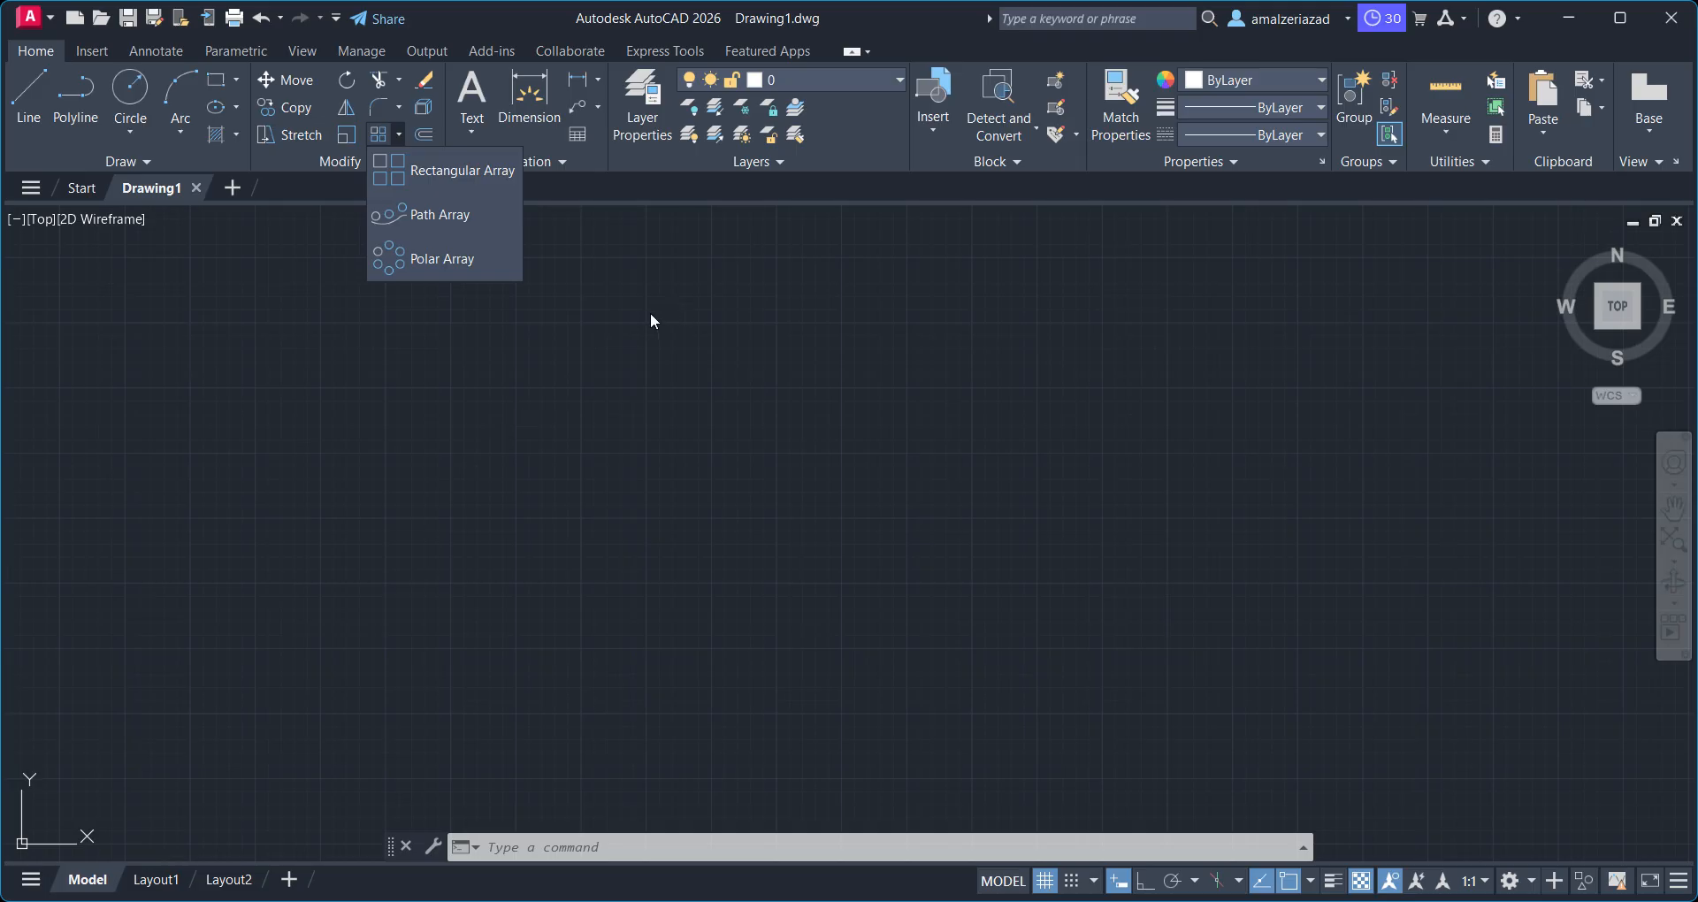
Draw a circle with a radius of about 34 units in the empty drawing area
click(590, 299)
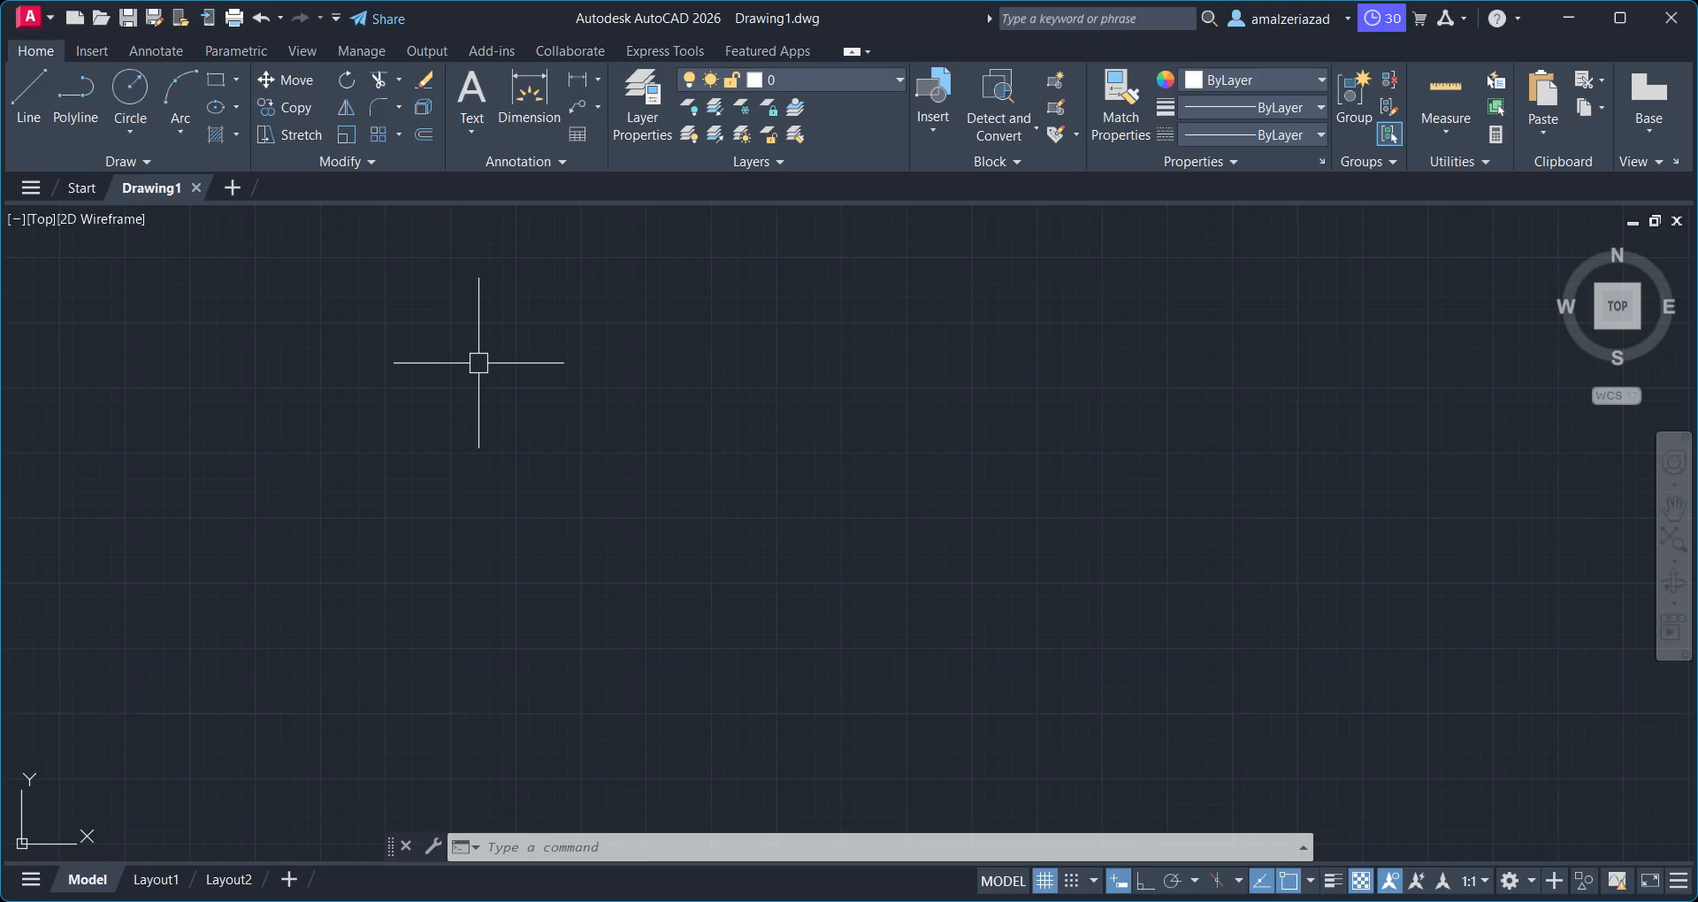
scroll(478, 362, down, 5)
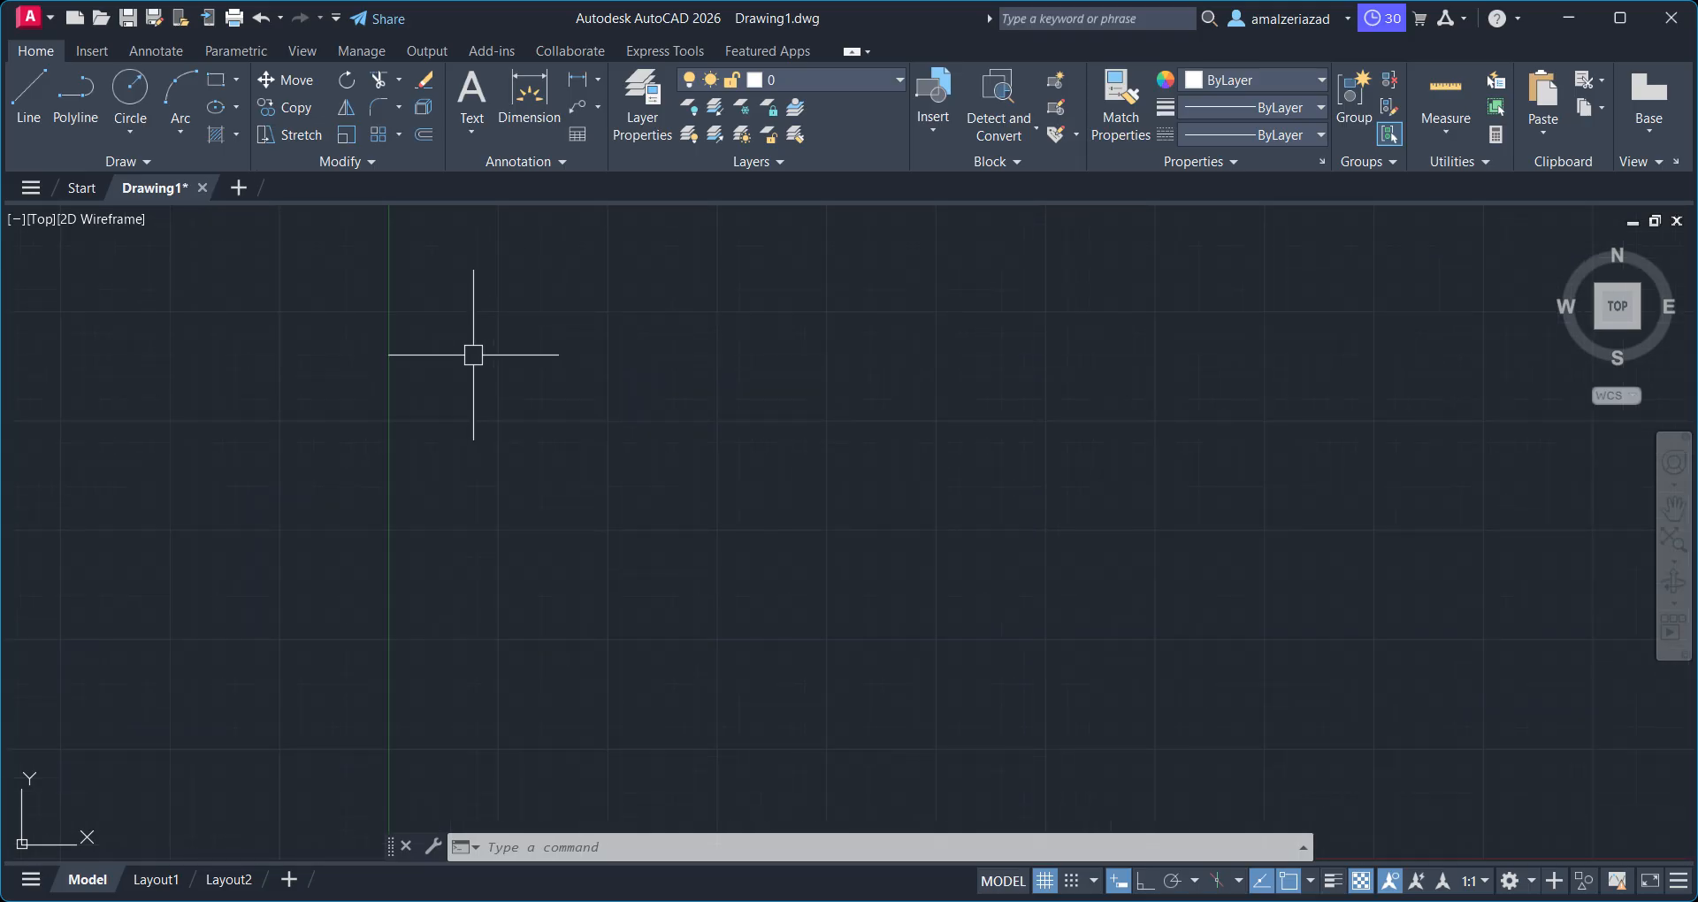
click(130, 96)
click(672, 432)
click(741, 461)
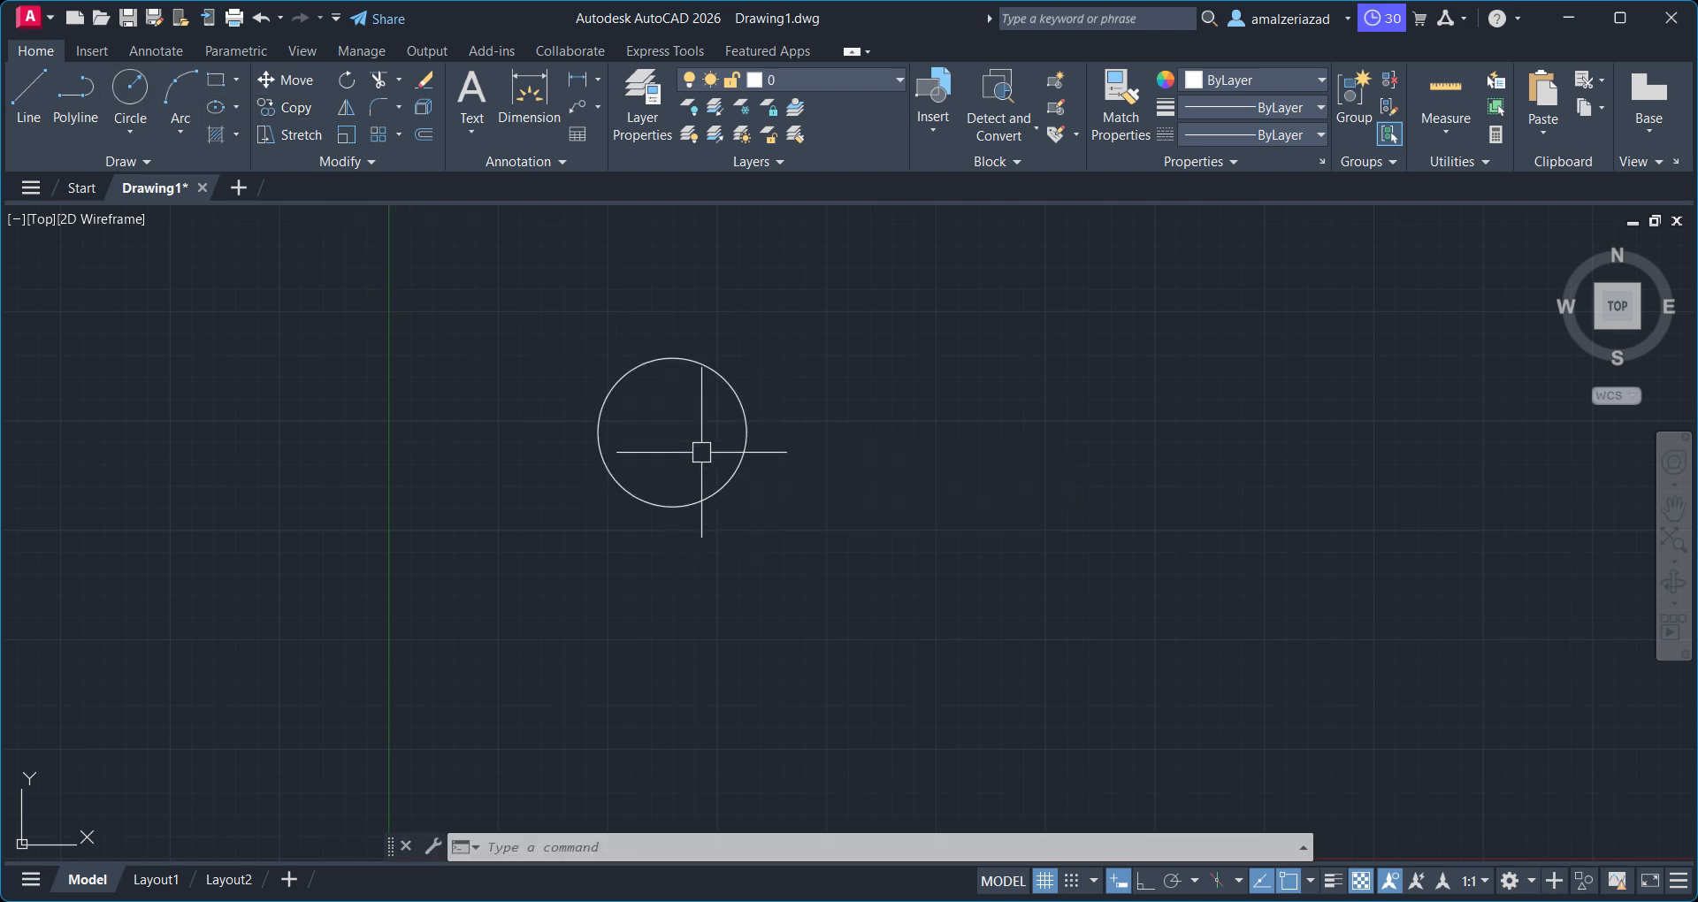
Copy the circle three times to its right, forming a rough horizontal row of four circles
scroll(700, 450, down, 4)
middle_drag(701, 447, 619, 449)
scroll(632, 449, up, 2)
scroll(632, 448, up, 2)
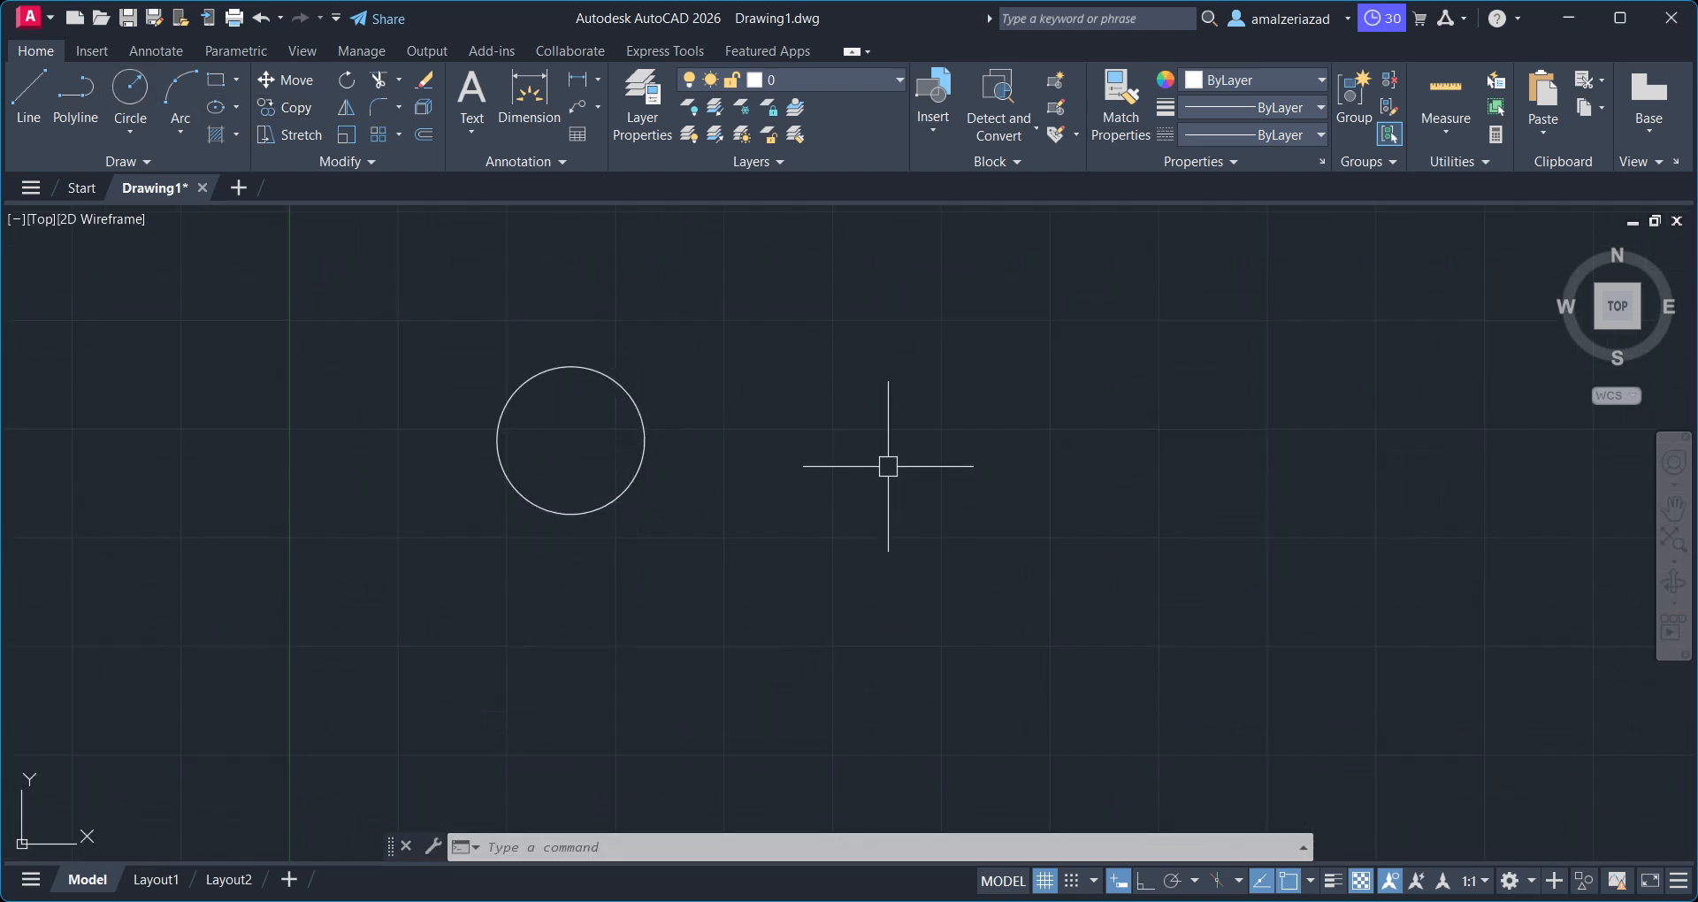
click(689, 300)
click(501, 509)
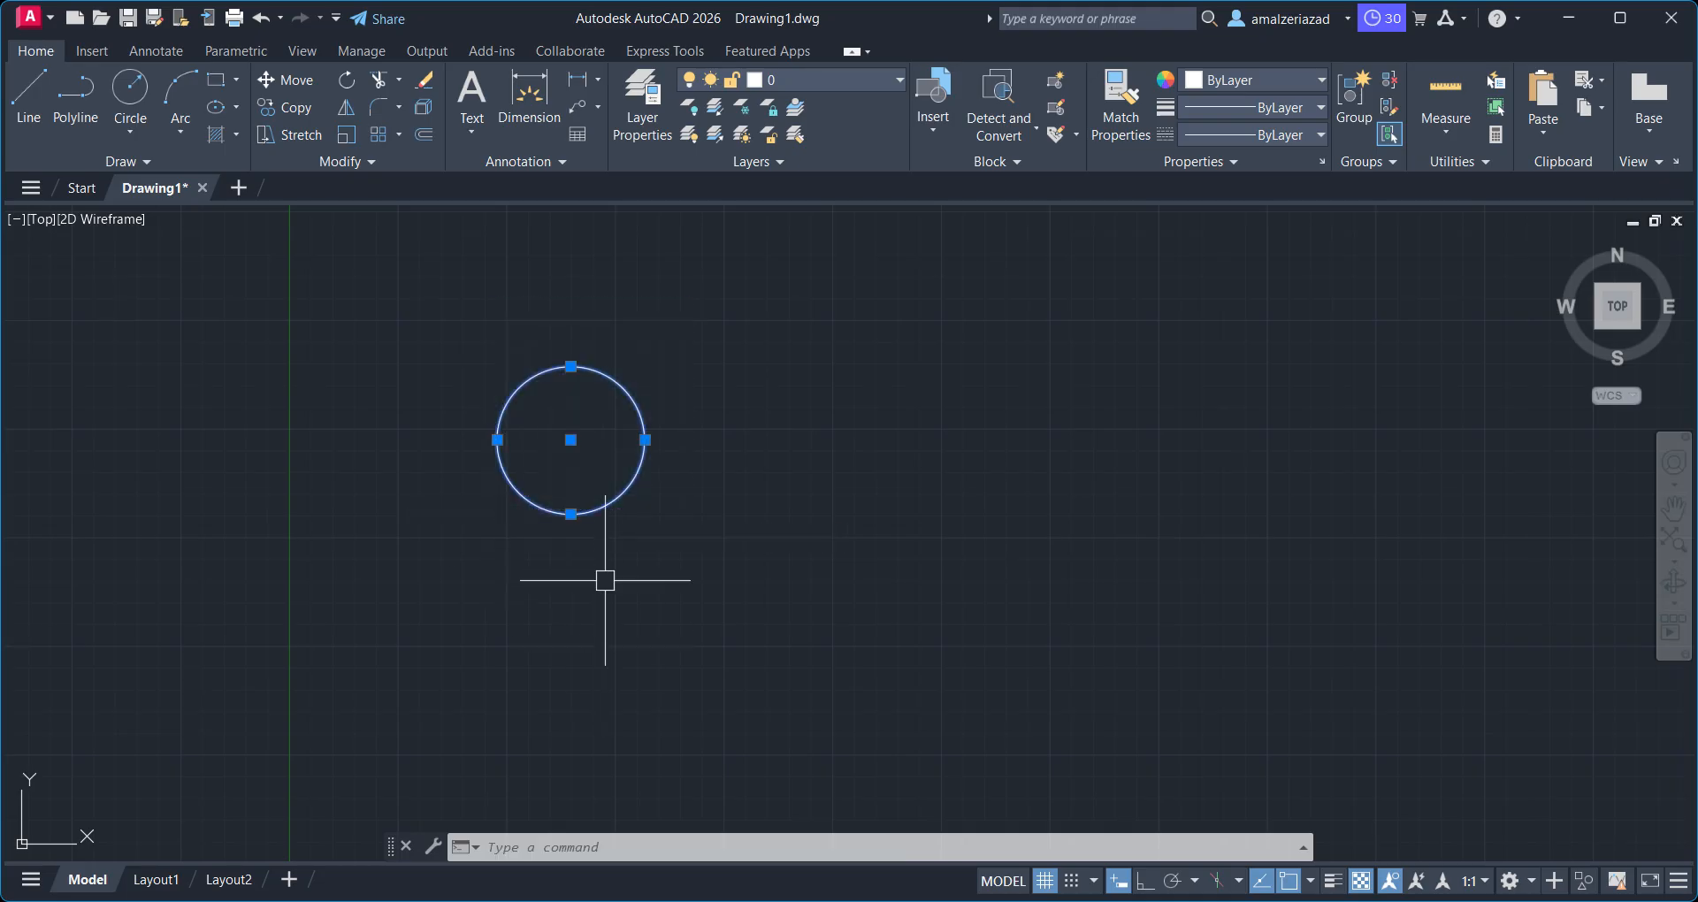
click(283, 107)
click(647, 338)
click(901, 321)
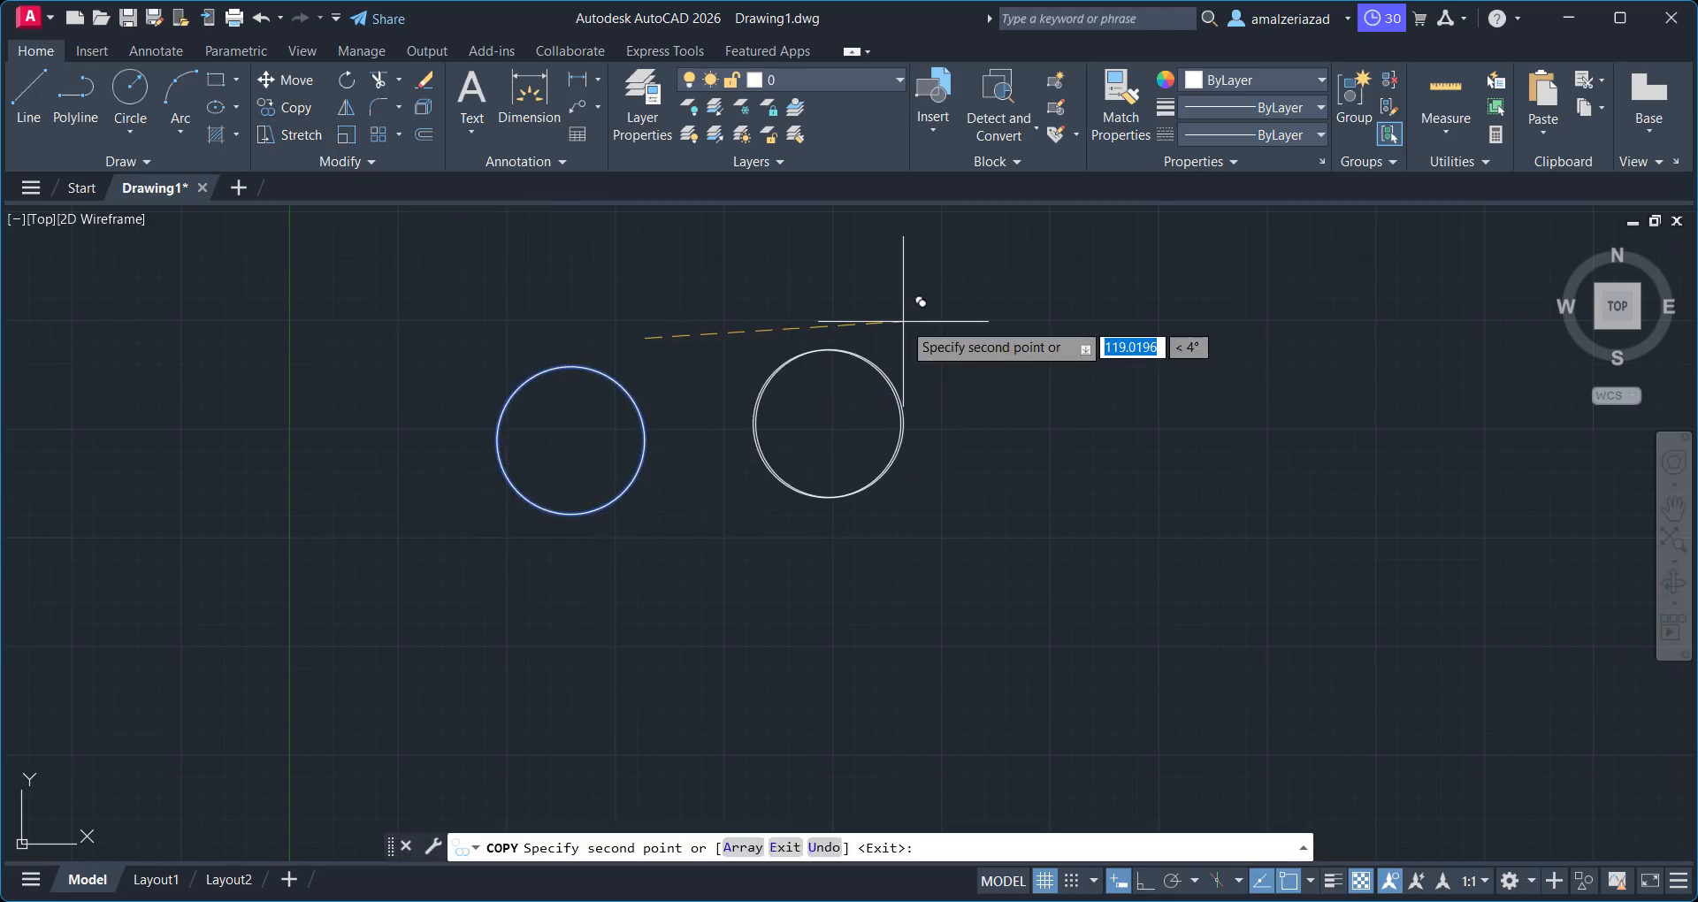
click(1222, 325)
scroll(1376, 340, down, 2)
middle_drag(1376, 340, 1013, 403)
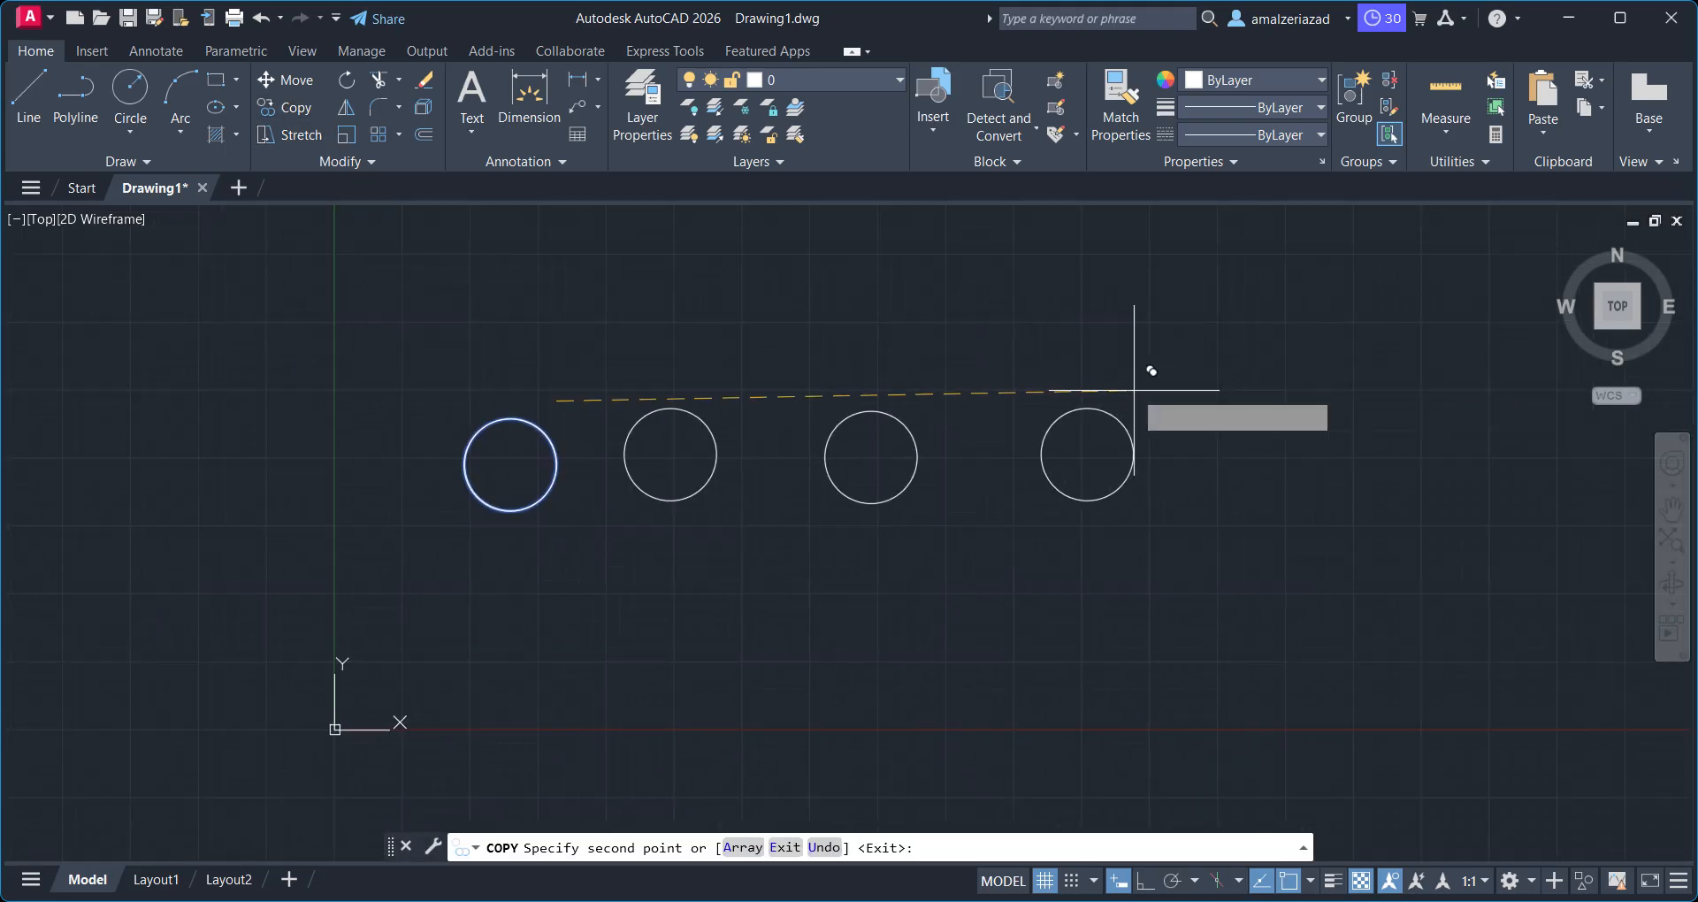
click(1134, 391)
key(Return)
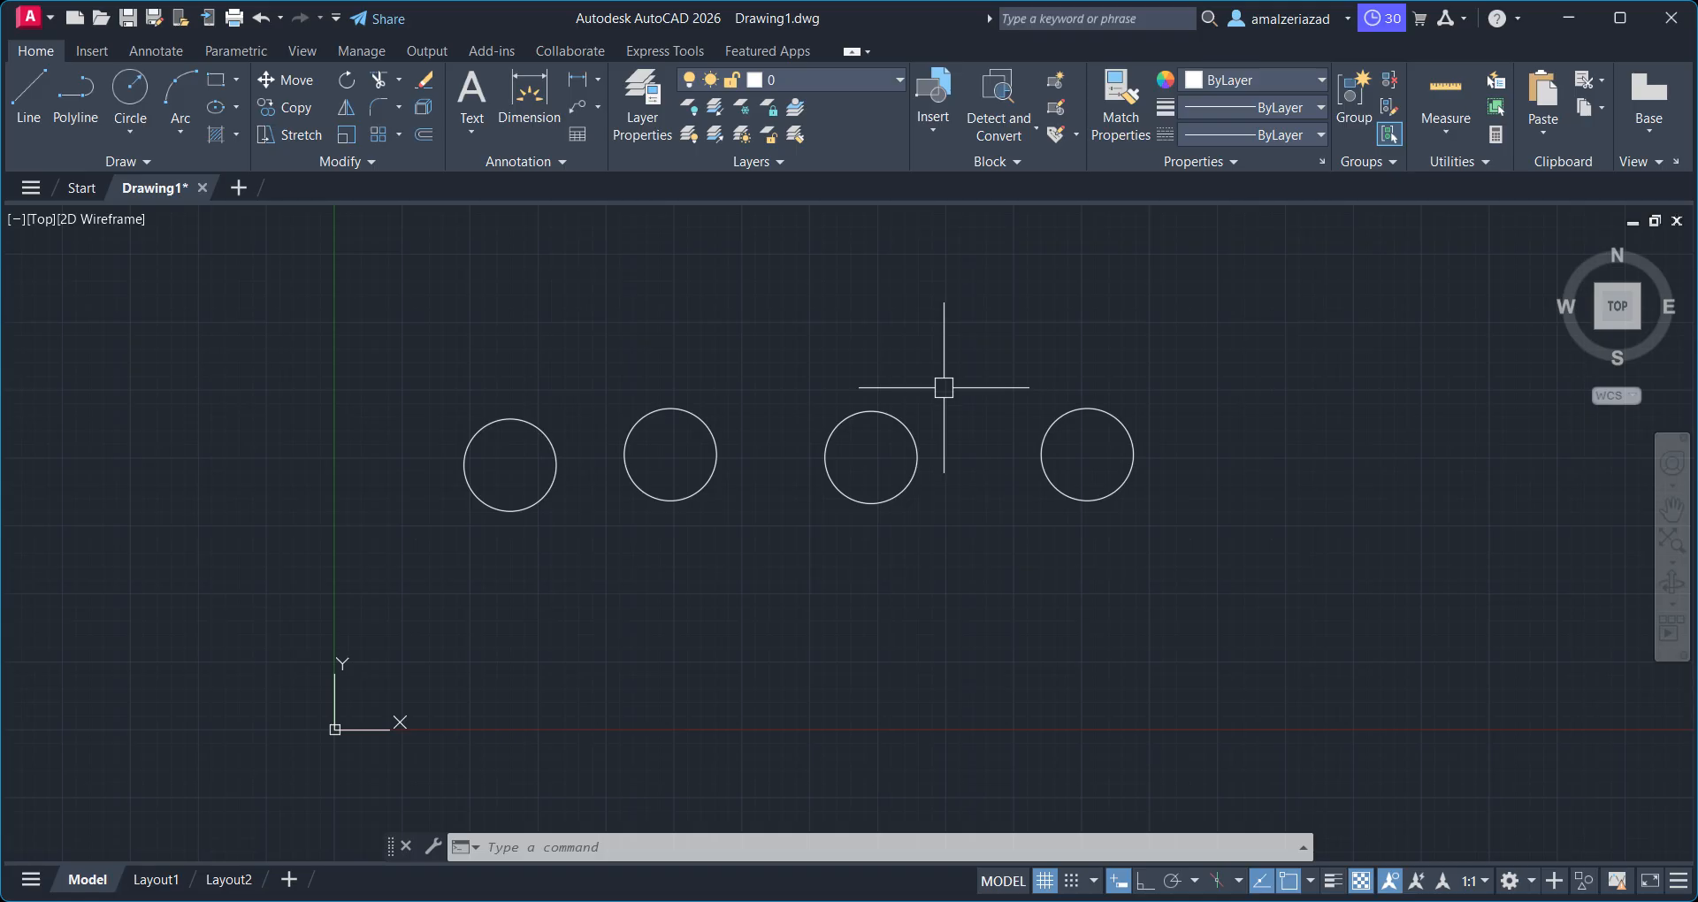
Delete all four circles in the row
click(1176, 389)
click(409, 561)
key(Delete)
Draw a circle with a radius of 50 in an empty area of the drawing
scroll(900, 318, down, 2)
middle_drag(888, 322, 712, 675)
click(124, 97)
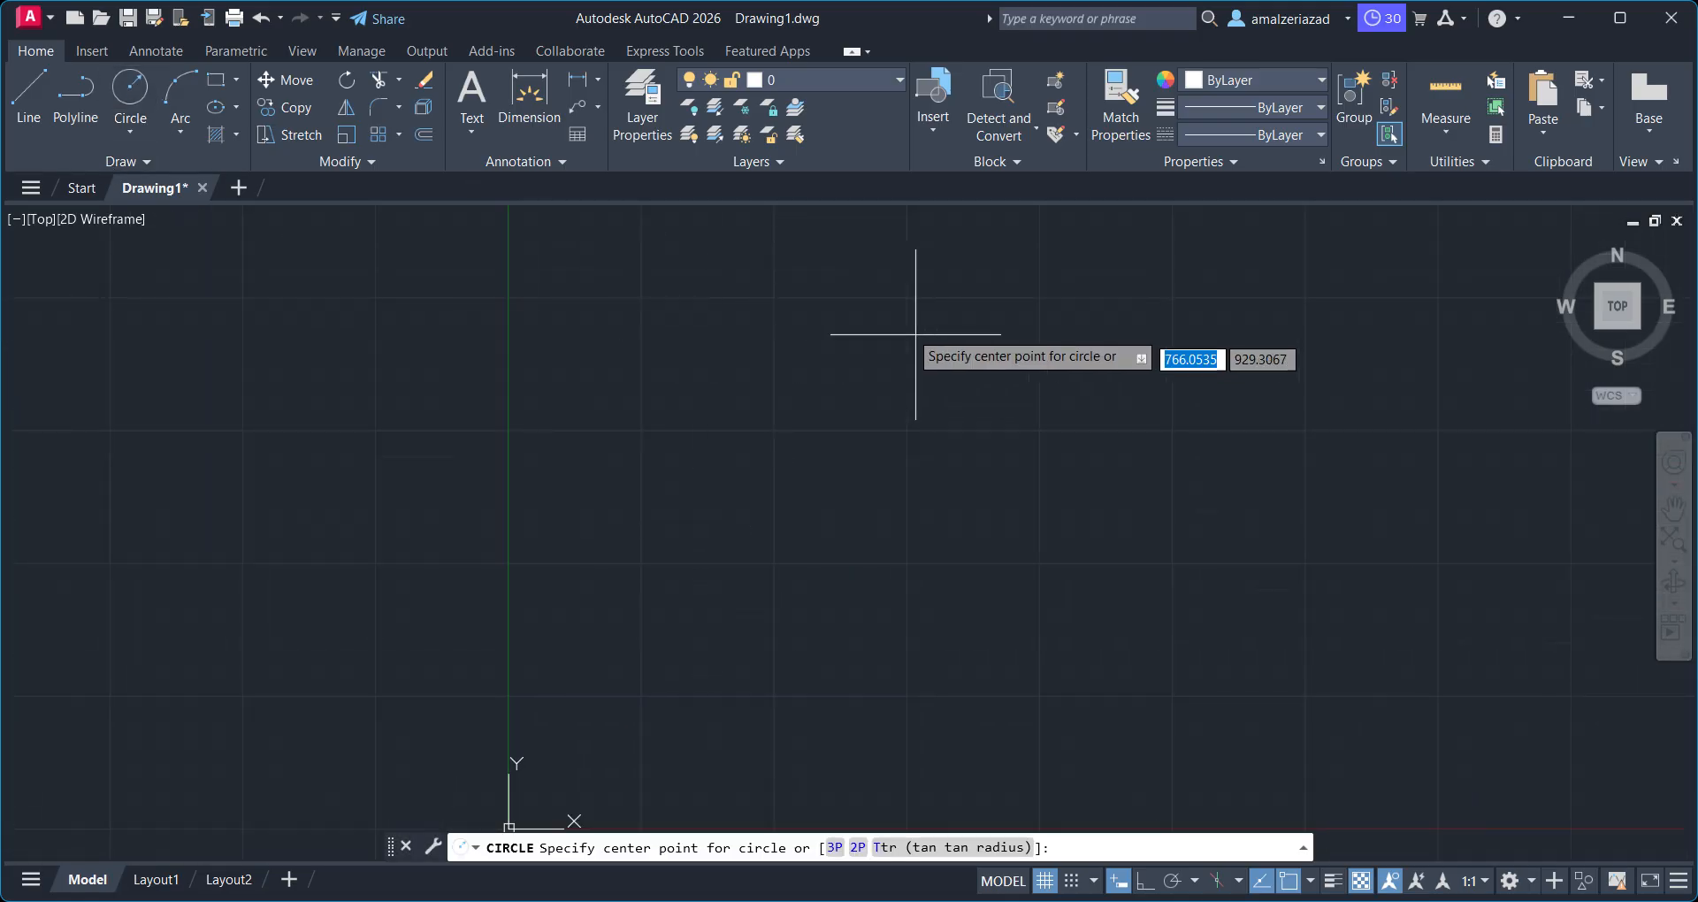
click(833, 309)
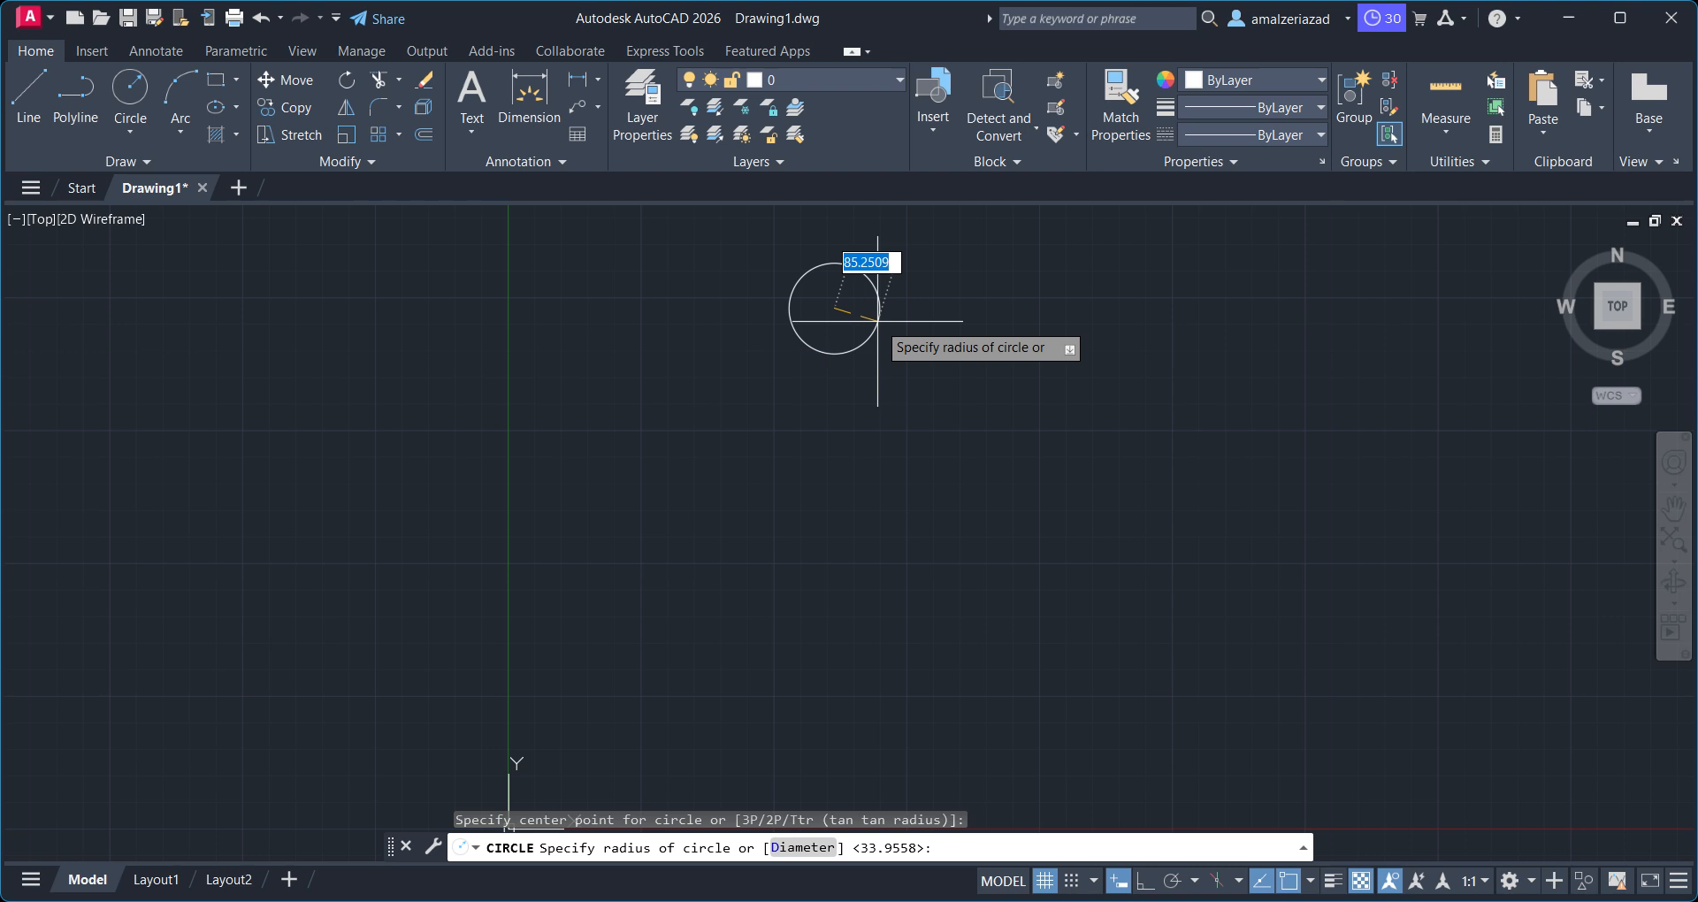
text(50)
key(Return)
Create a rectangular array from the 50-radius circle
scroll(865, 315, up, 1)
middle_drag(865, 315, 752, 341)
scroll(728, 395, up, 1)
scroll(610, 318, down, 1)
scroll(582, 342, down, 1)
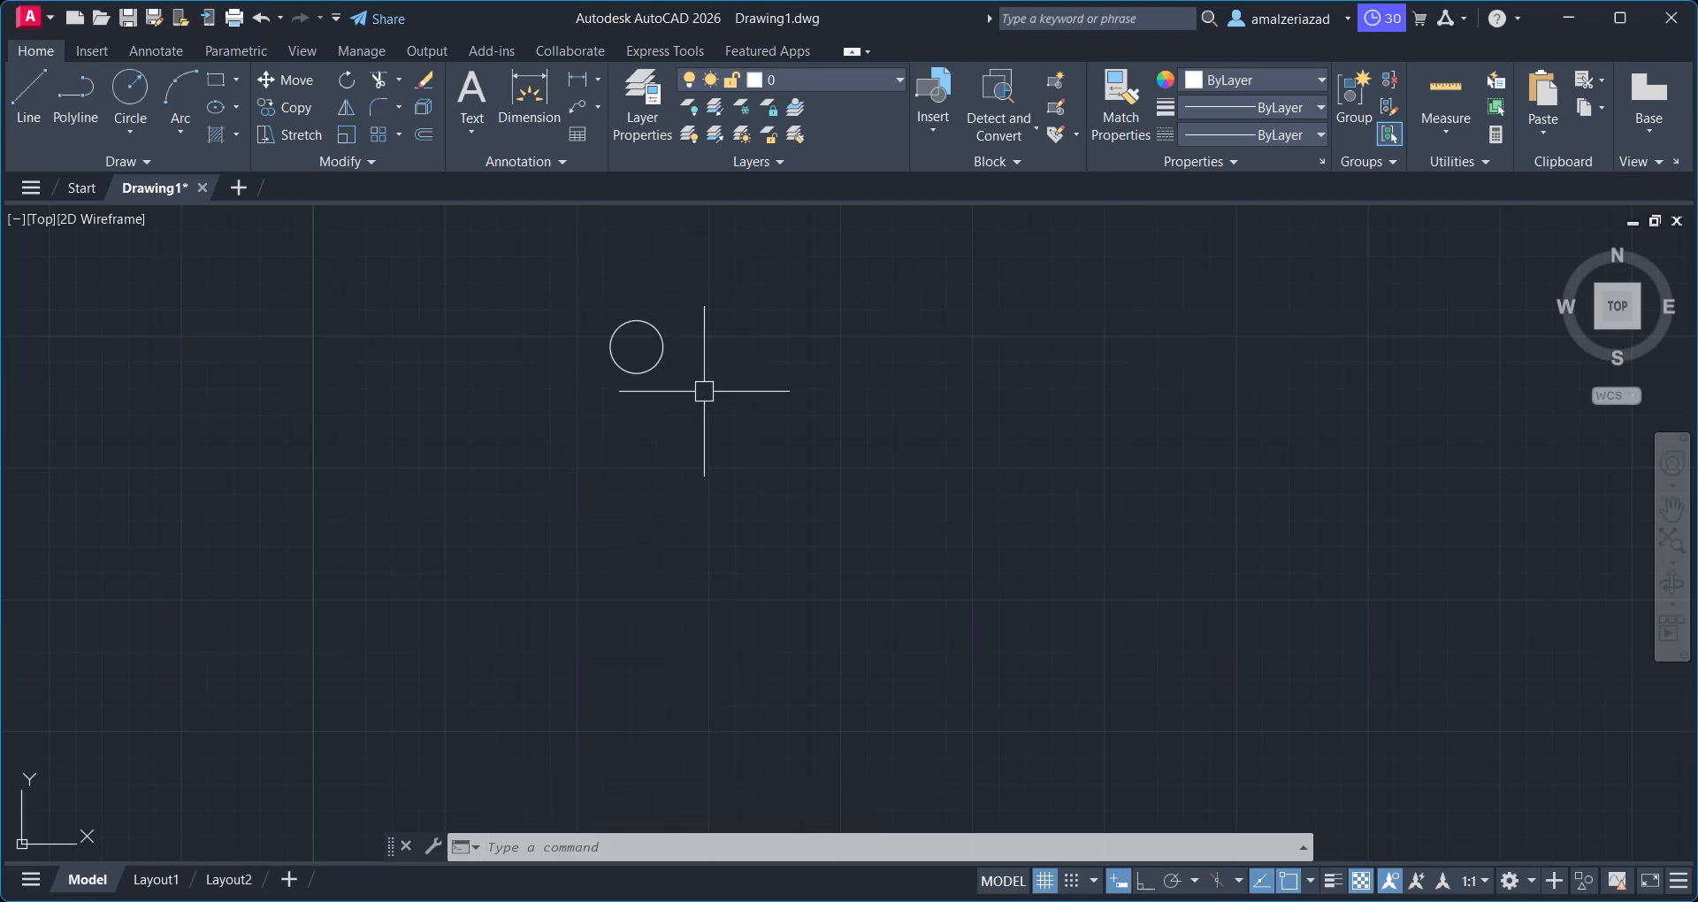
click(398, 134)
click(414, 173)
drag(761, 270, 522, 451)
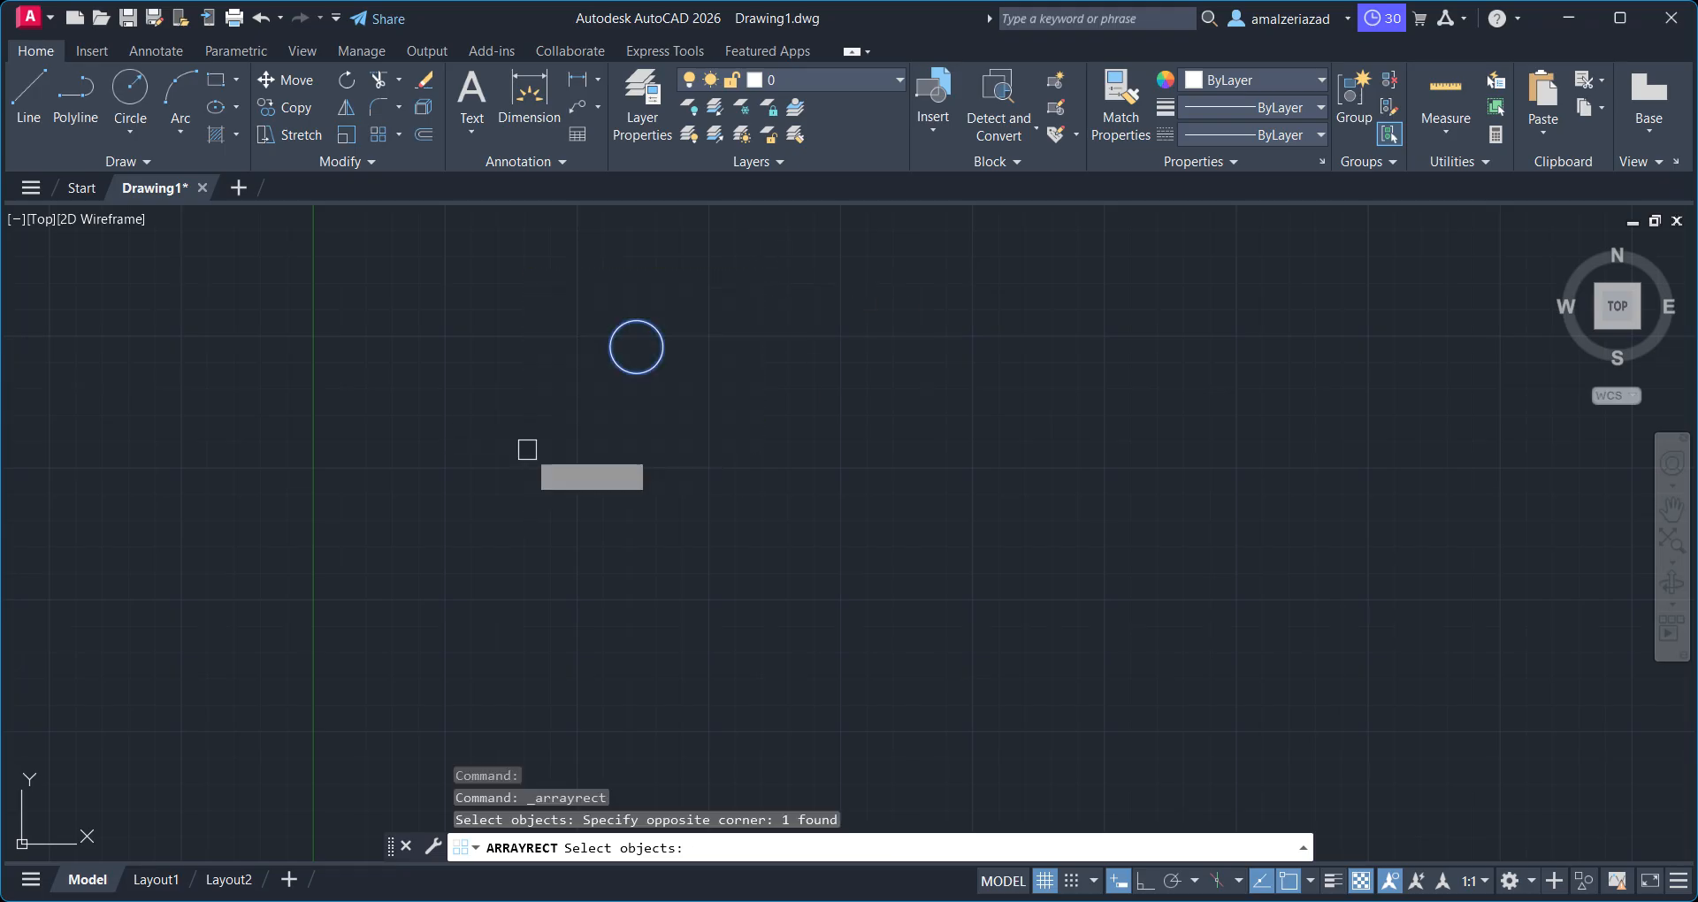
key(Return)
Set the rectangular array's column count to 3
scroll(696, 473, down, 3)
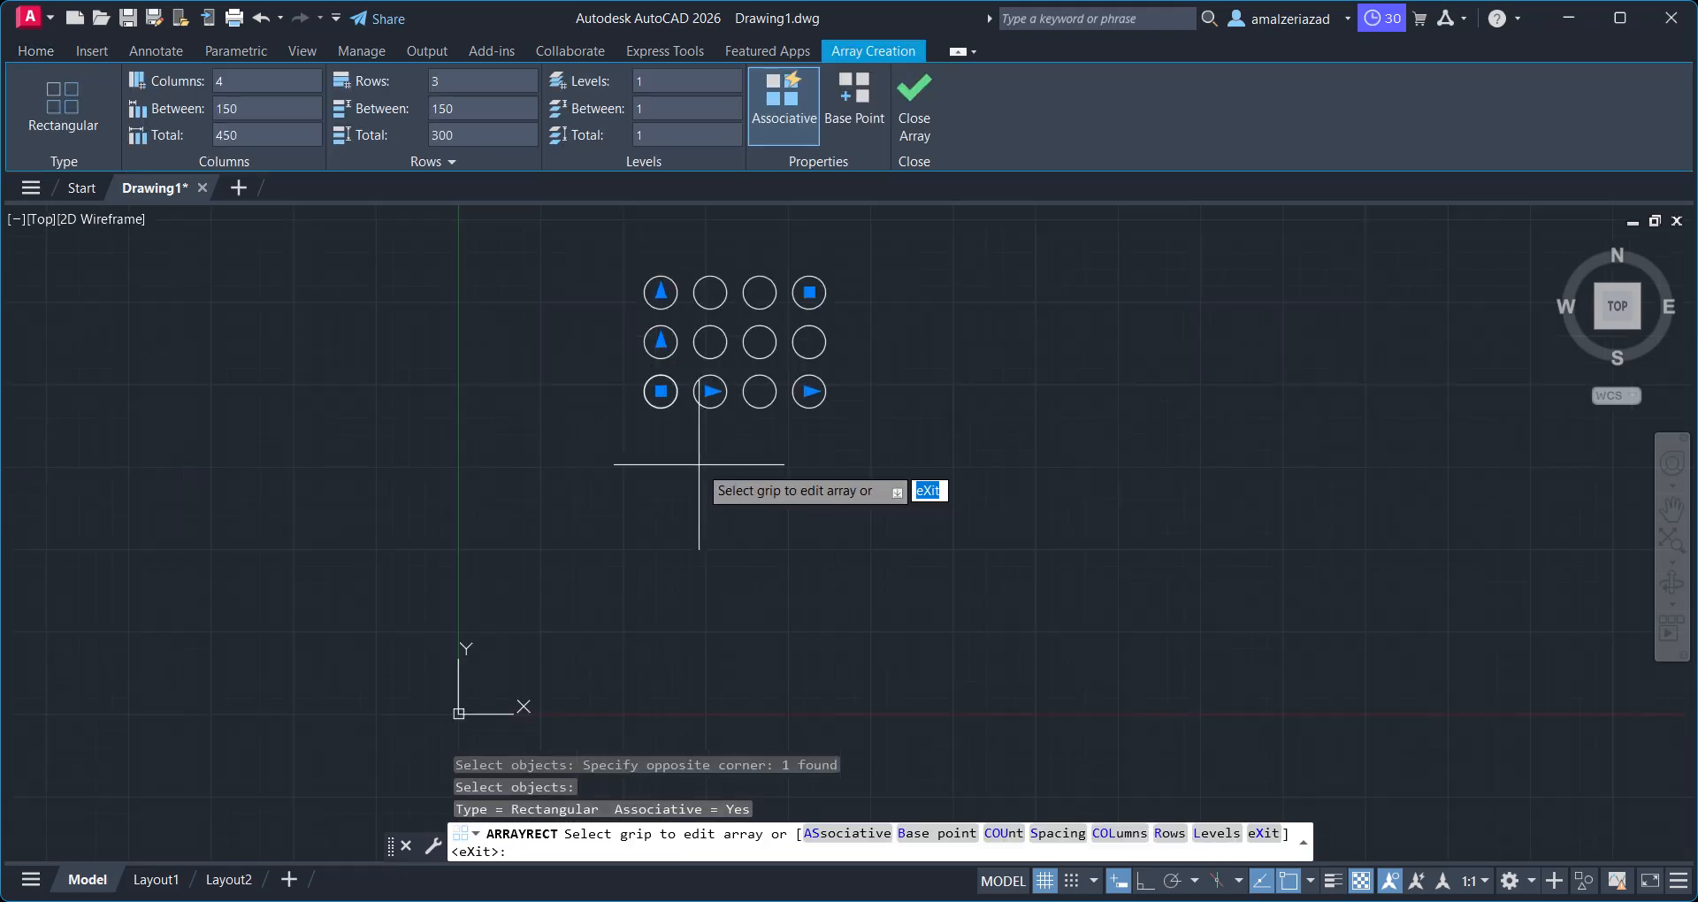
scroll(720, 495, up, 5)
middle_drag(697, 501, 686, 446)
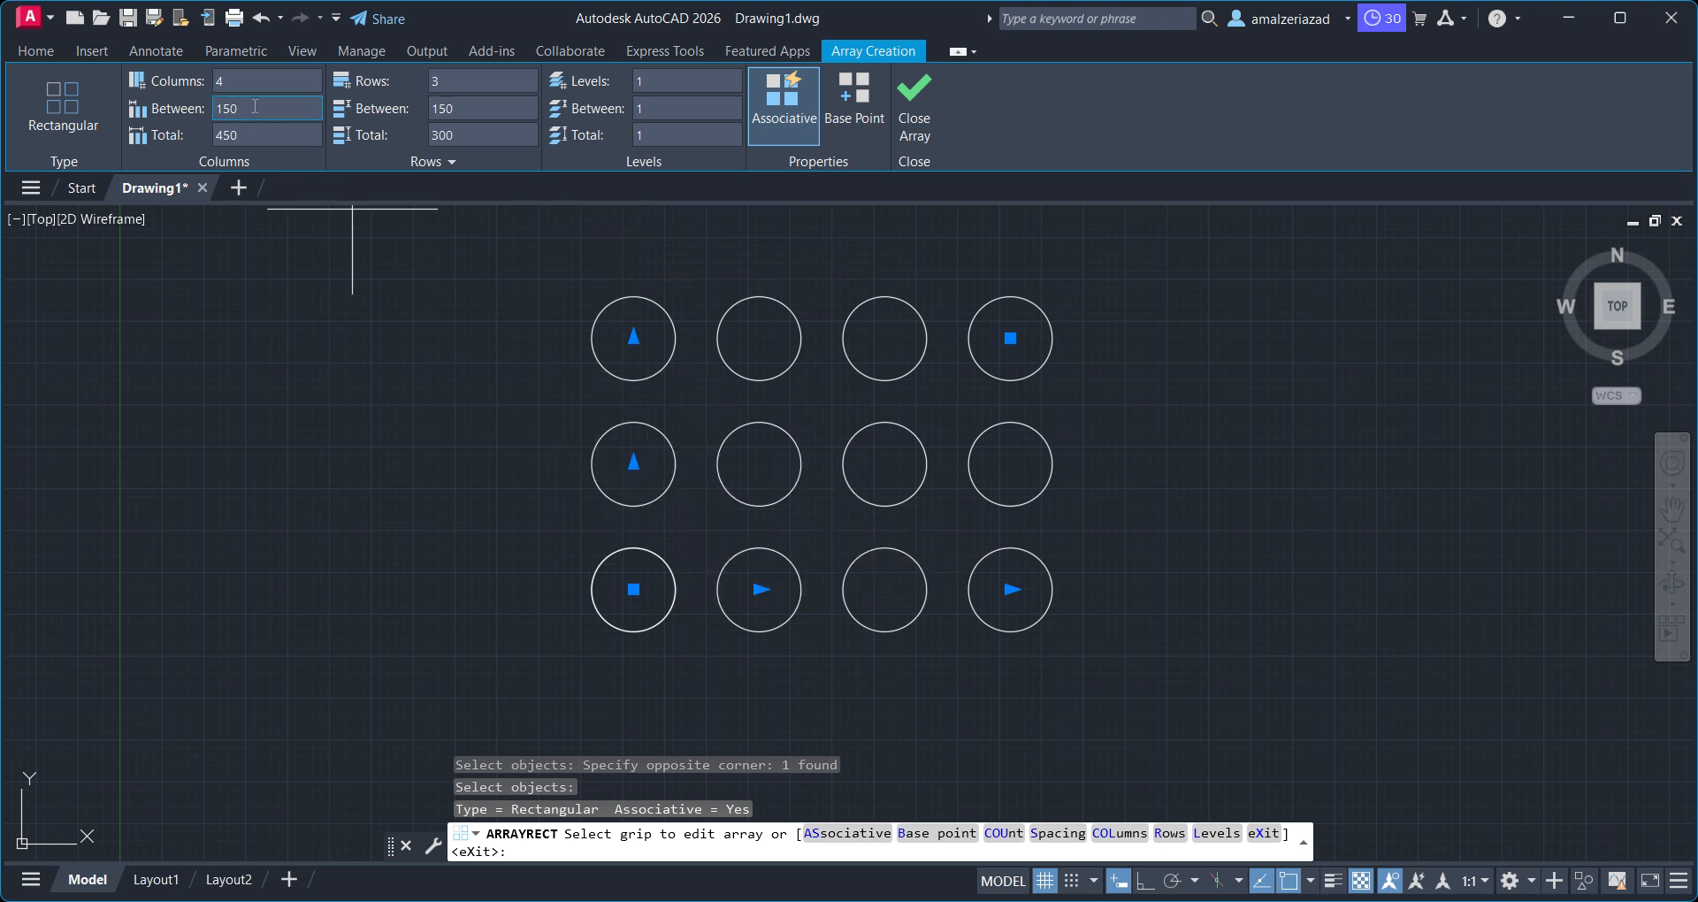
drag(250, 110, 207, 141)
click(251, 138)
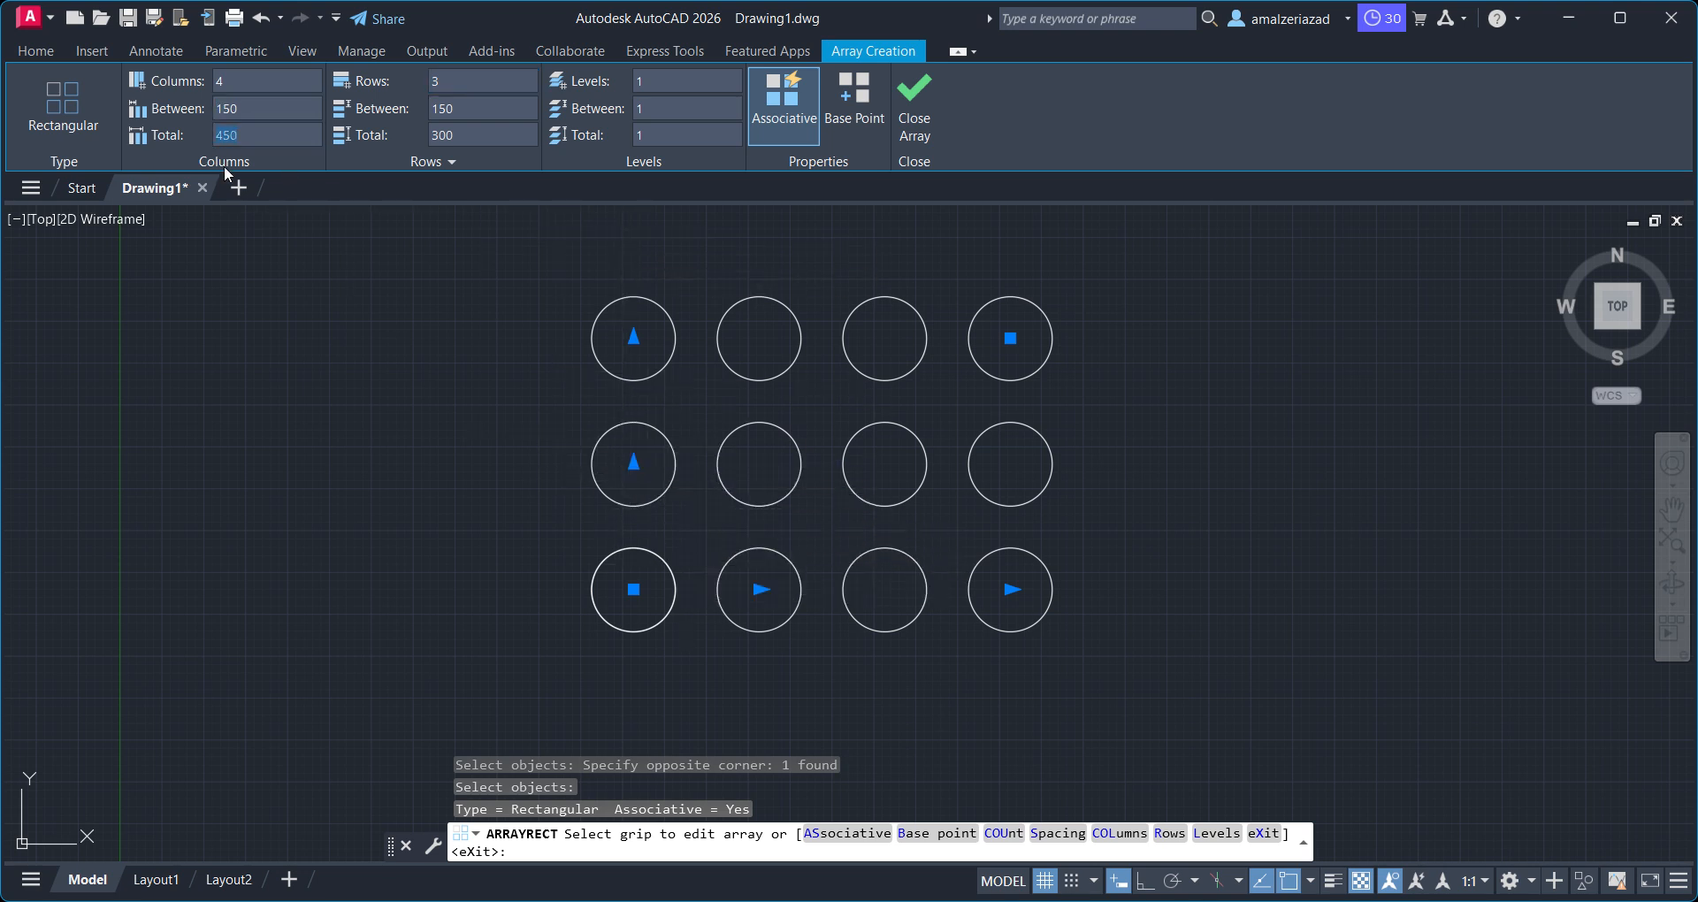
key(shift+Tab)
key(Return)
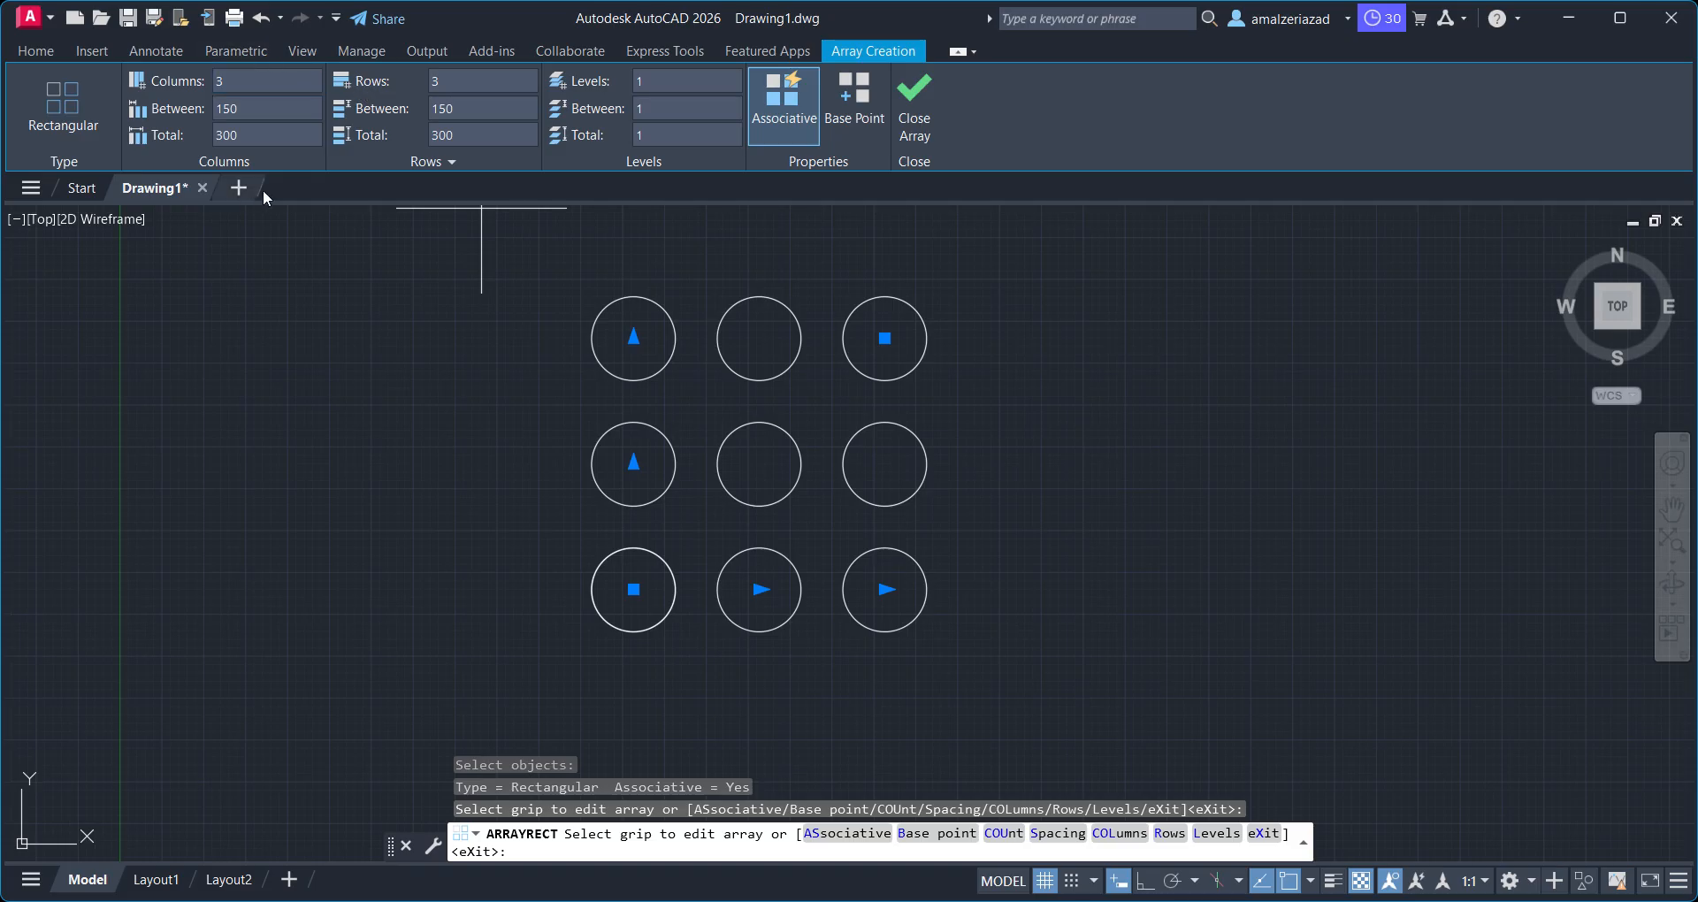
Set the array's column spacing to 200, followed by a total column distance of 500
click(279, 105)
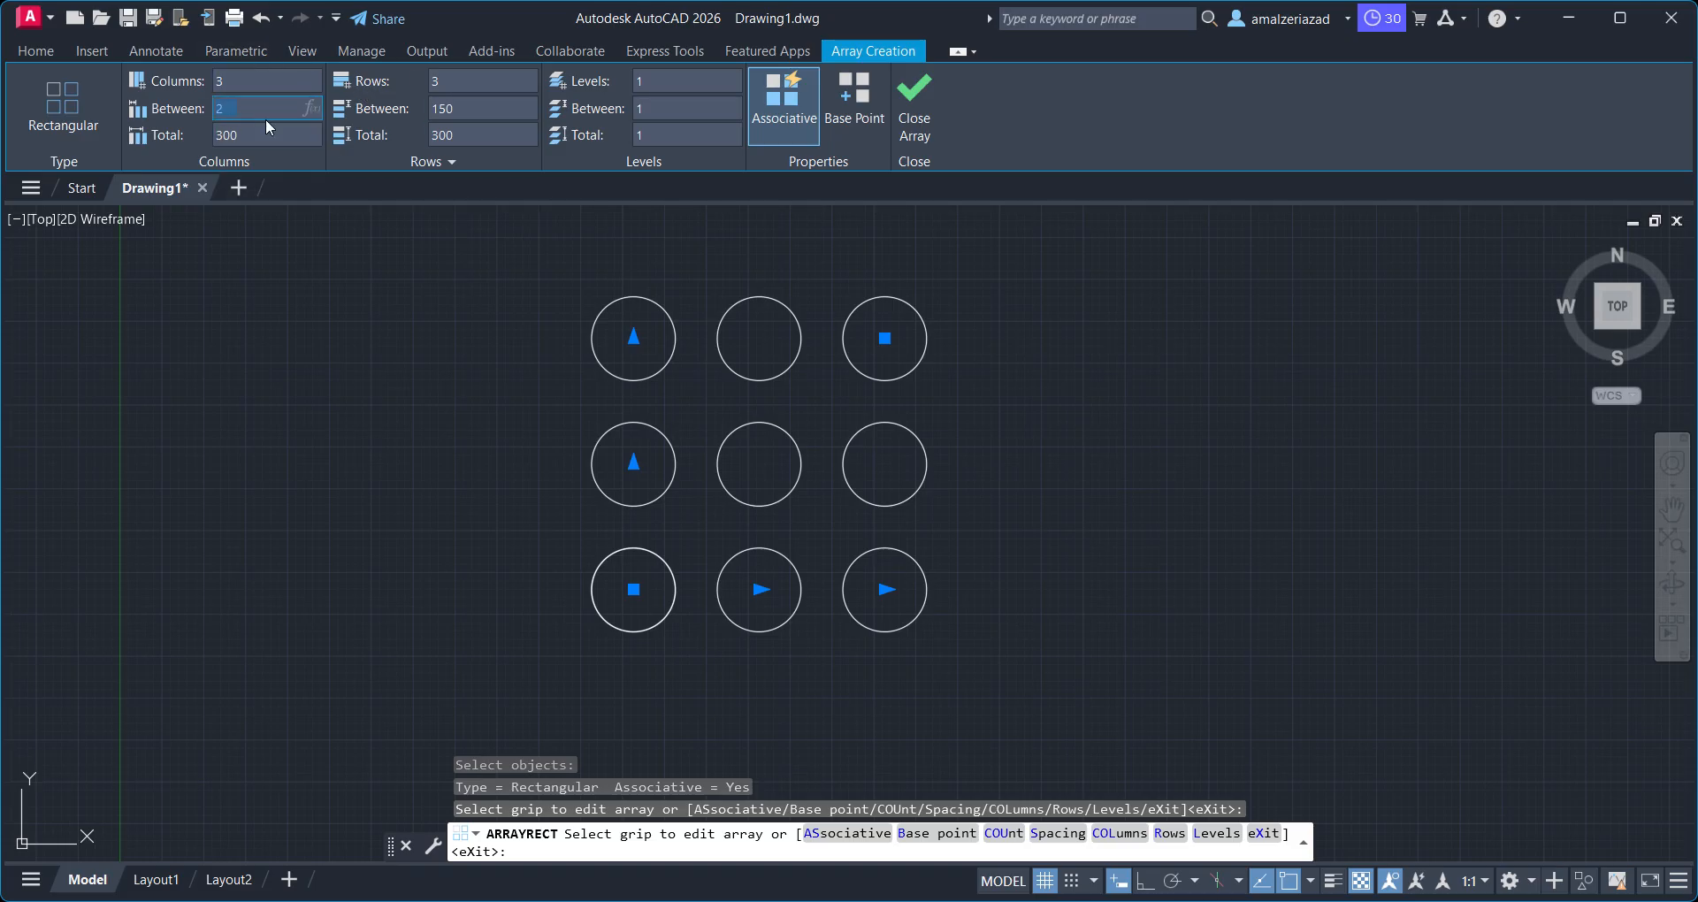
text(200)
key(Return)
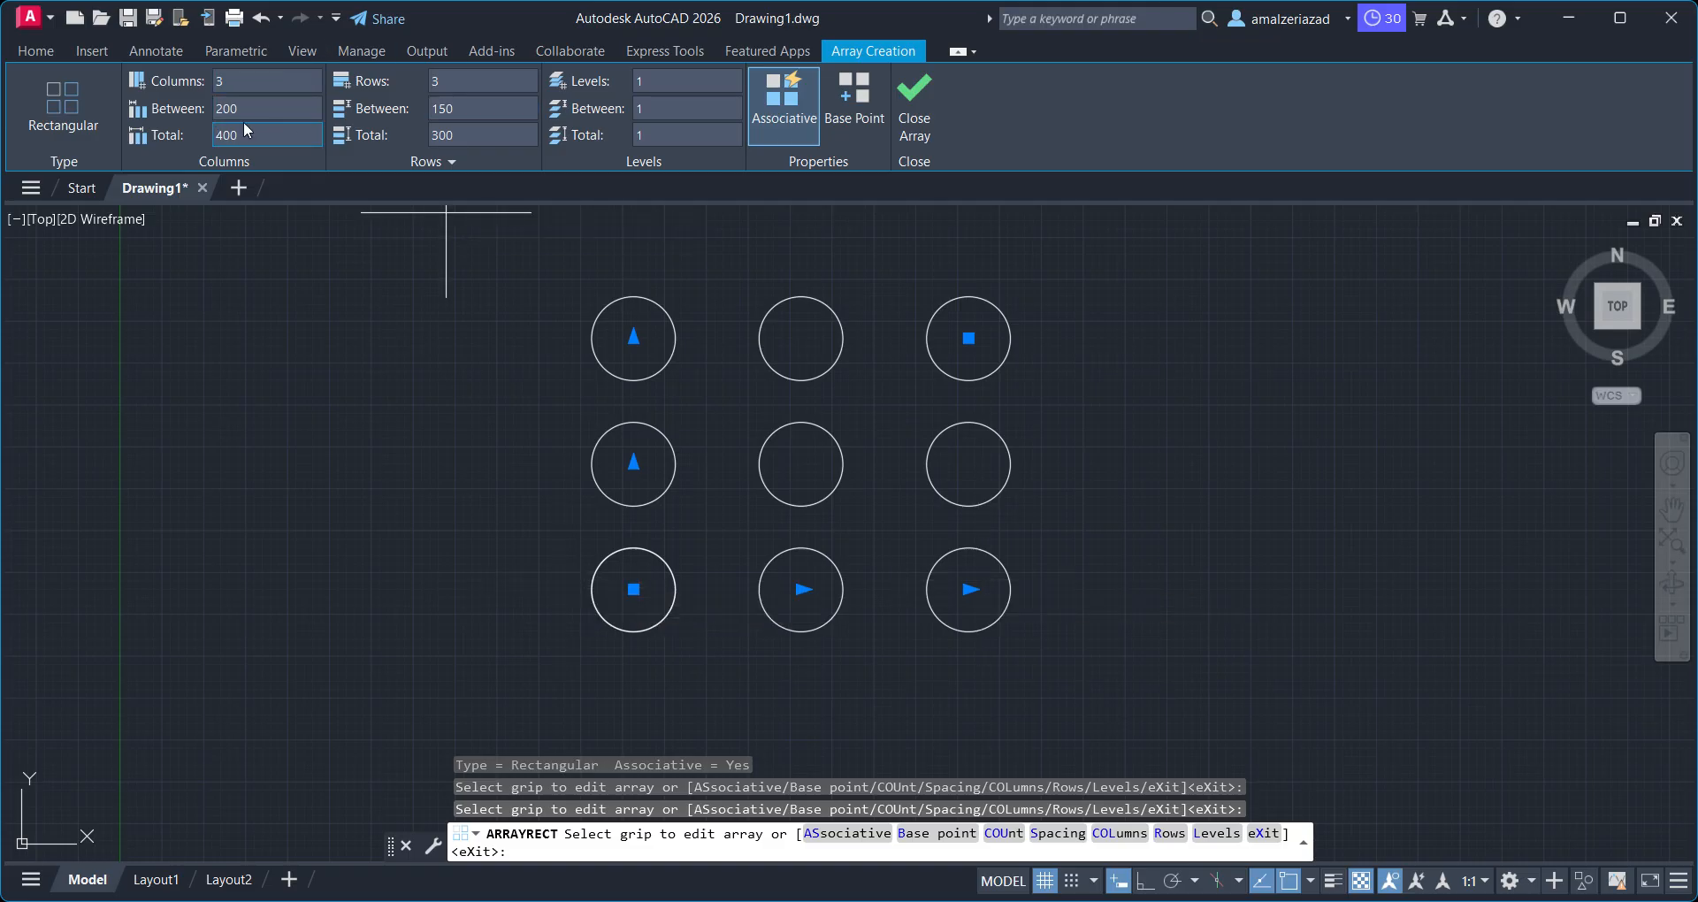
click(282, 131)
text(500)
key(Return)
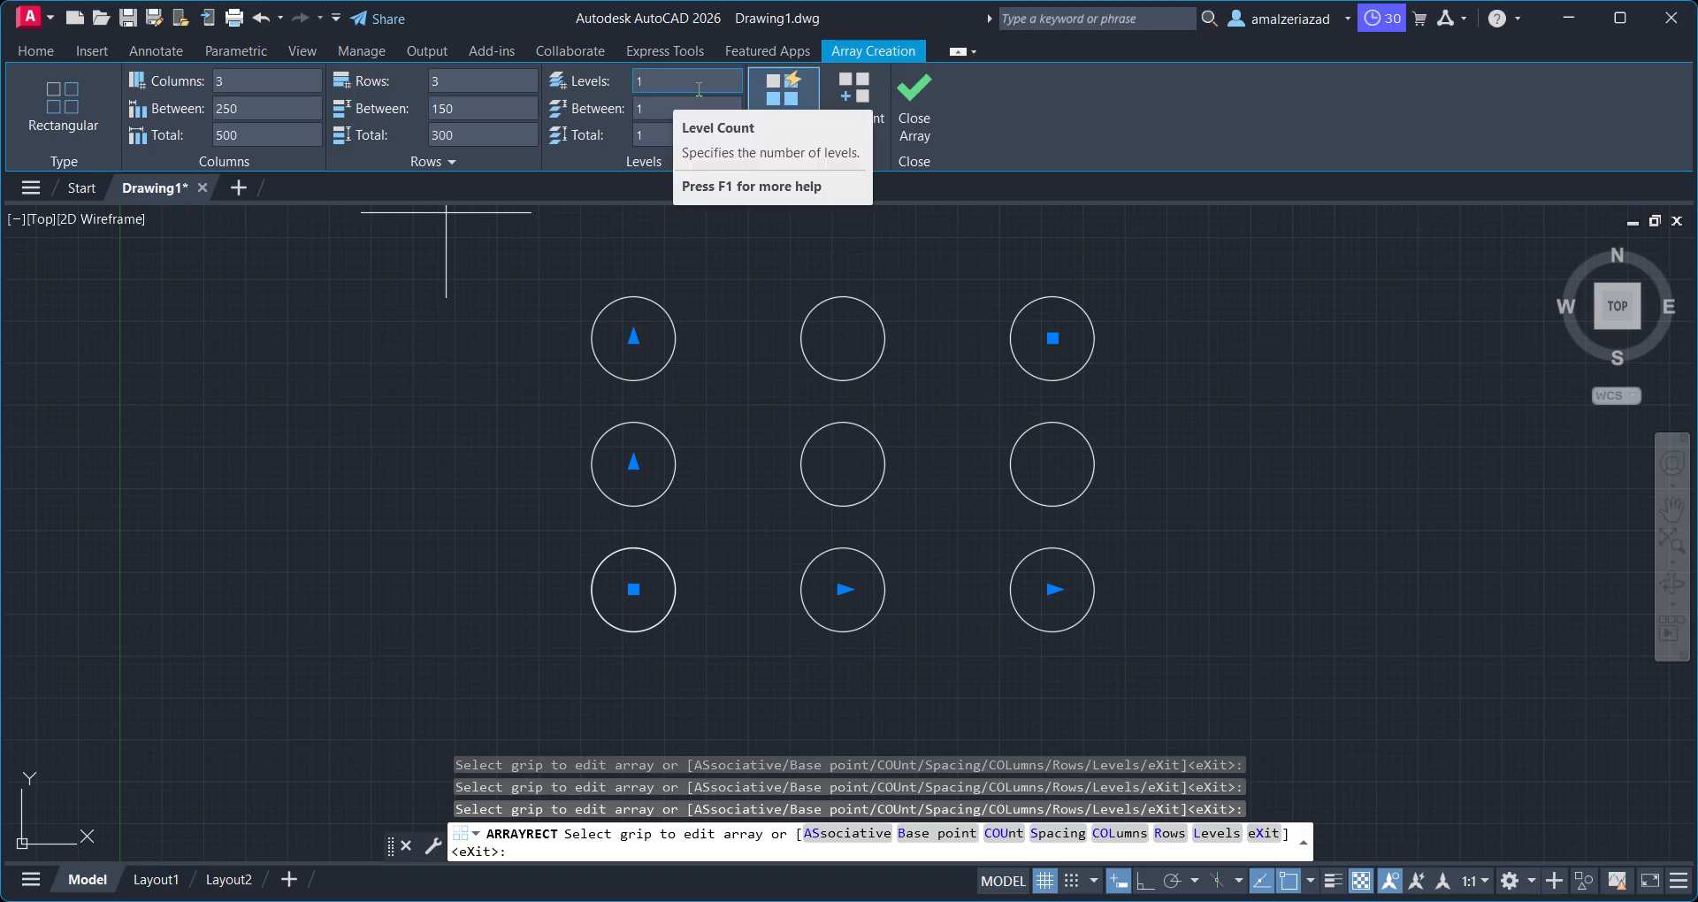
Set the array's column spacing to 150 and finish creating the array
middle_drag(694, 455, 607, 481)
scroll(656, 477, down, 2)
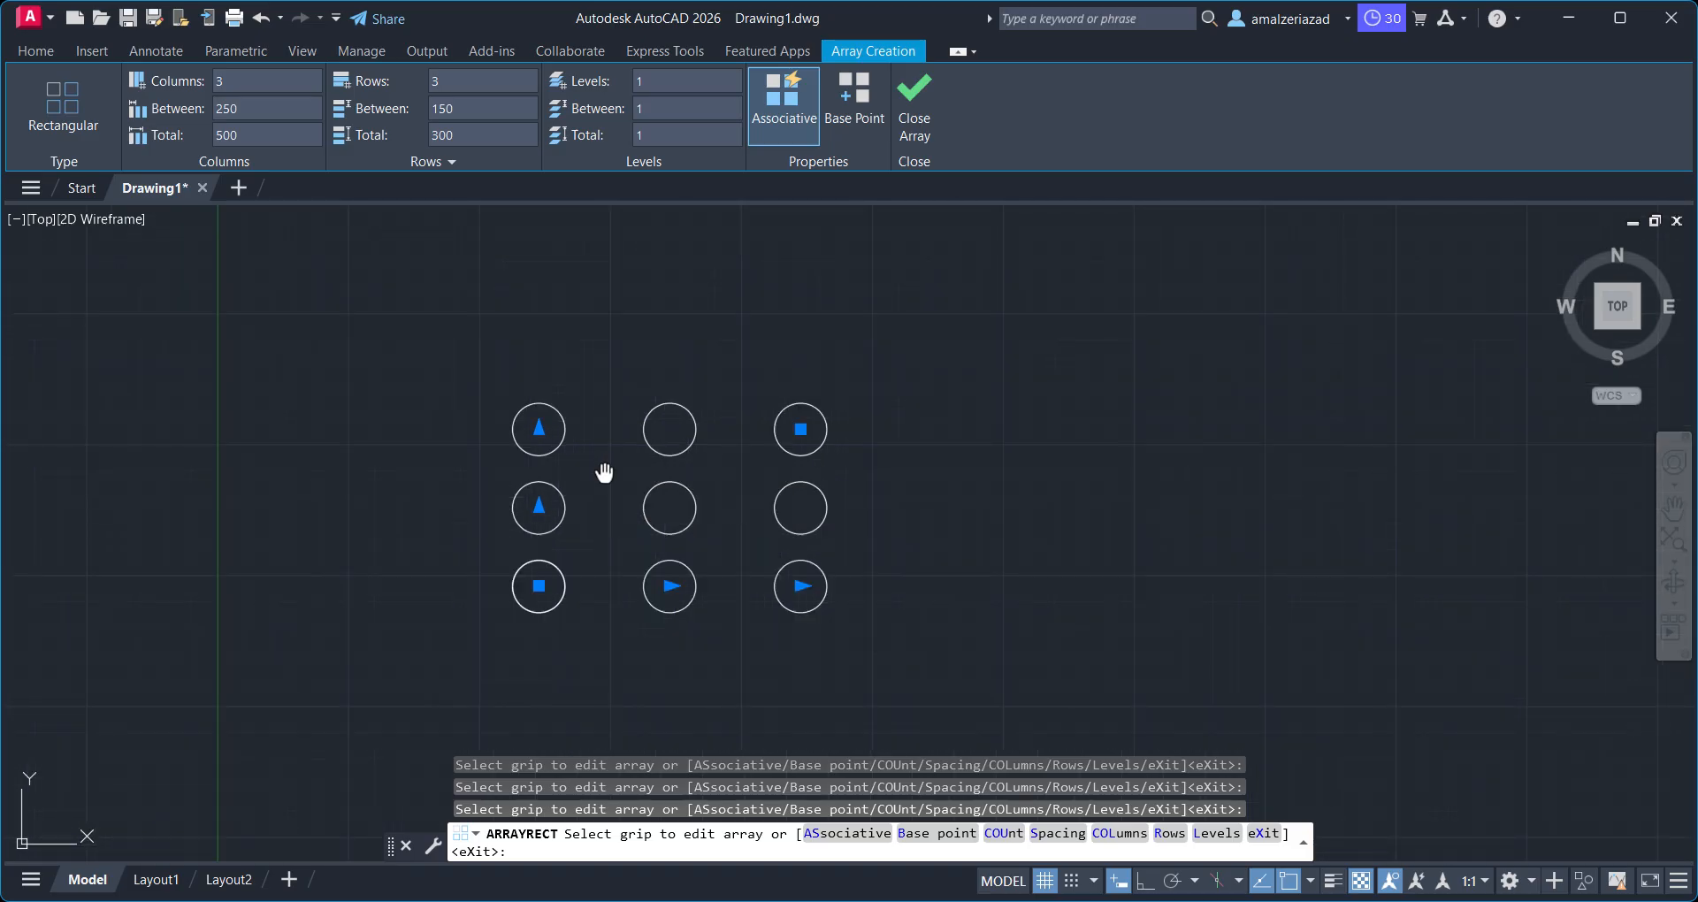
scroll(602, 431, up, 4)
scroll(602, 431, down, 2)
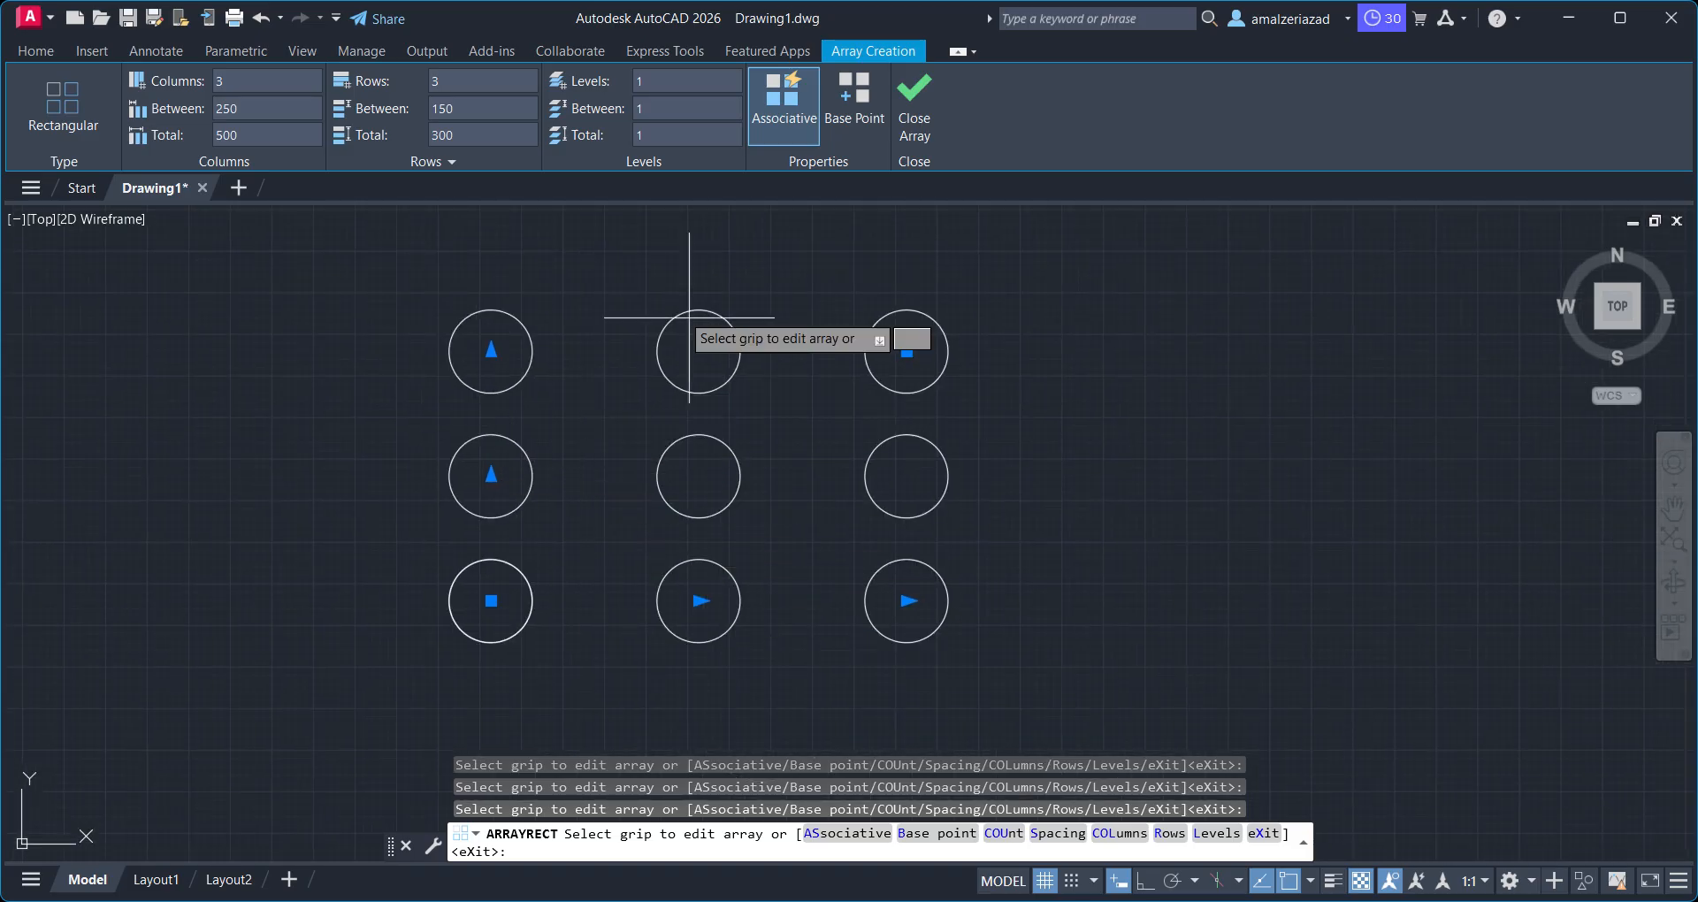
click(258, 113)
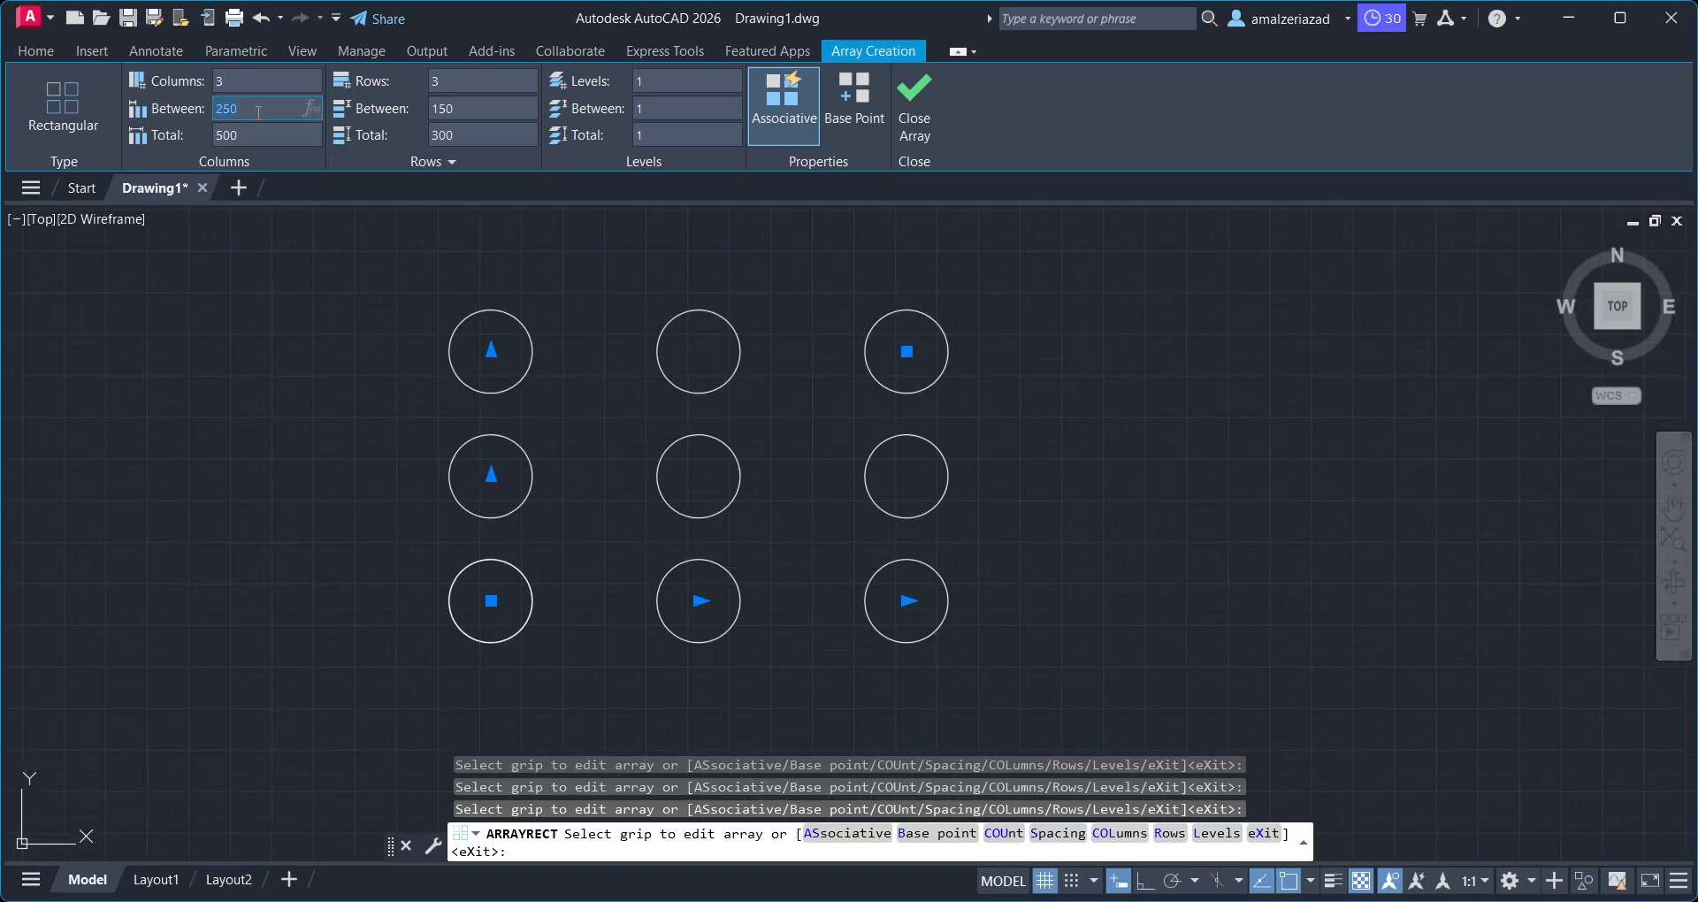
text(150)
key(Return)
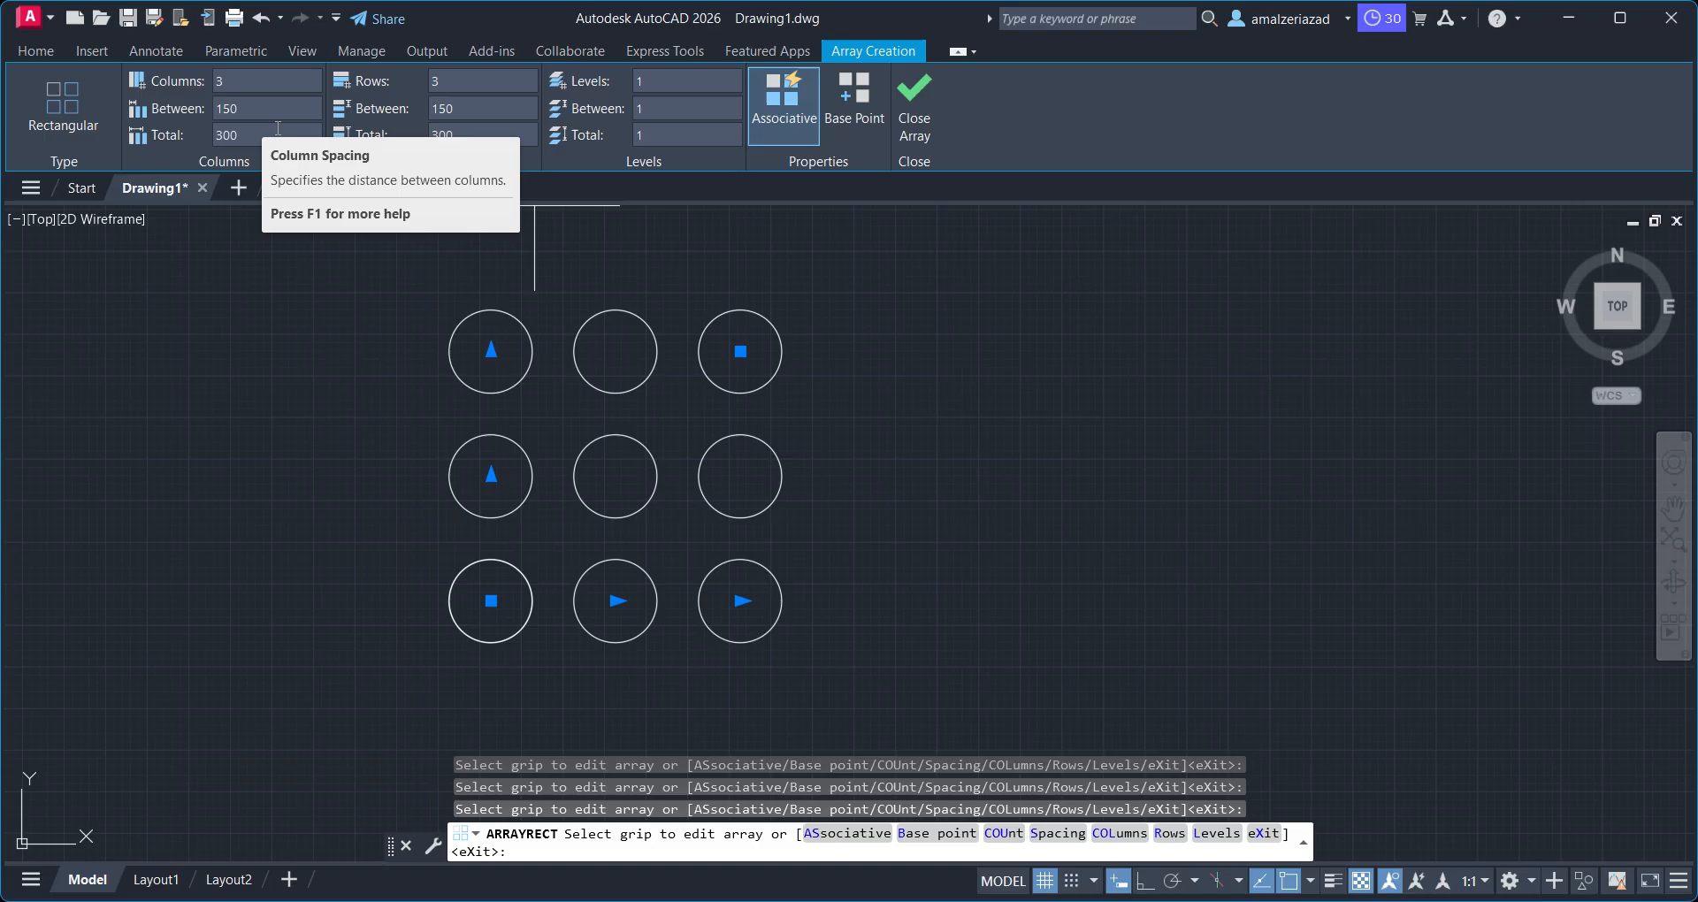
click(914, 106)
Set the circle array's level count to 10 and finish editing the array
middle_drag(935, 241, 1082, 238)
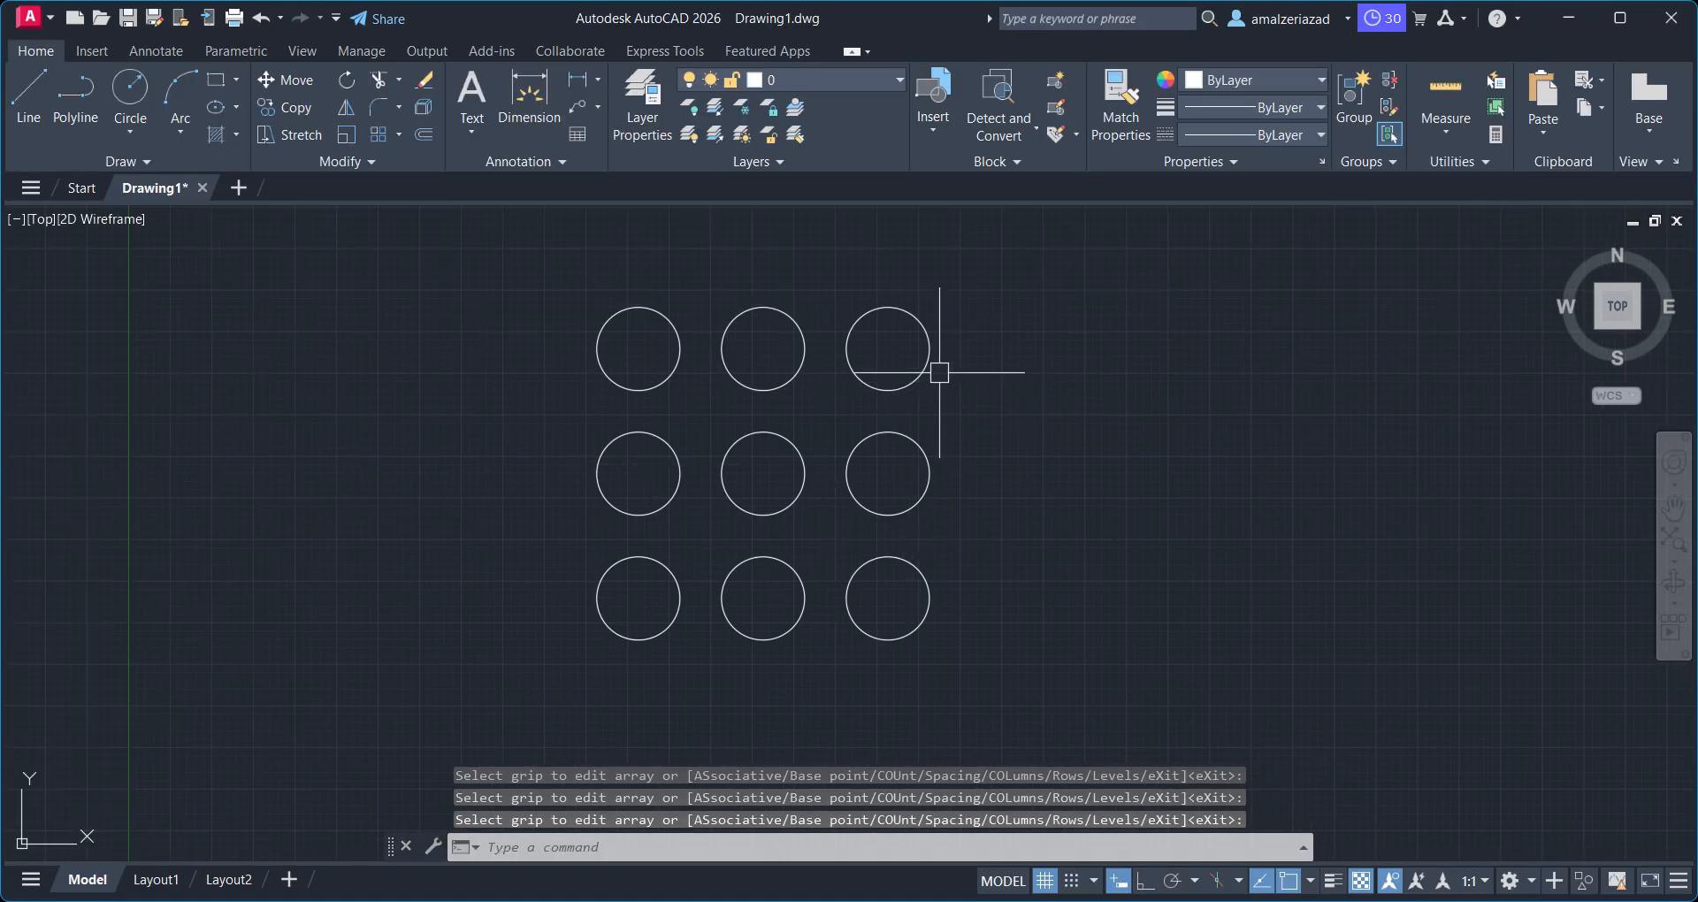
click(929, 347)
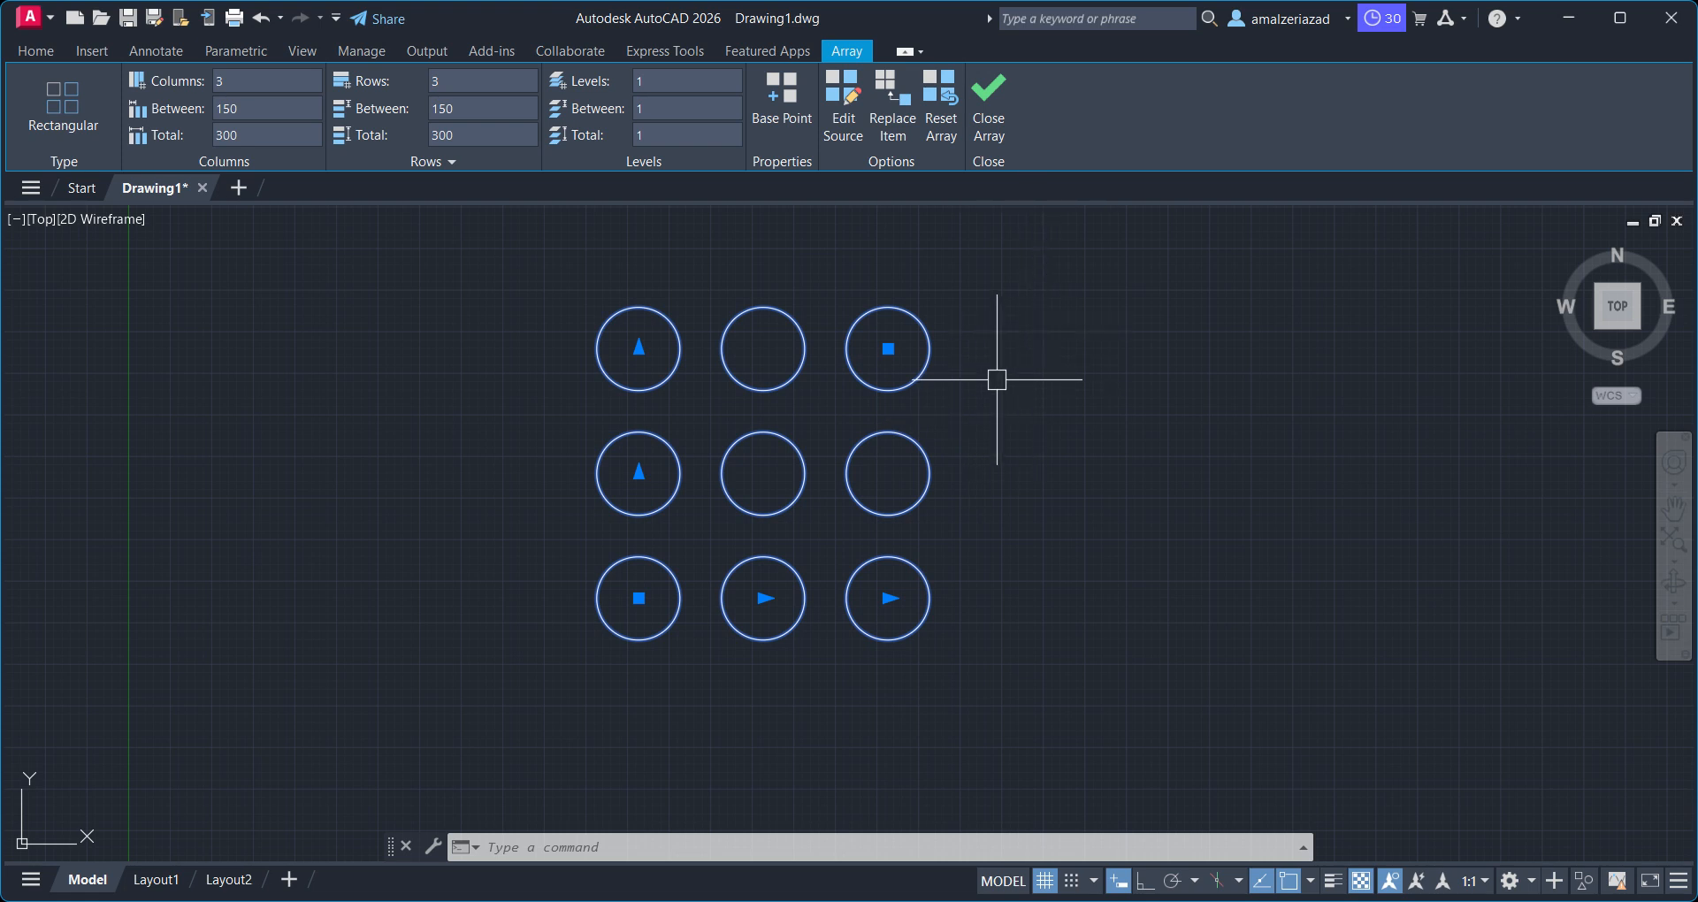
click(988, 106)
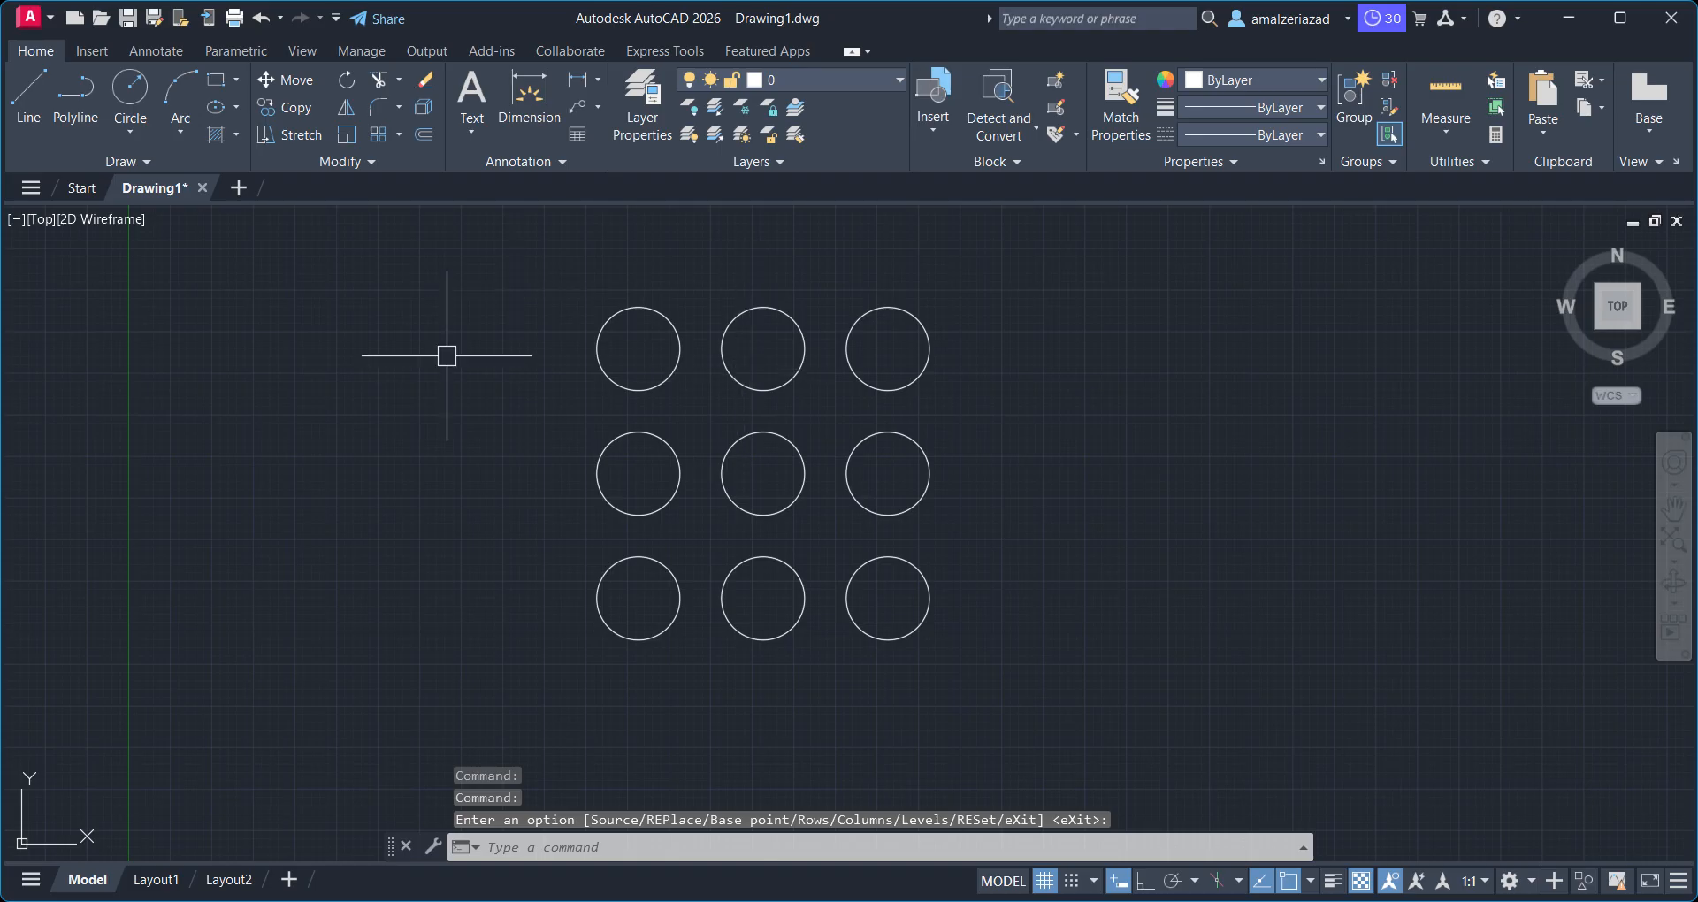
click(743, 376)
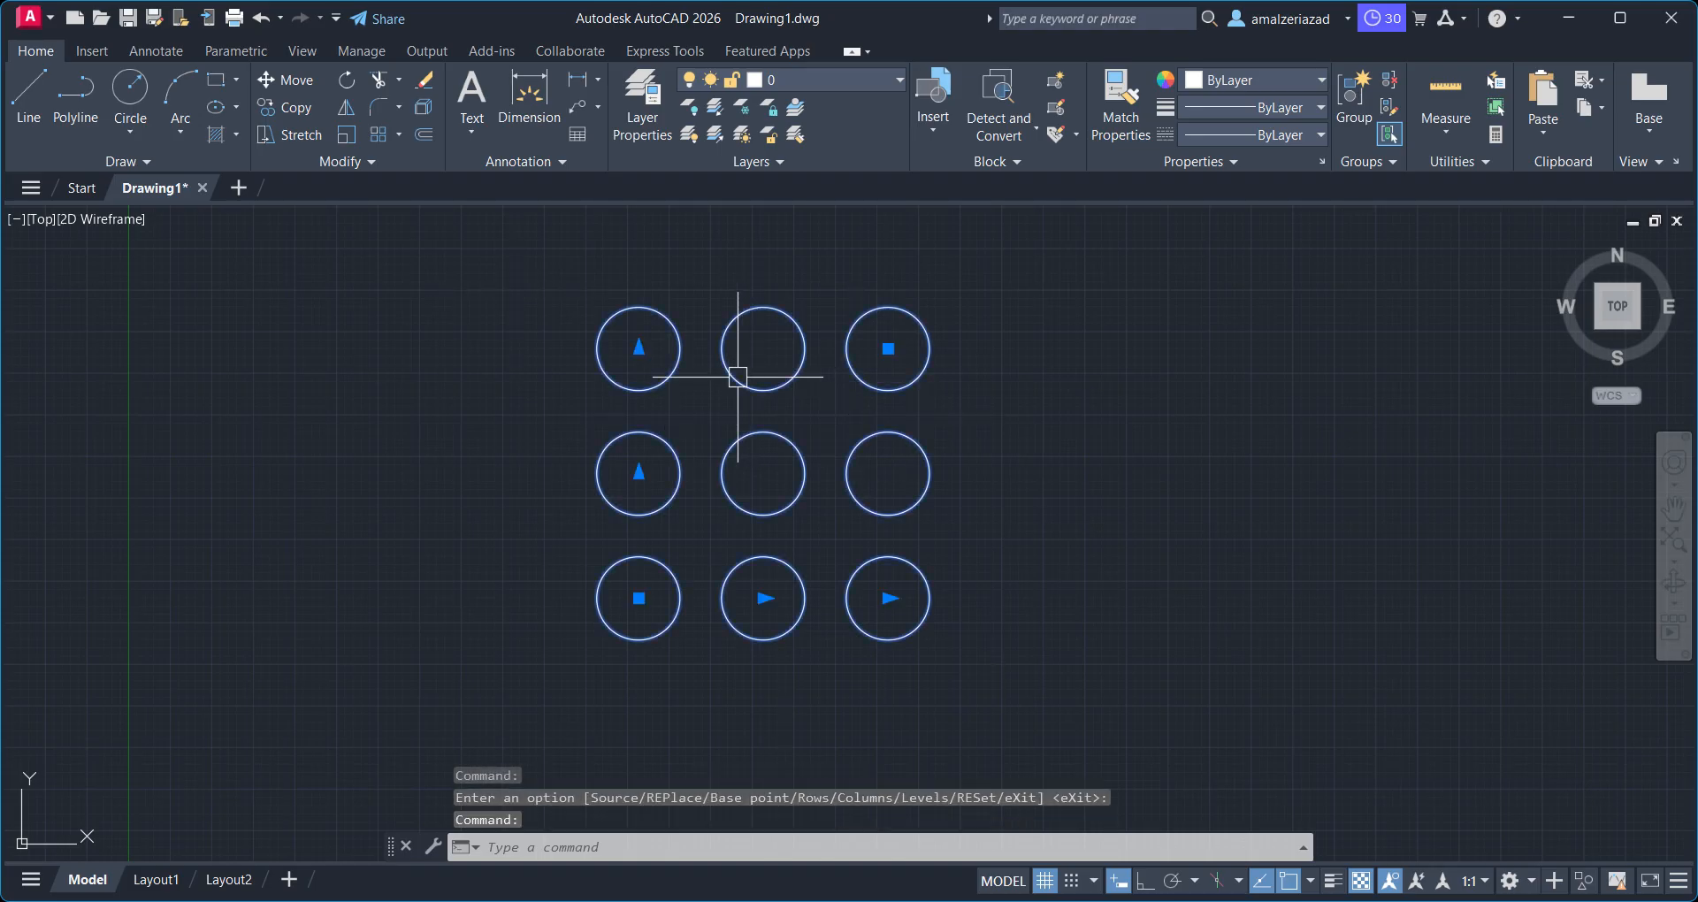
click(659, 78)
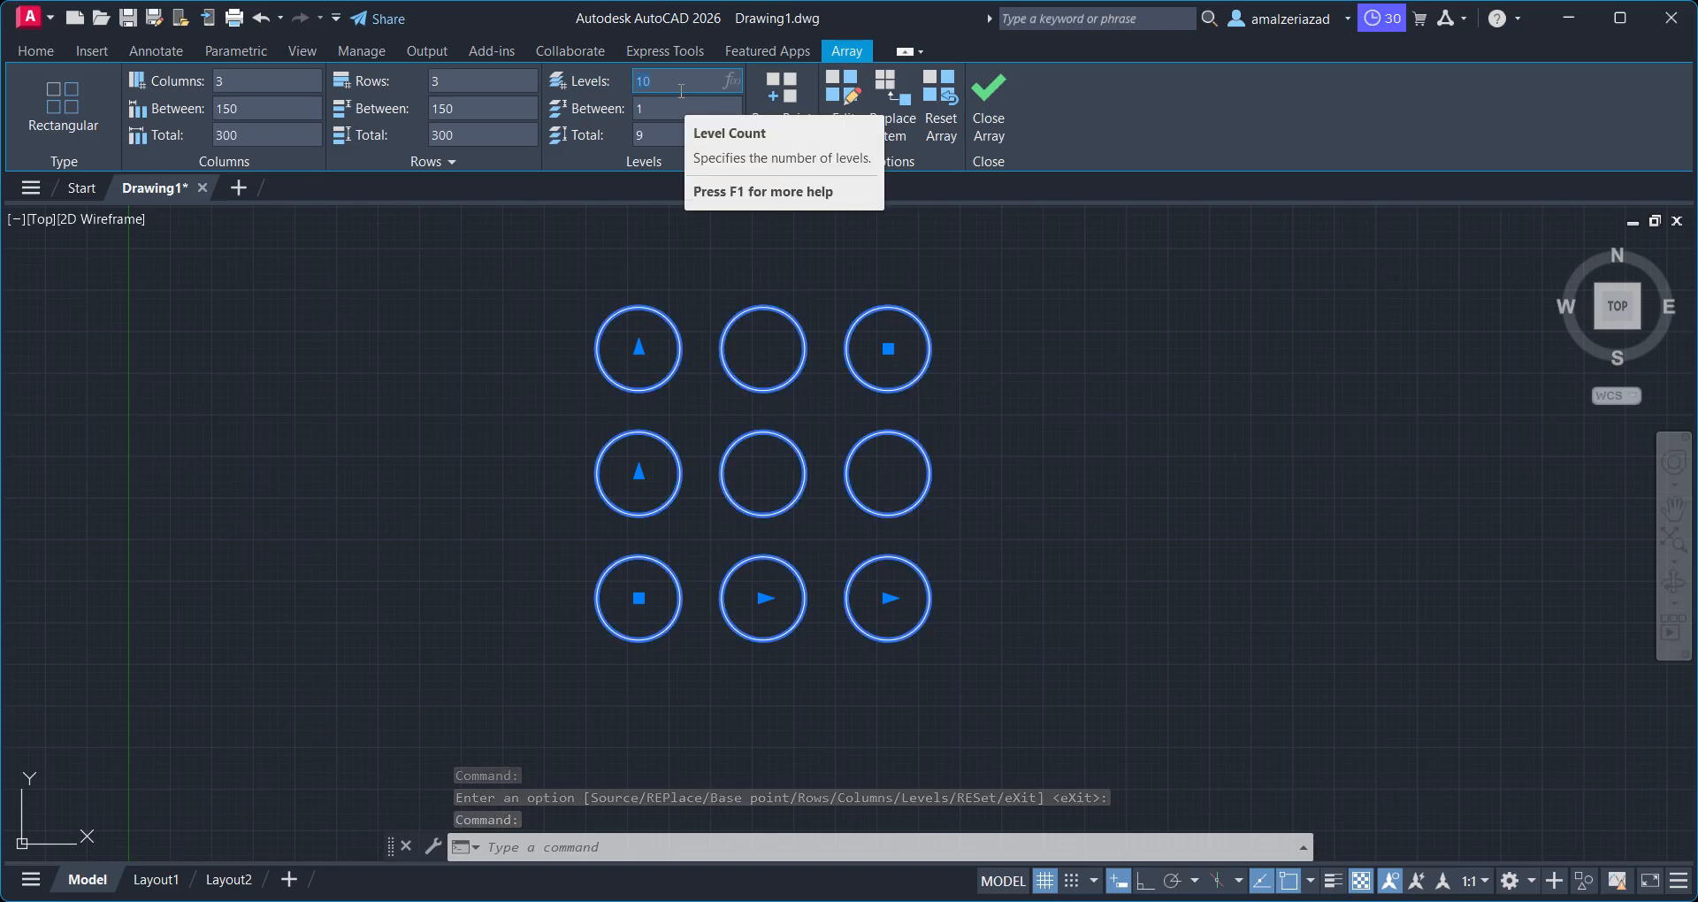
text(10)
key(Return)
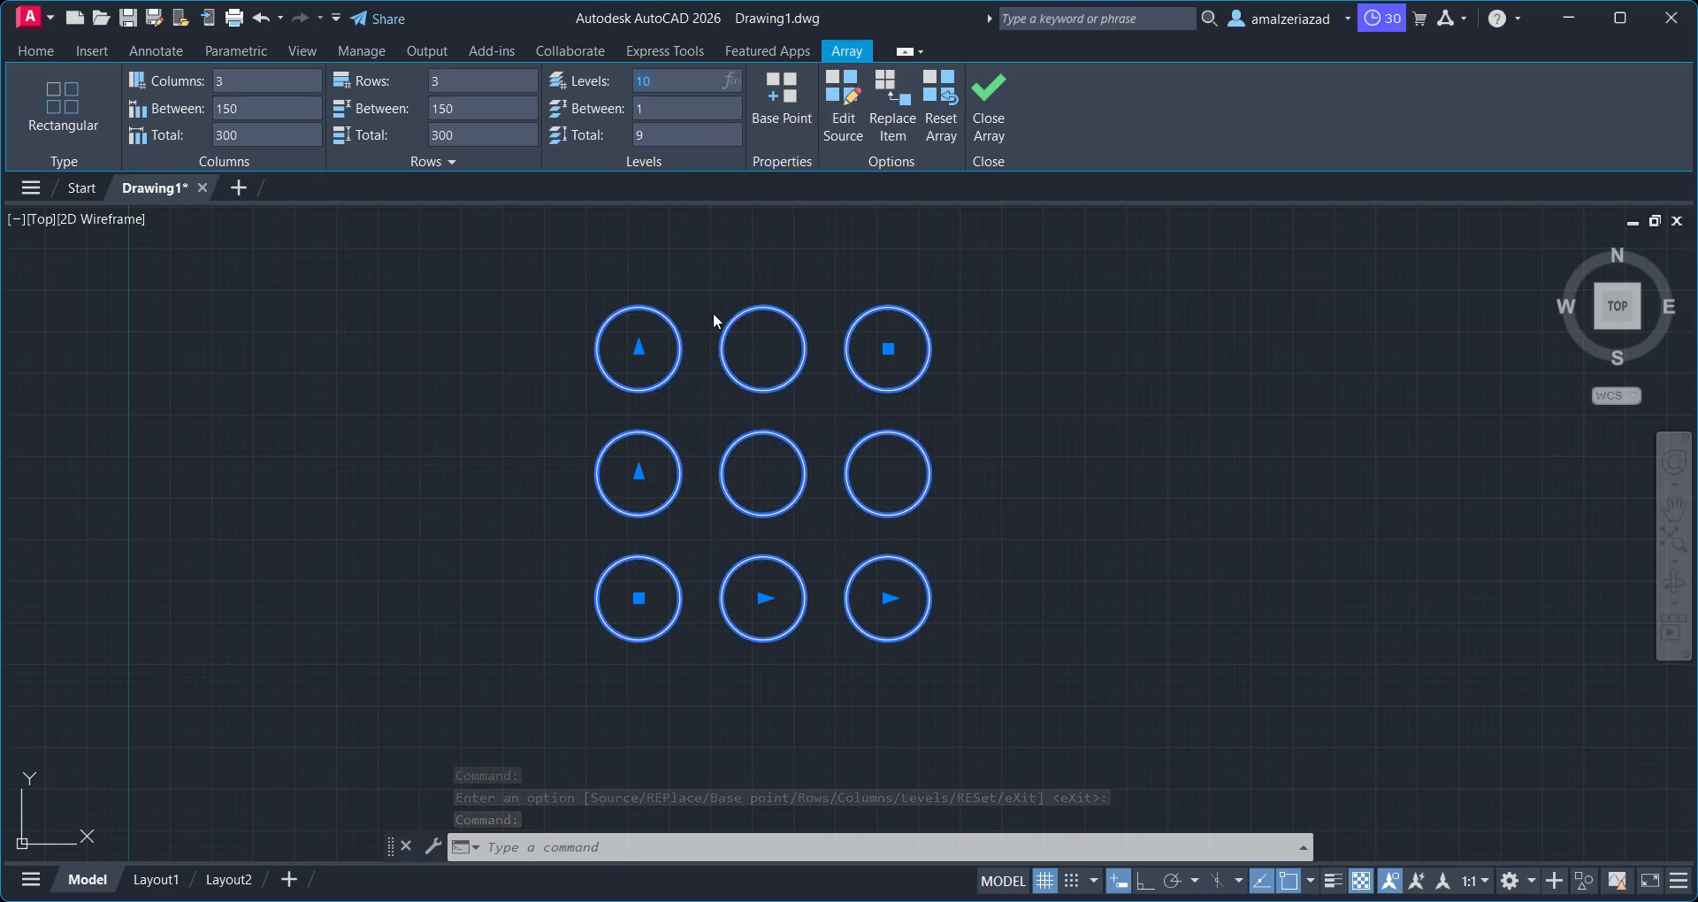
click(984, 119)
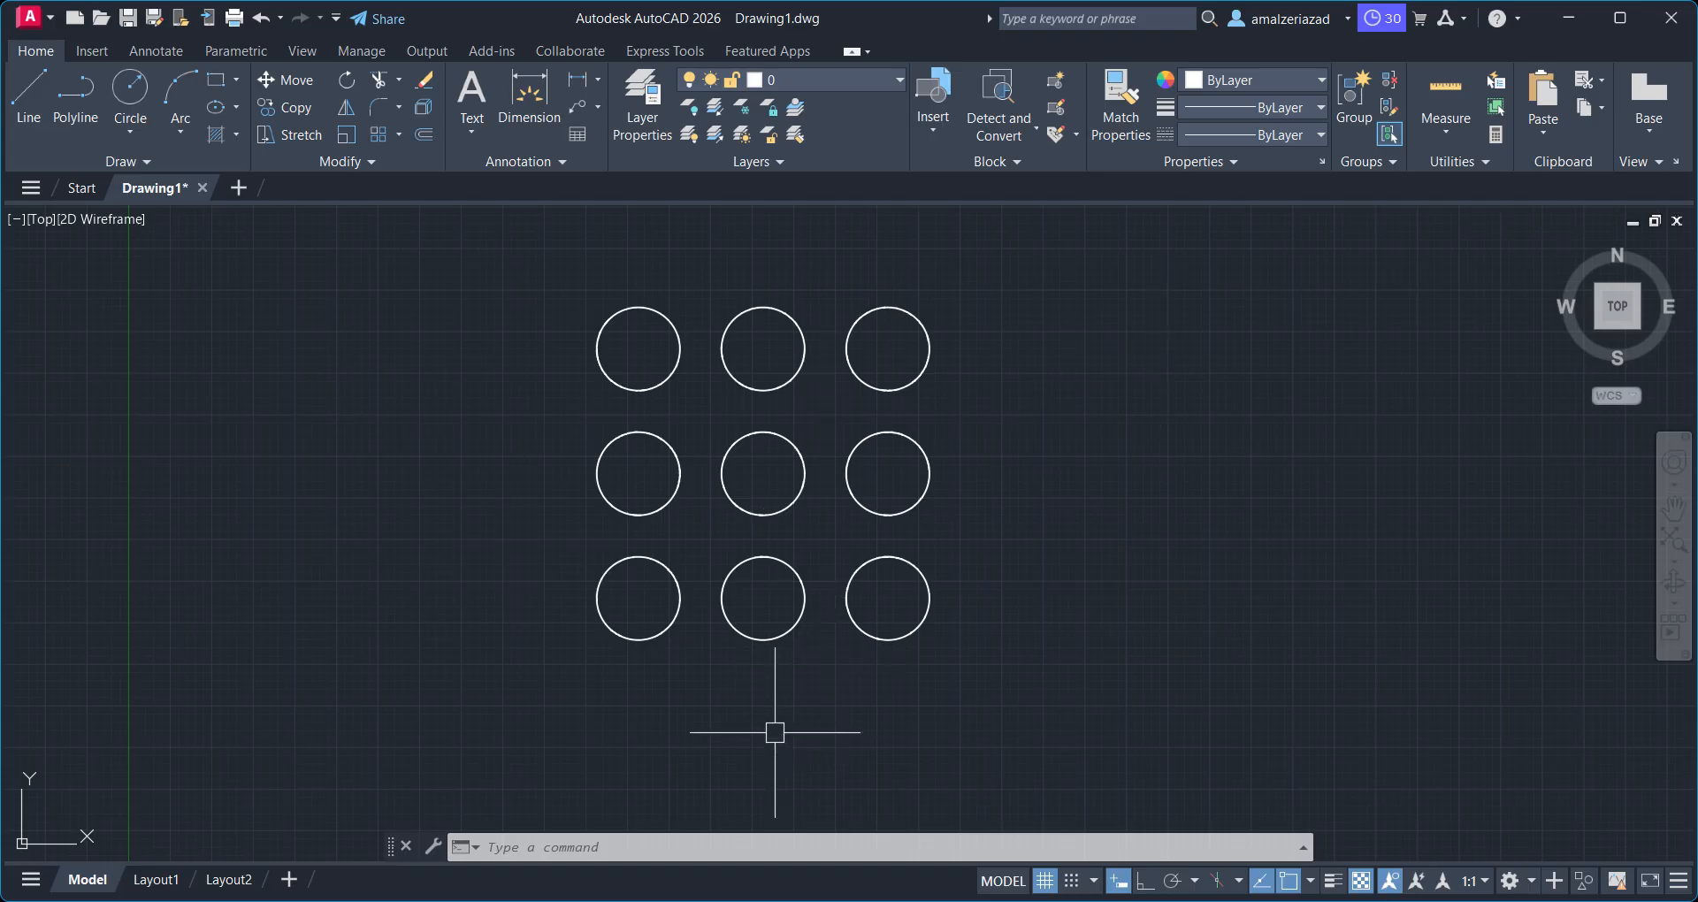
Set the spacing between the circle array's levels to 10, working in a tilted 3D view
drag(764, 723, 778, 633)
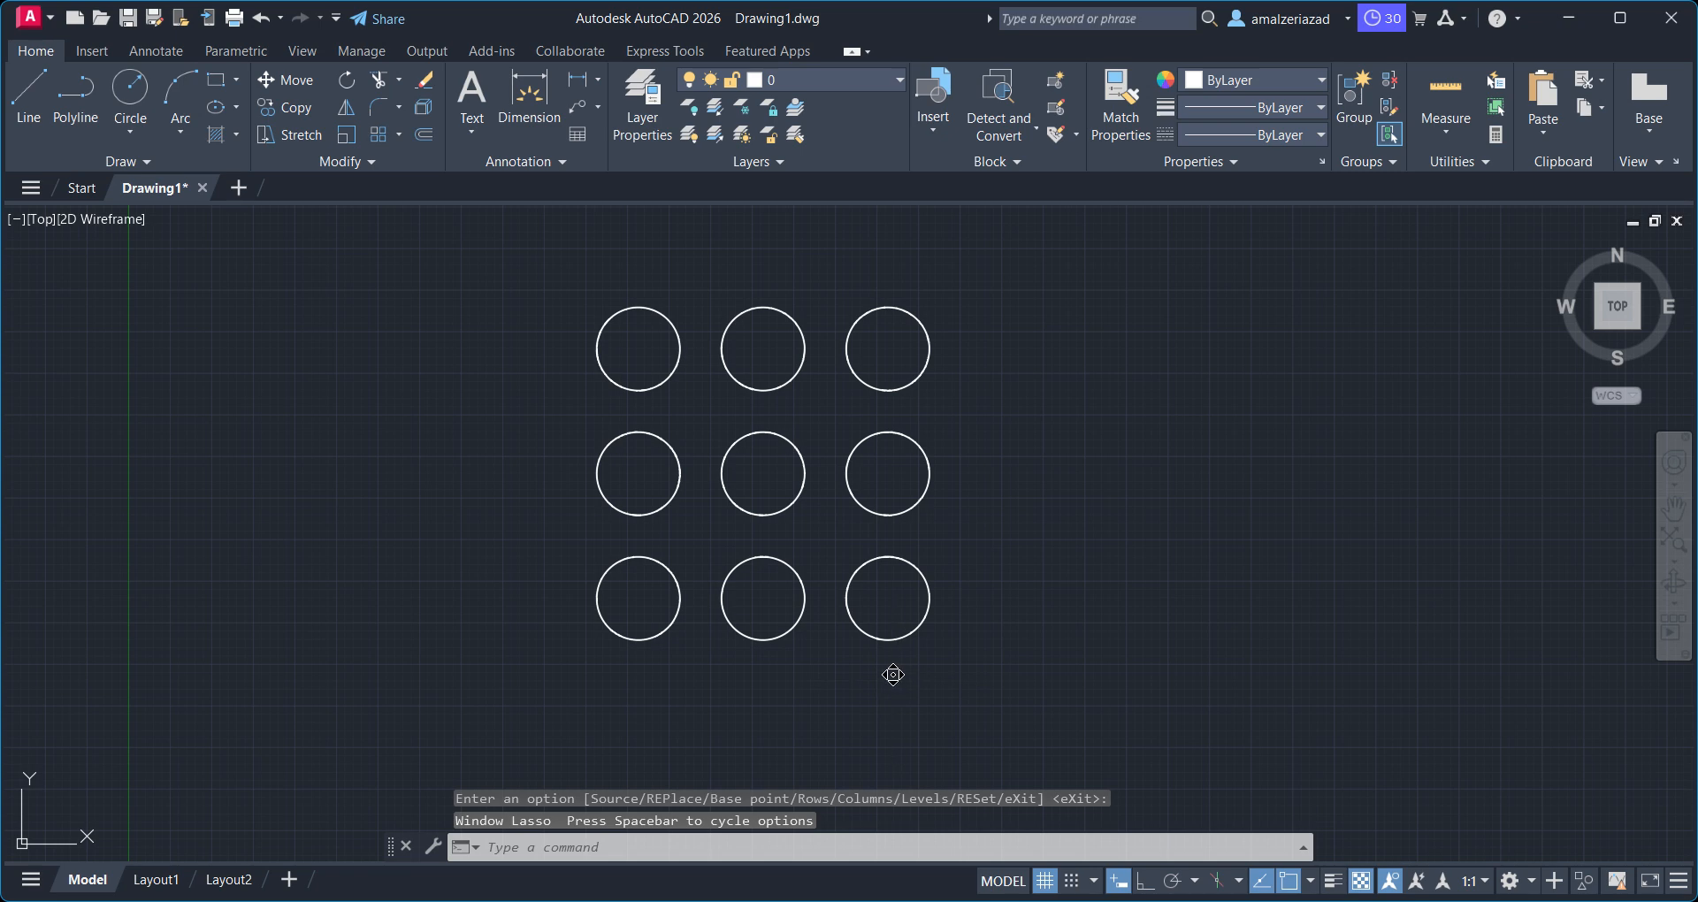
mouse_move(894, 674)
middle_down()
mouse_move(952, 712)
mouse_move(933, 505)
middle_up()
mouse_move(887, 652)
shift+middle_down()
mouse_move(937, 534)
mouse_move(999, 477)
mouse_move(928, 401)
shift+middle_up()
scroll(844, 376, up, 14)
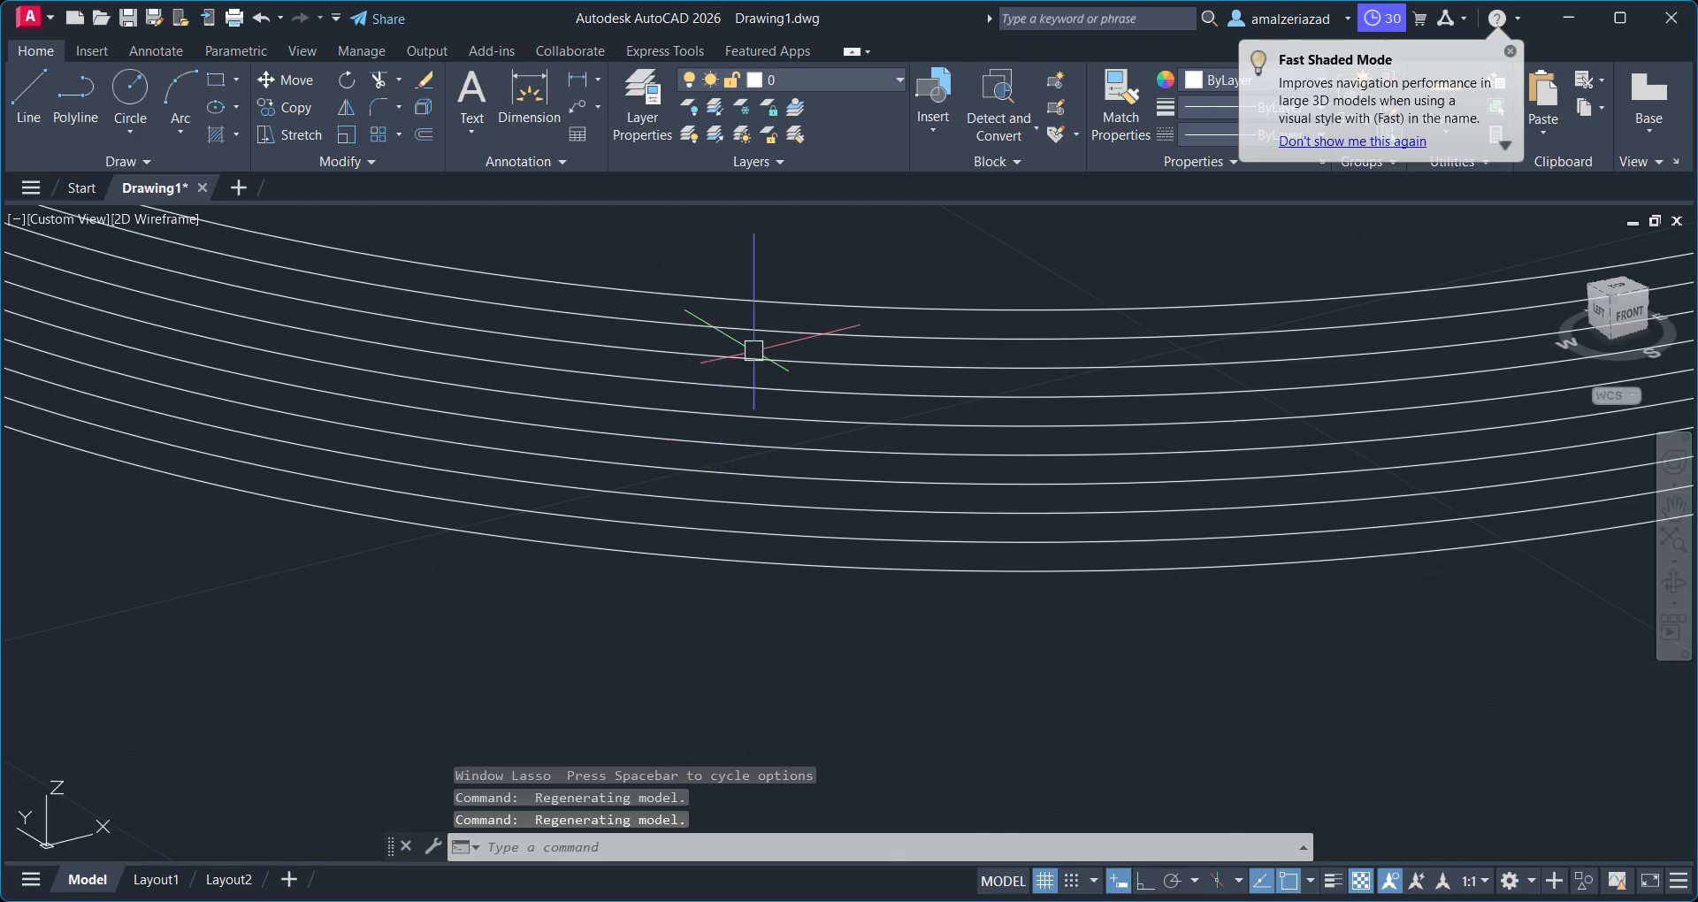
scroll(709, 459, down, 5)
scroll(701, 481, up, 5)
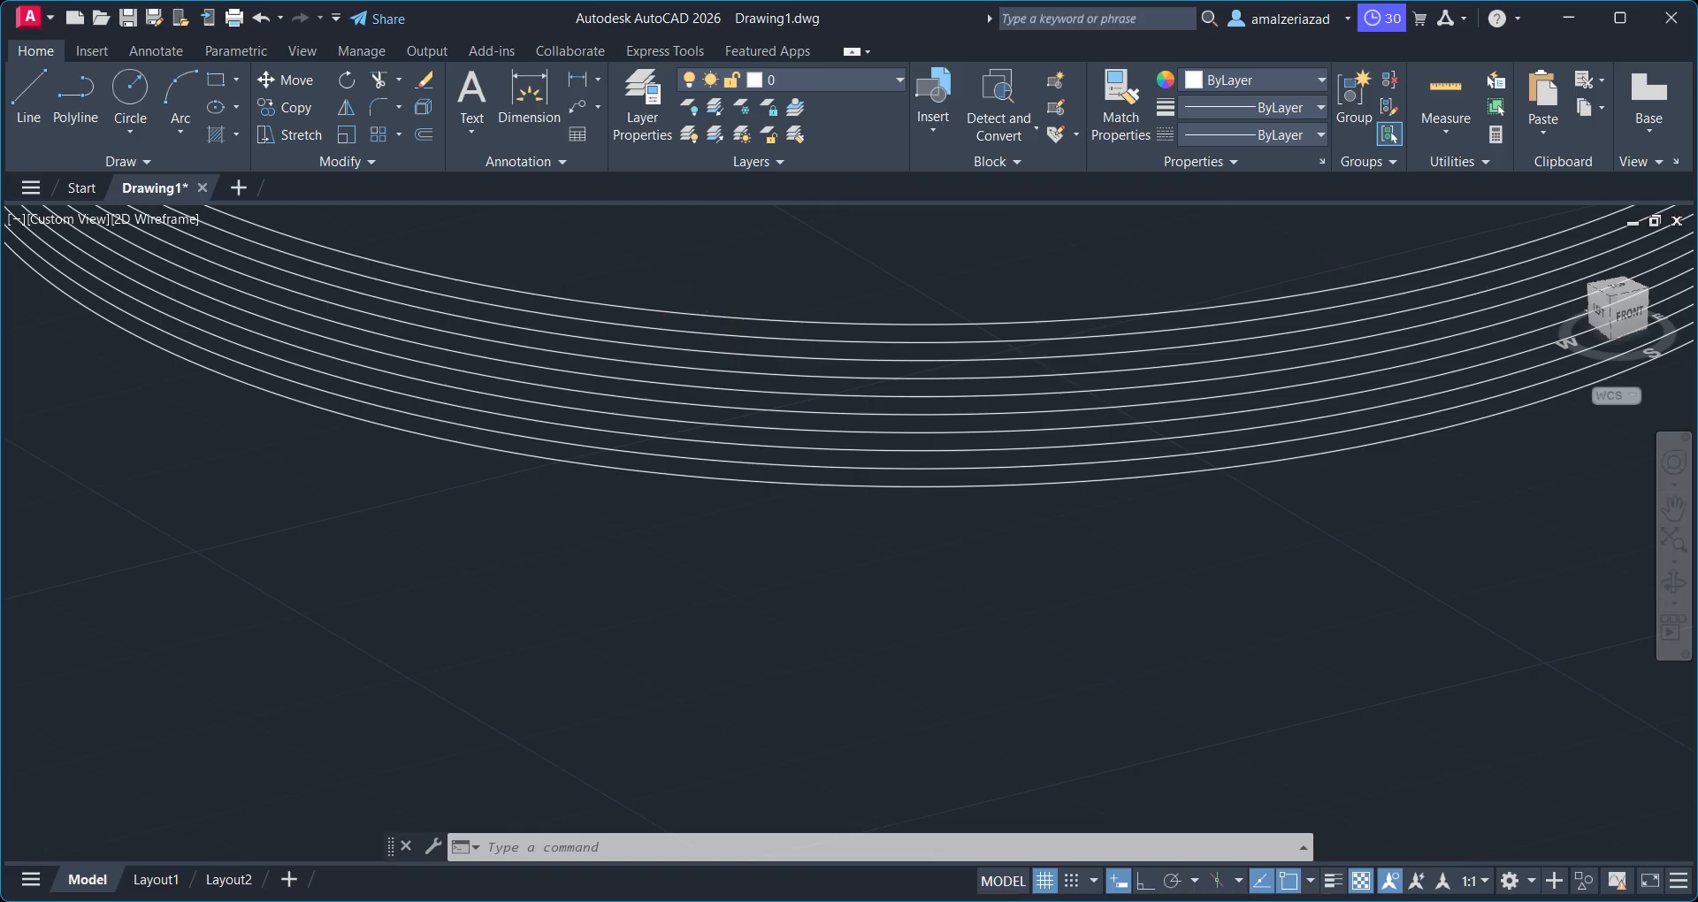
scroll(651, 610, down, 5)
click(652, 568)
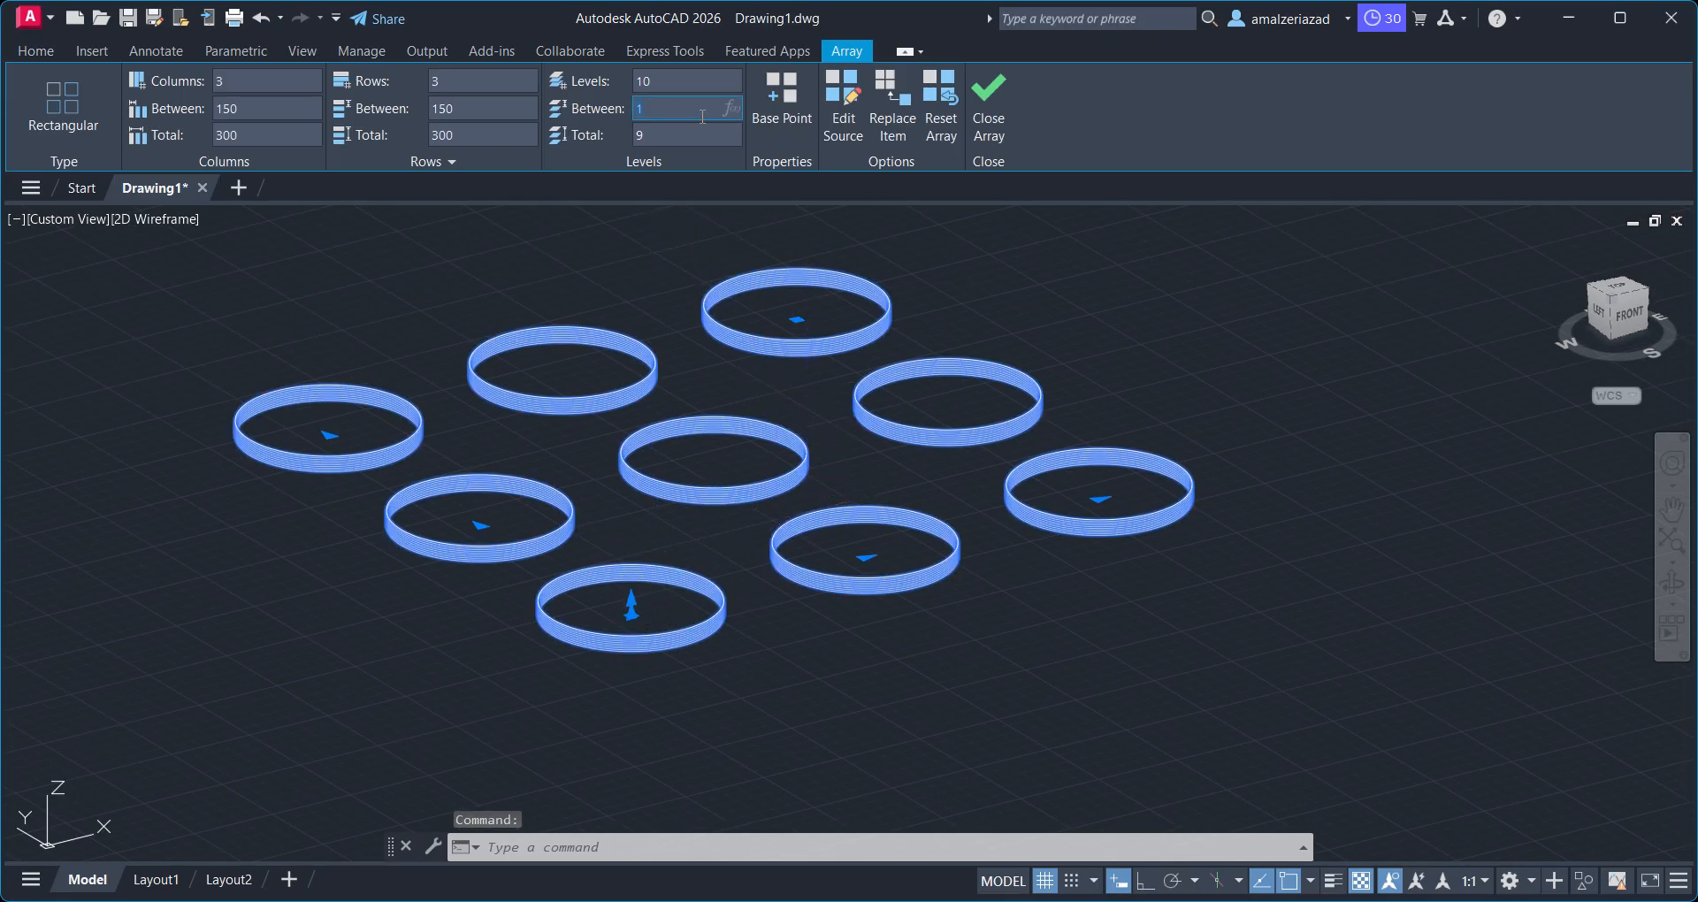
text(0)
key(Return)
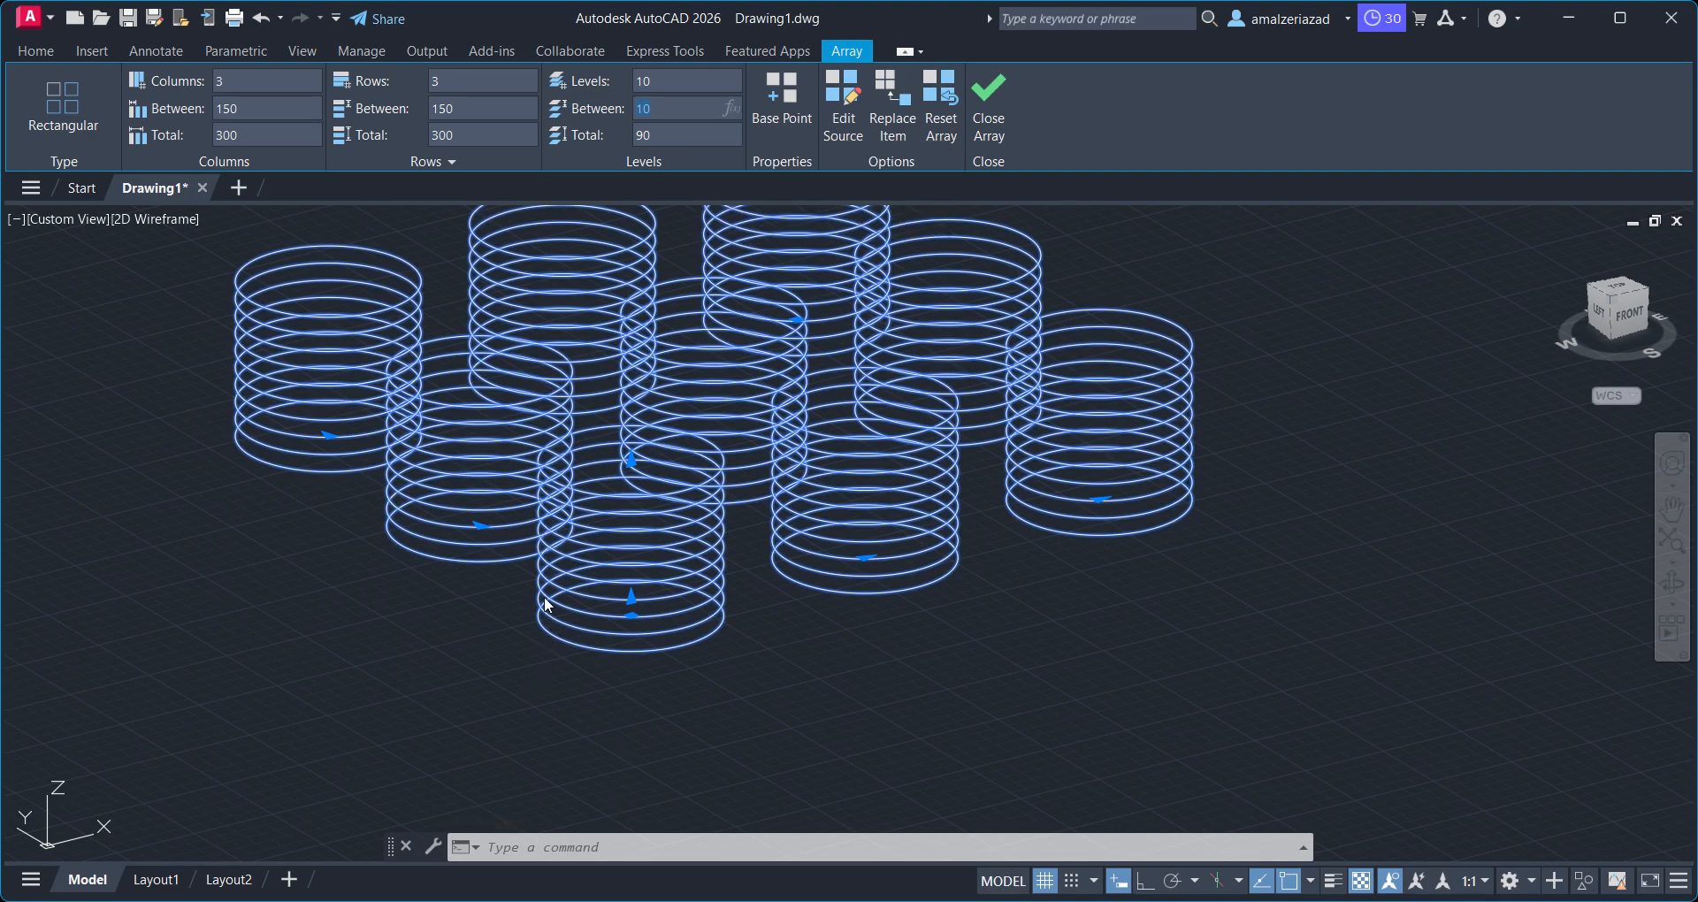
Set the circle array's level count to 1 and finish editing the array
scroll(816, 586, up, 2)
scroll(892, 410, down, 4)
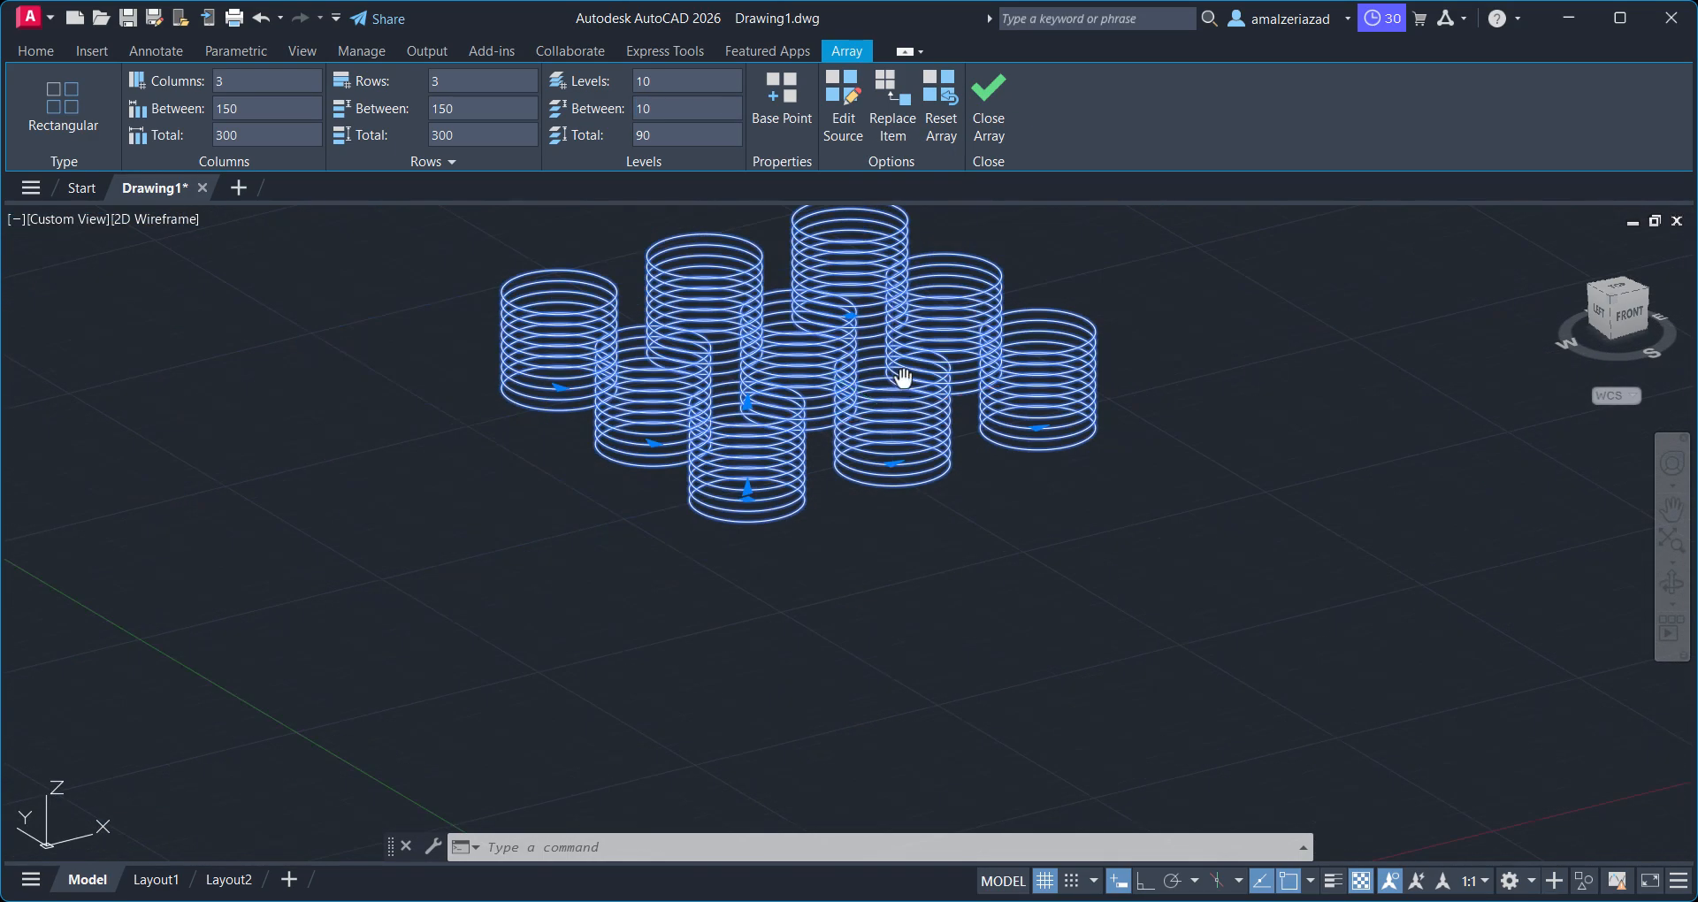
middle_drag(902, 380, 720, 615)
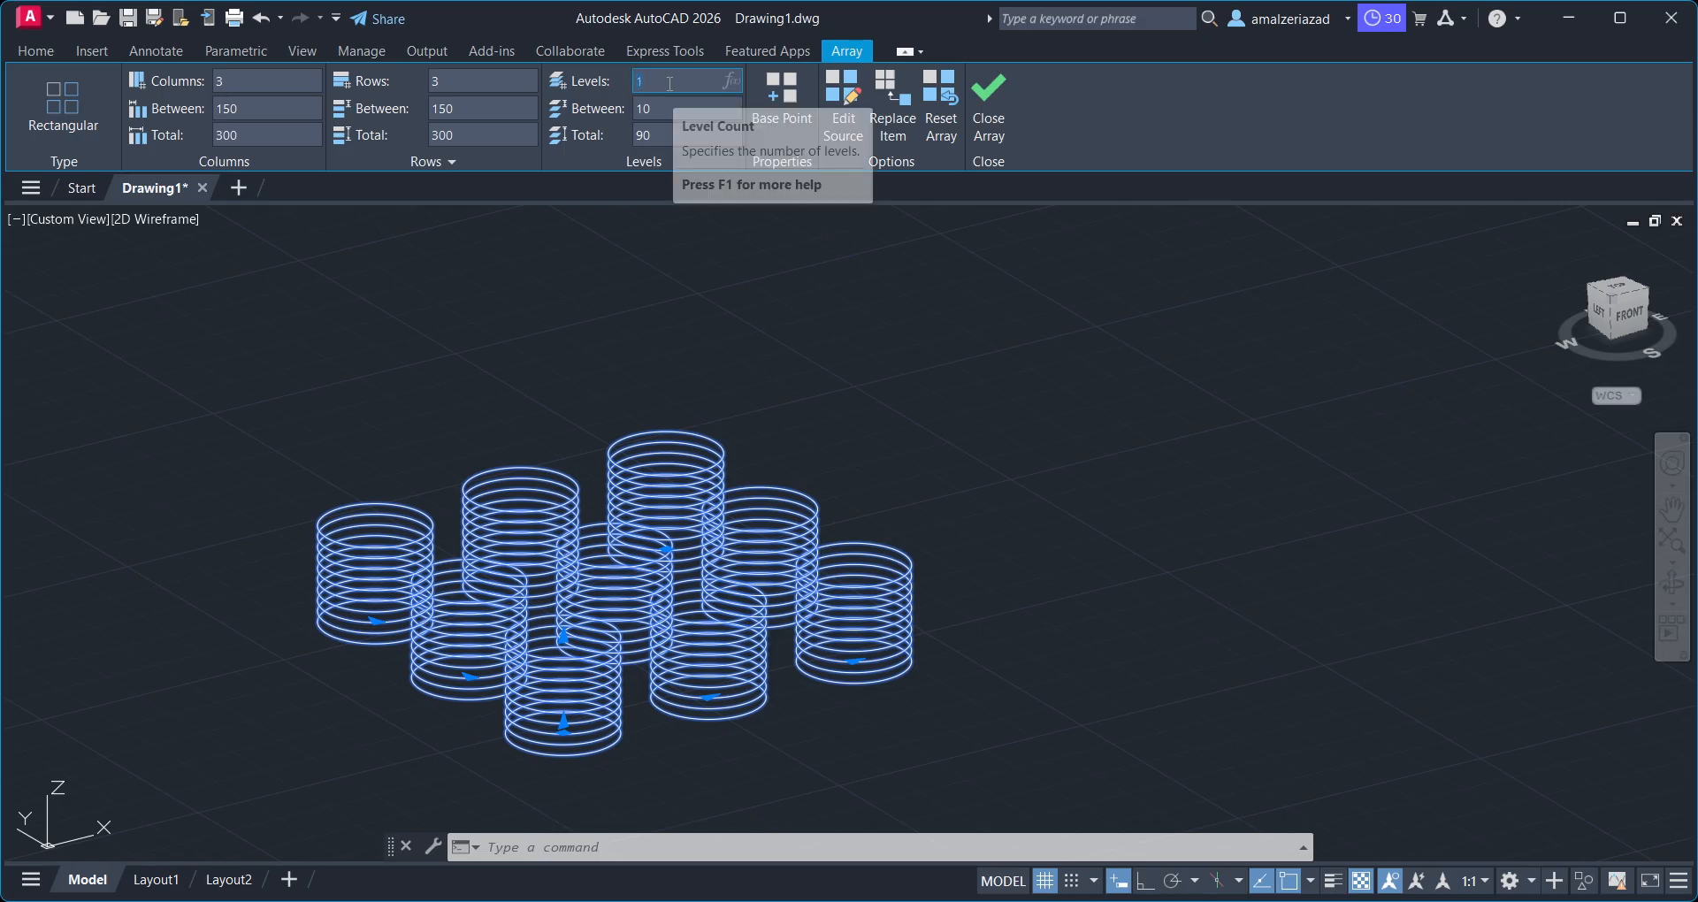
key(BackSpace)
key(Return)
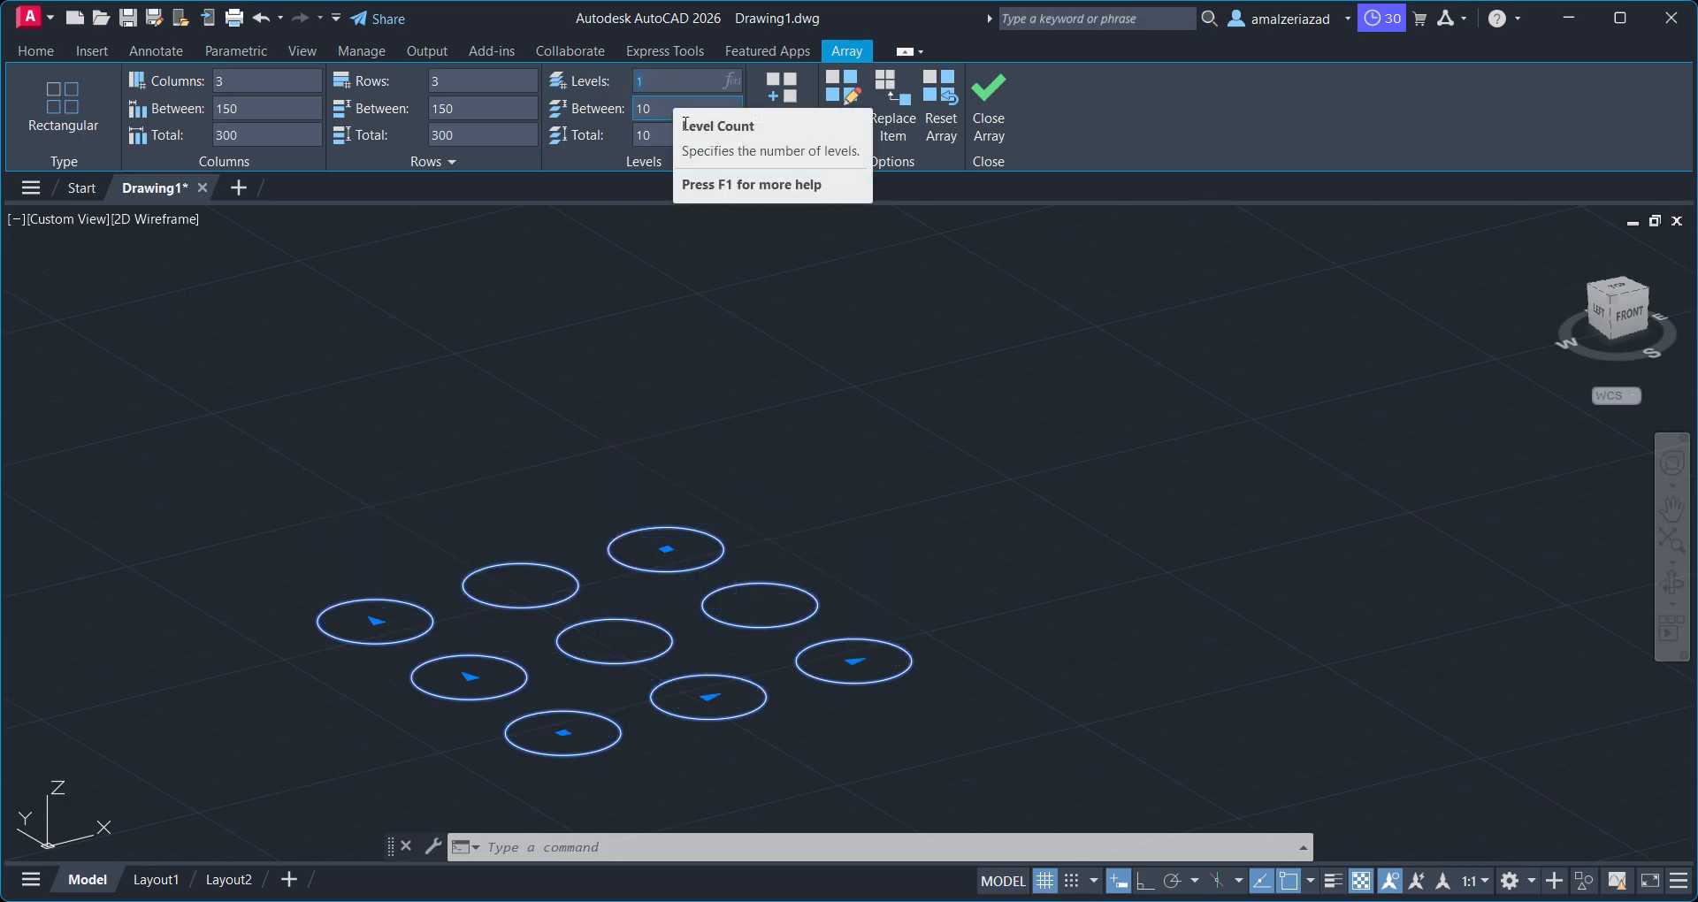
click(988, 97)
Return to the Top view and inspect the grips of the circle array
scroll(740, 360, down, 3)
middle_drag(739, 371, 721, 559)
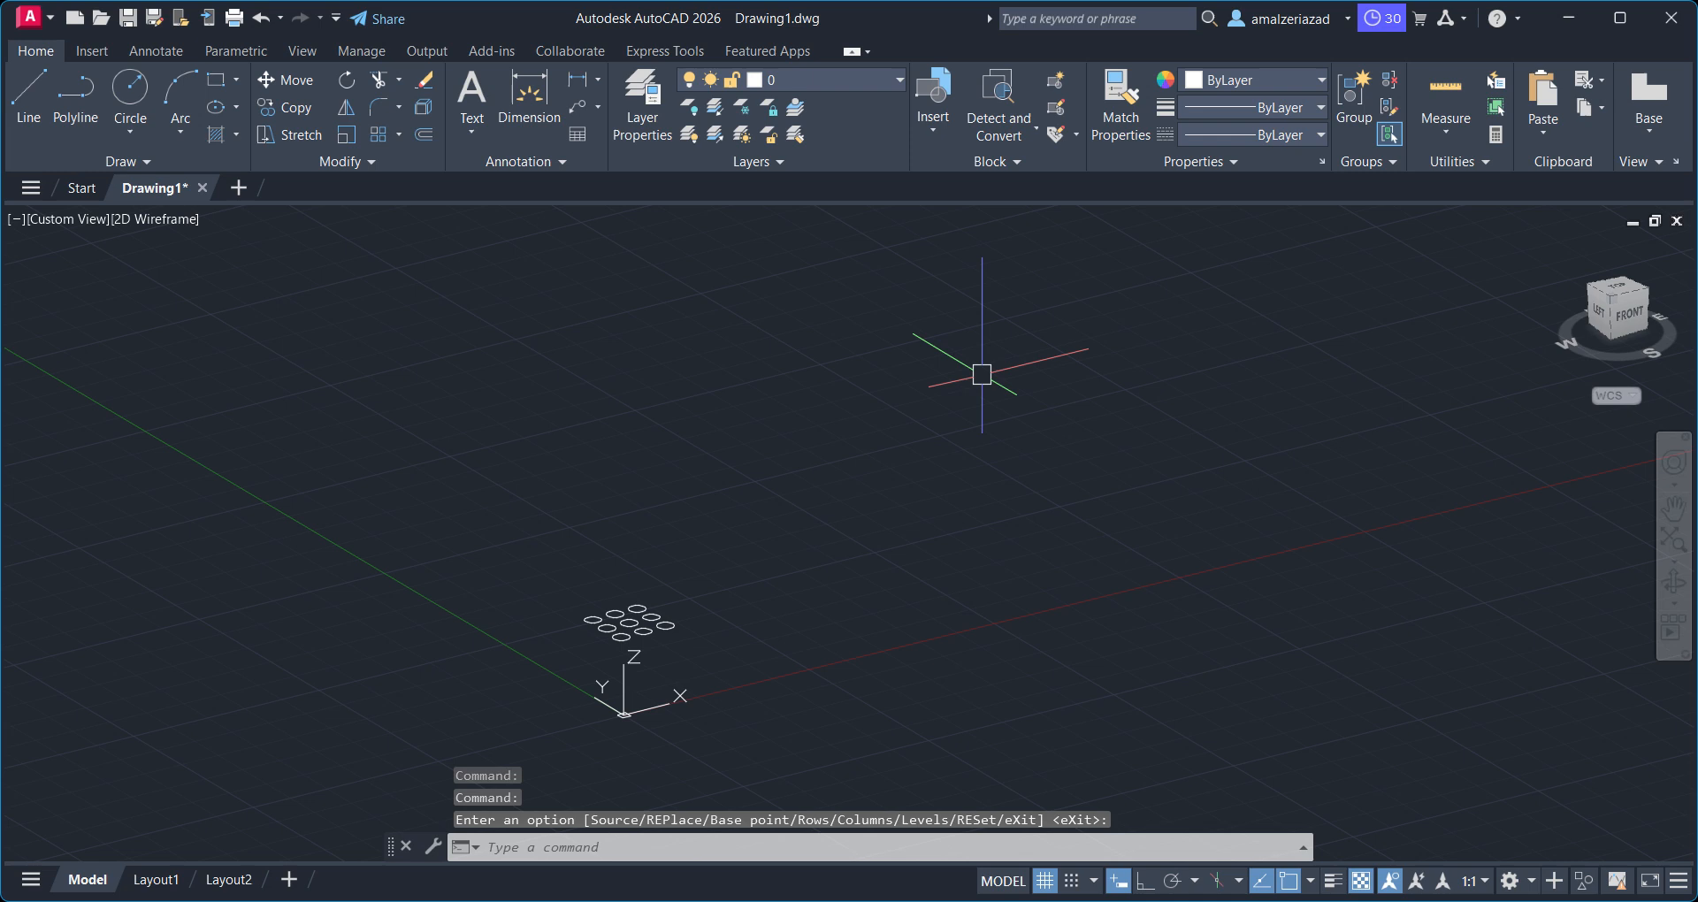
click(1623, 292)
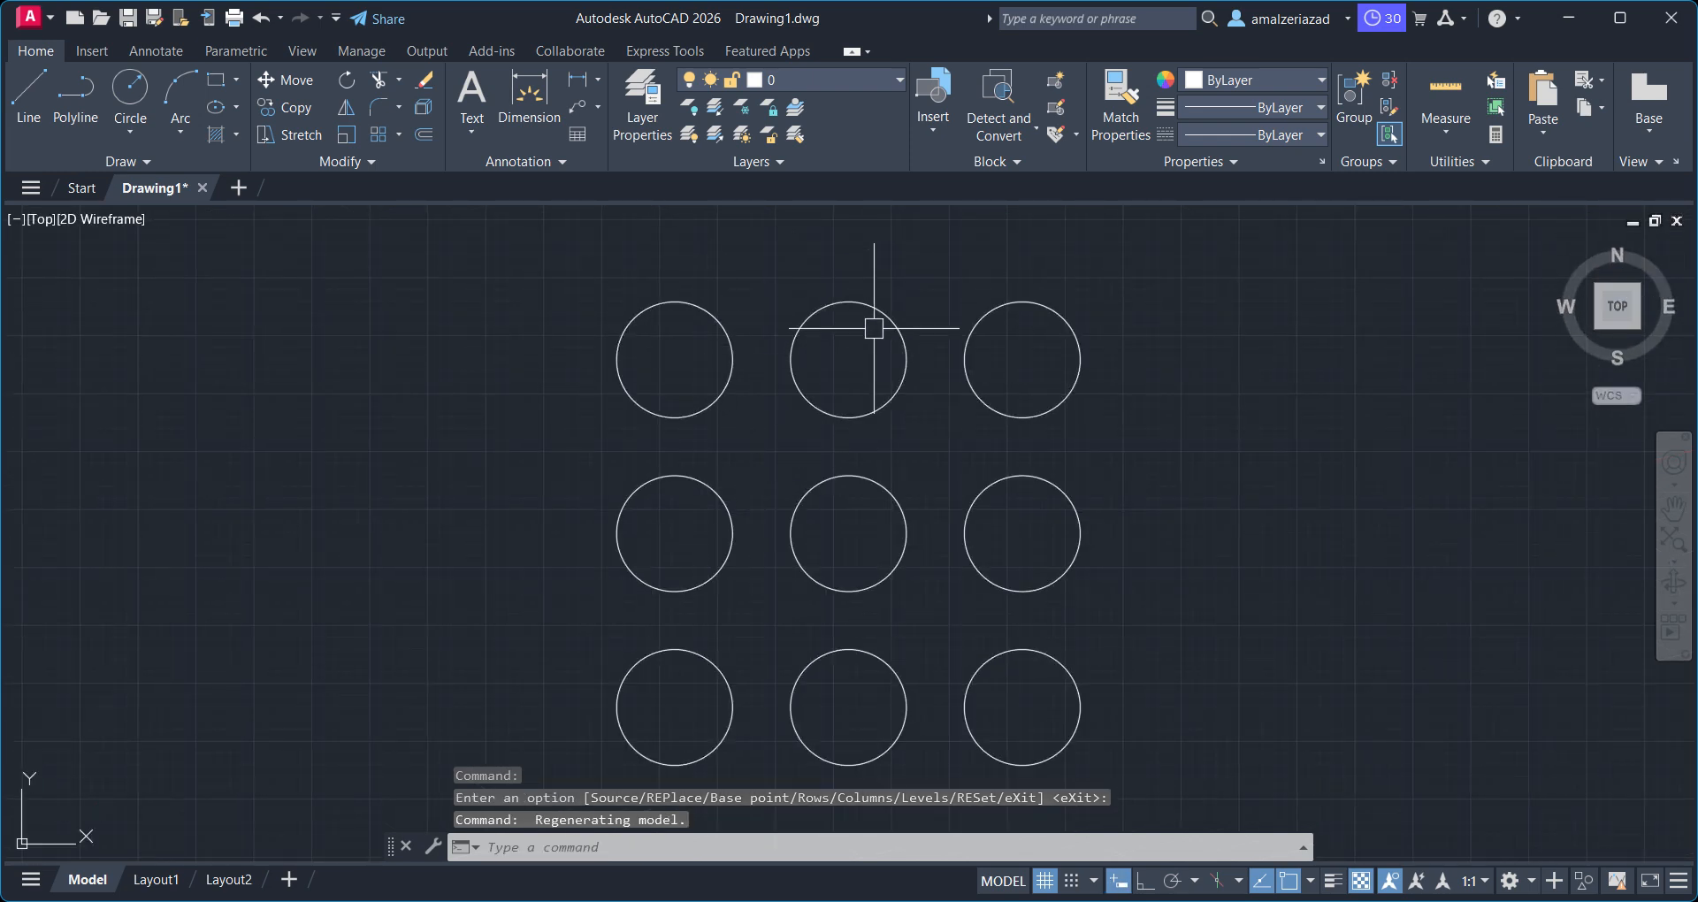
click(883, 312)
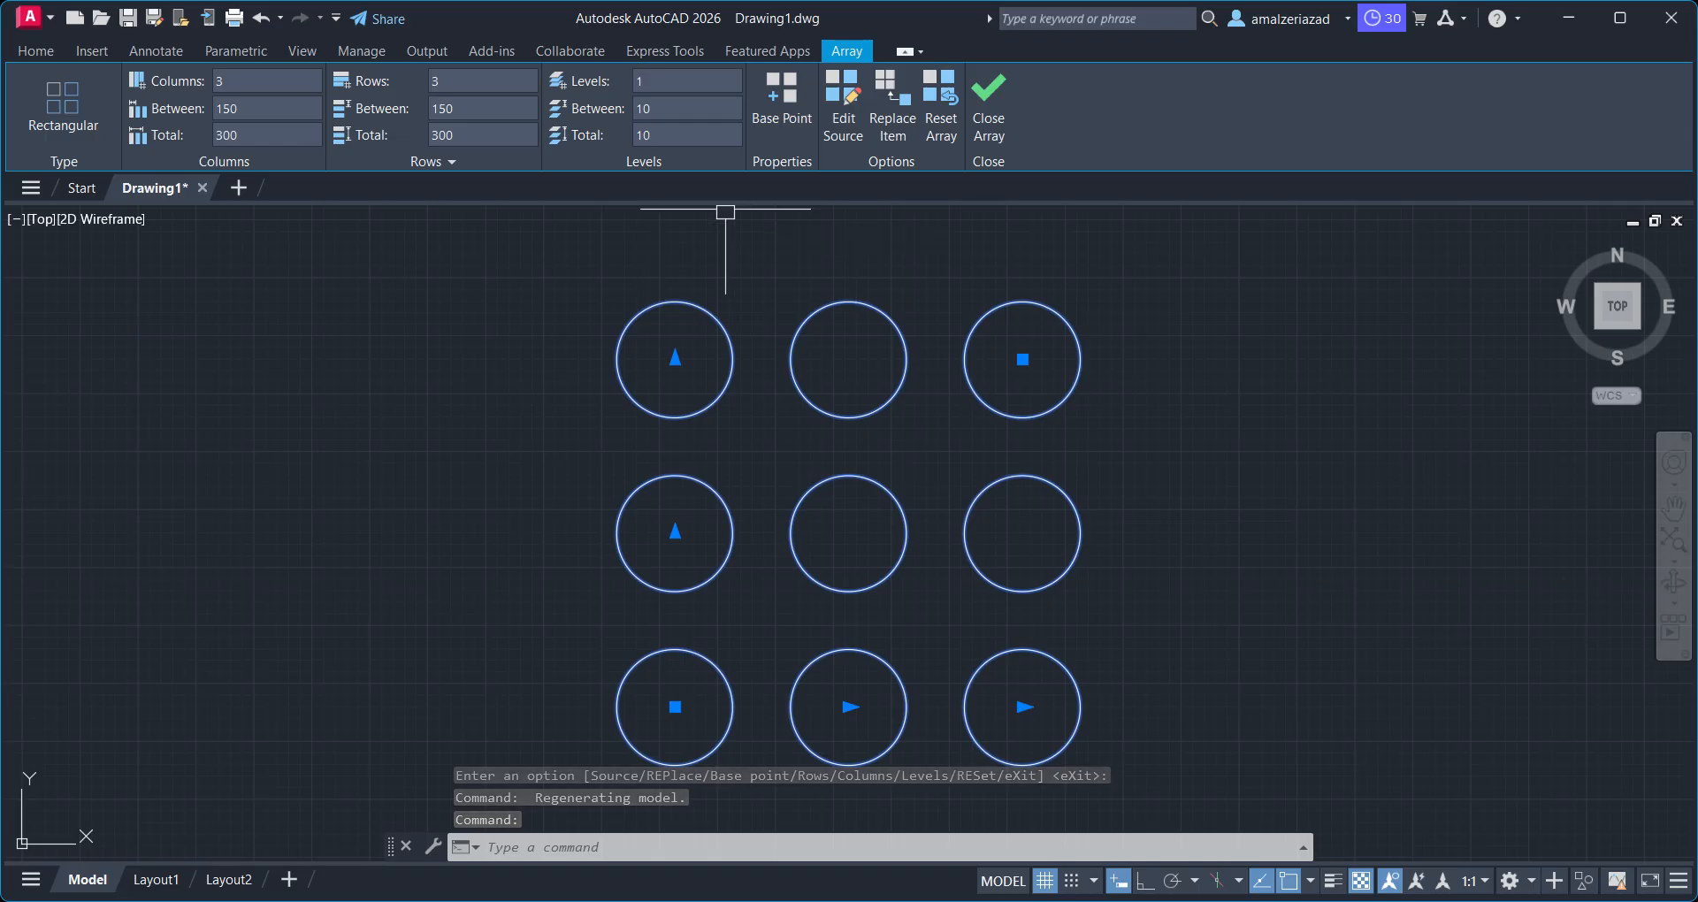
scroll(734, 257, down, 2)
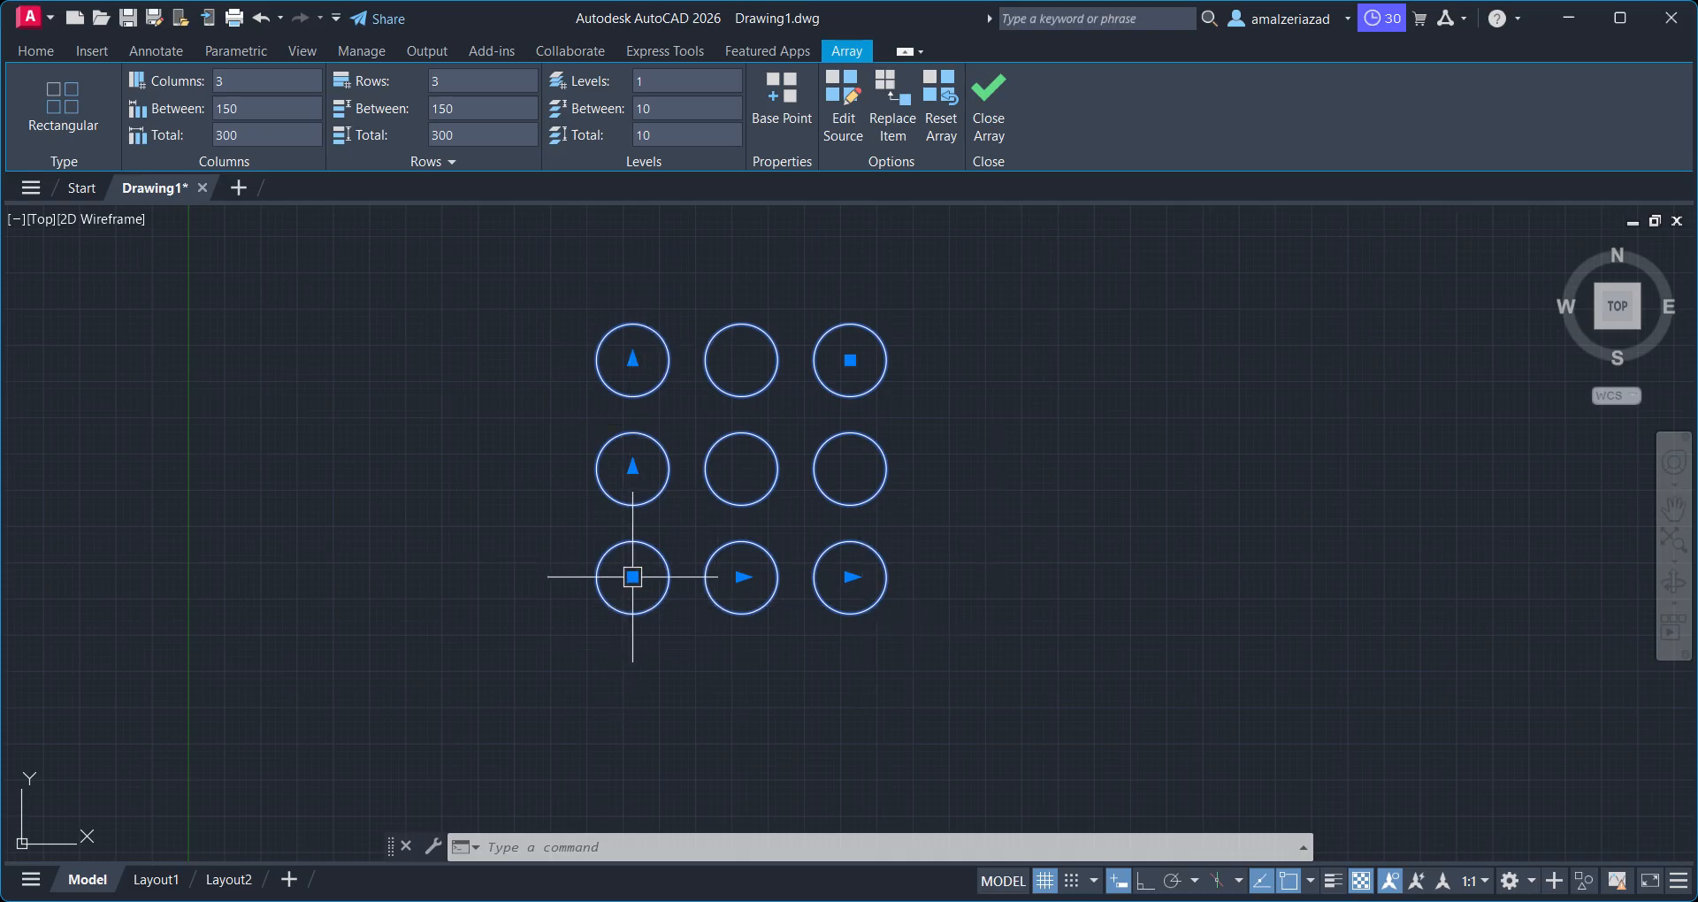
mouse_move(633, 578)
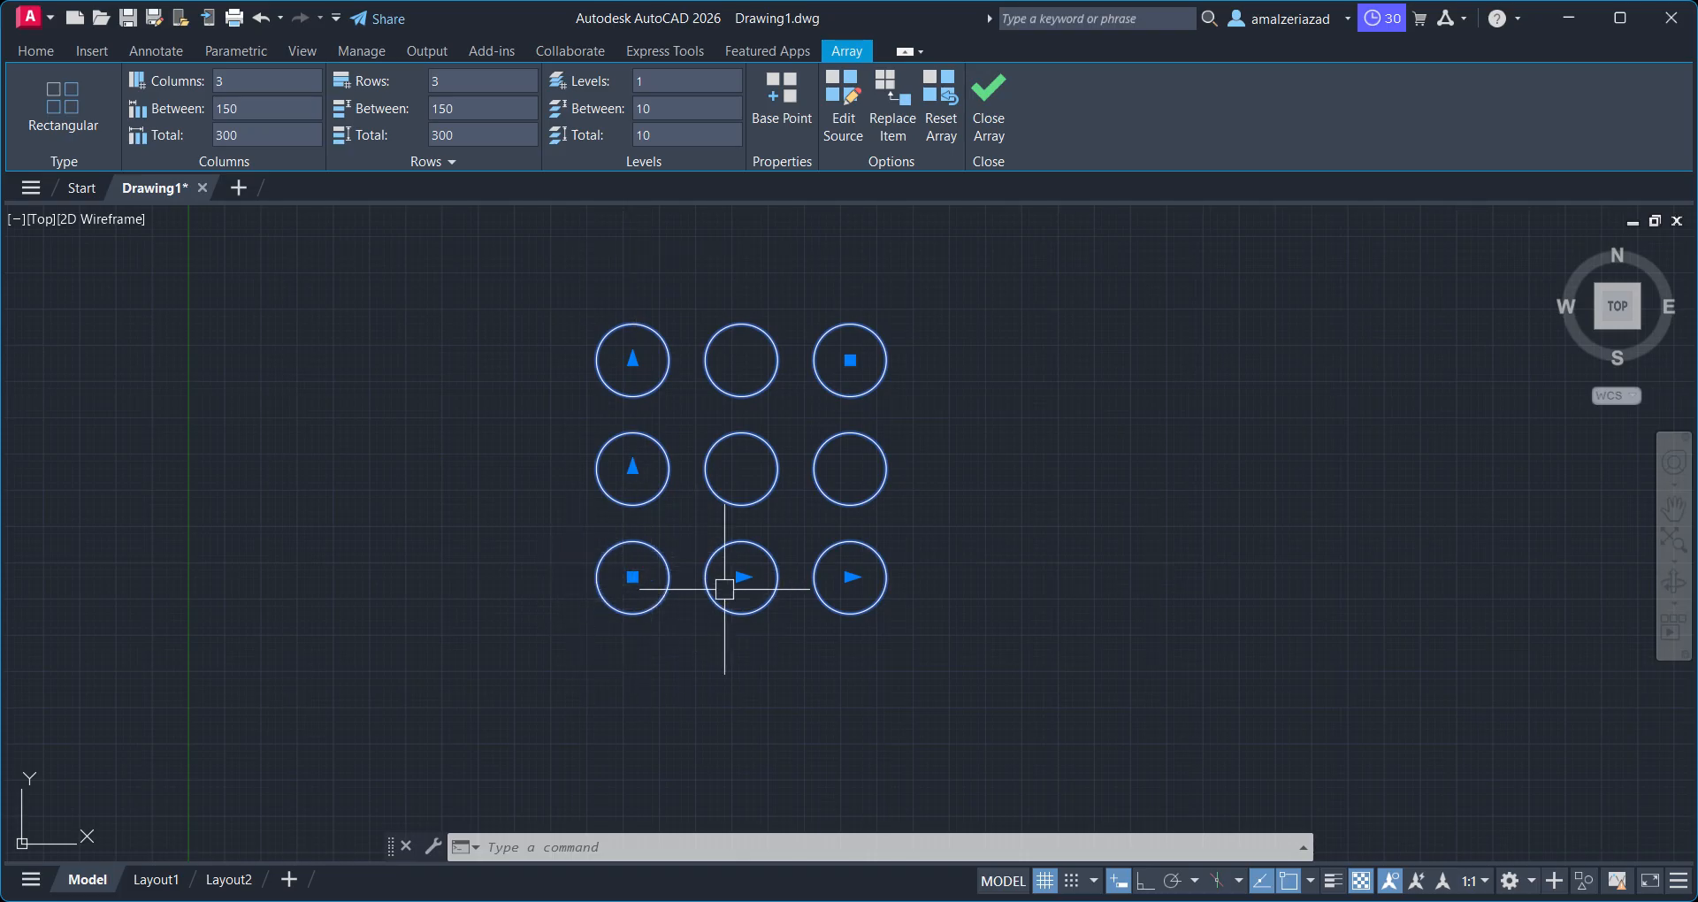
click(998, 98)
Draw a single circle to the right of the array, about the same size as the array's circles
middle_drag(1082, 451, 695, 444)
click(126, 95)
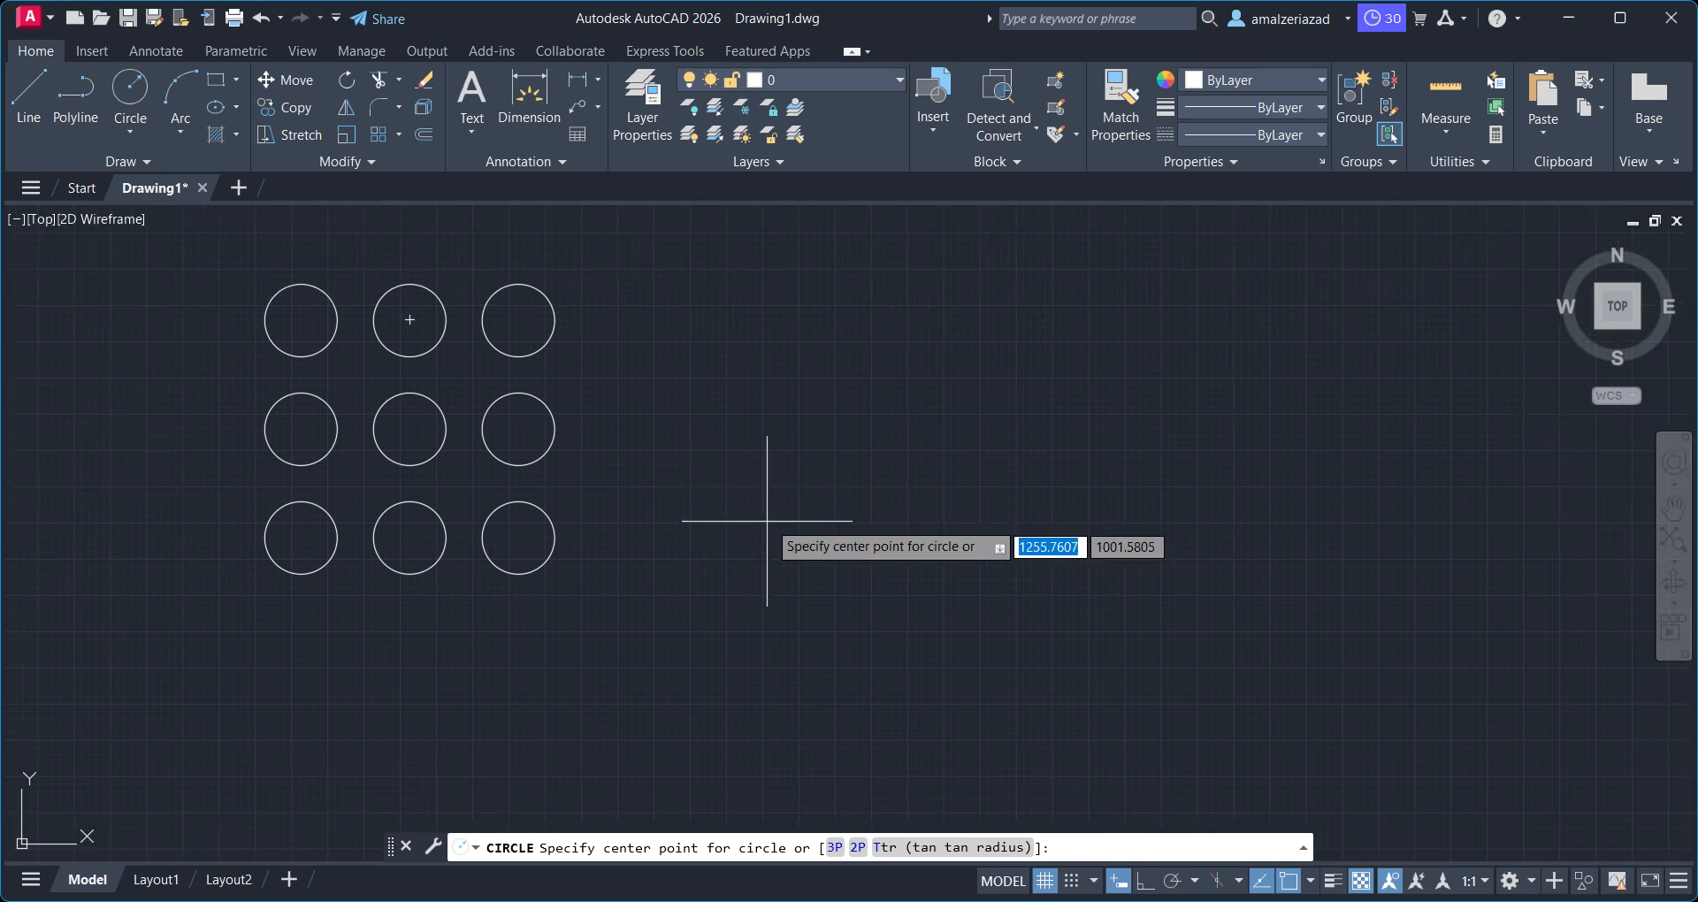
click(851, 532)
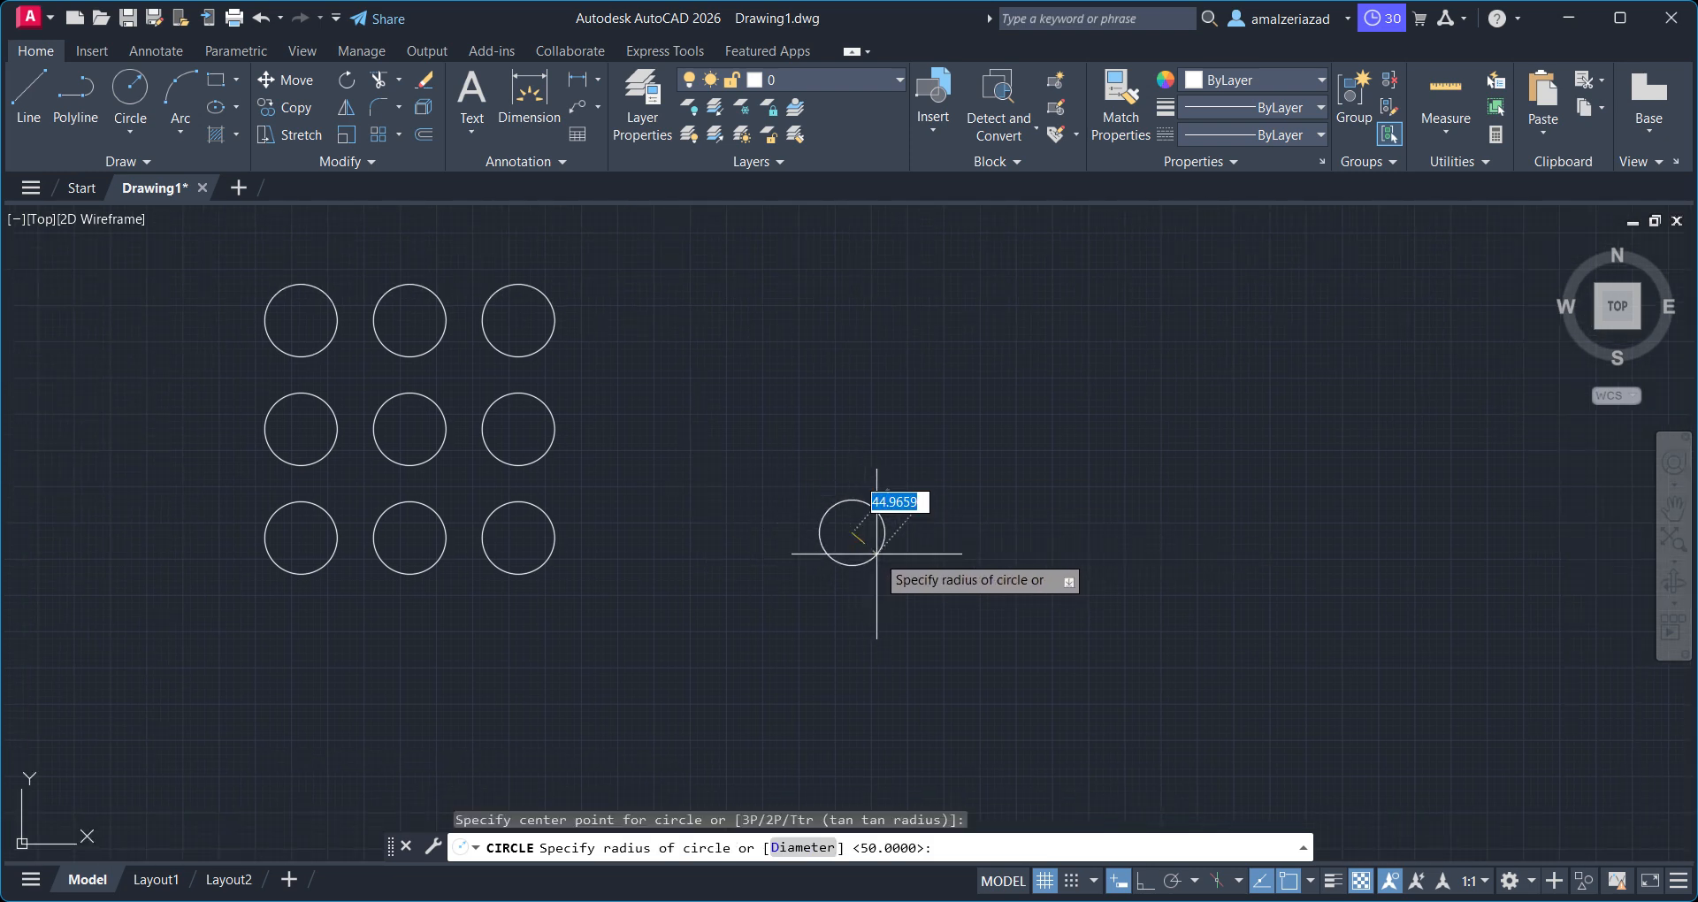
click(881, 553)
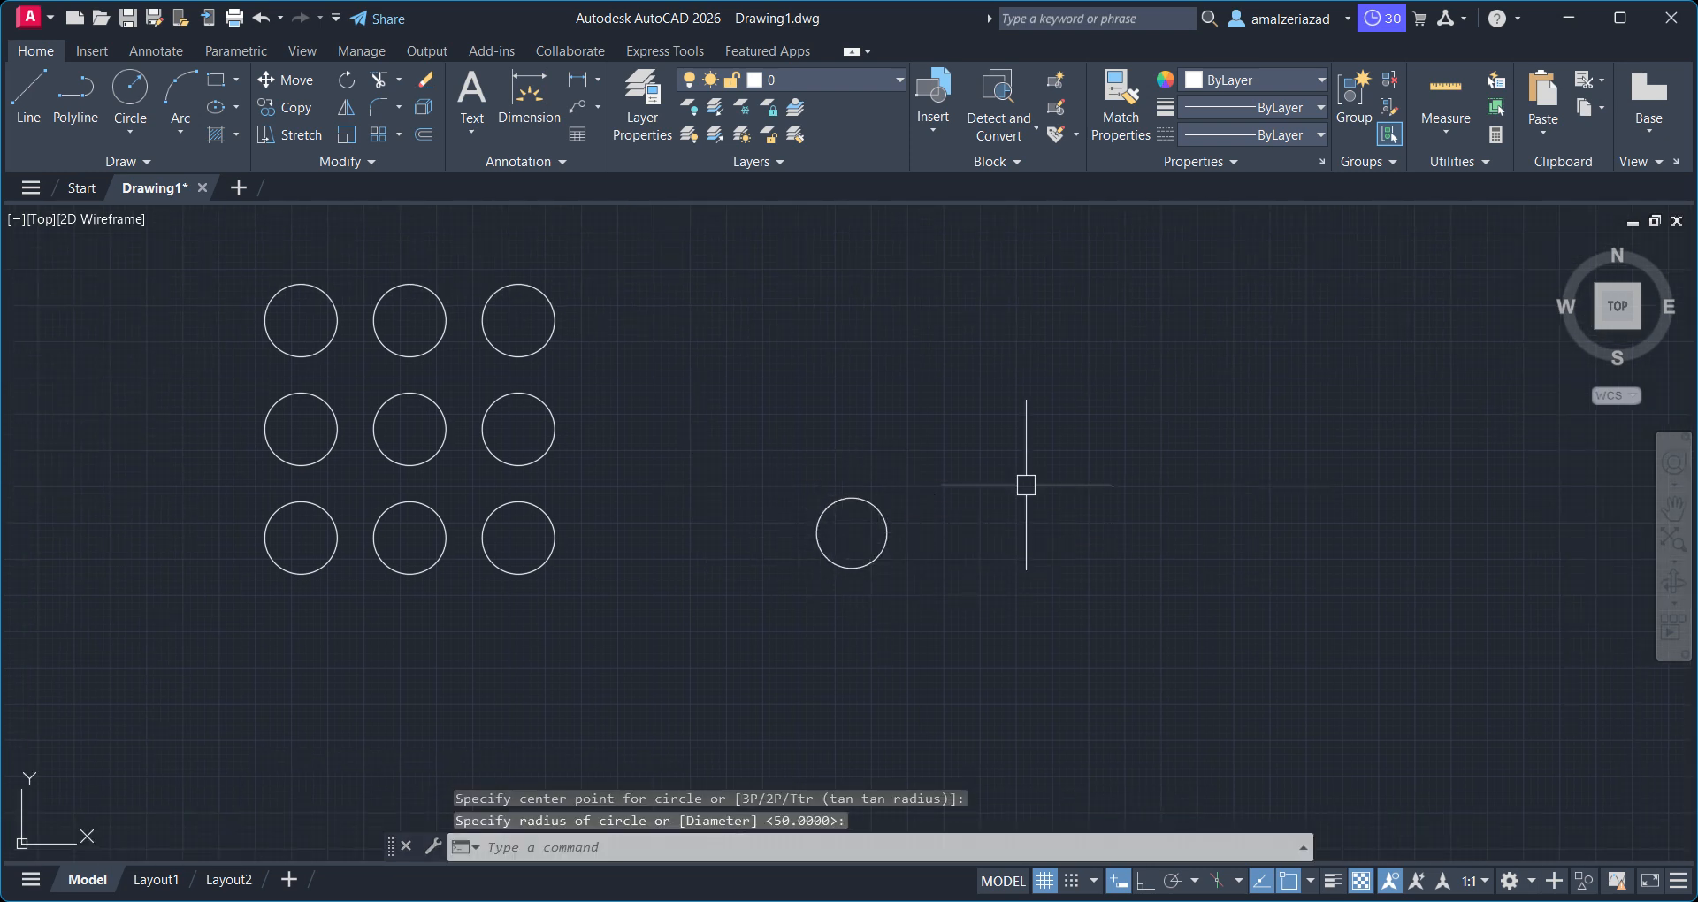
Start a rectangular array of the new circle with a column spacing of -145 and a row spacing of -150
click(378, 135)
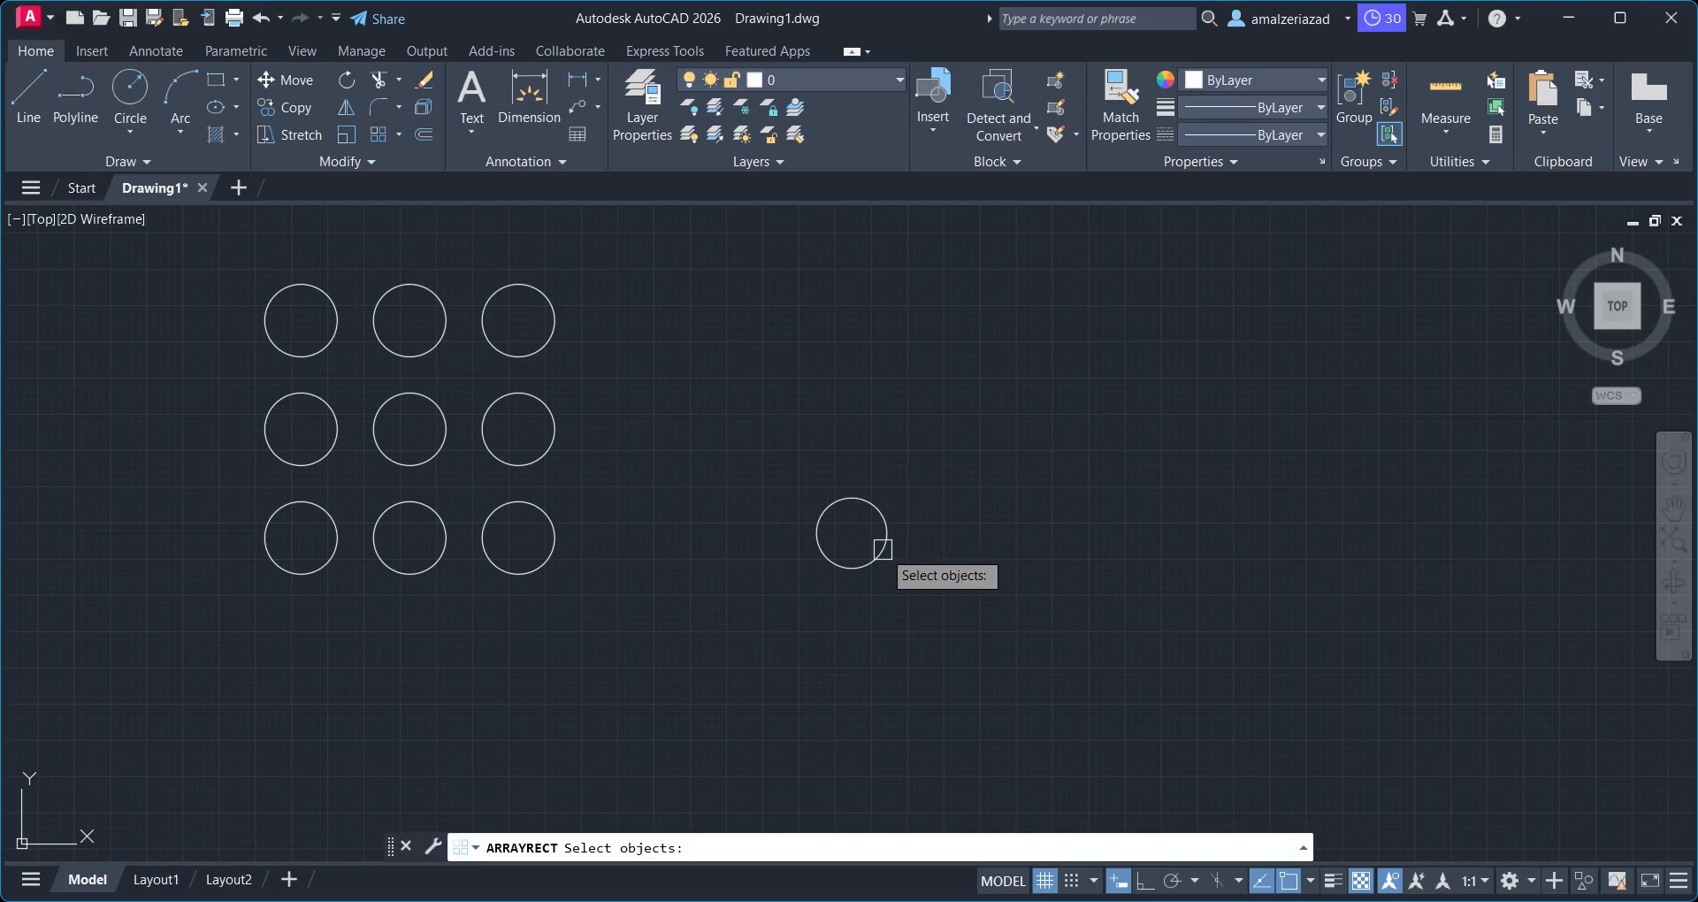
click(879, 556)
key(Return)
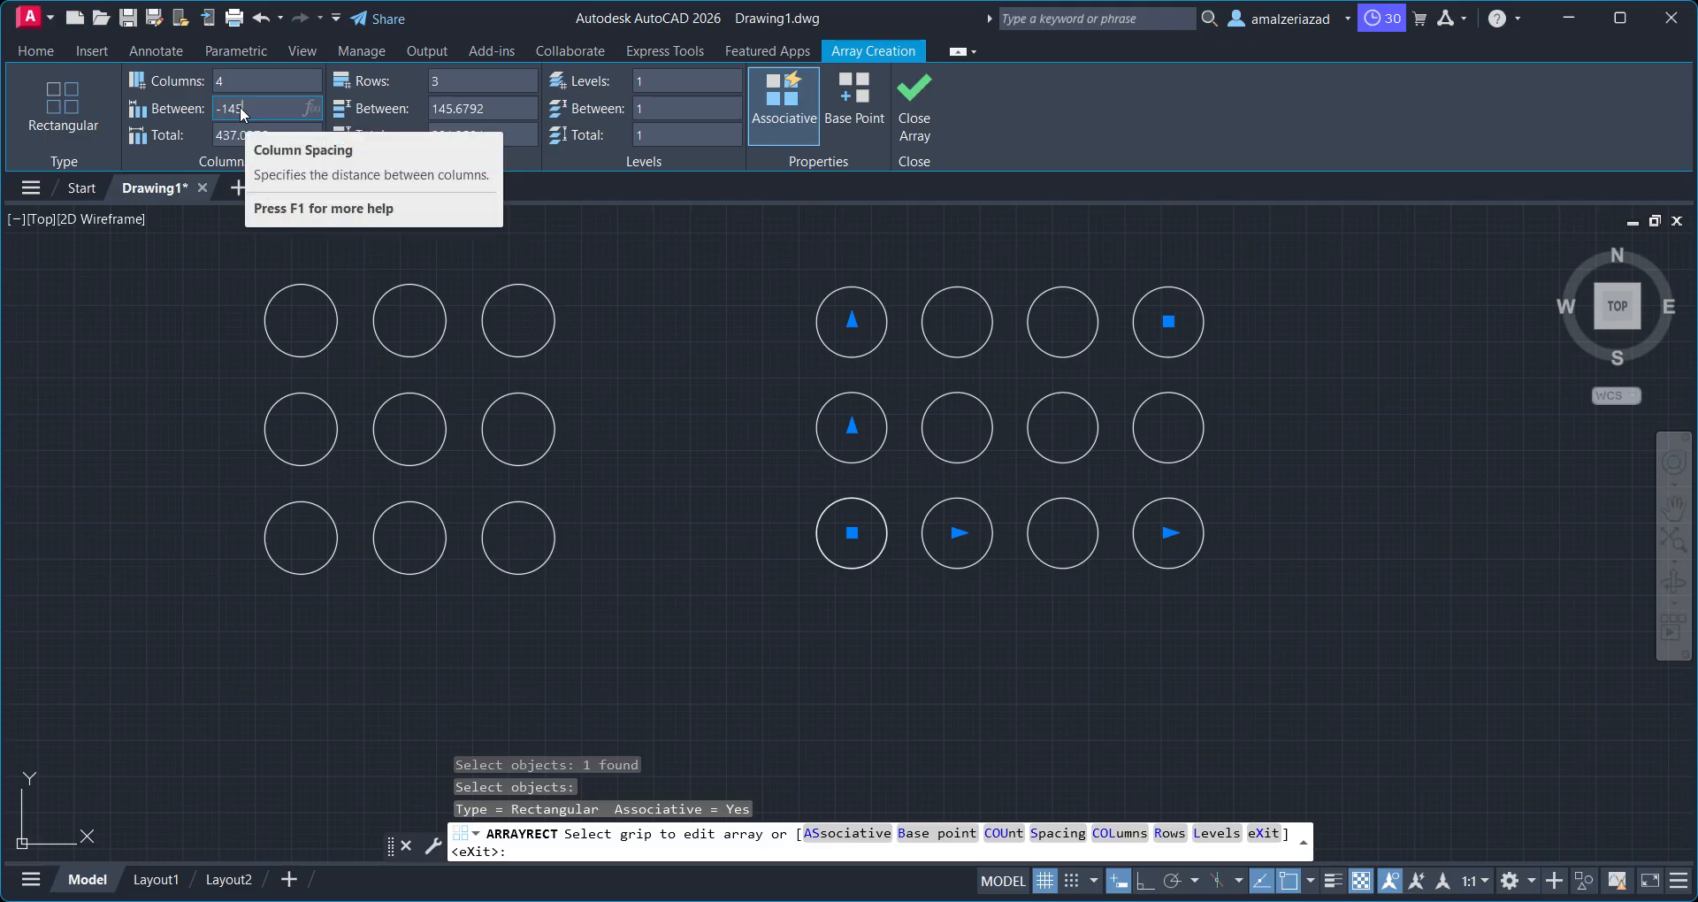
key(Return)
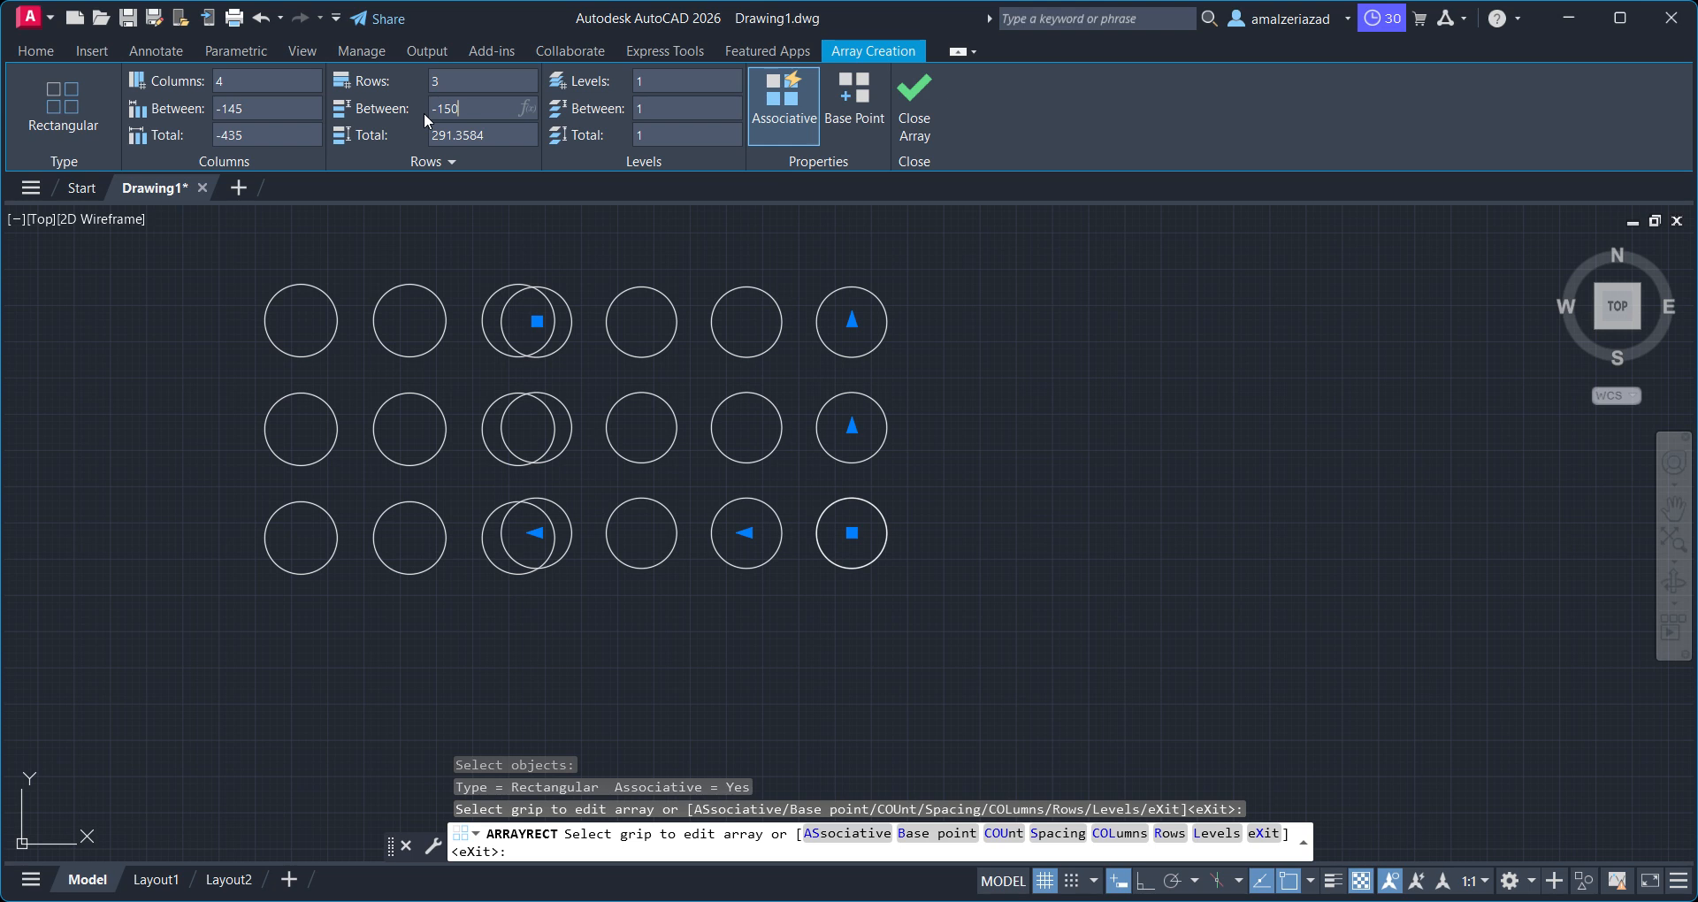
key(Return)
Set the new array's column spacing to 145 and finish creating the array
click(246, 113)
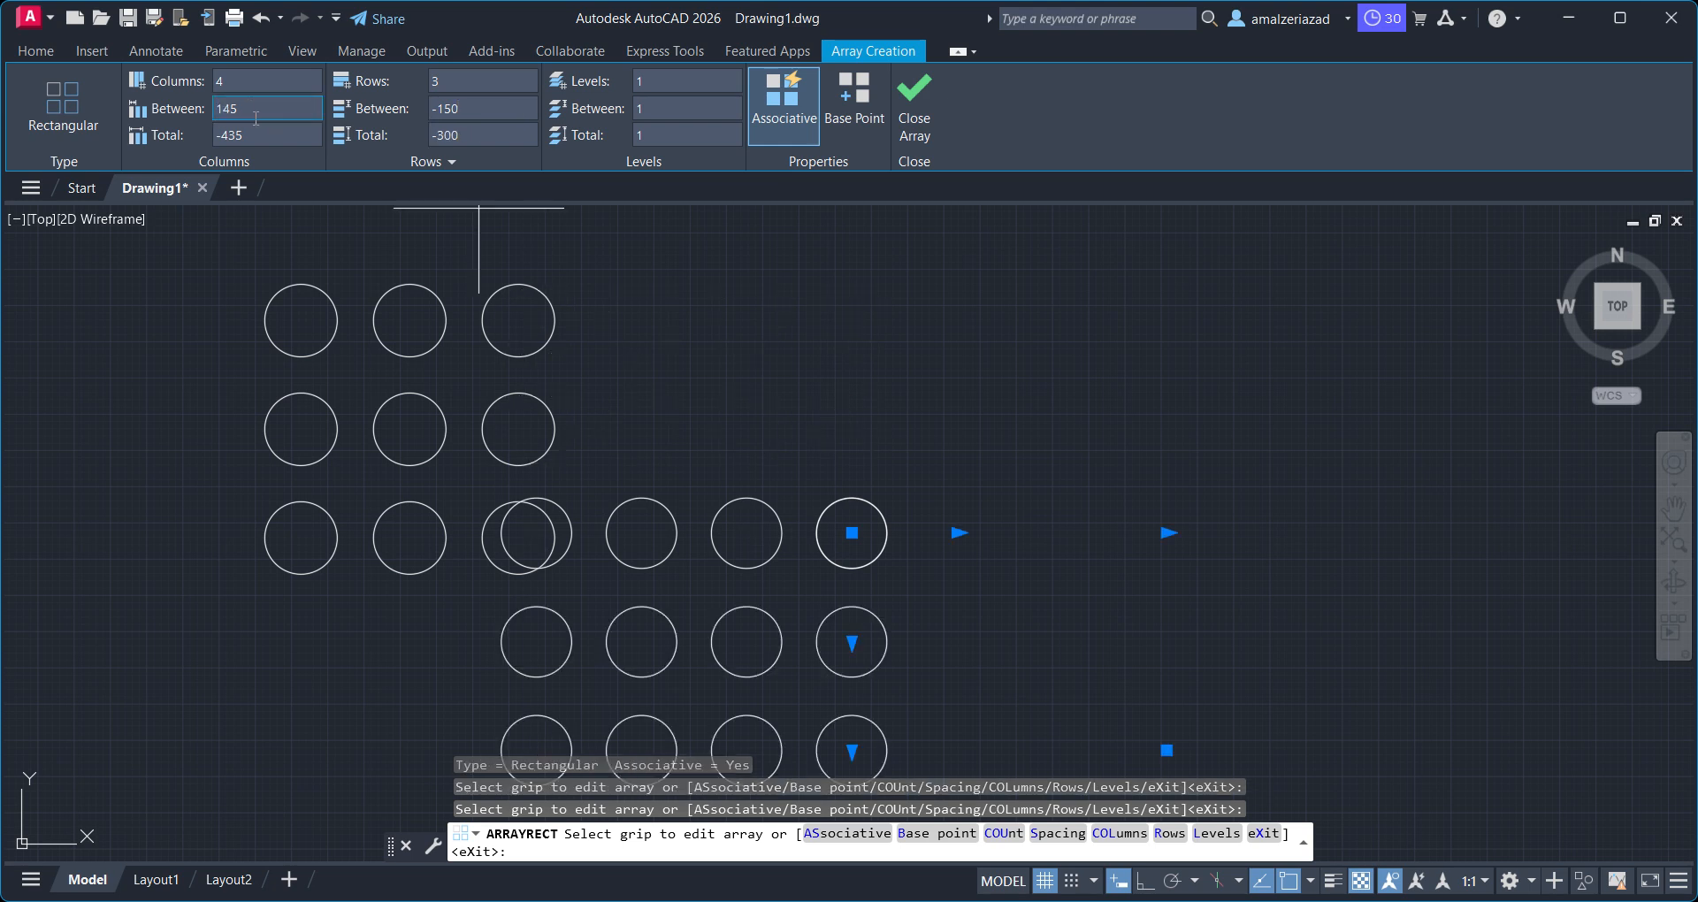
text(145)
key(Return)
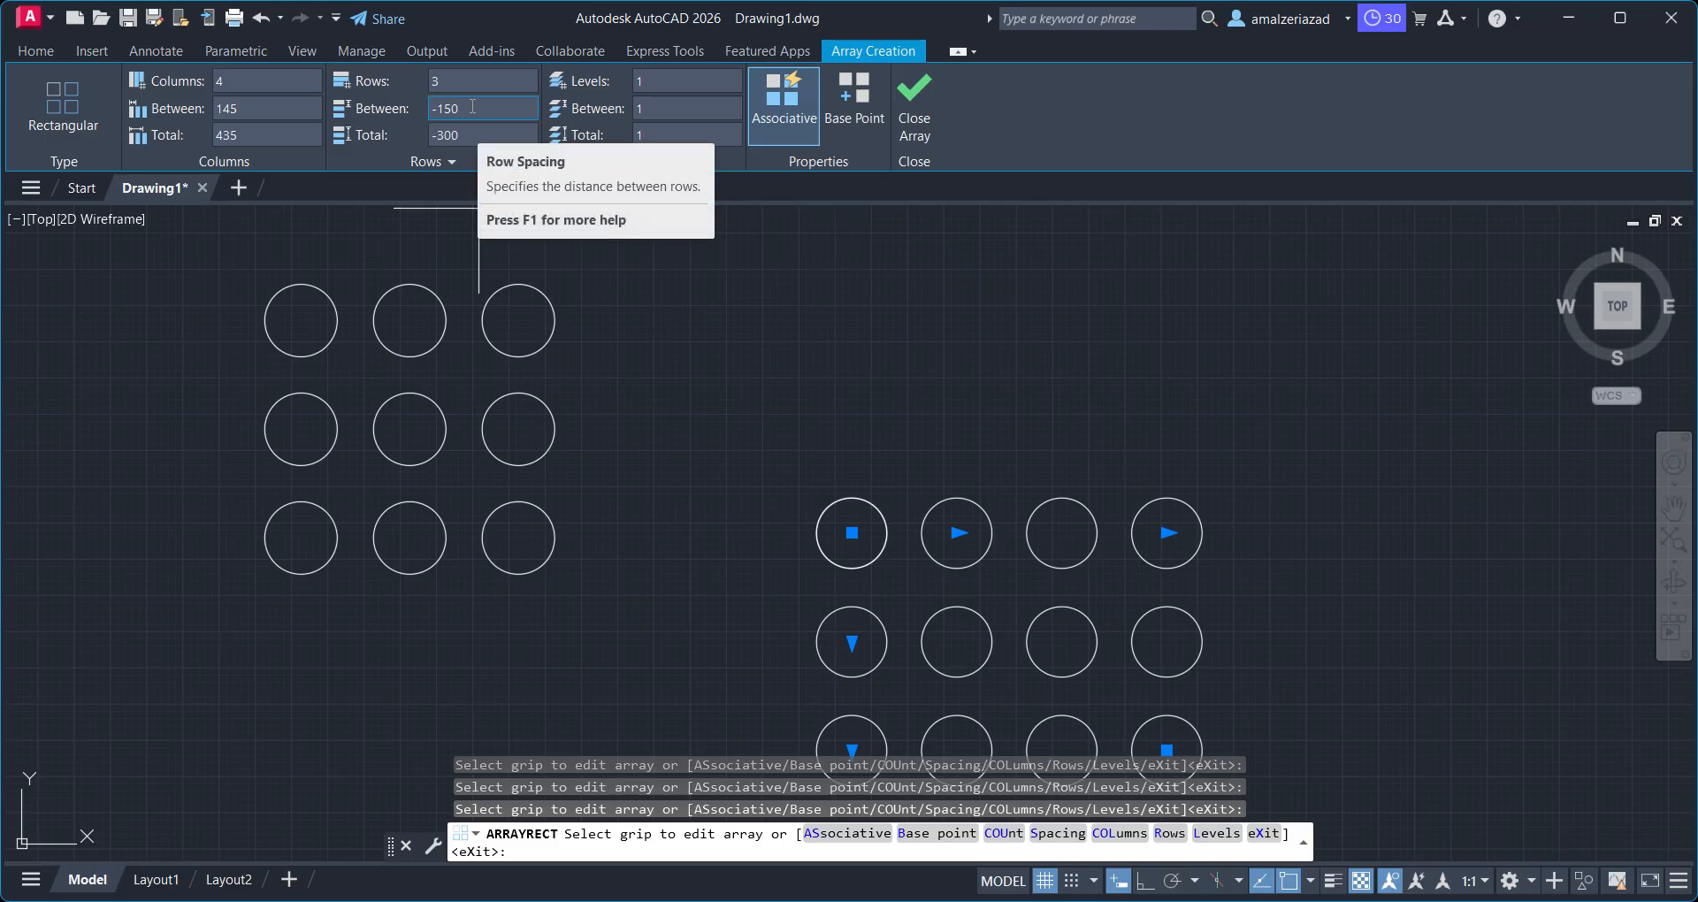
middle_drag(856, 443, 709, 262)
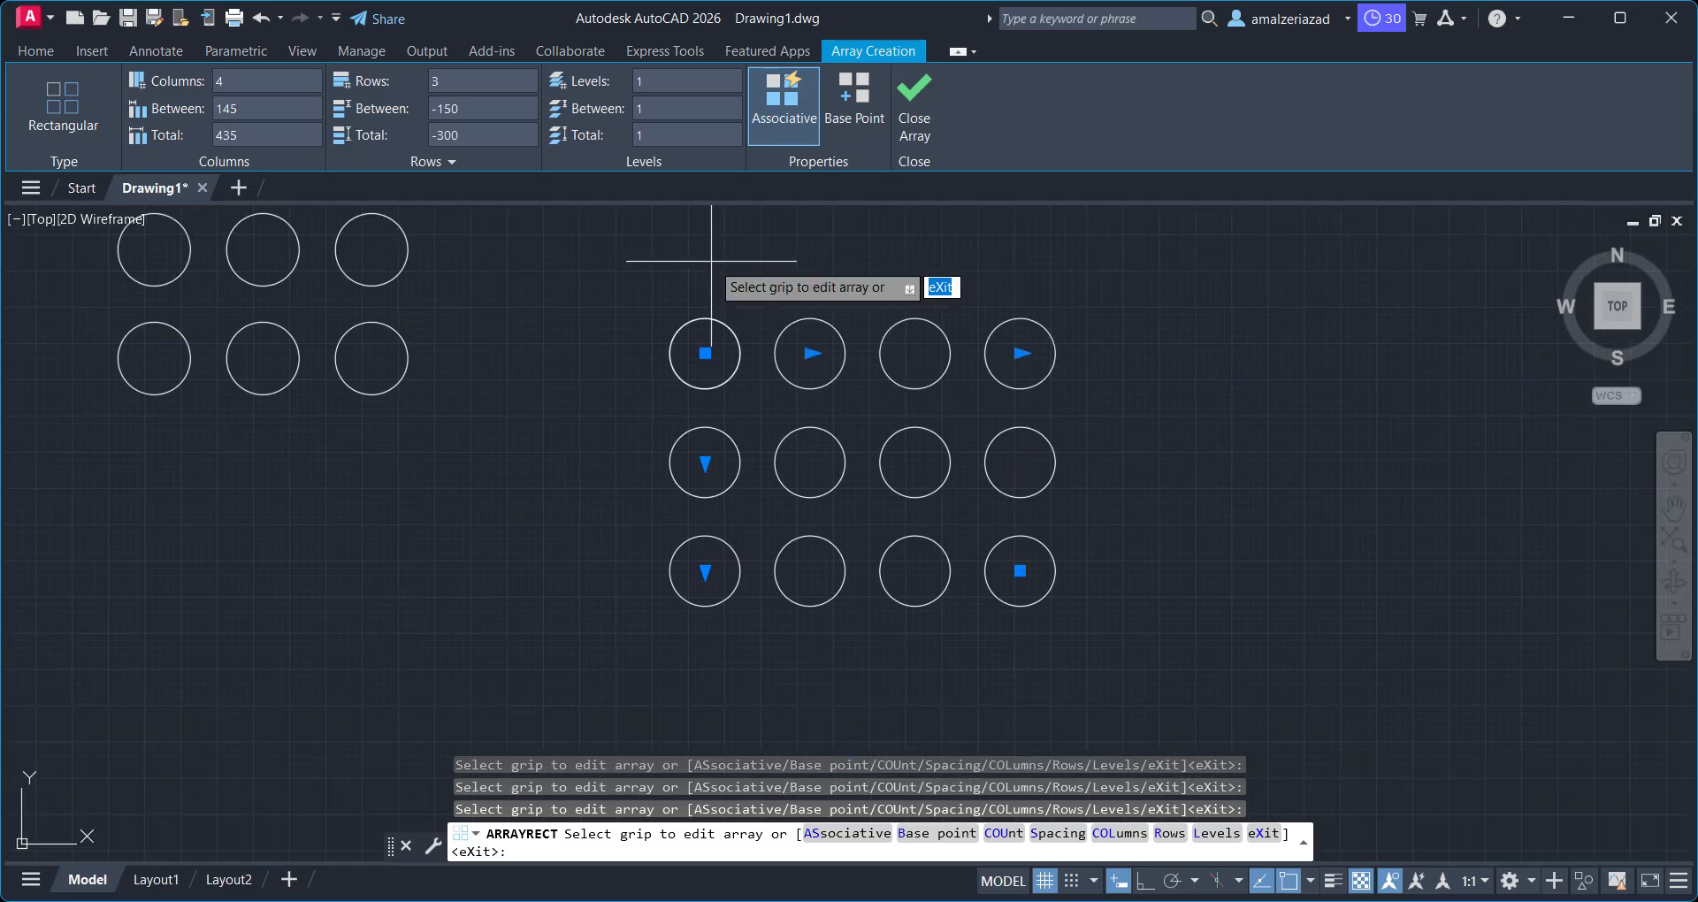
scroll(734, 265, down, 2)
mouse_move(771, 306)
middle_down()
mouse_move(679, 386)
mouse_move(624, 485)
middle_up()
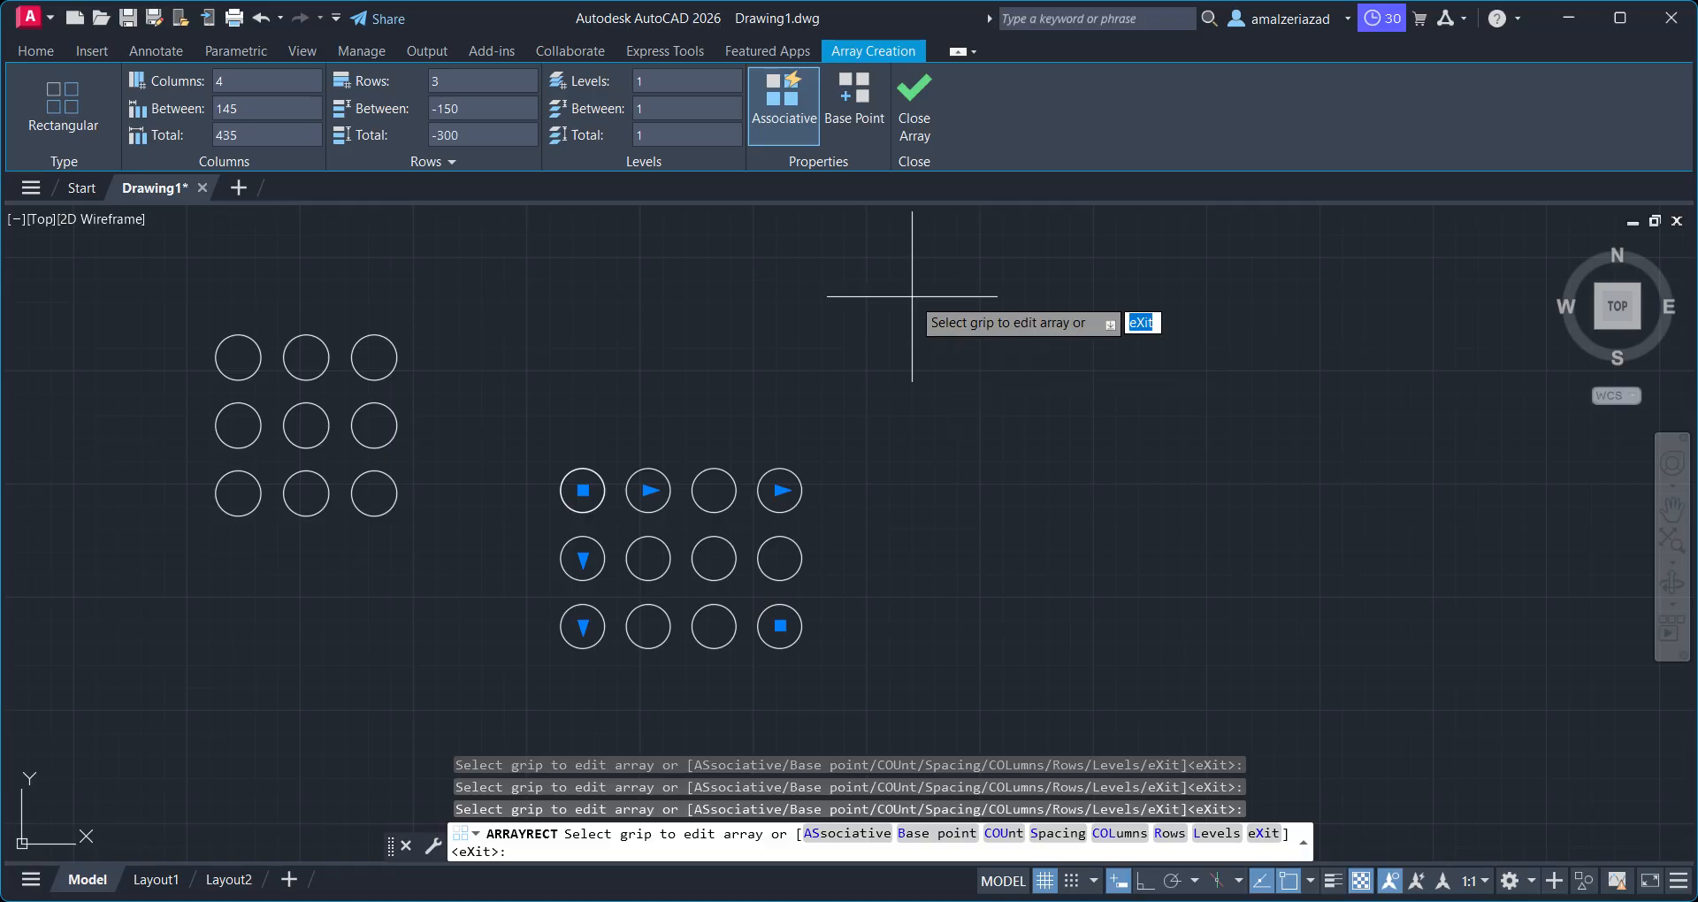
click(911, 110)
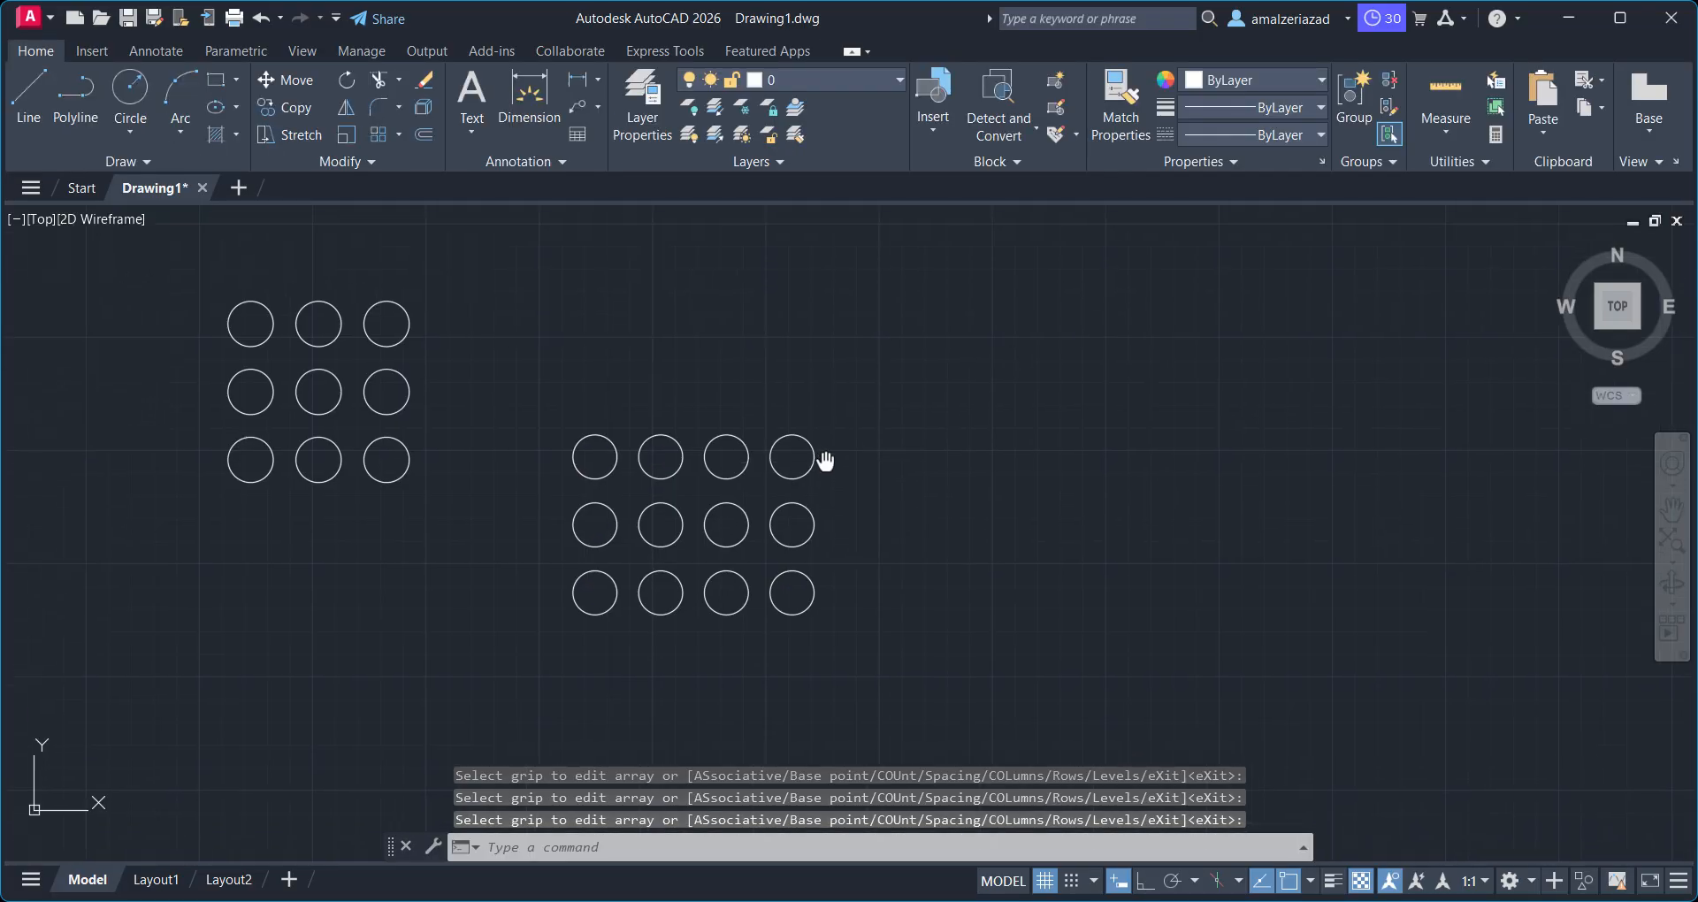
Delete the second, four-column circle array
middle_drag(409, 383, 716, 483)
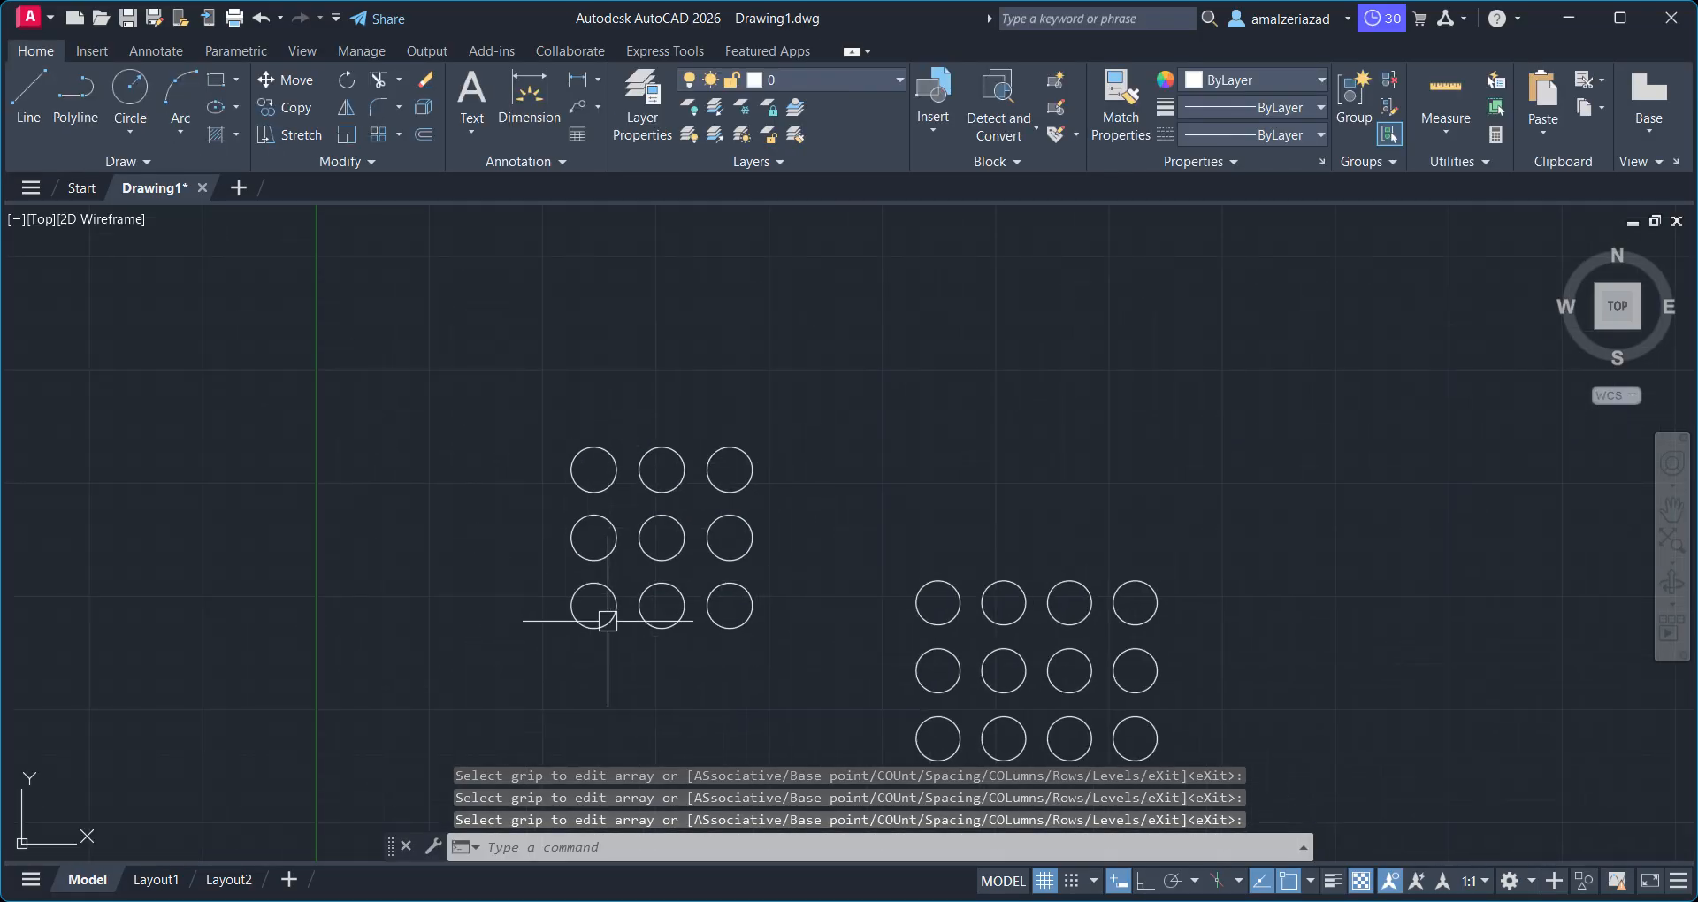
click(566, 577)
key(Escape)
click(986, 529)
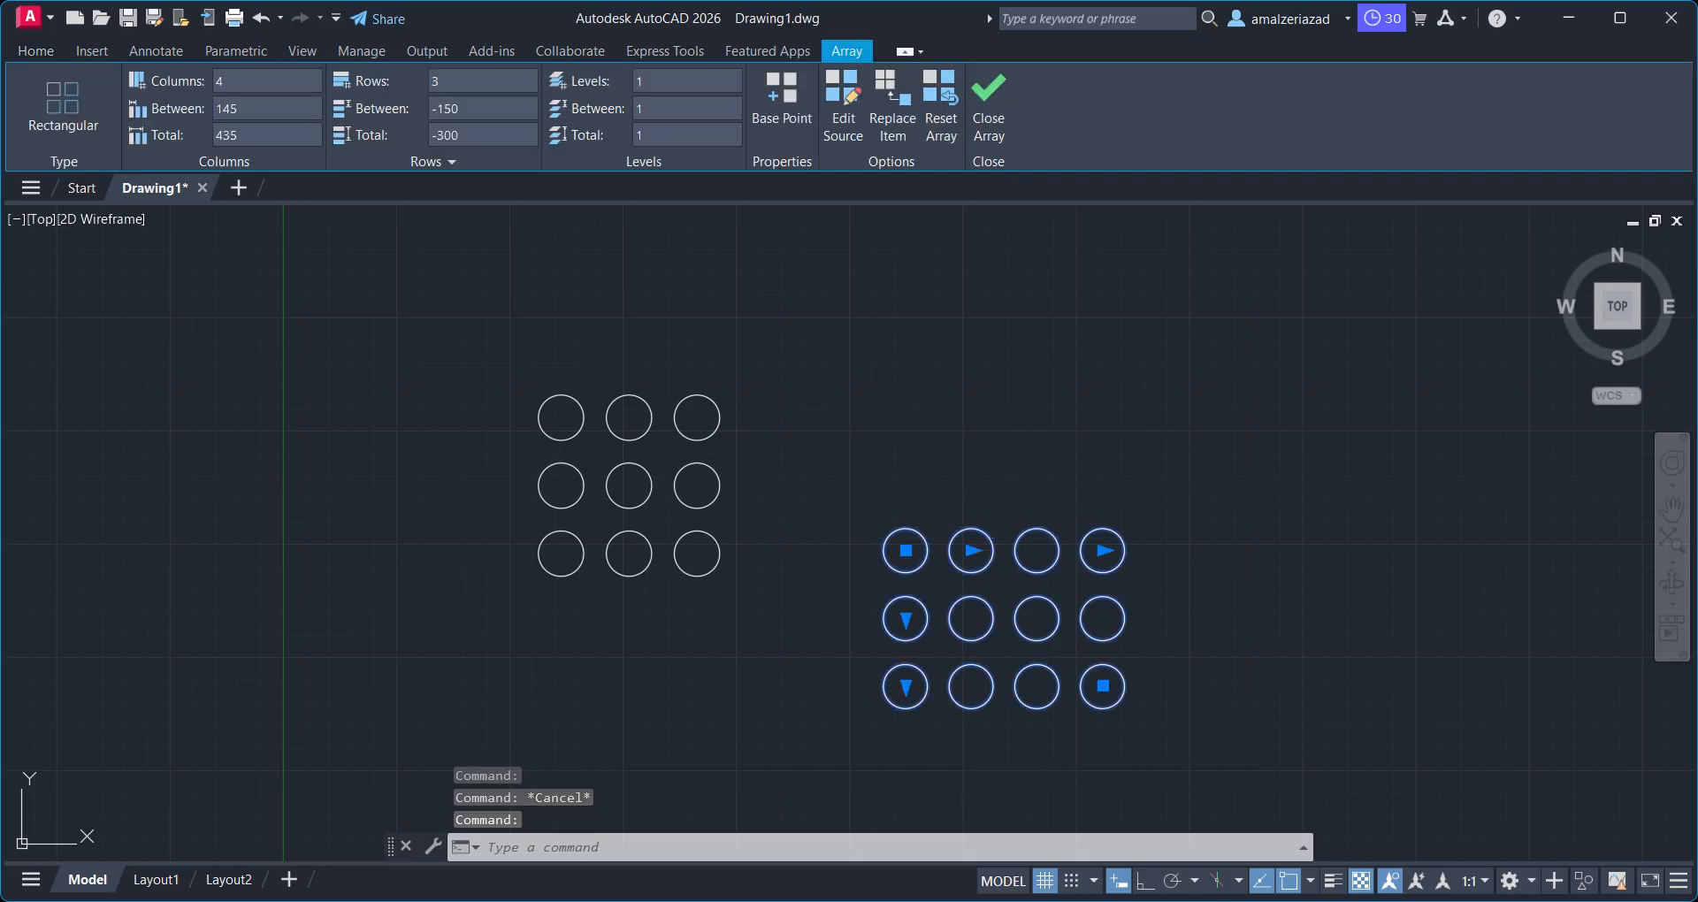
key(Delete)
Select the remaining circle array and move it to the right by its base grip
scroll(513, 450, up, 2)
click(773, 521)
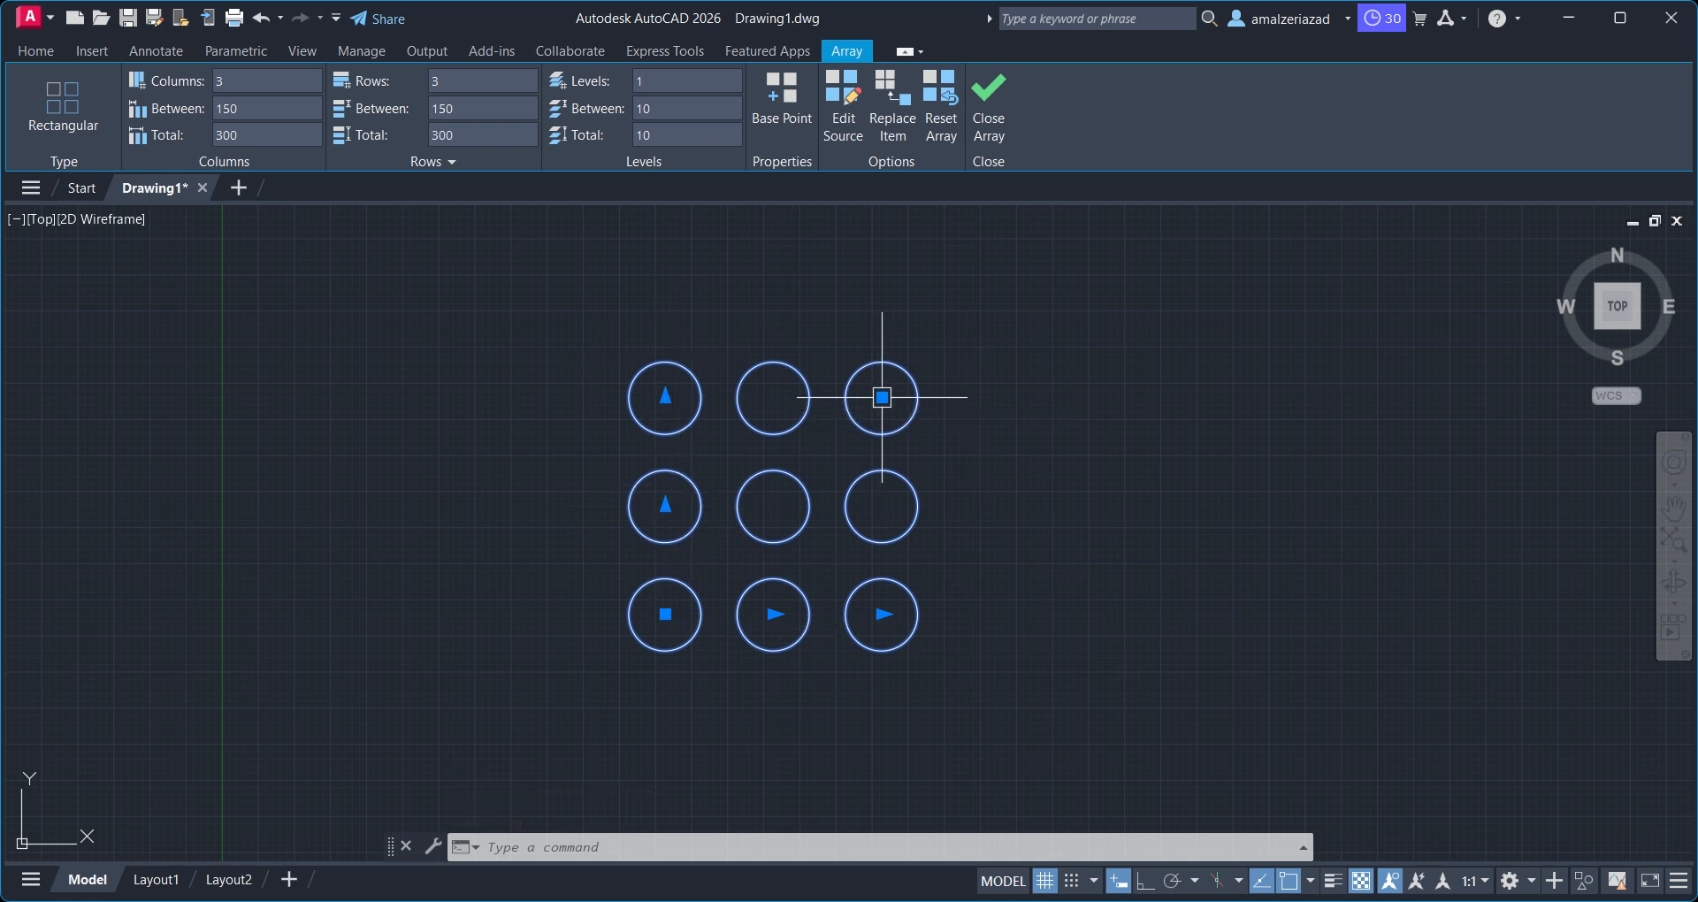
mouse_move(881, 398)
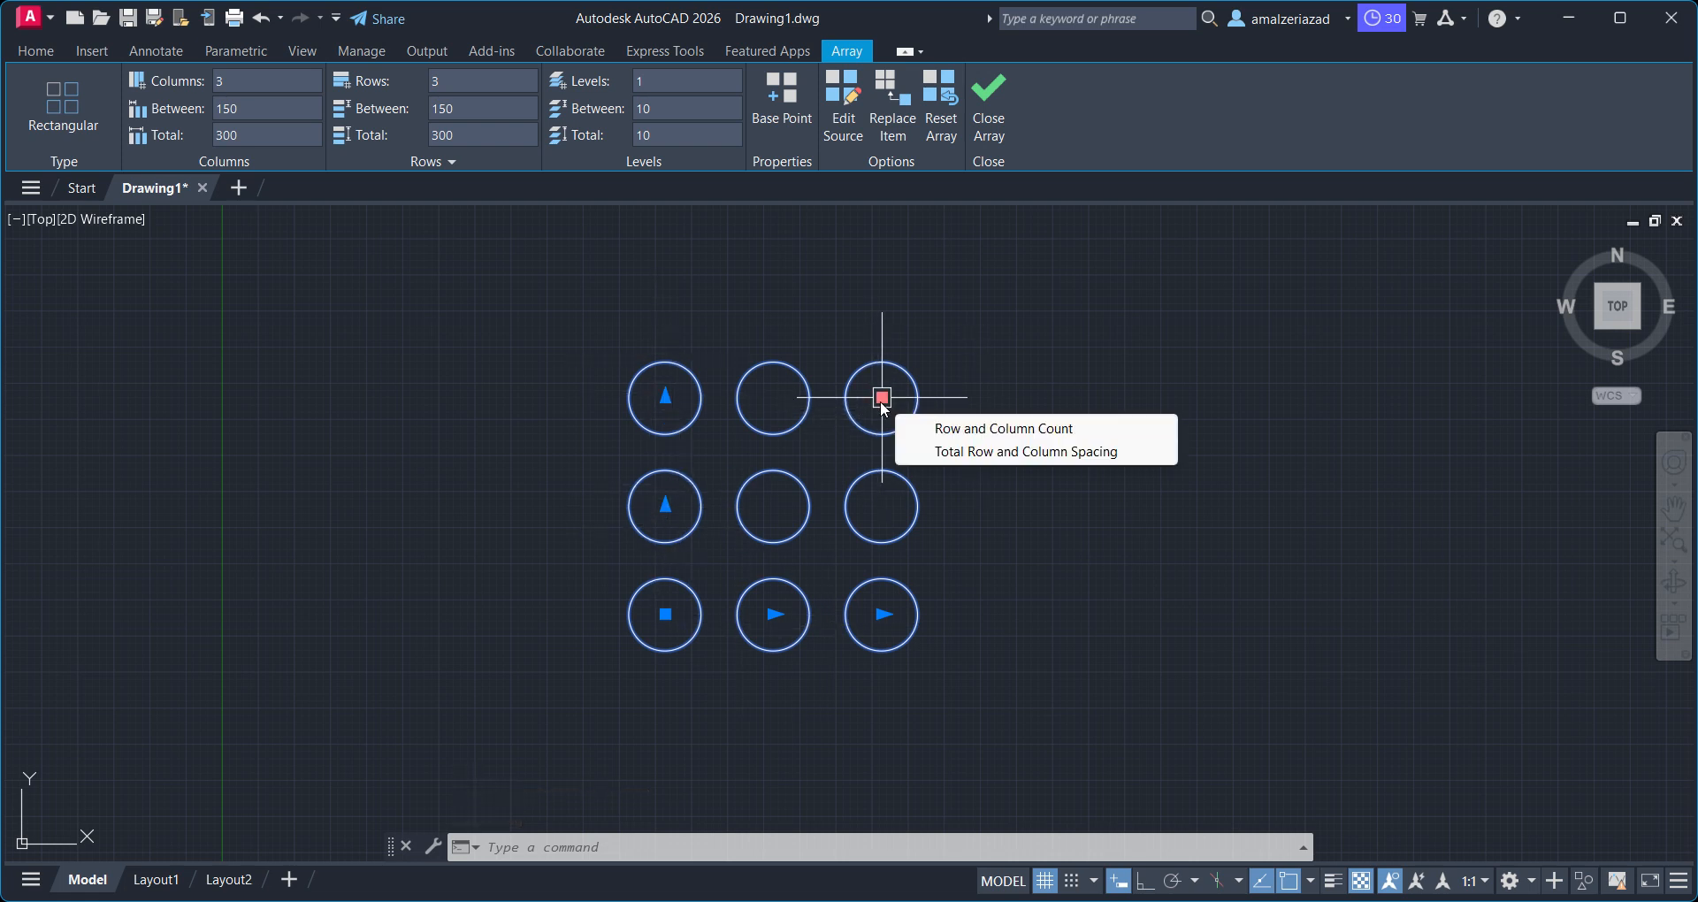
click(665, 614)
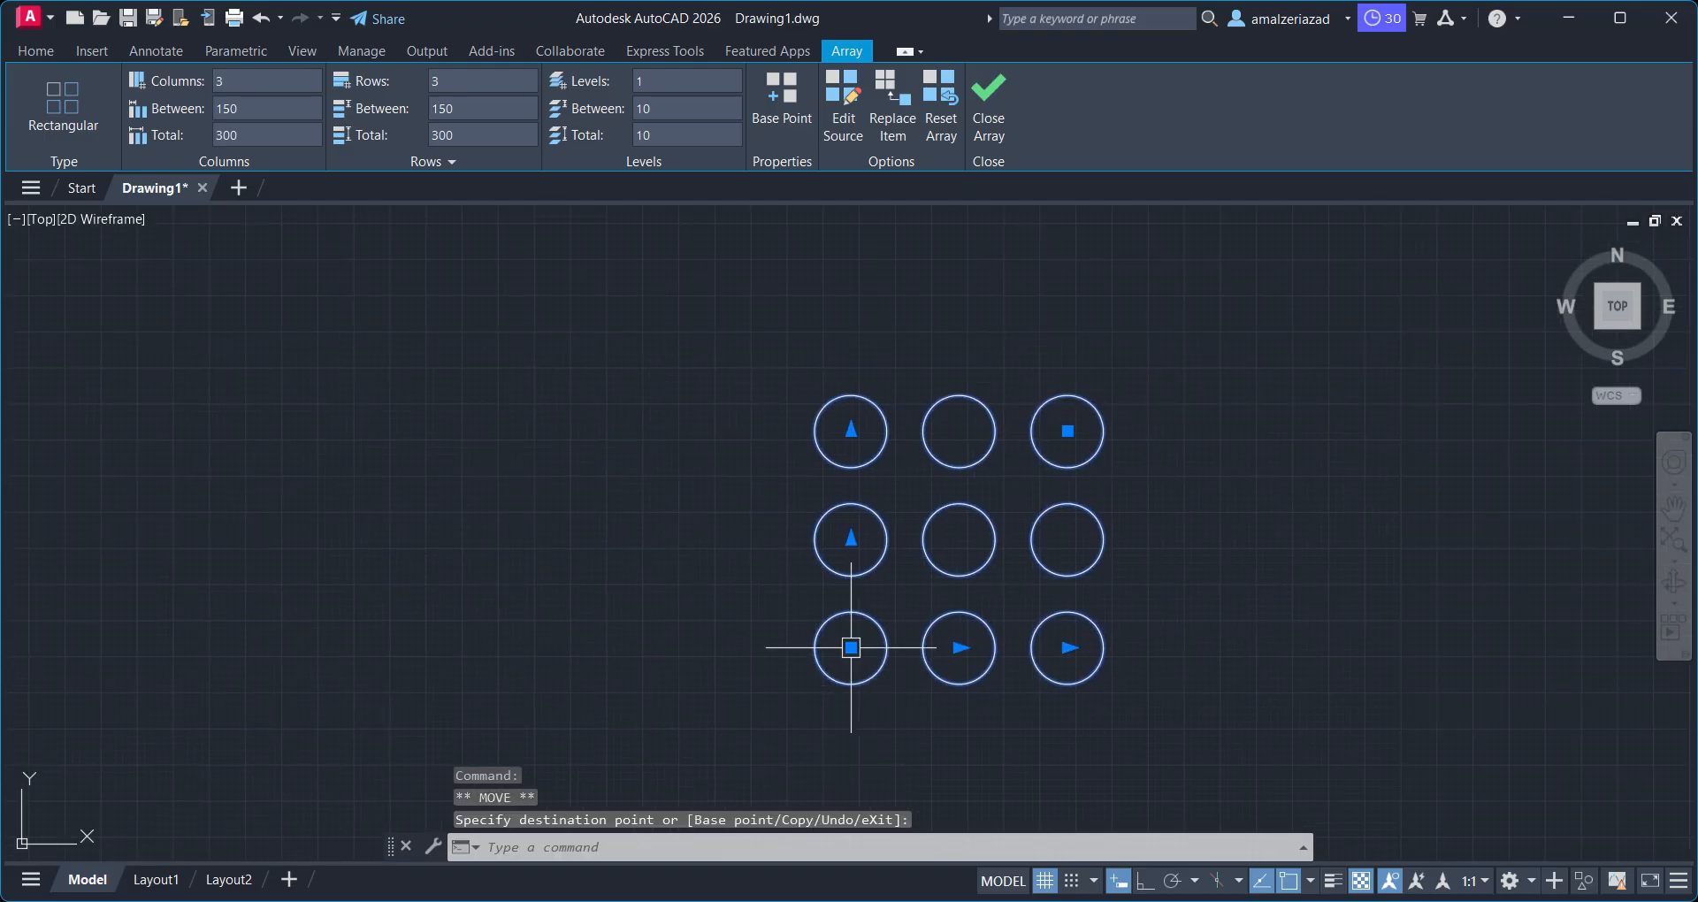
Set the array's base point to the middle circle's center, and return it to the lower-left circle's center
click(790, 111)
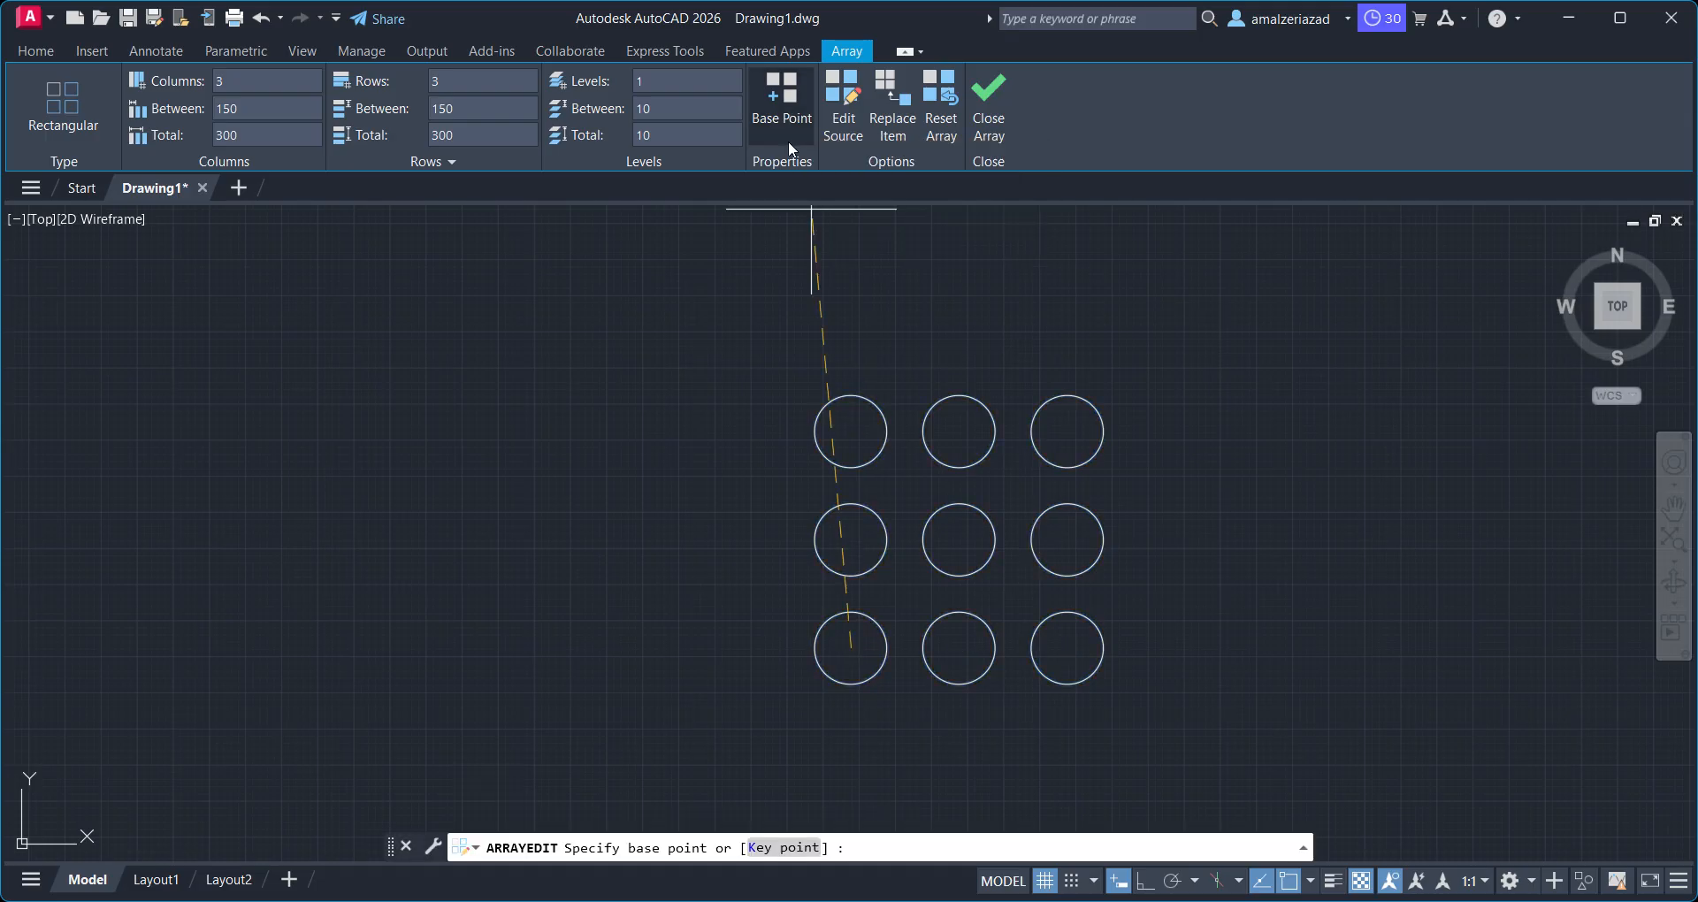
click(959, 540)
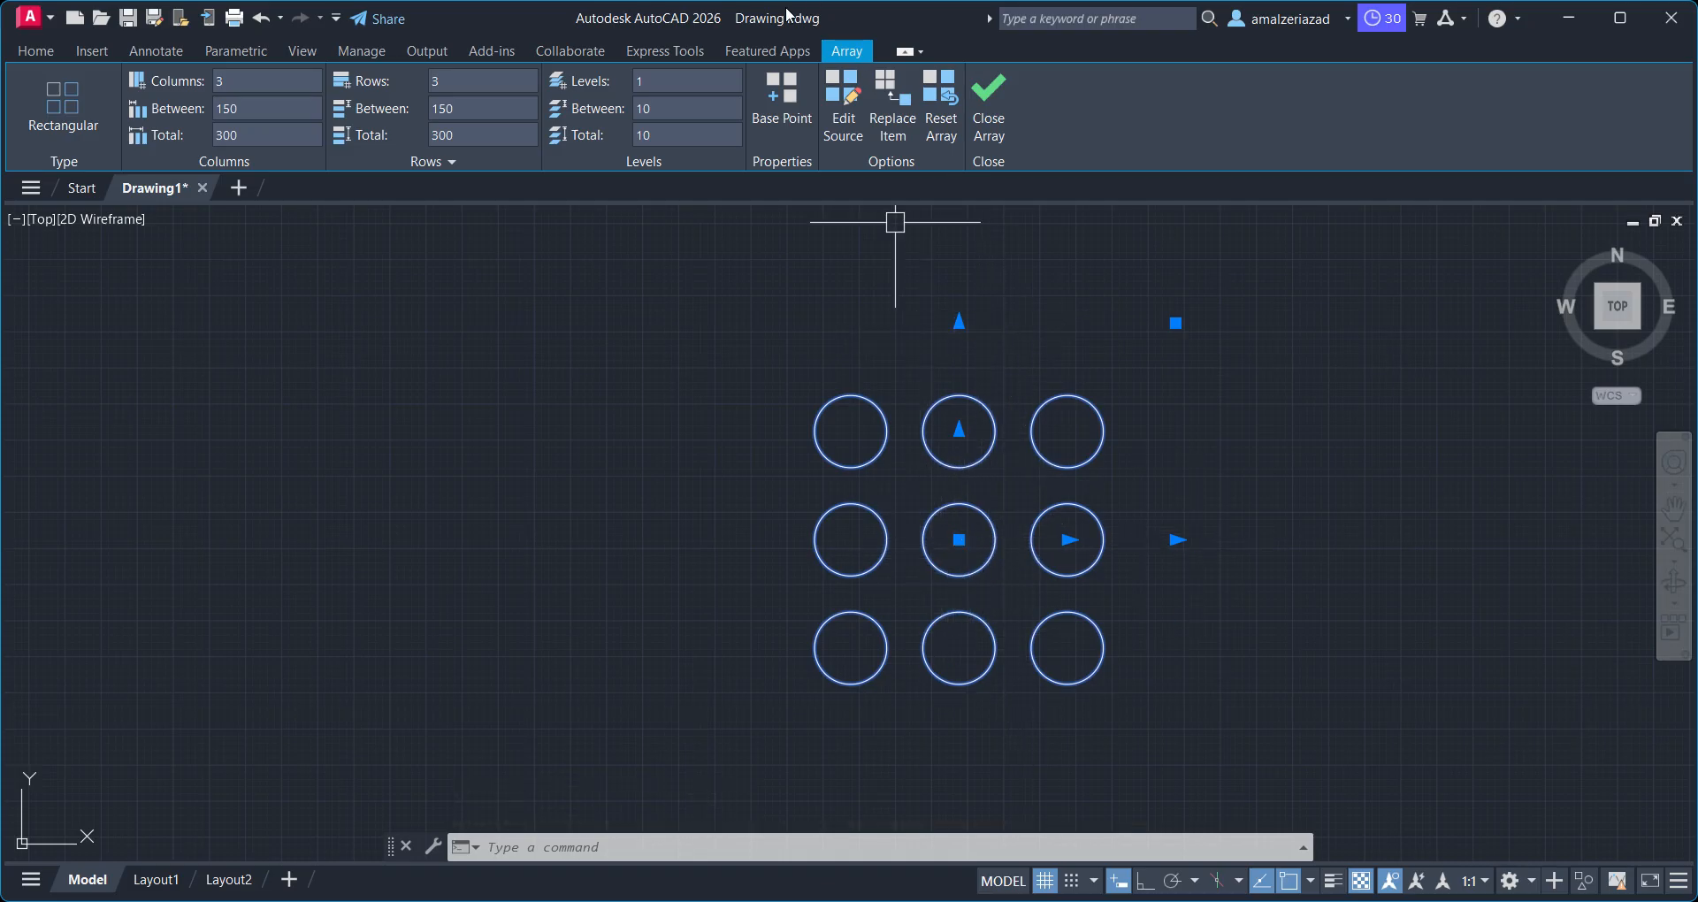
click(774, 88)
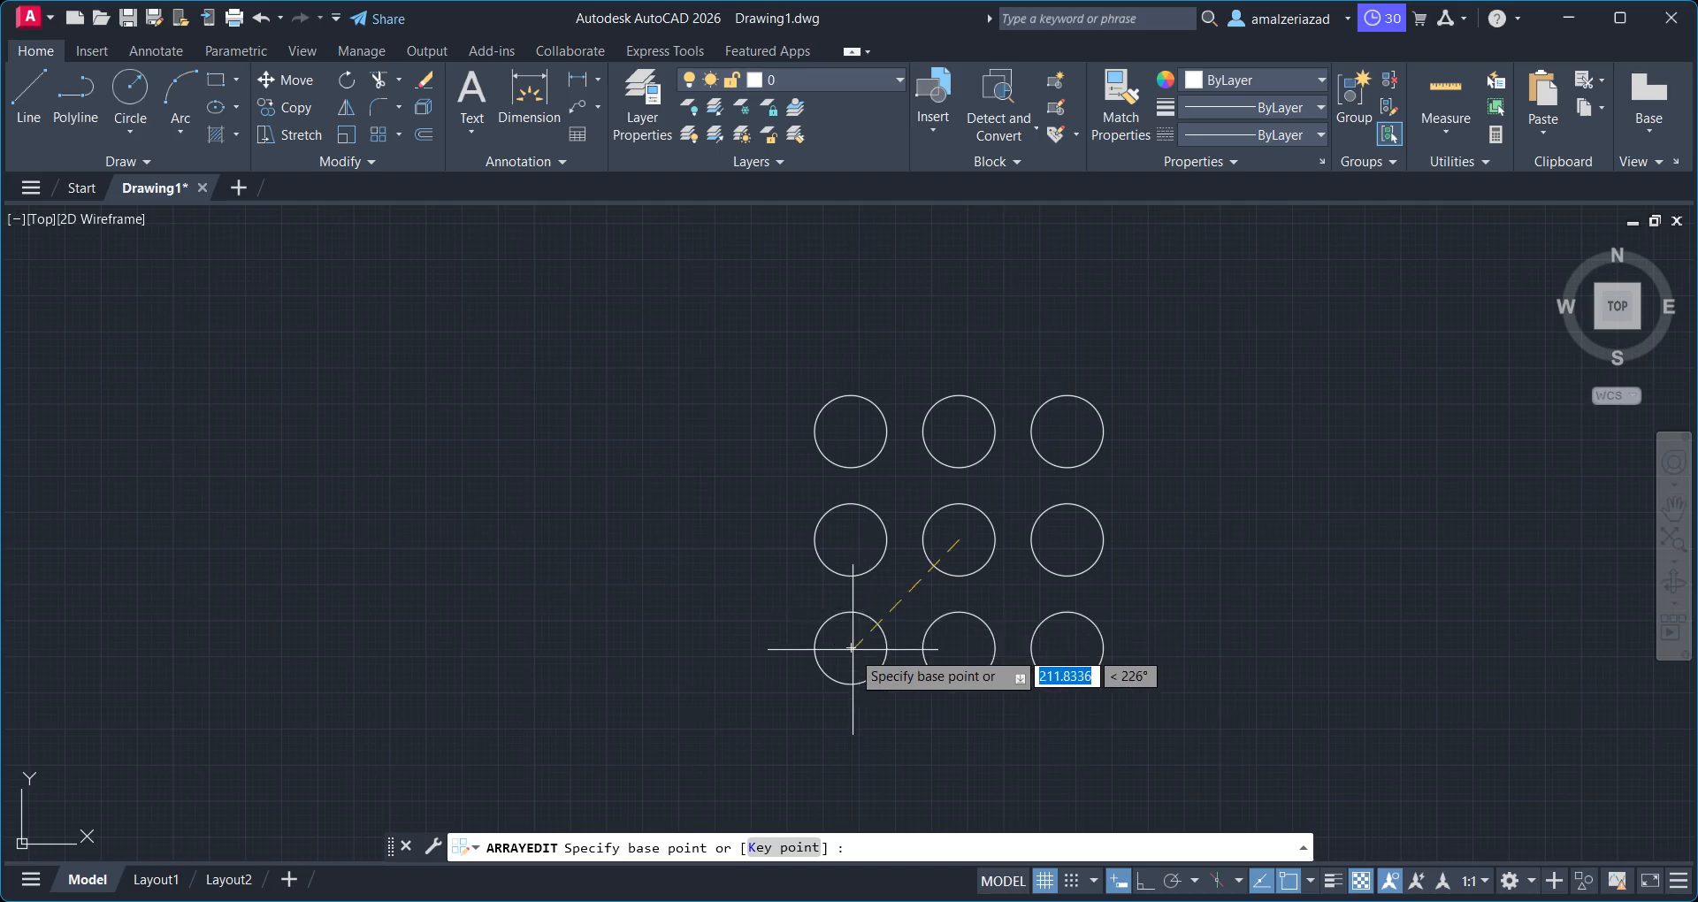
click(850, 648)
middle_drag(1083, 587, 956, 547)
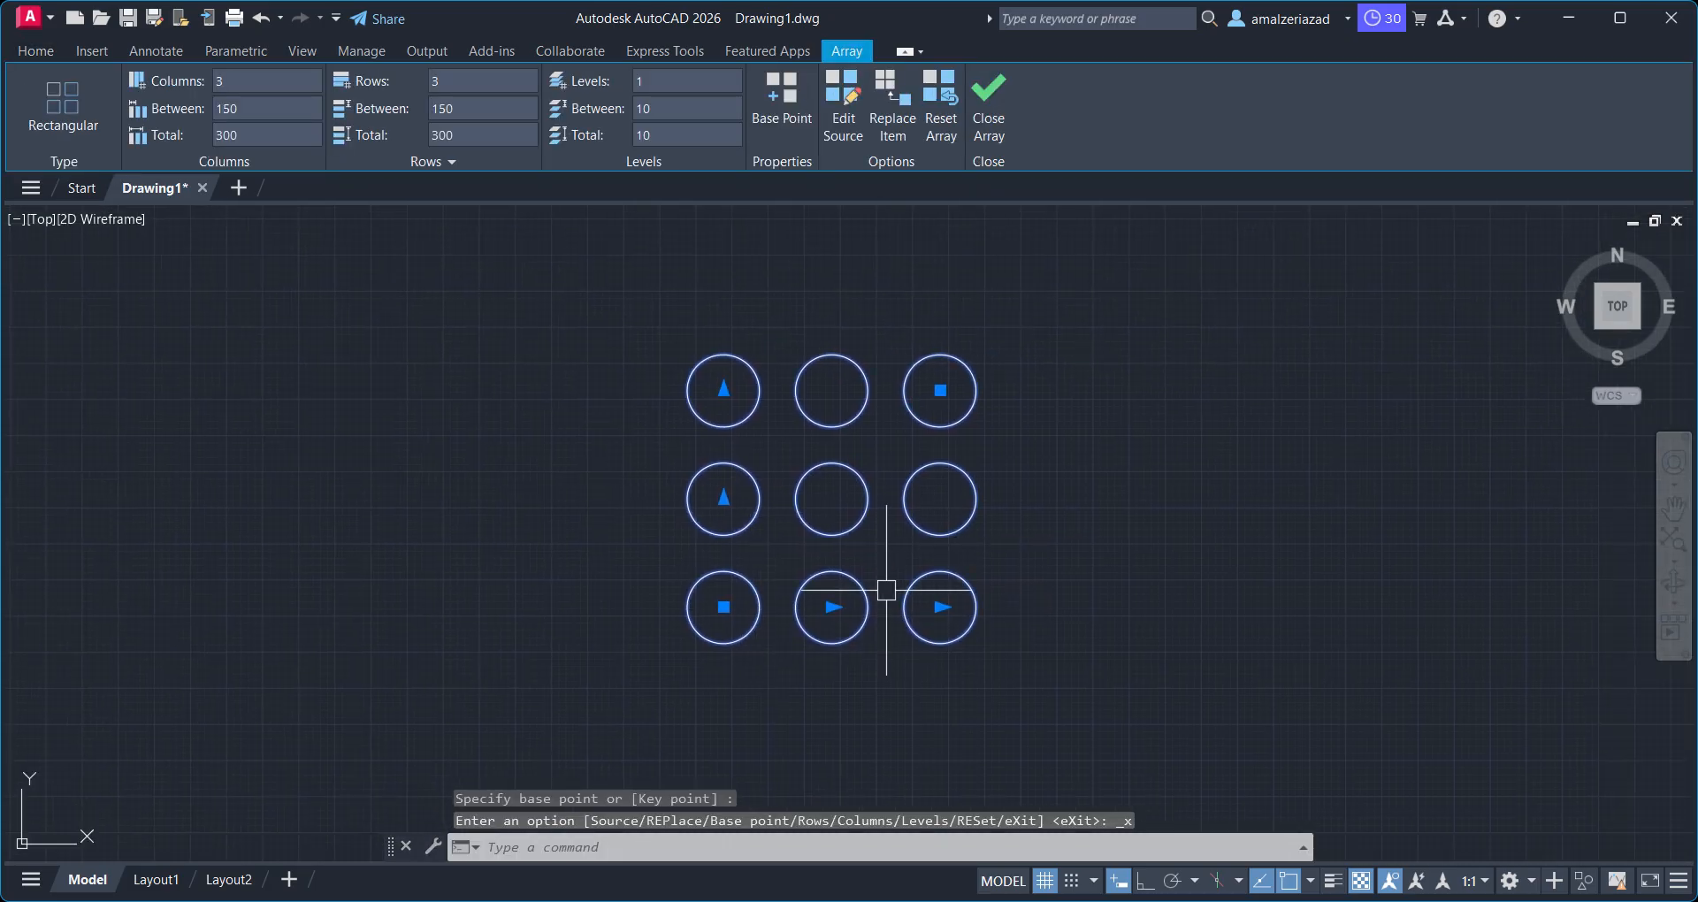
Extend the array to 9 columns by stretching the column count grip on its lower-right circle
mouse_move(940, 609)
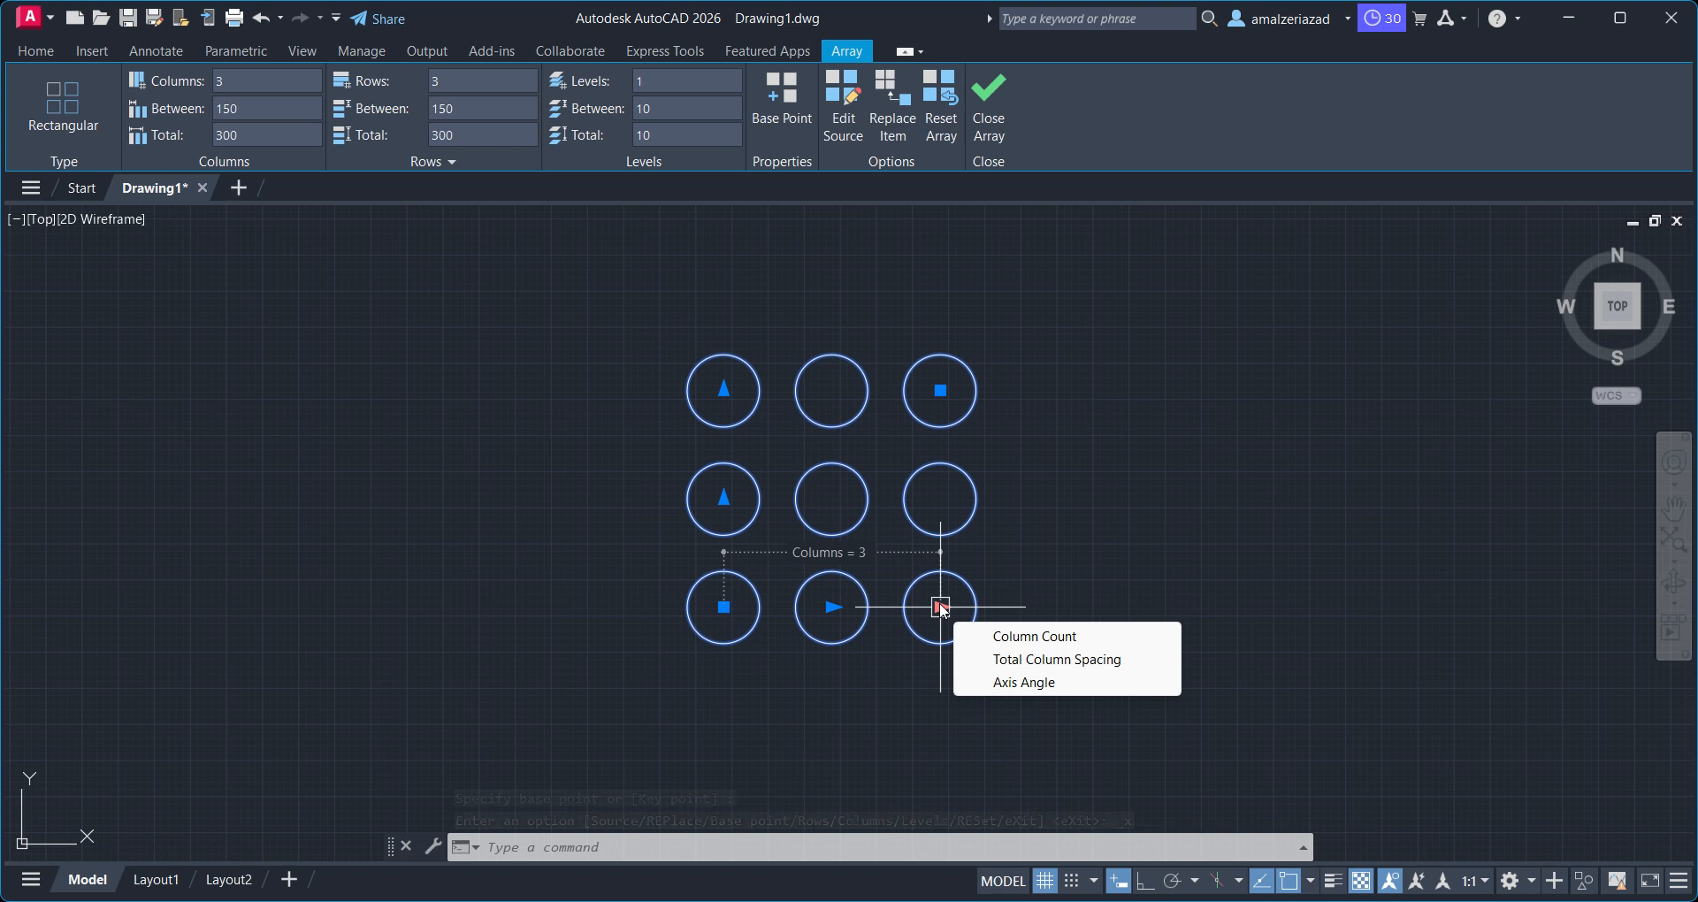
click(941, 609)
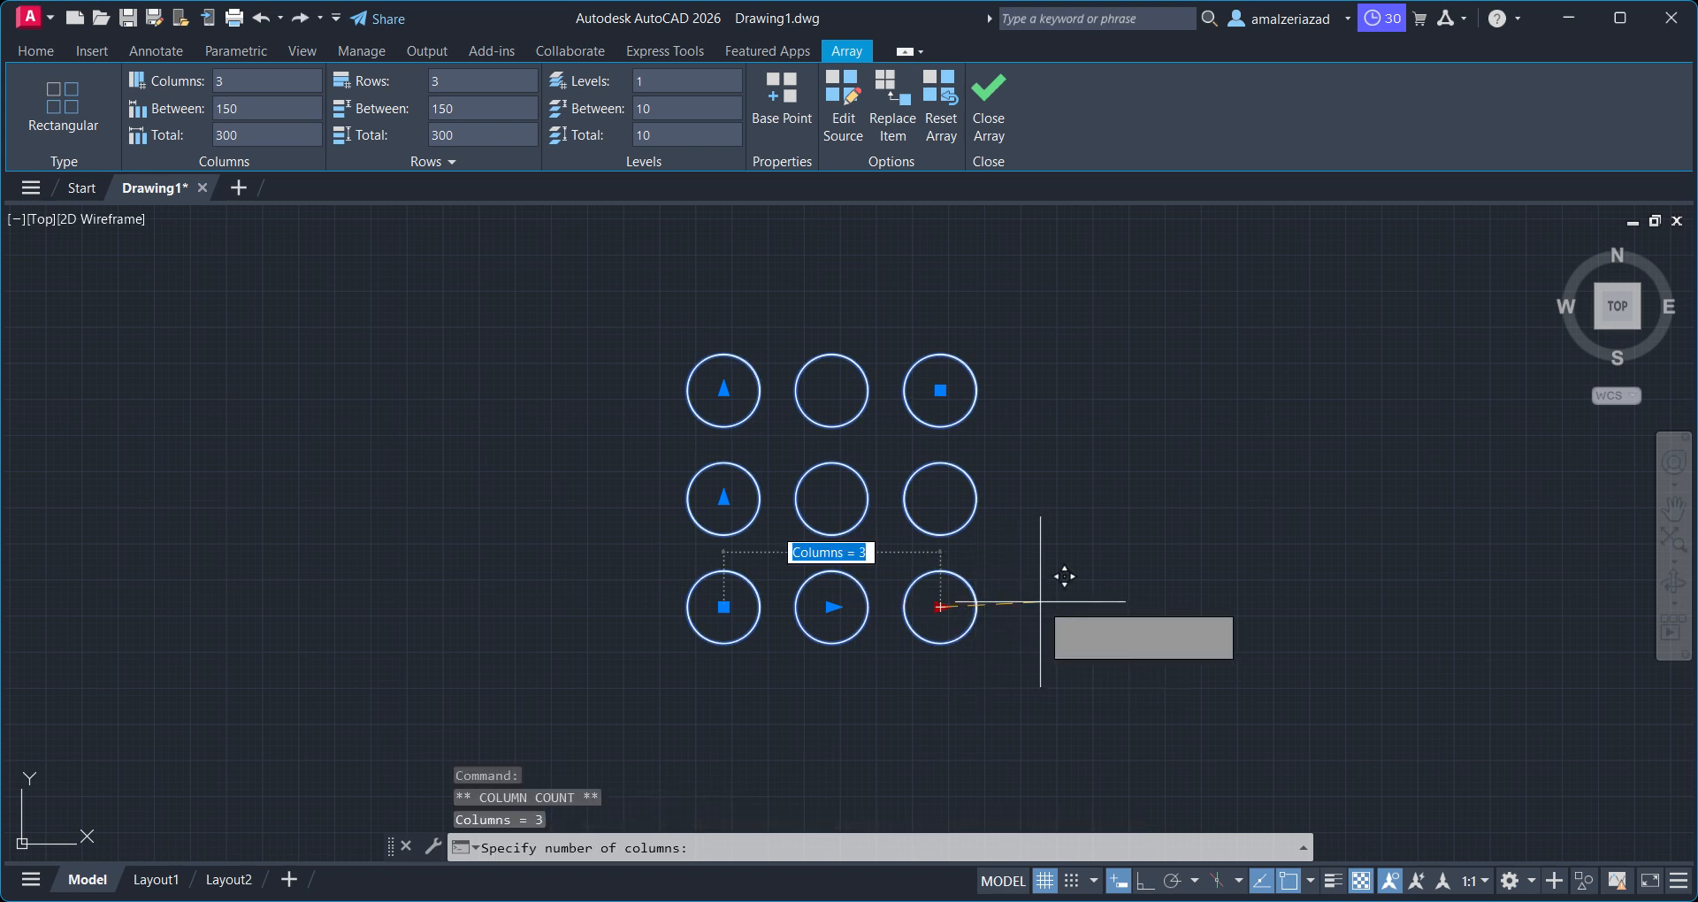
scroll(1100, 613, down, 4)
scroll(1100, 613, up, 2)
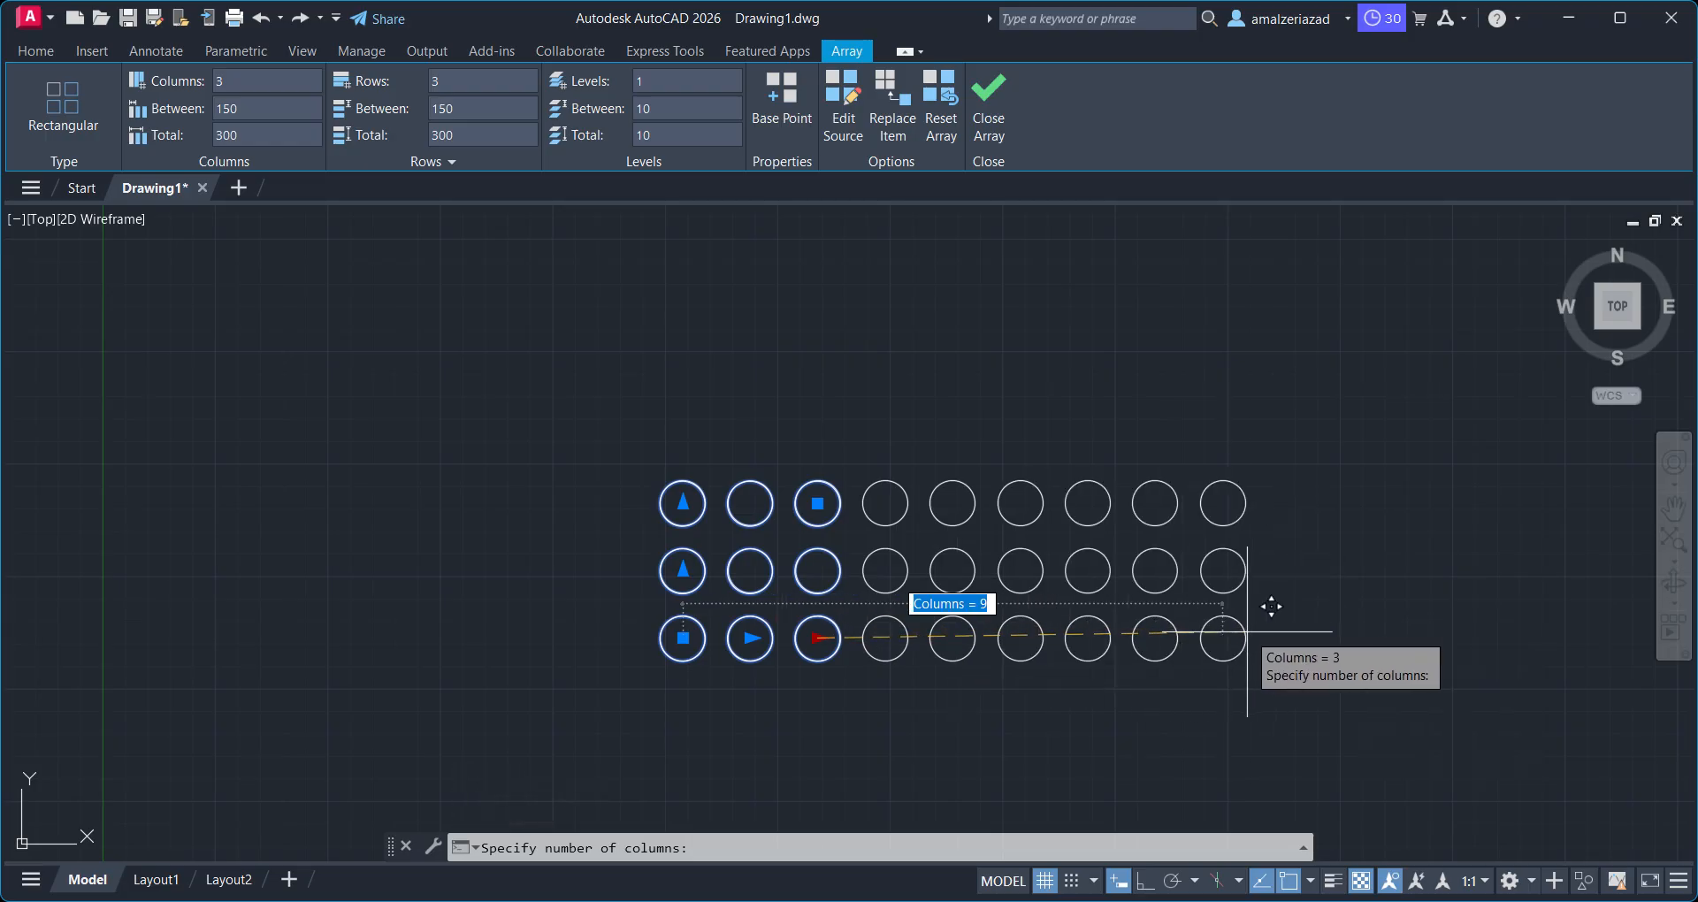
click(1270, 608)
middle_drag(940, 612, 987, 657)
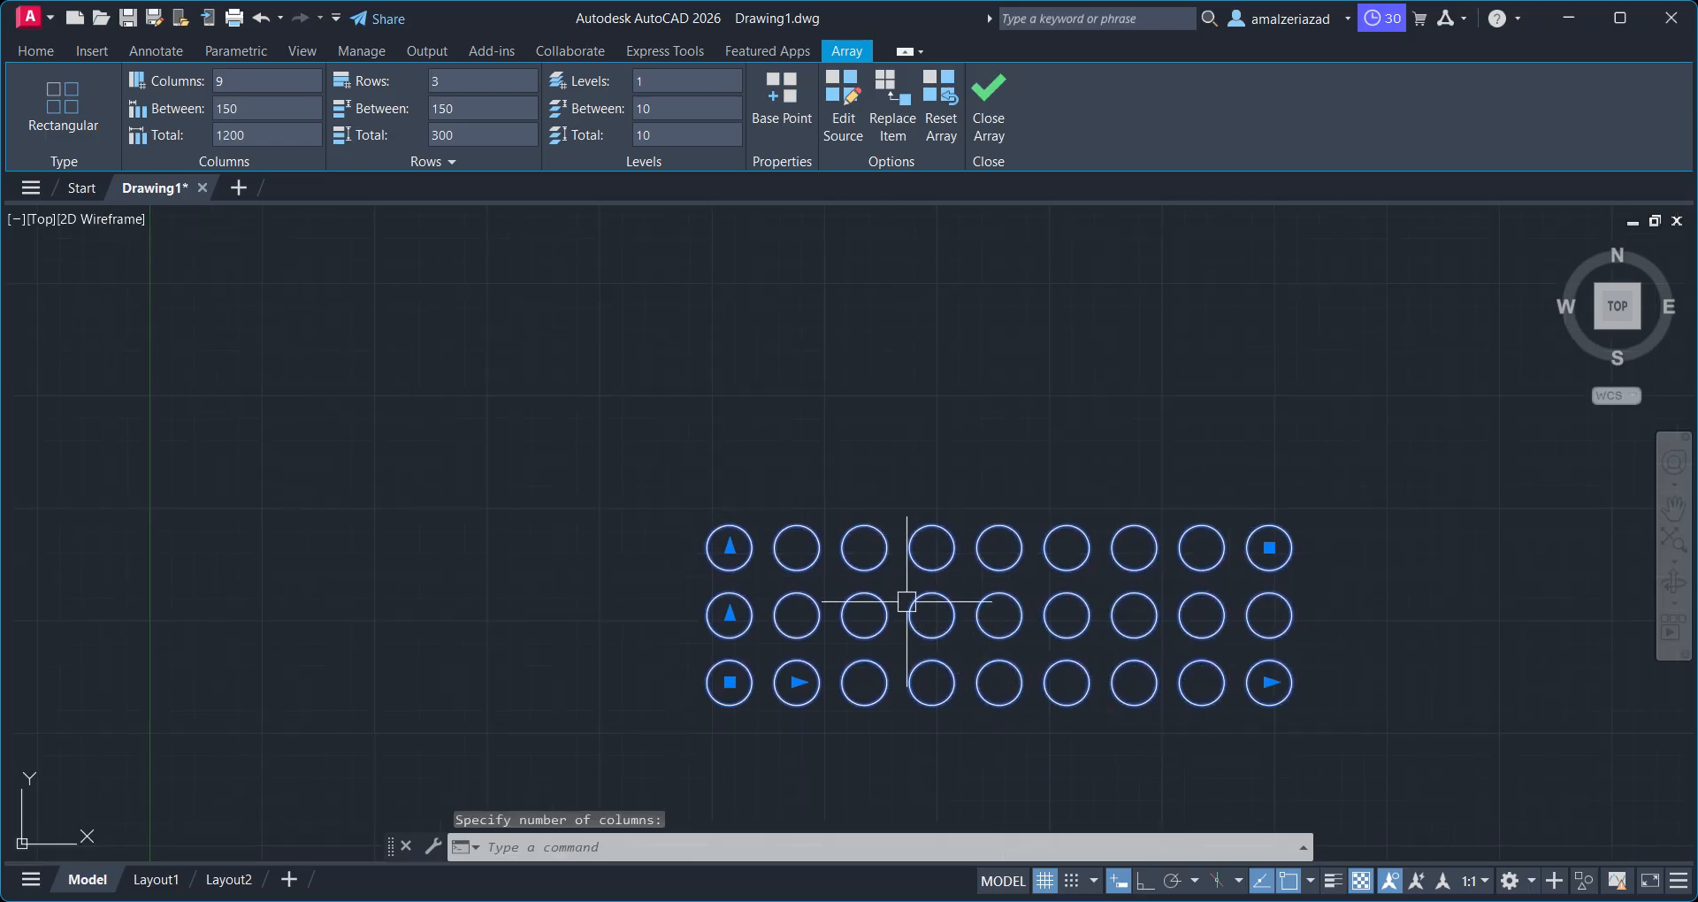
Extend the array upward to 6 rows by stretching the row count grip on its upper-left circle
mouse_move(731, 549)
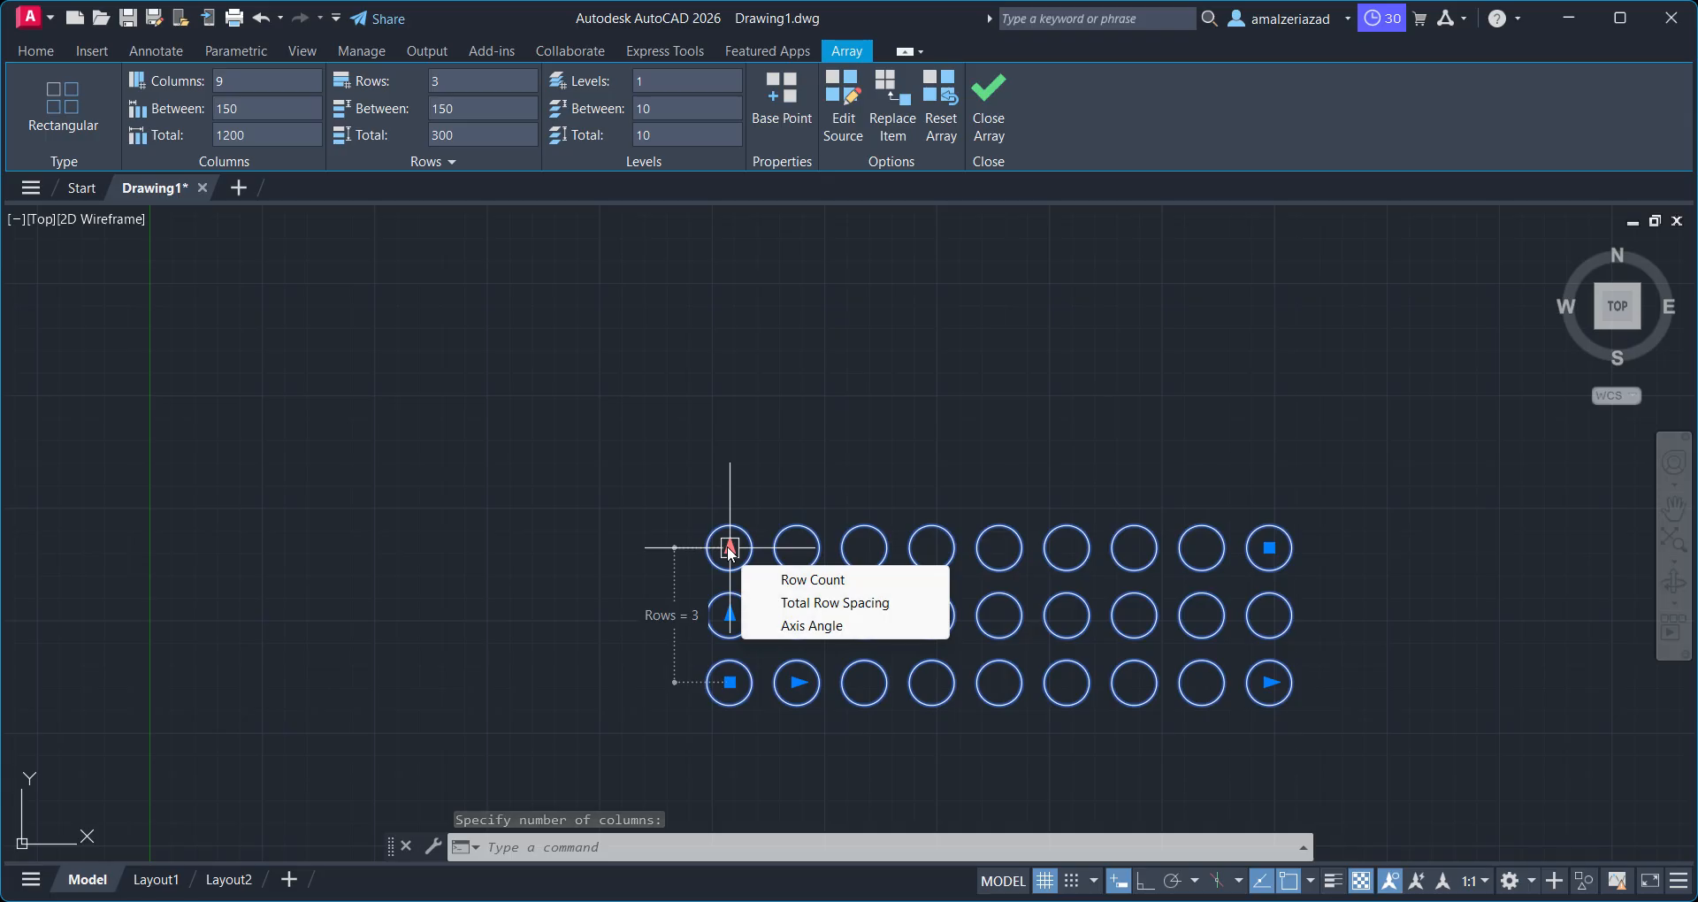
click(730, 549)
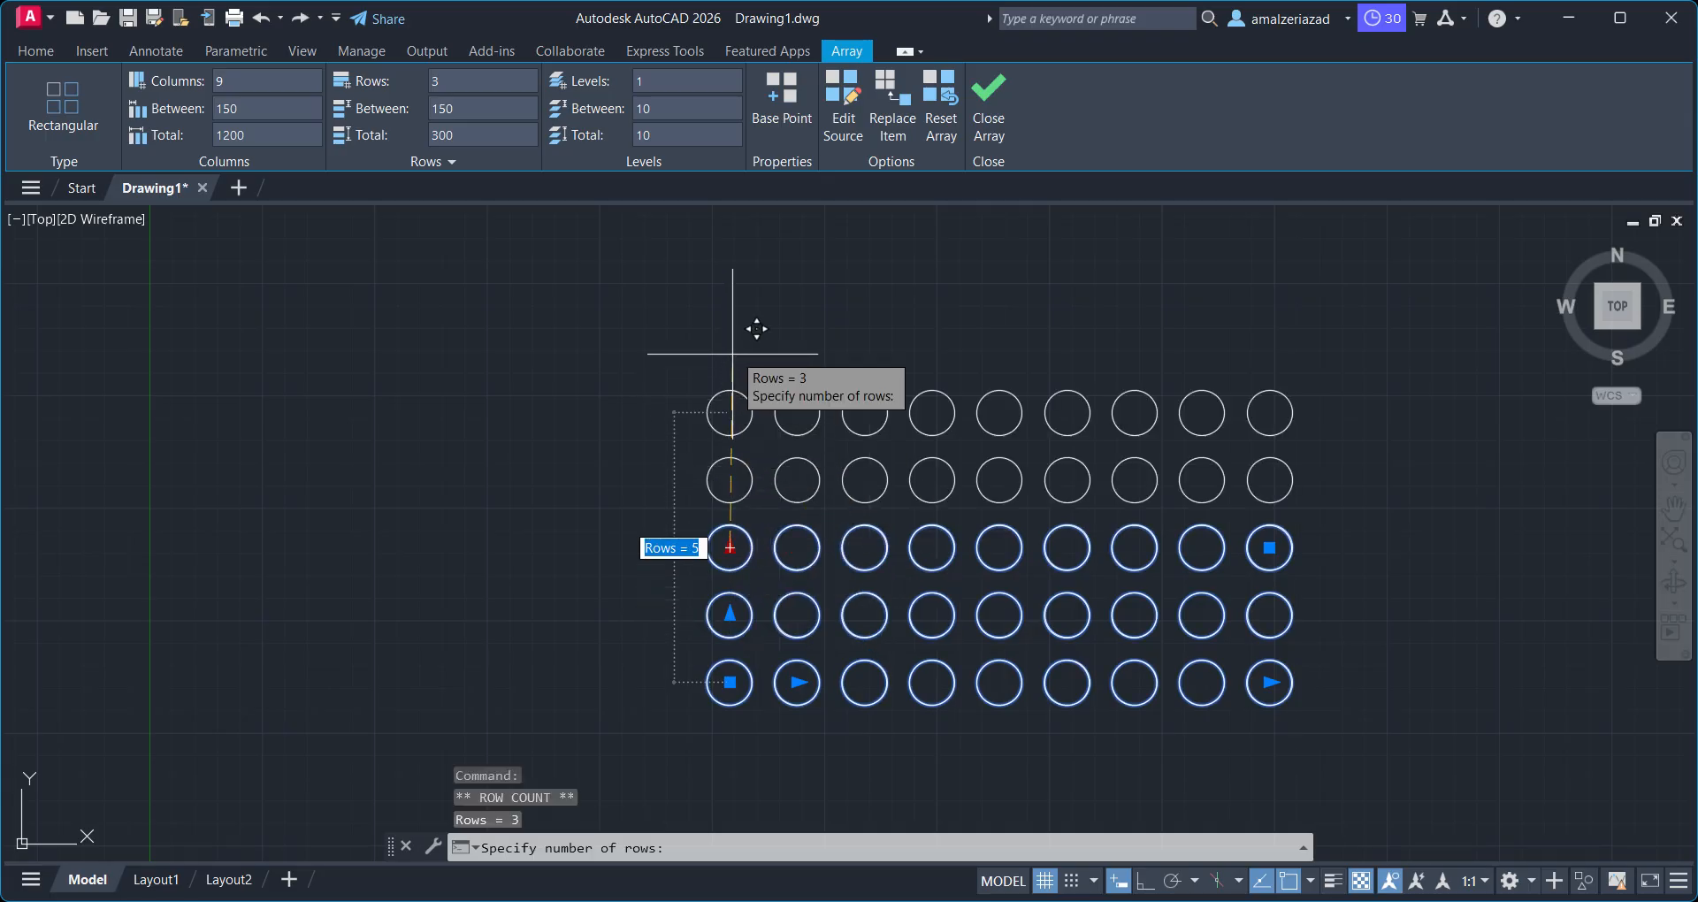
scroll(786, 466, down, 2)
middle_drag(785, 466, 740, 521)
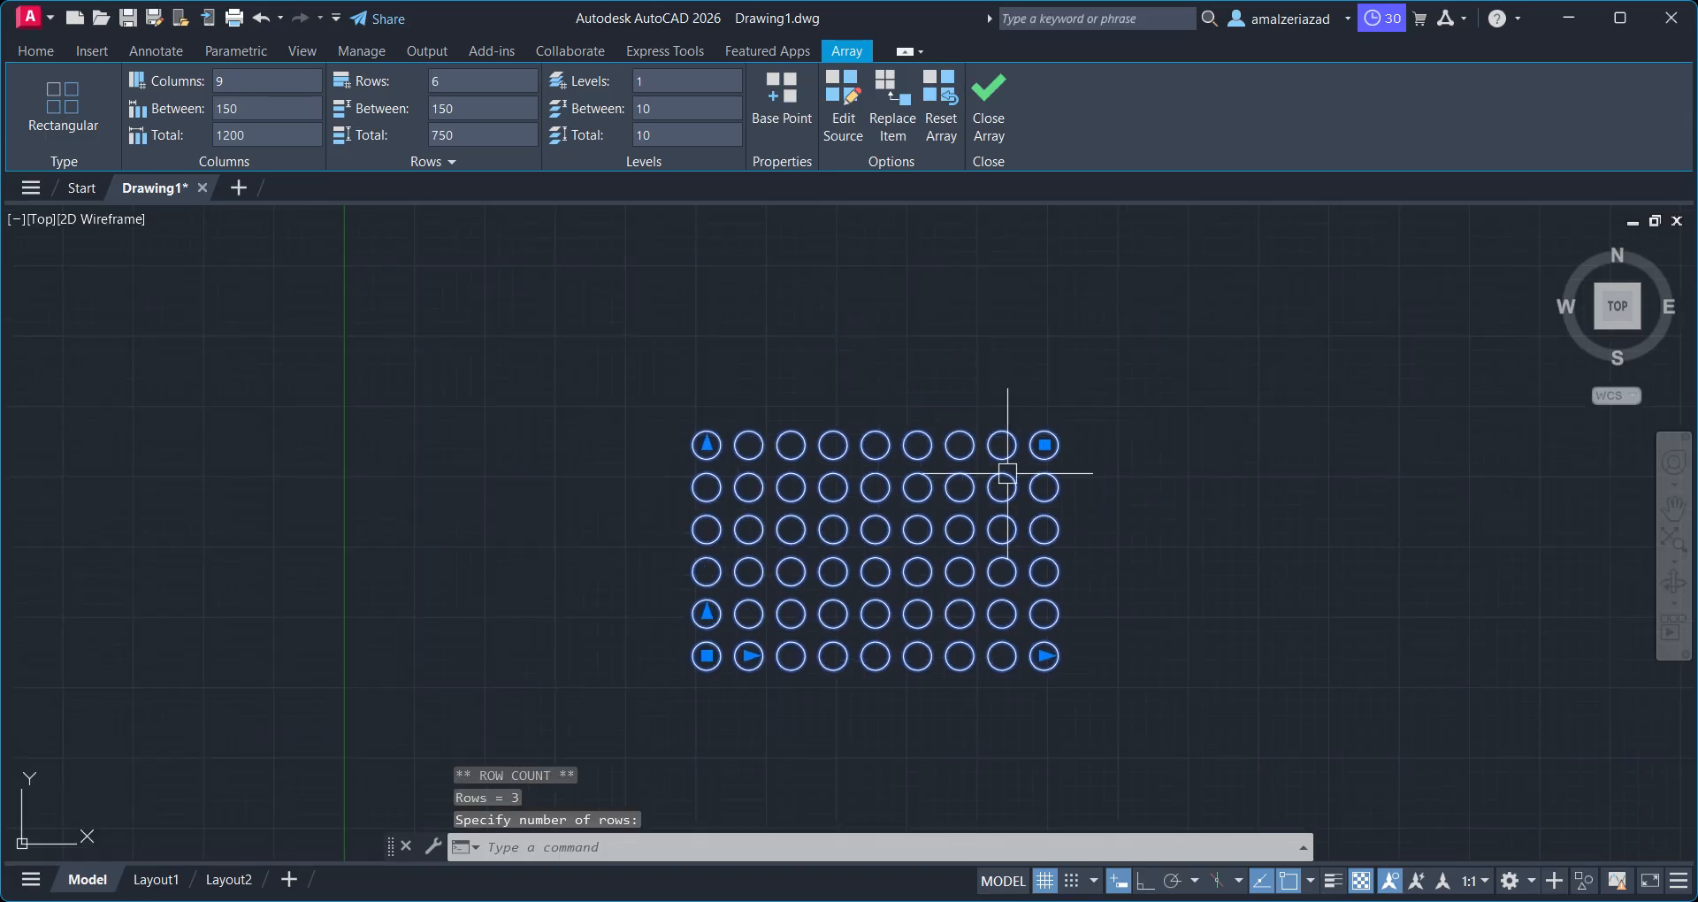
Extend the array to 12 columns and 9 rows with its corner grip, and stretch the column spacing to 300
click(1045, 444)
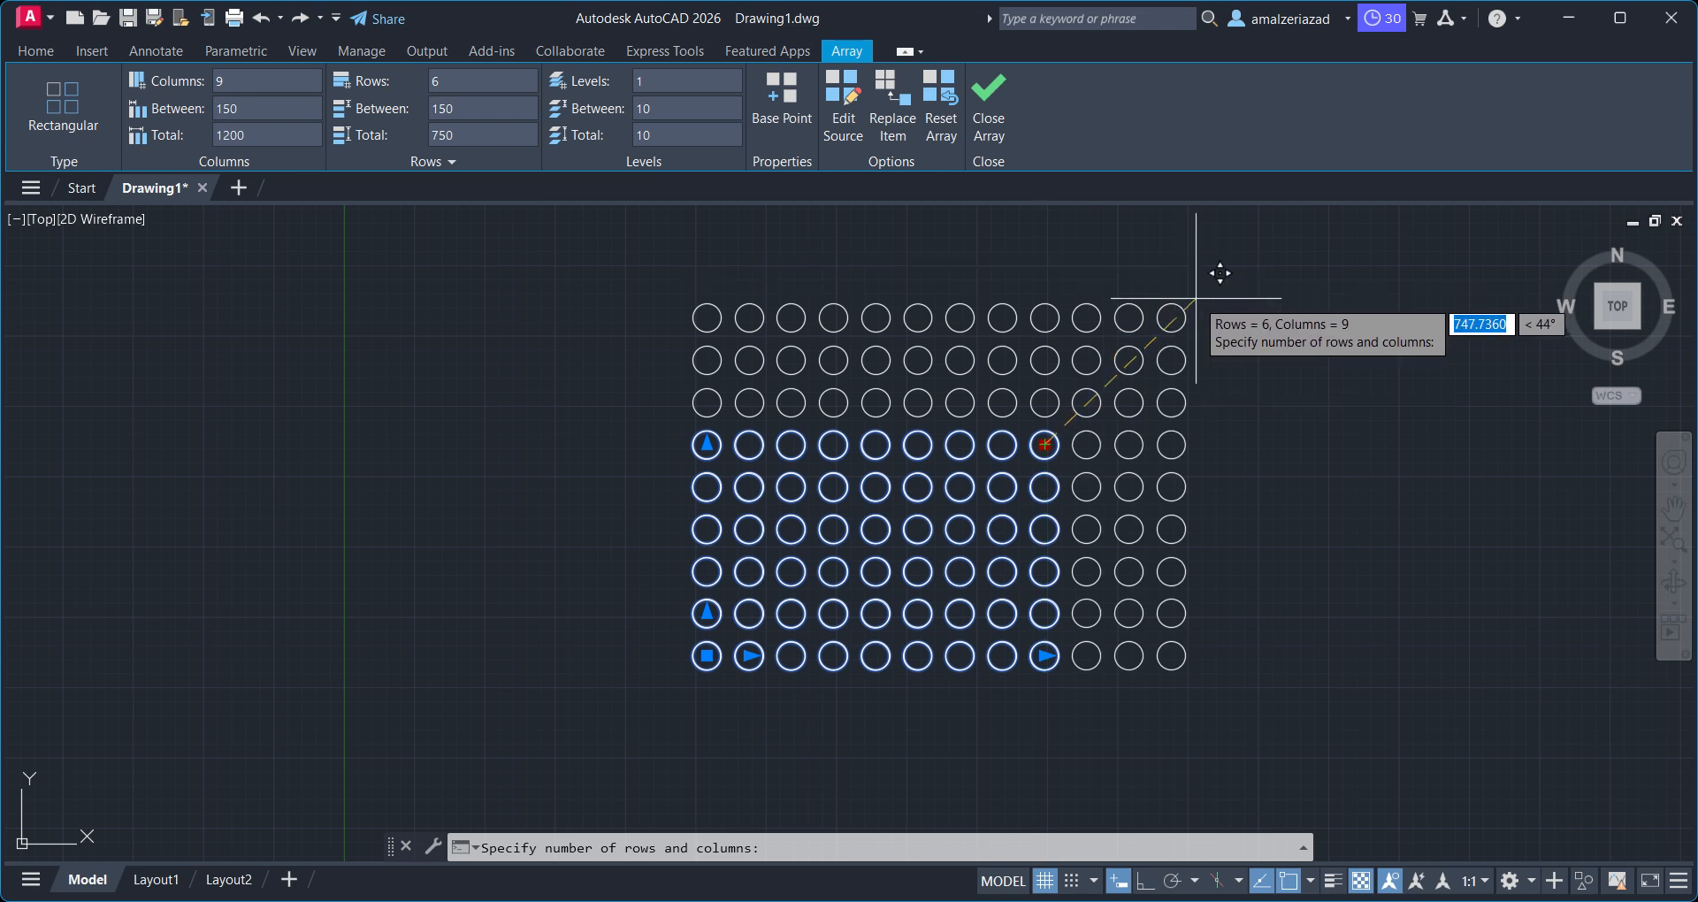
click(1196, 298)
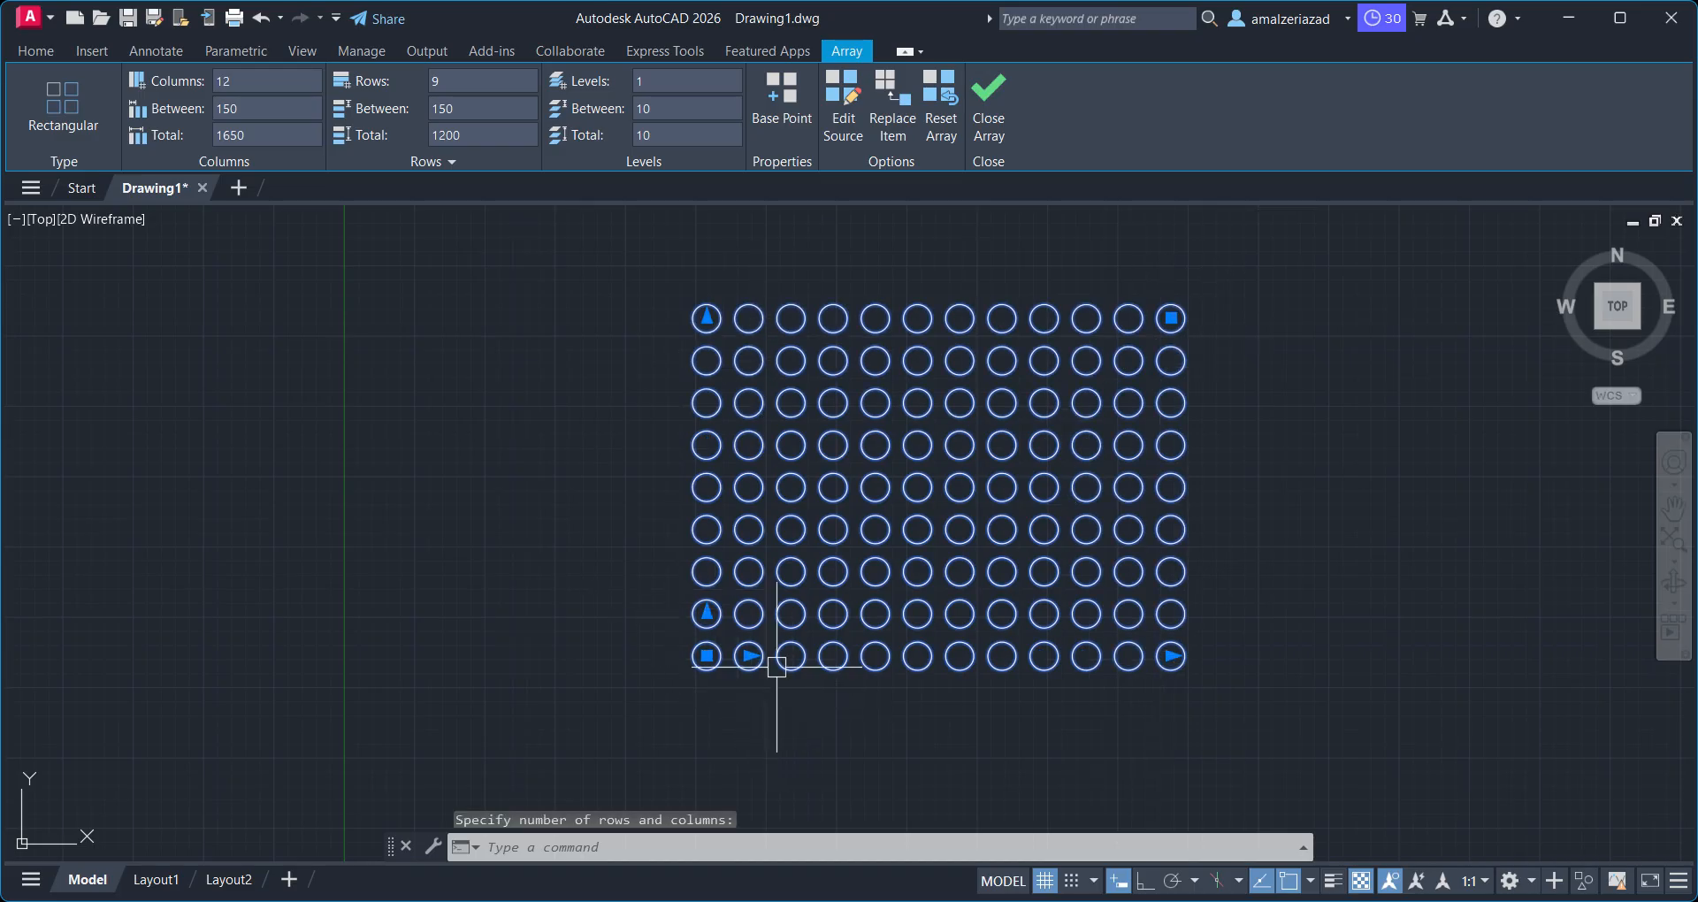
scroll(751, 655, up, 5)
click(708, 618)
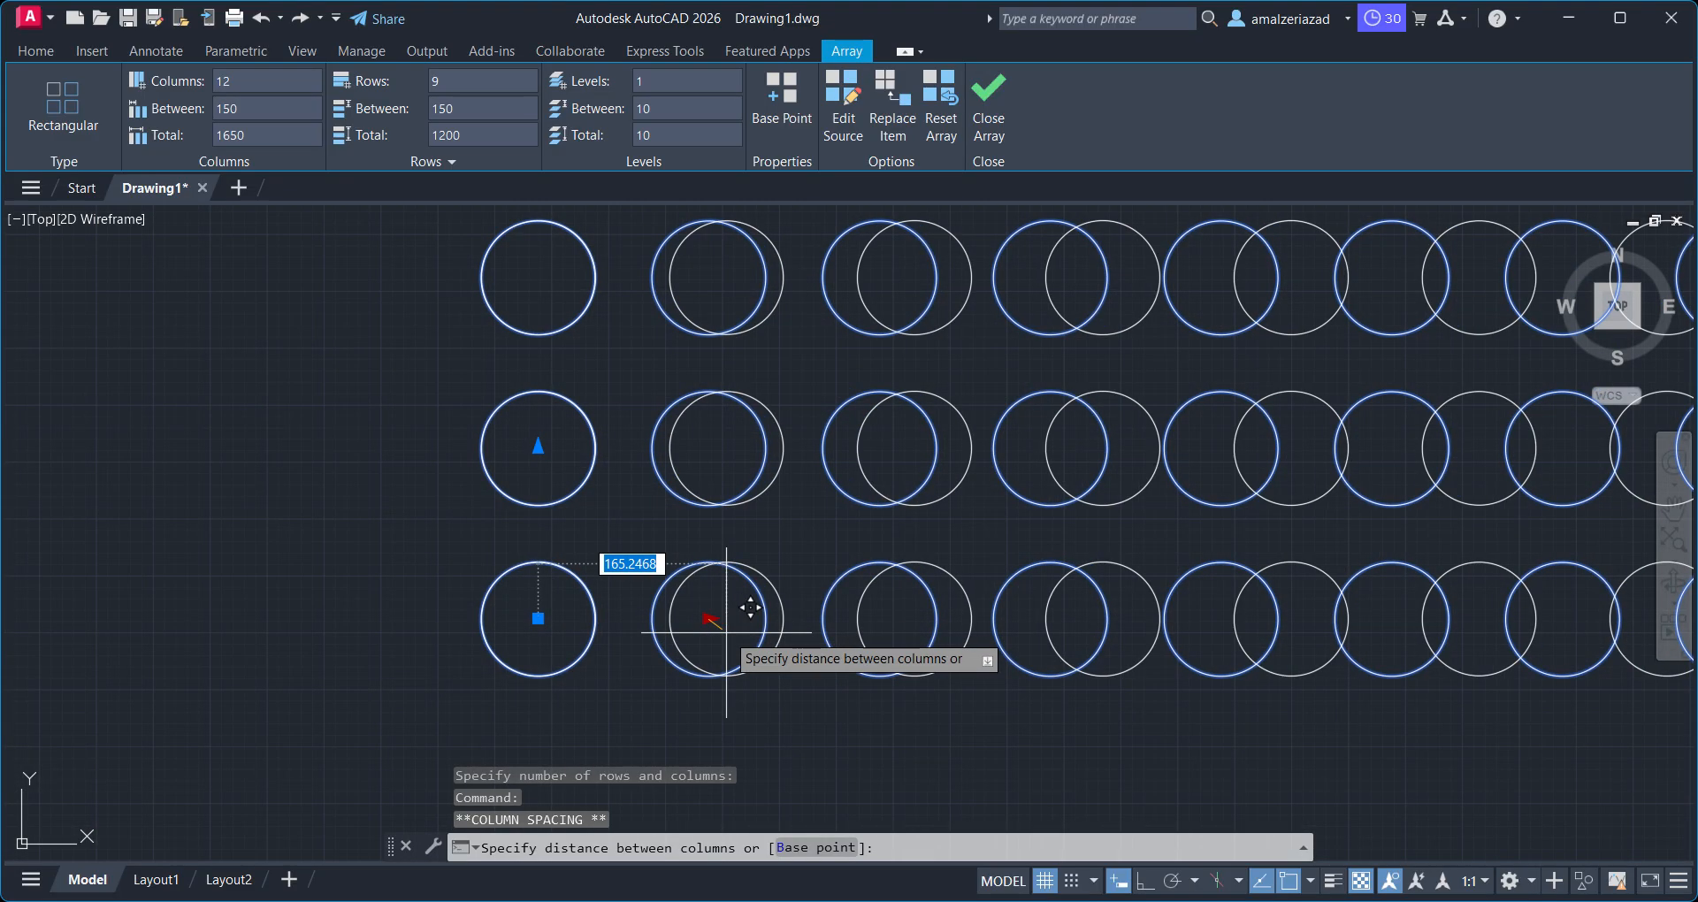
scroll(720, 614, down, 3)
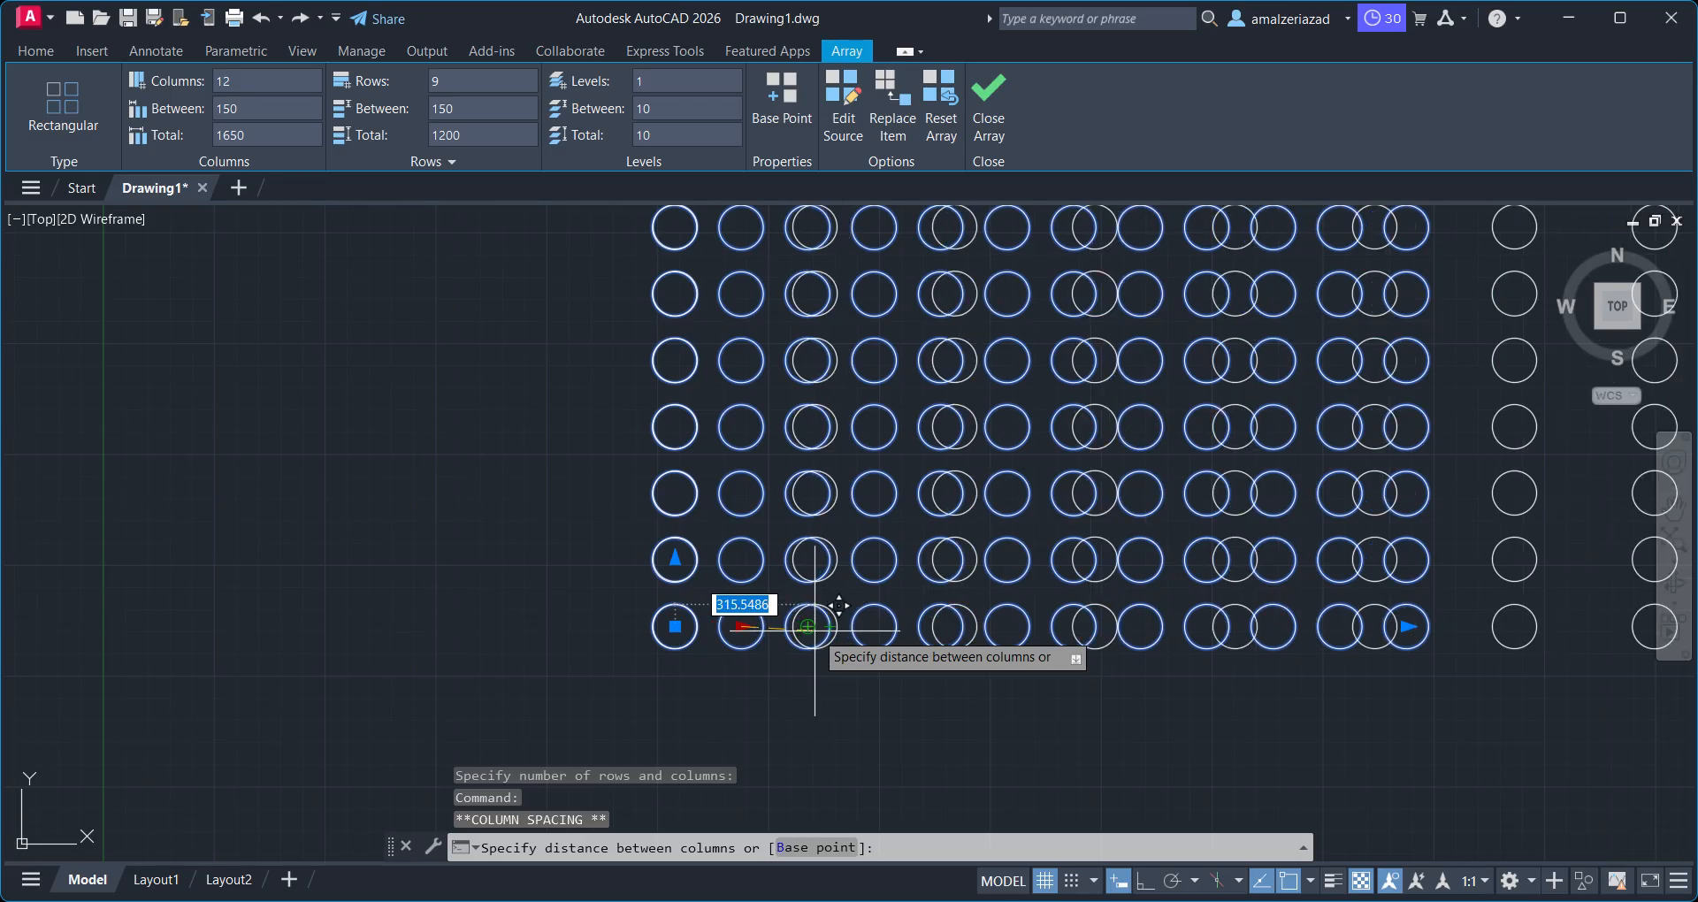
click(807, 626)
Extend the array upward to 11 rows with the row count grip, and stretch the row spacing to 300
scroll(778, 682, down, 2)
middle_drag(779, 683, 731, 757)
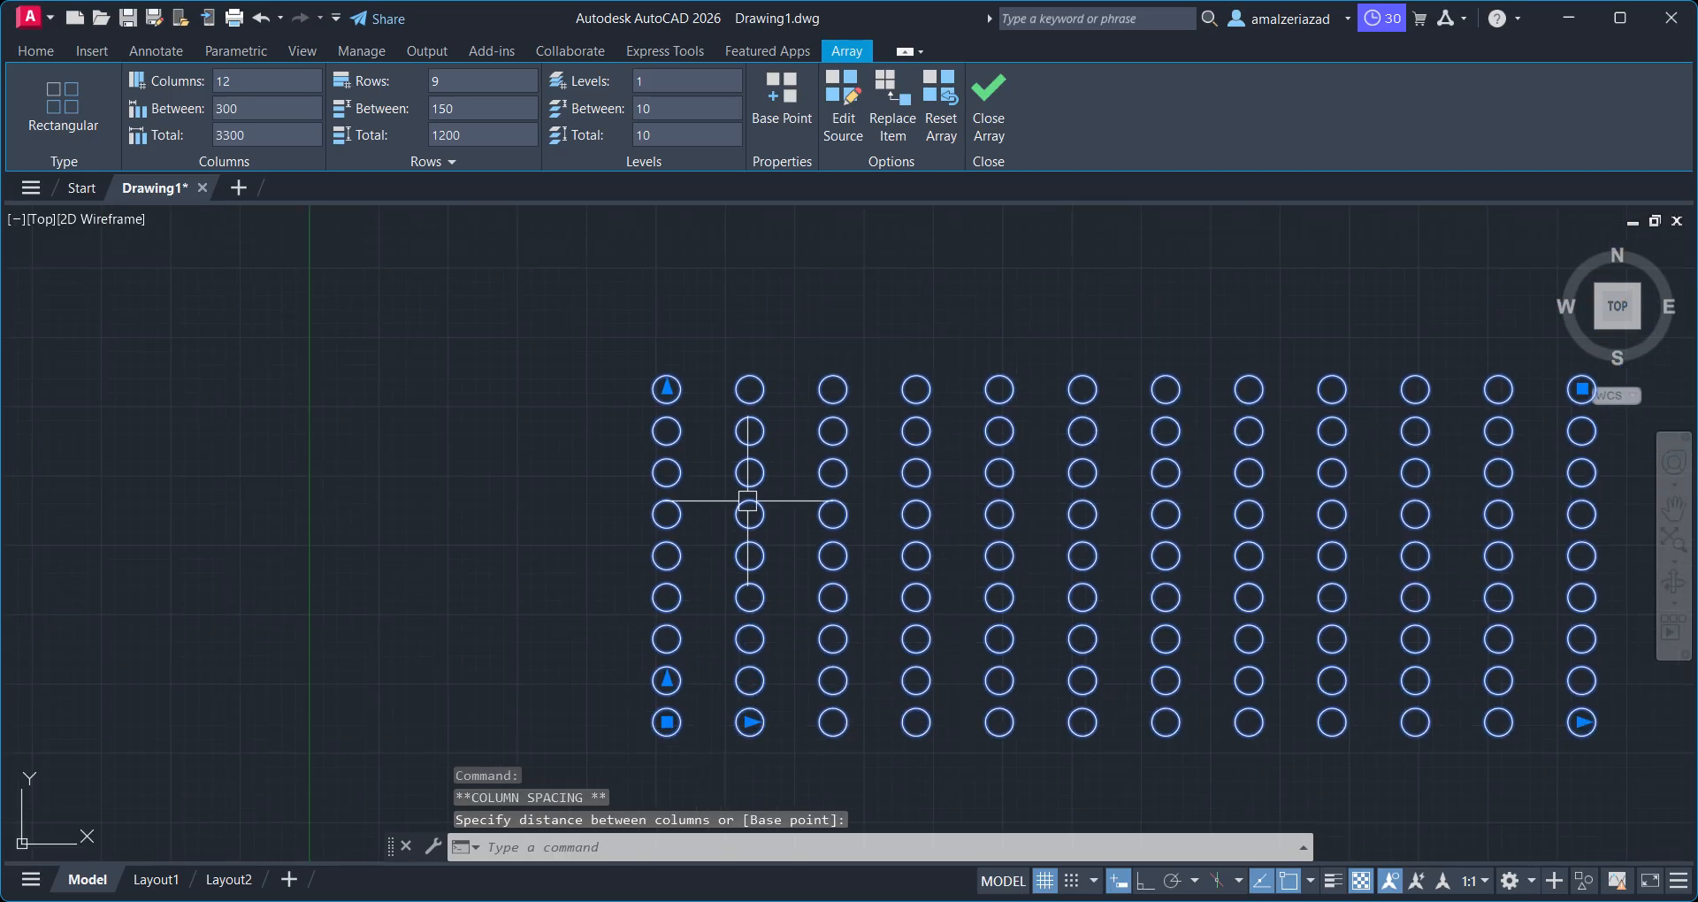
click(667, 388)
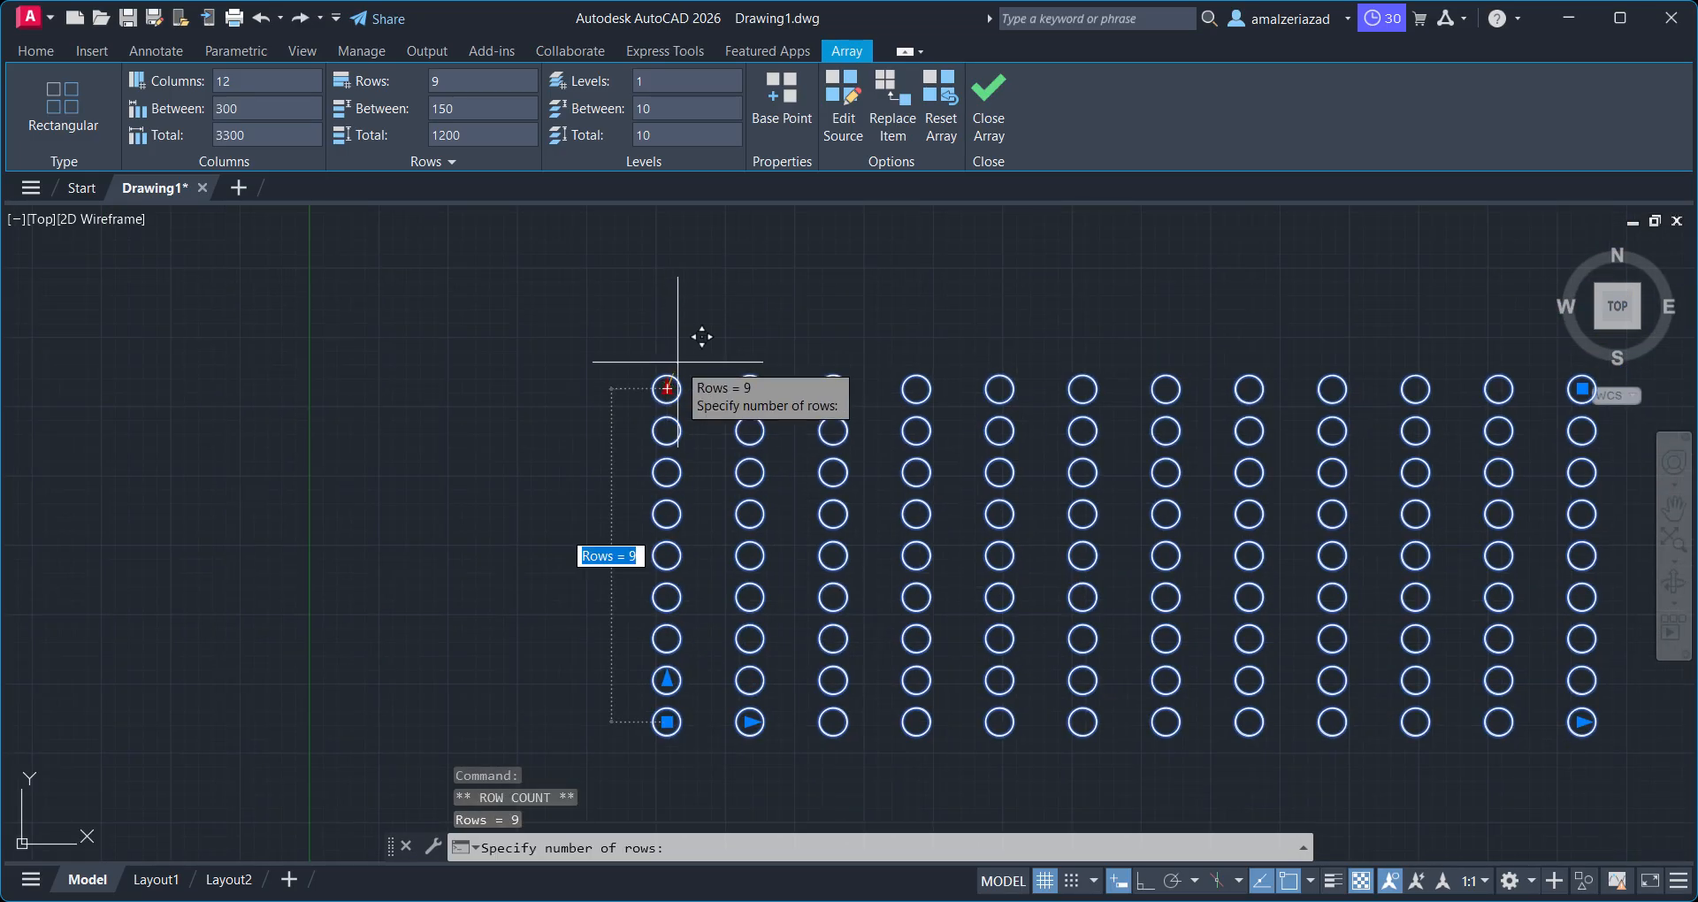
click(668, 265)
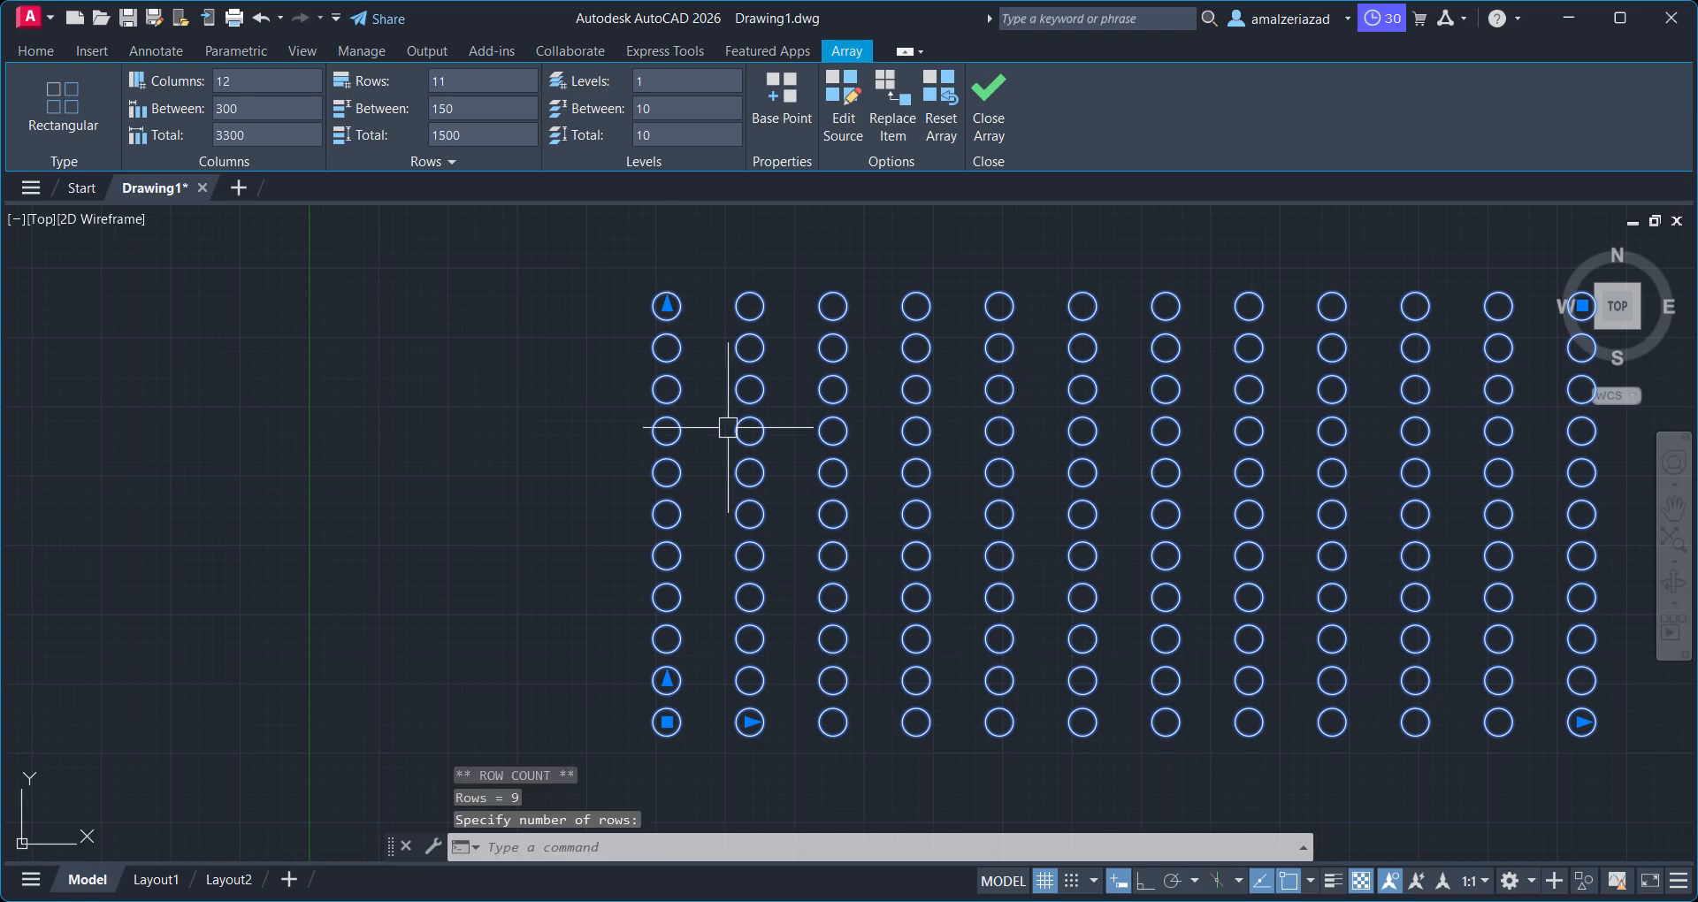
scroll(734, 432, down, 2)
scroll(697, 588, up, 4)
scroll(694, 596, up, 2)
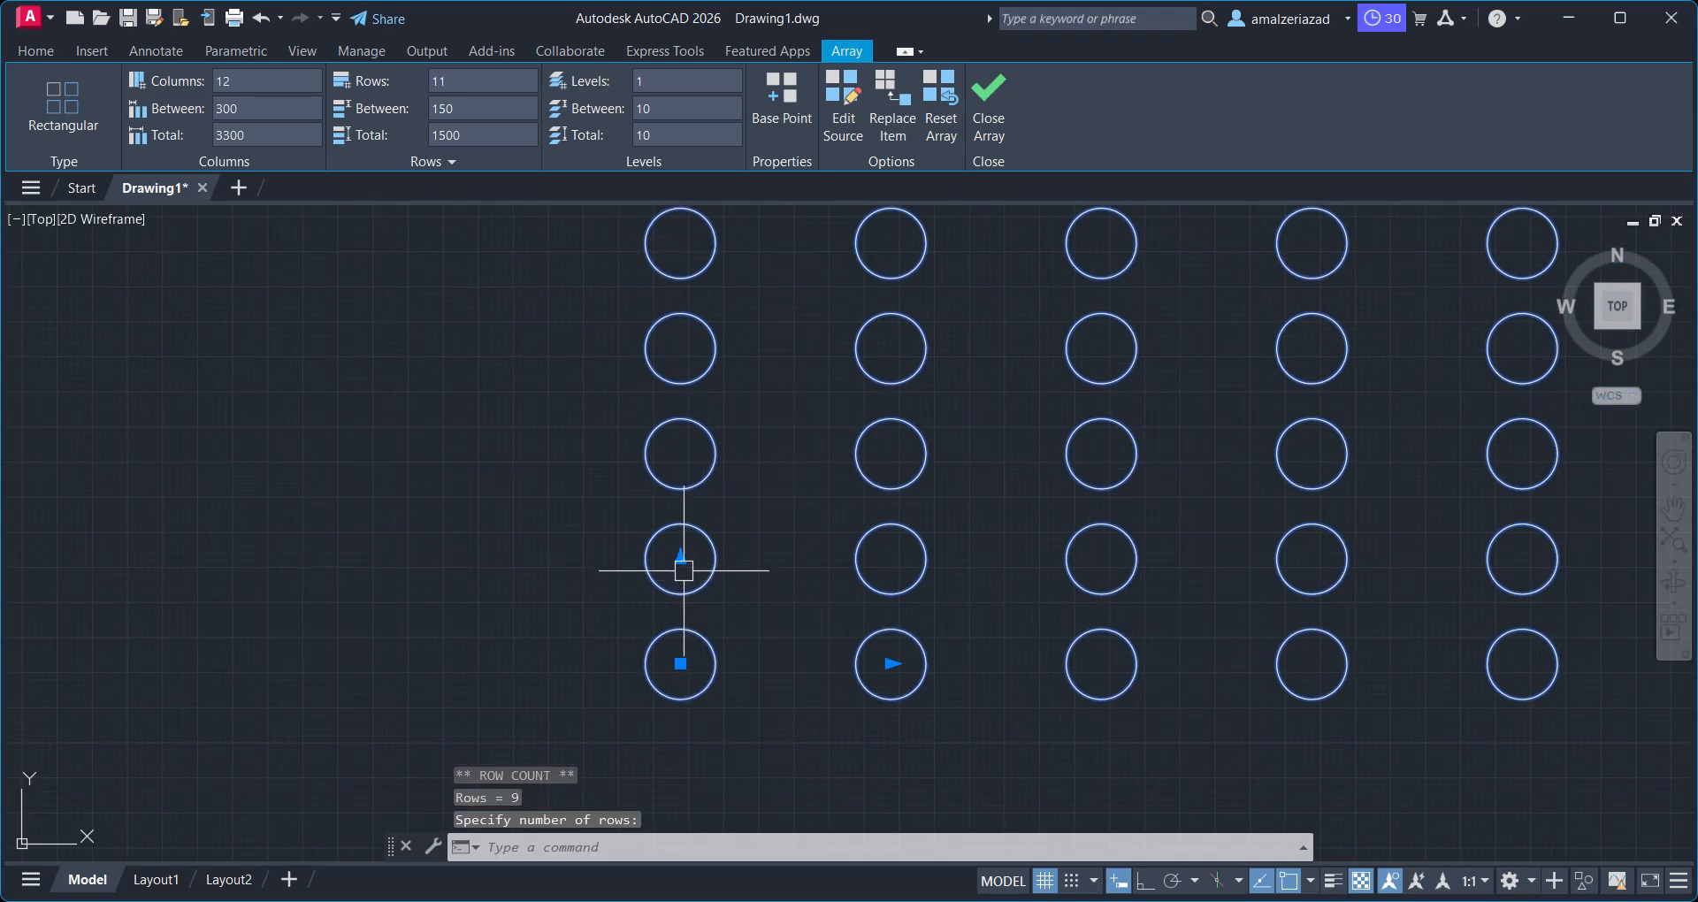
click(680, 557)
click(679, 443)
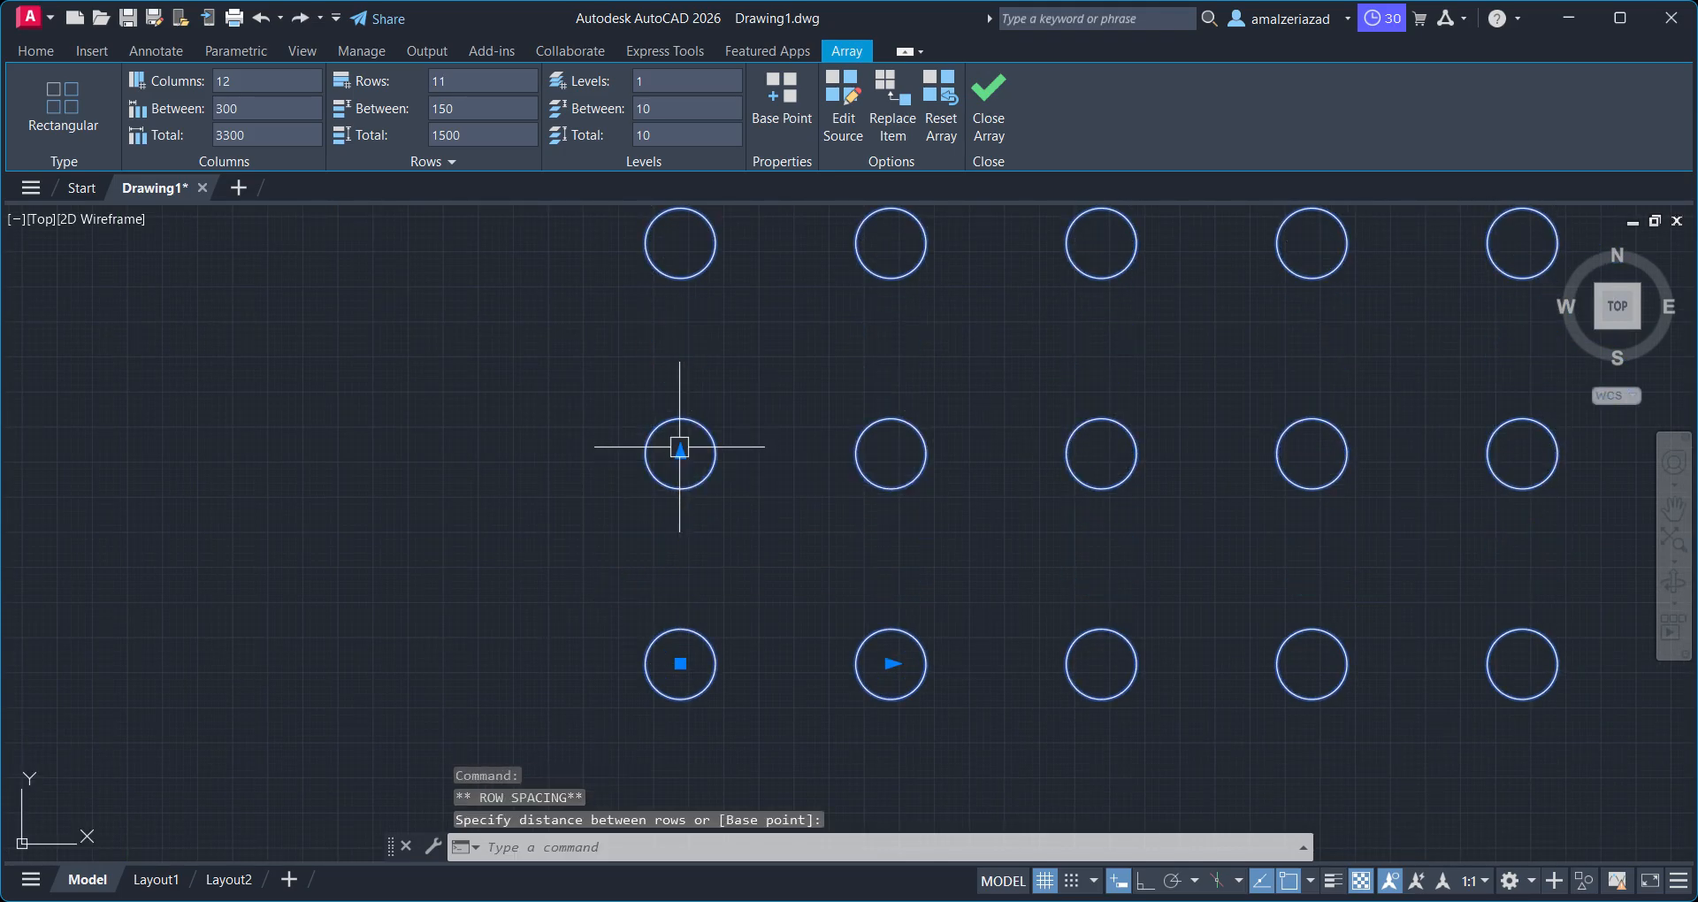
Move the whole array down and to the left by its base grip, and move it back past its starting place
scroll(679, 446, down, 5)
middle_drag(710, 519, 681, 625)
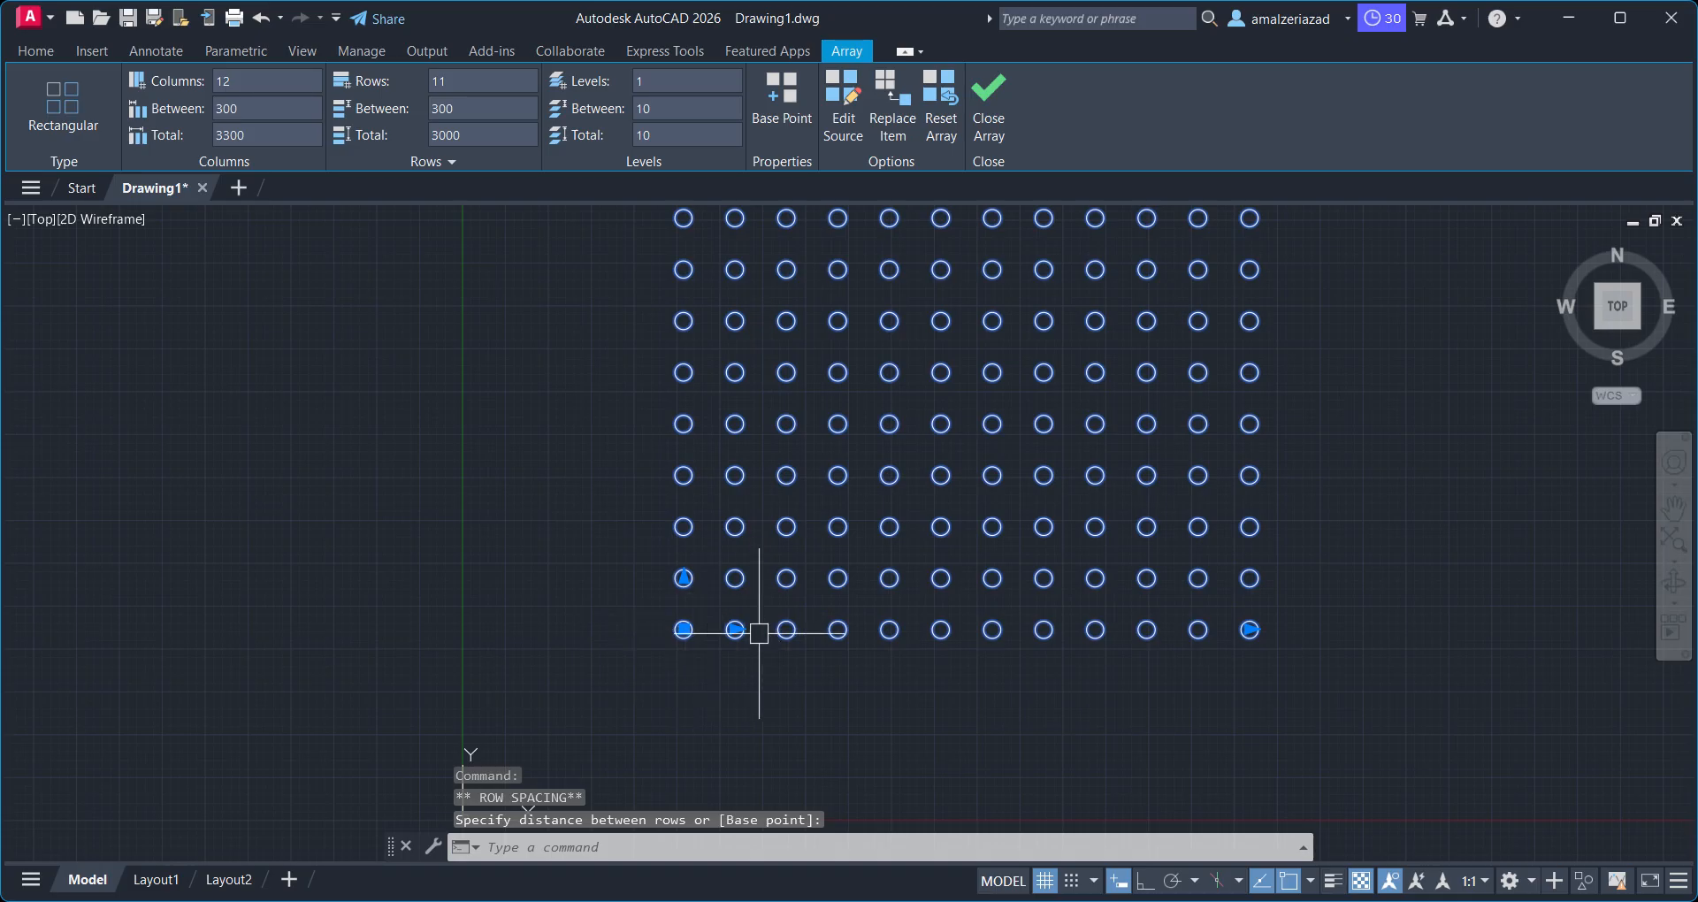
scroll(732, 616, up, 6)
scroll(732, 617, down, 8)
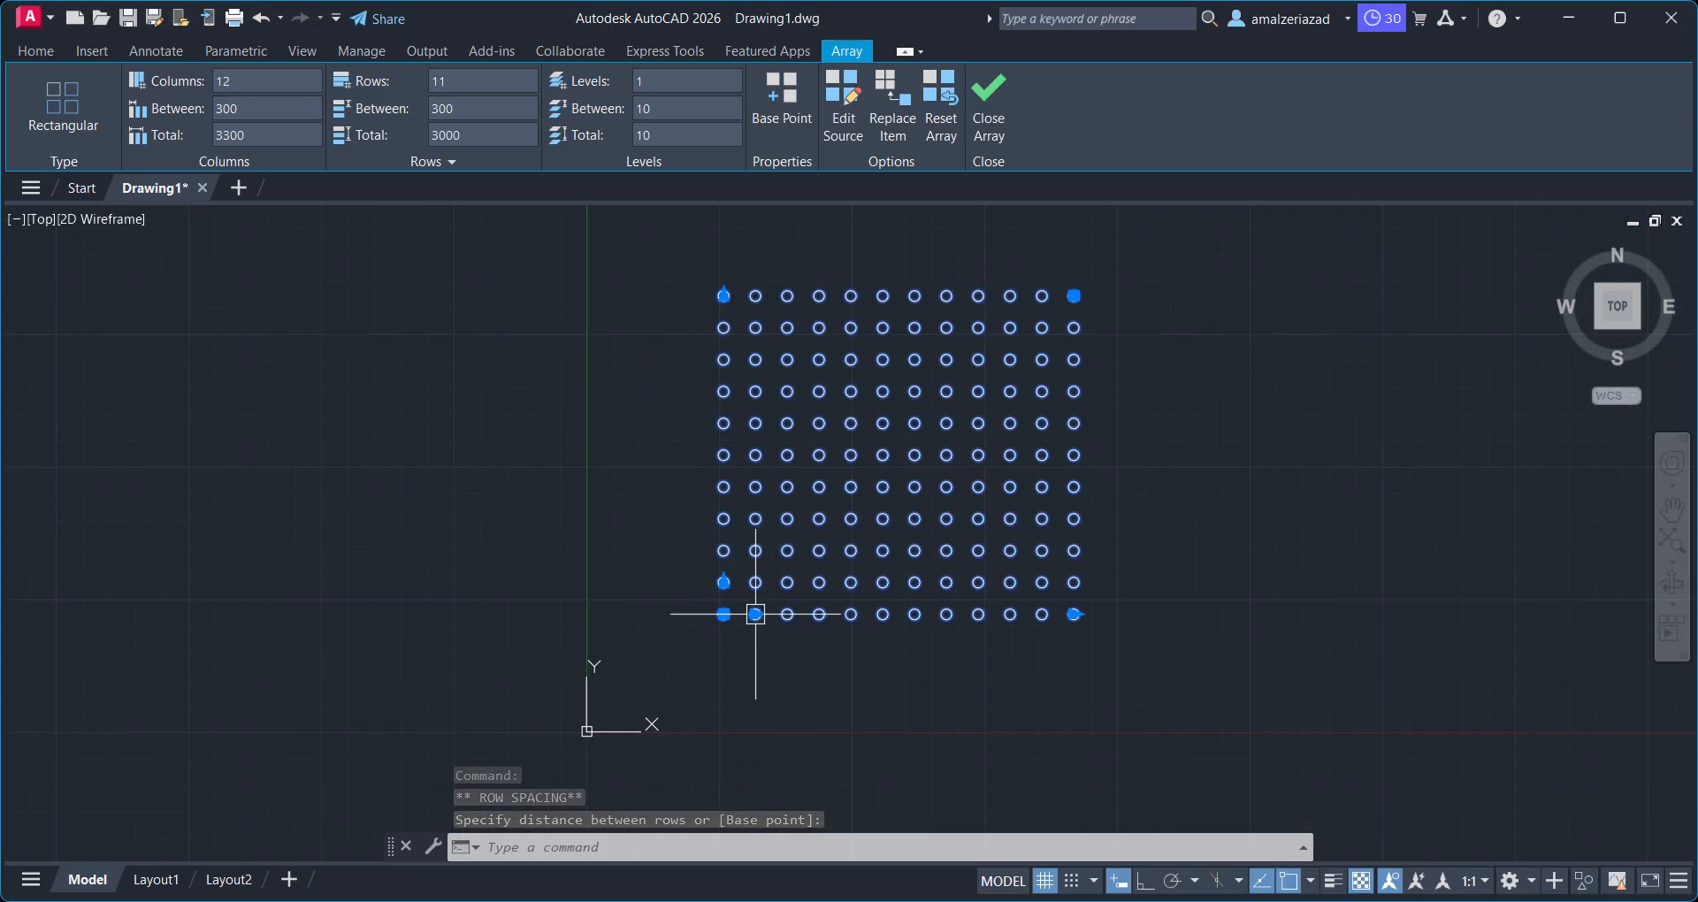
middle_drag(757, 607, 701, 630)
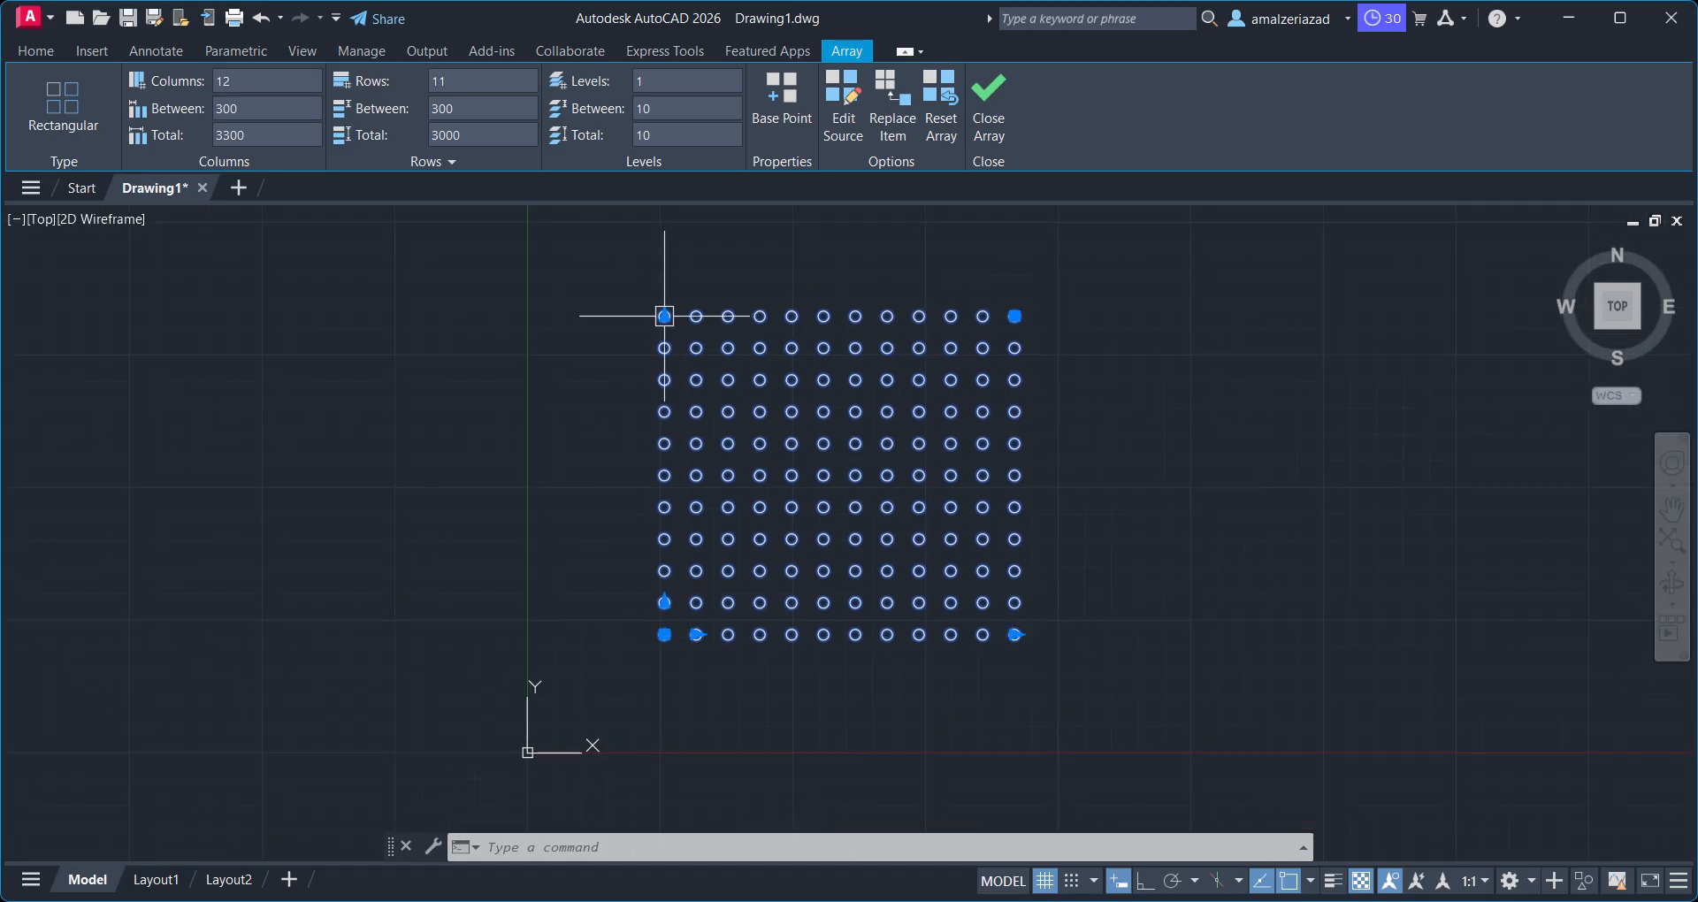
mouse_move(1015, 315)
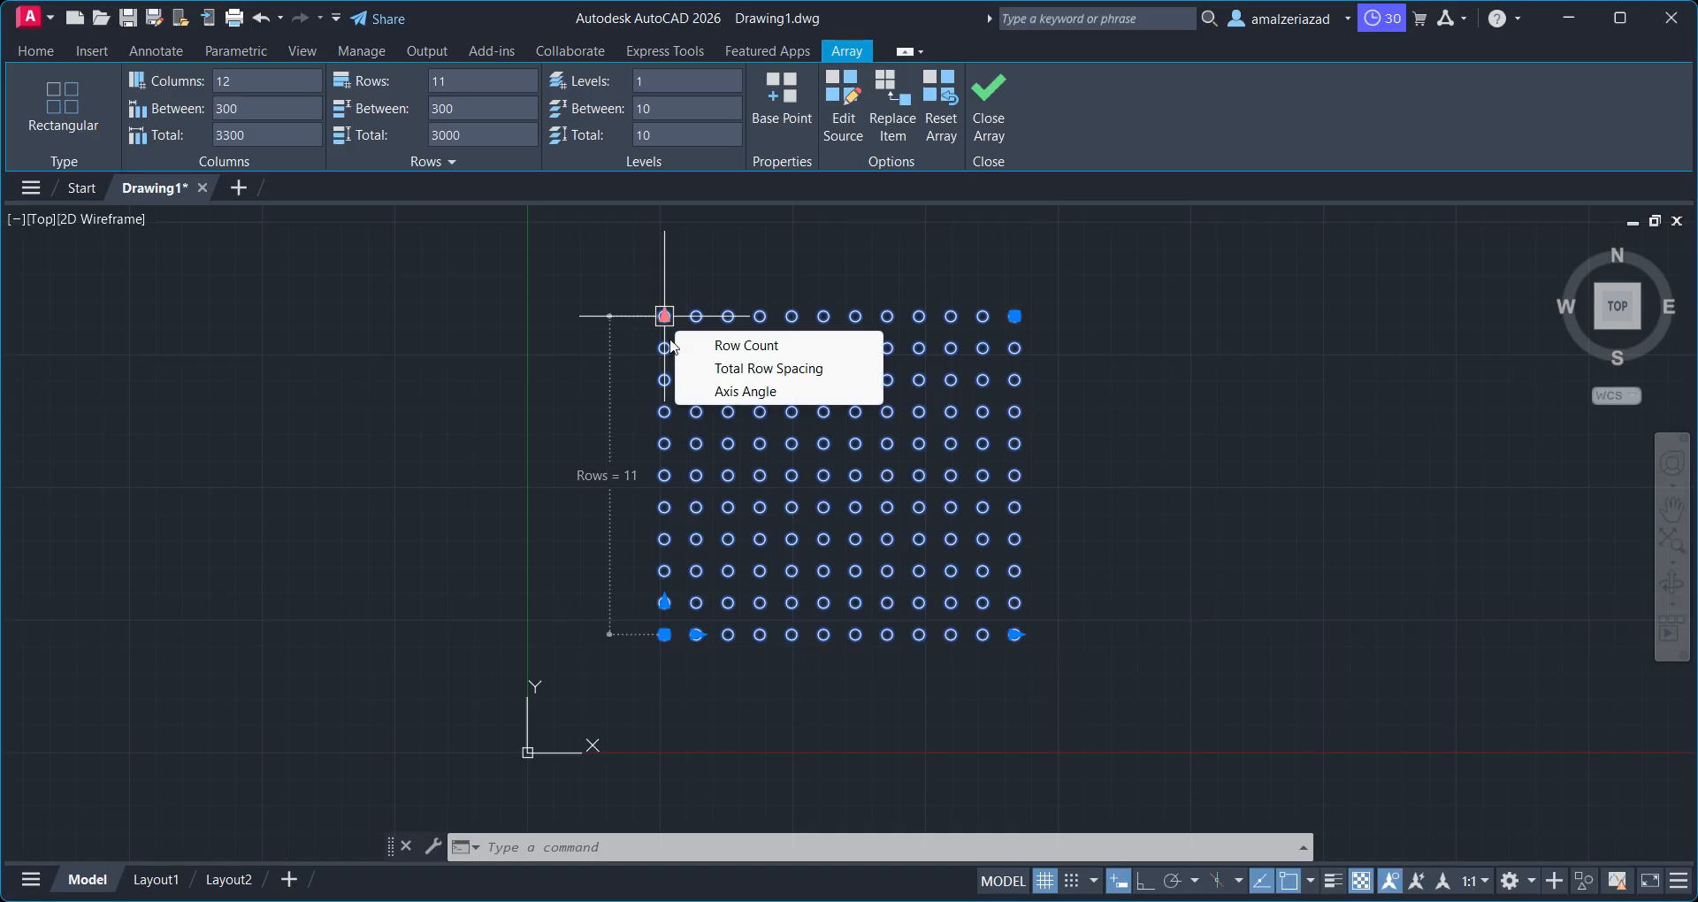
click(661, 634)
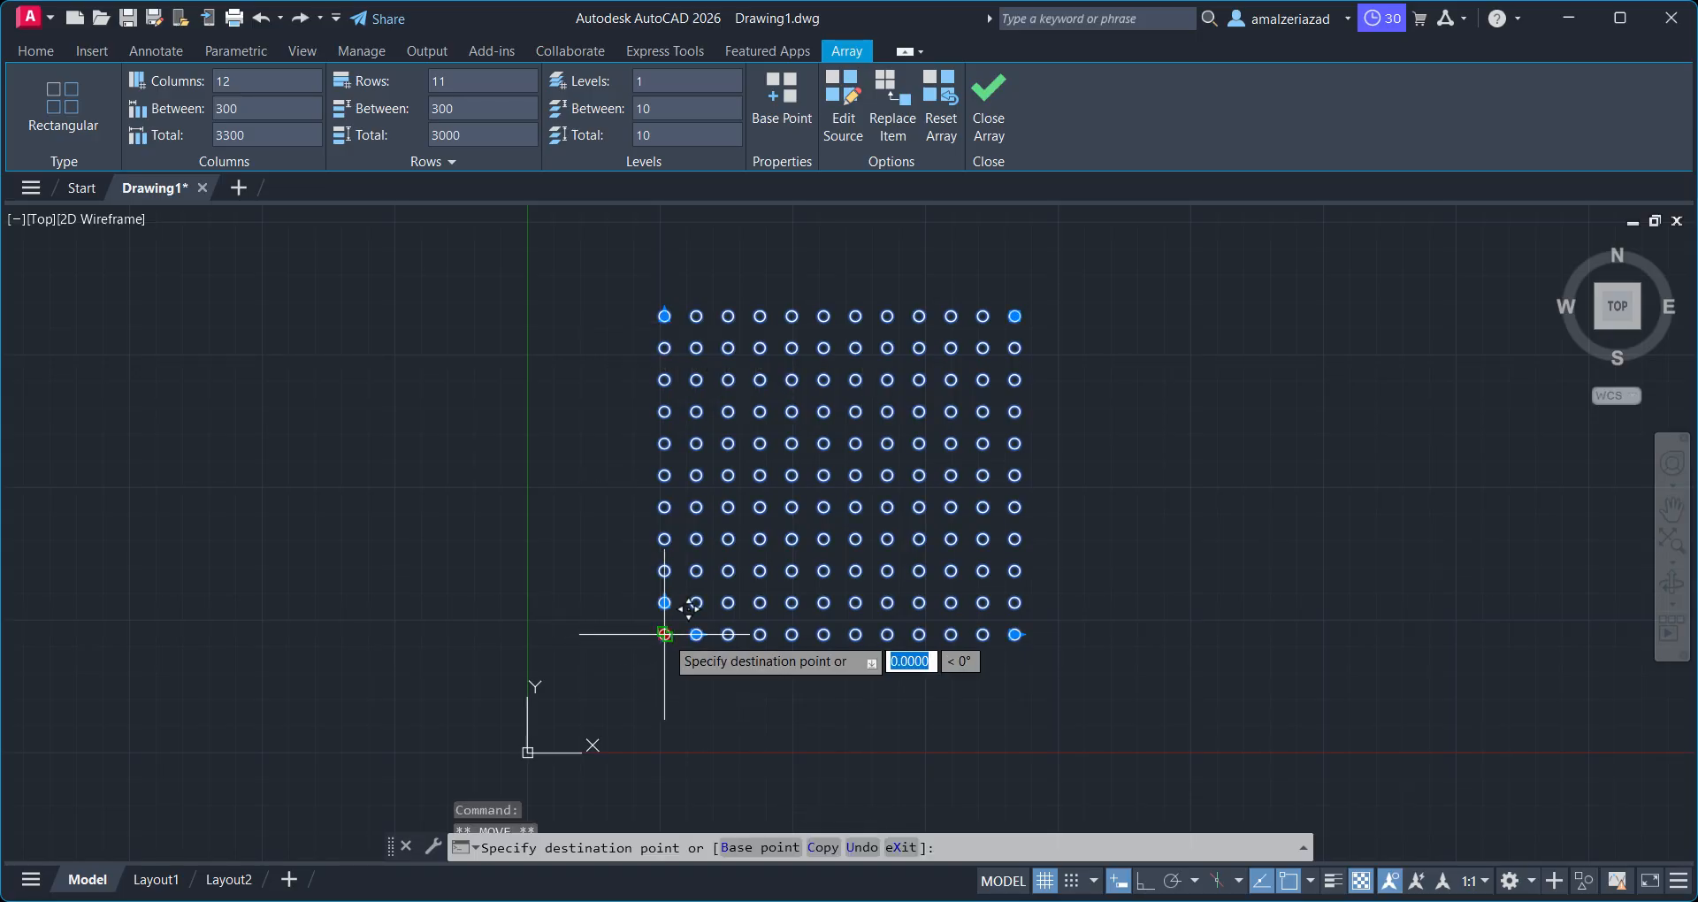
click(455, 710)
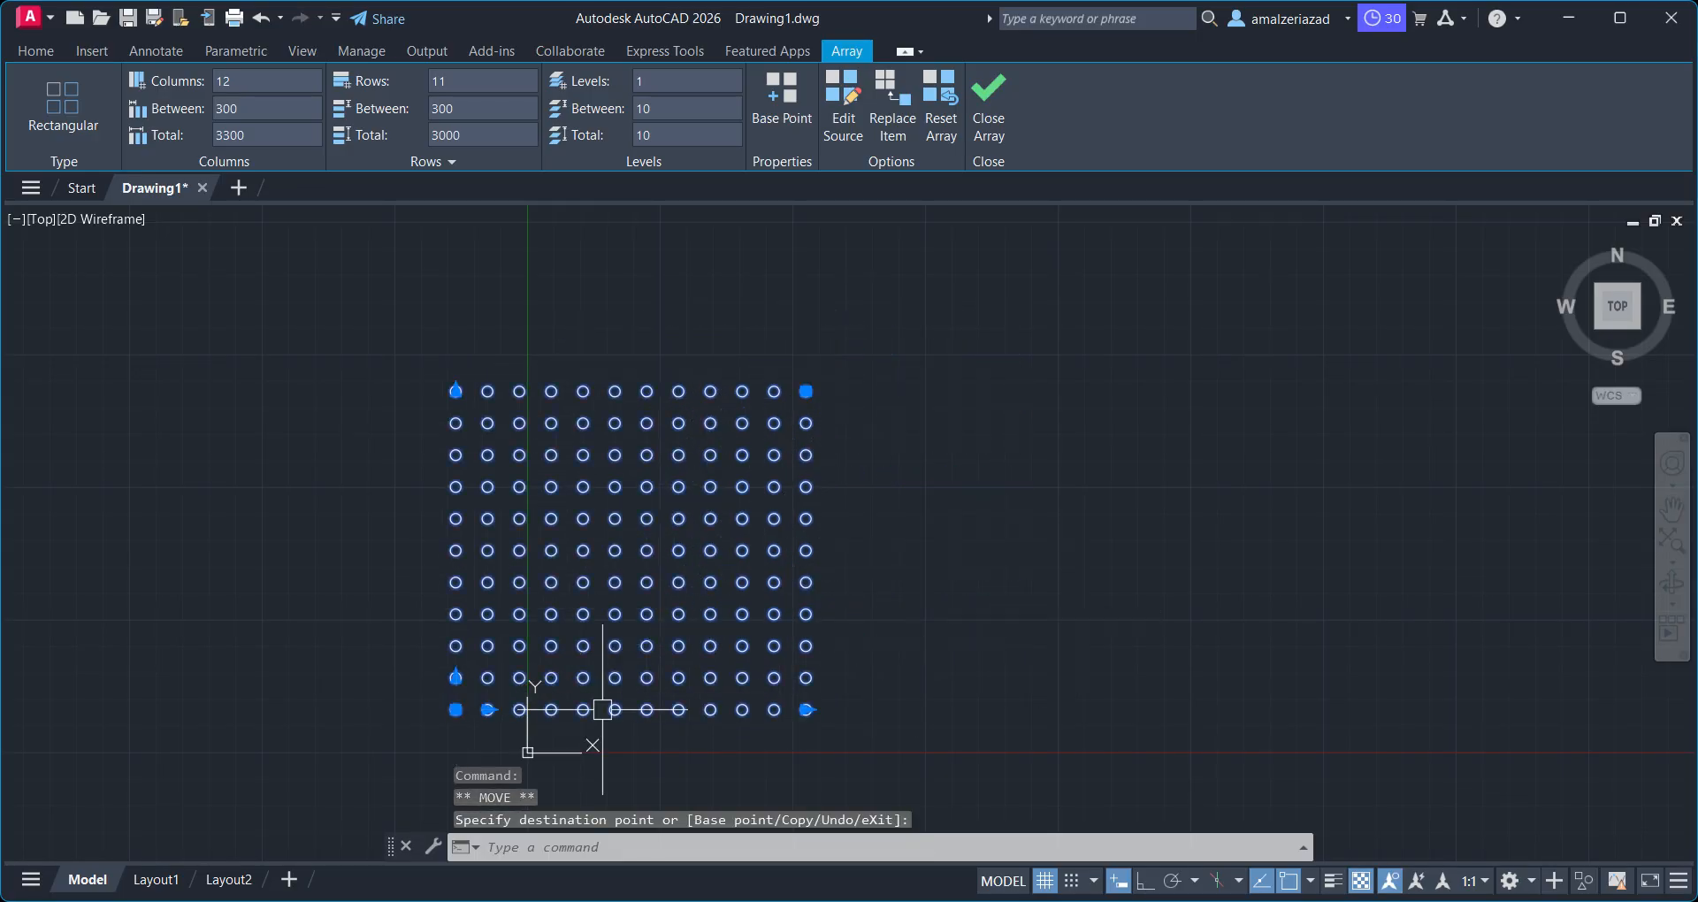
click(455, 709)
click(873, 608)
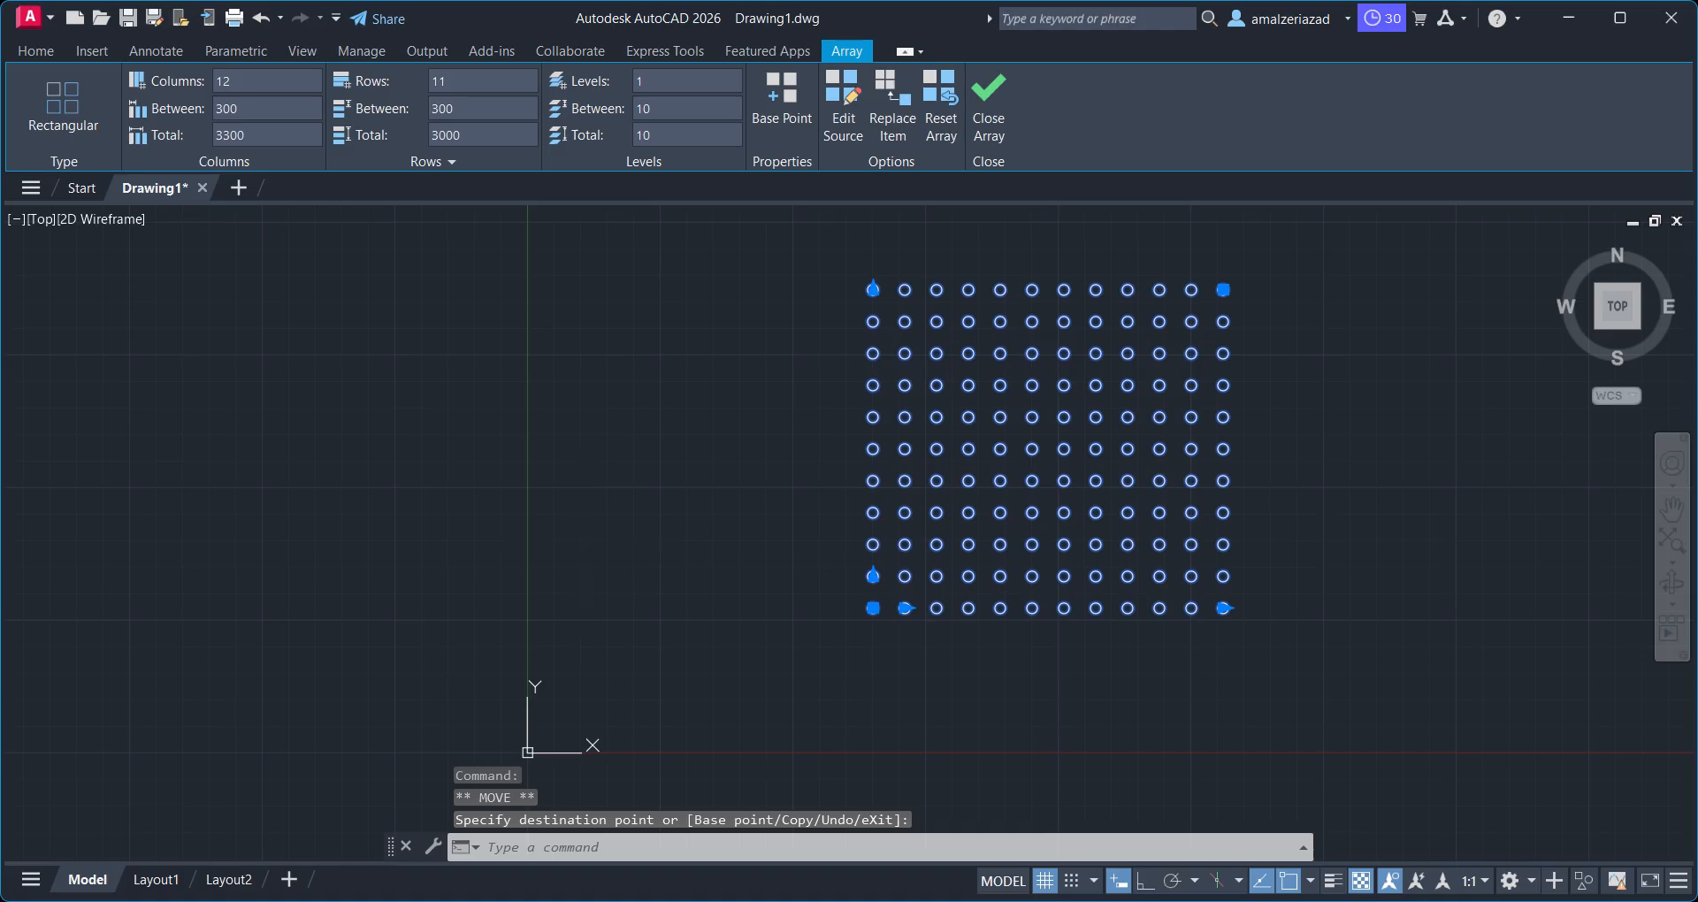
Set the array's column spacing to 150 and its column count to 3
middle_drag(650, 539, 620, 571)
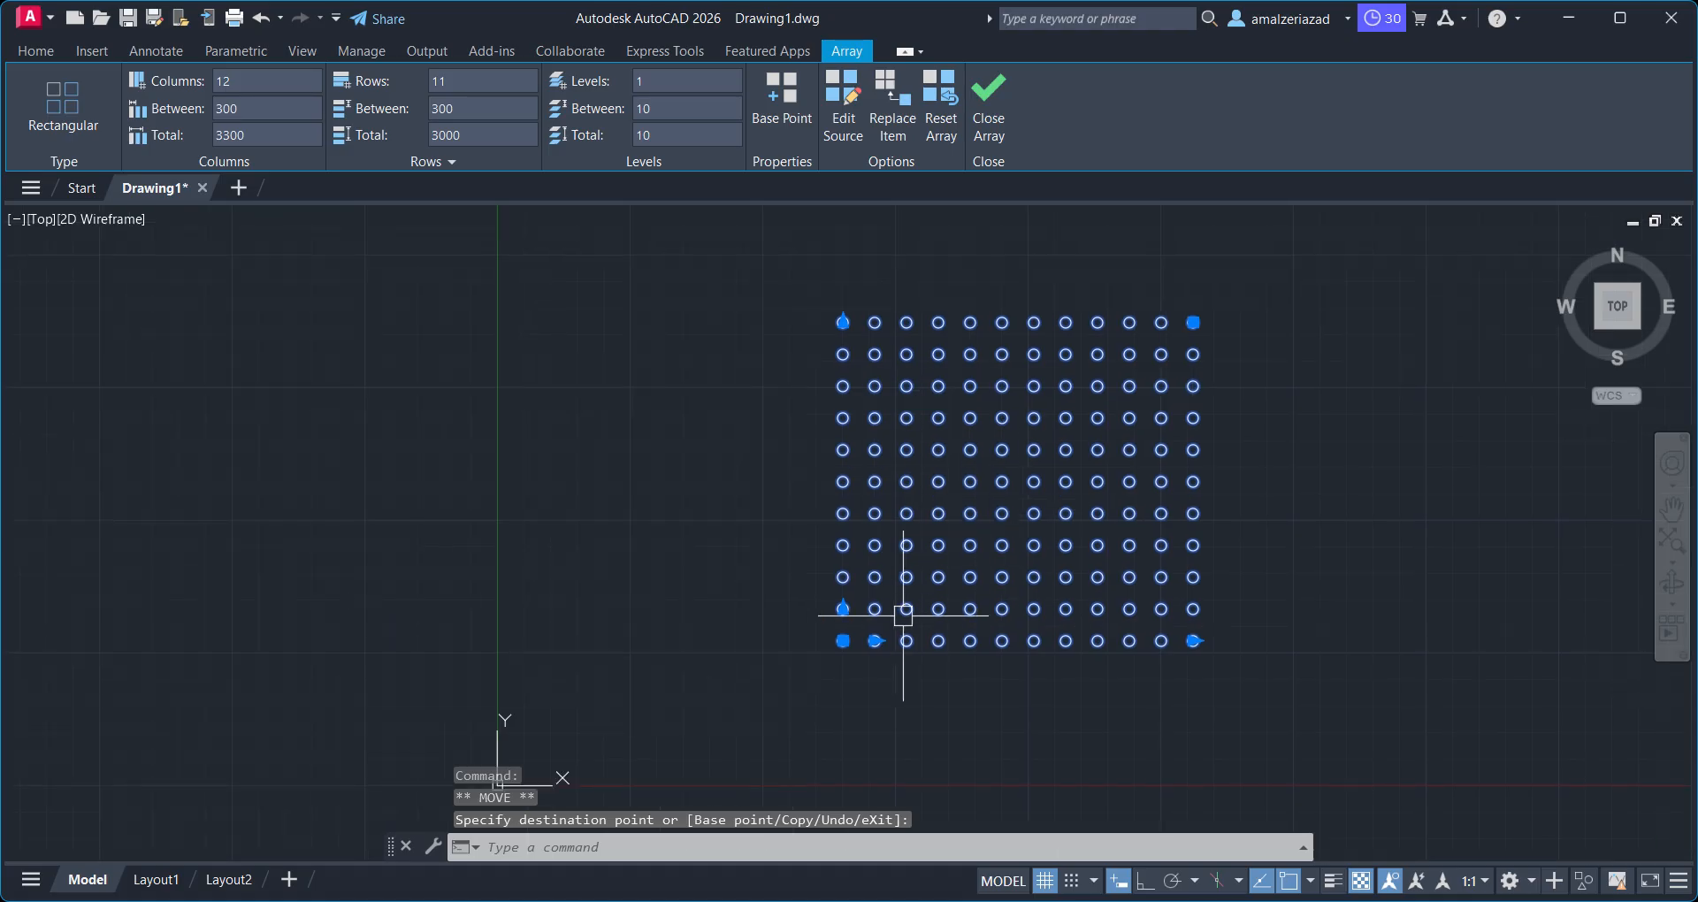
click(257, 108)
text(150)
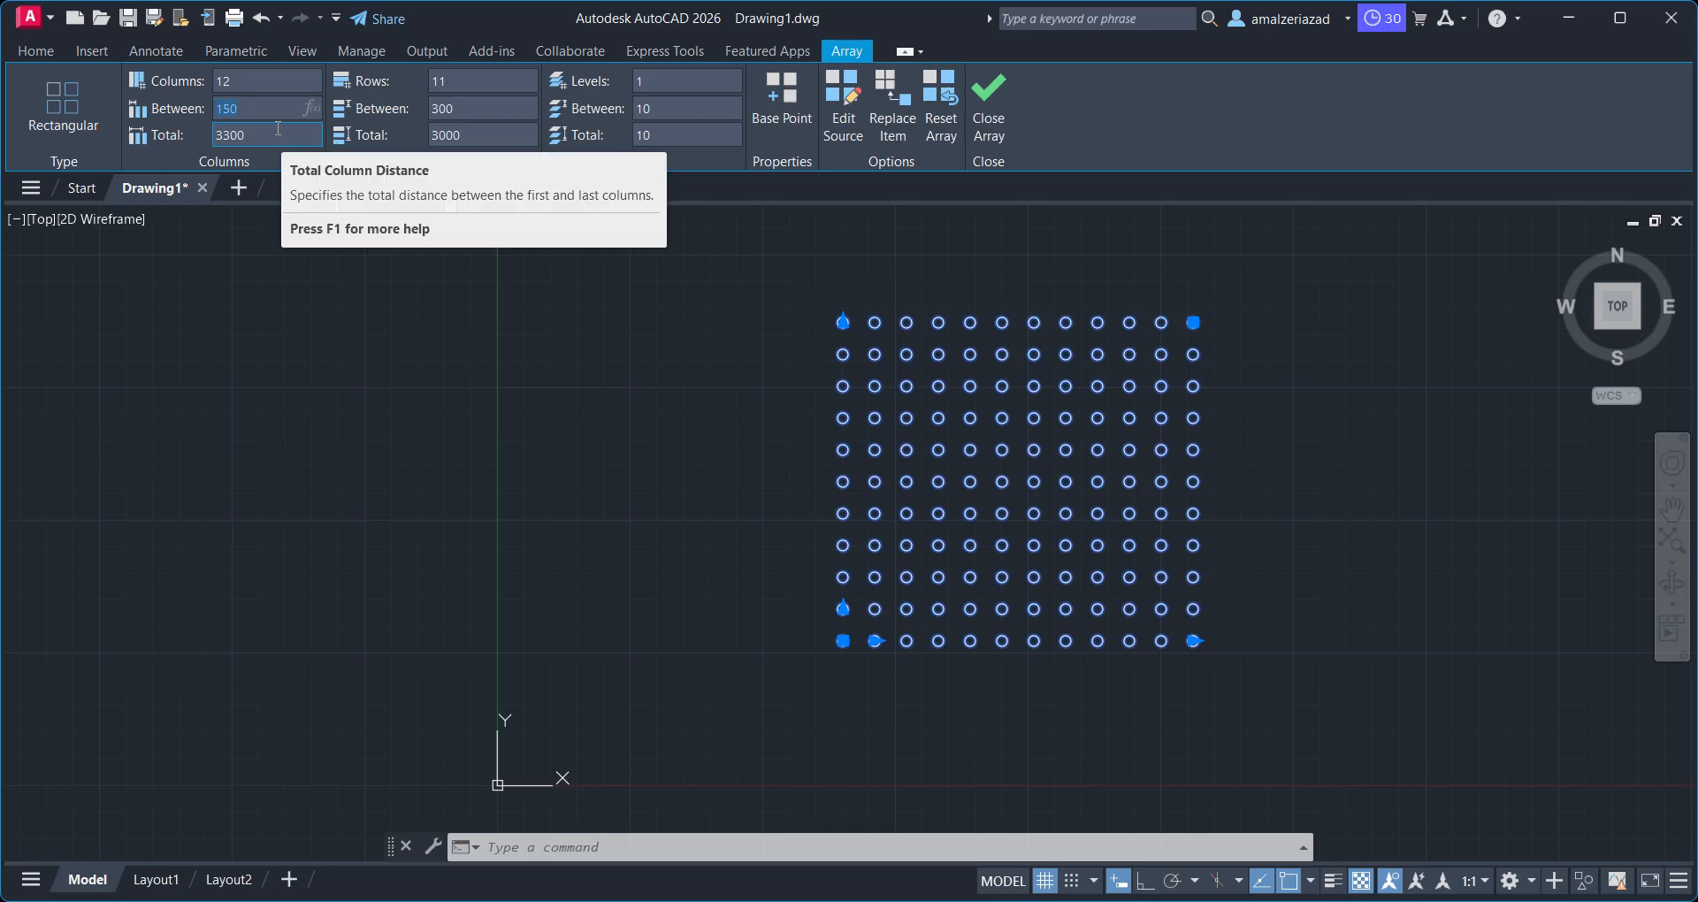
key(Return)
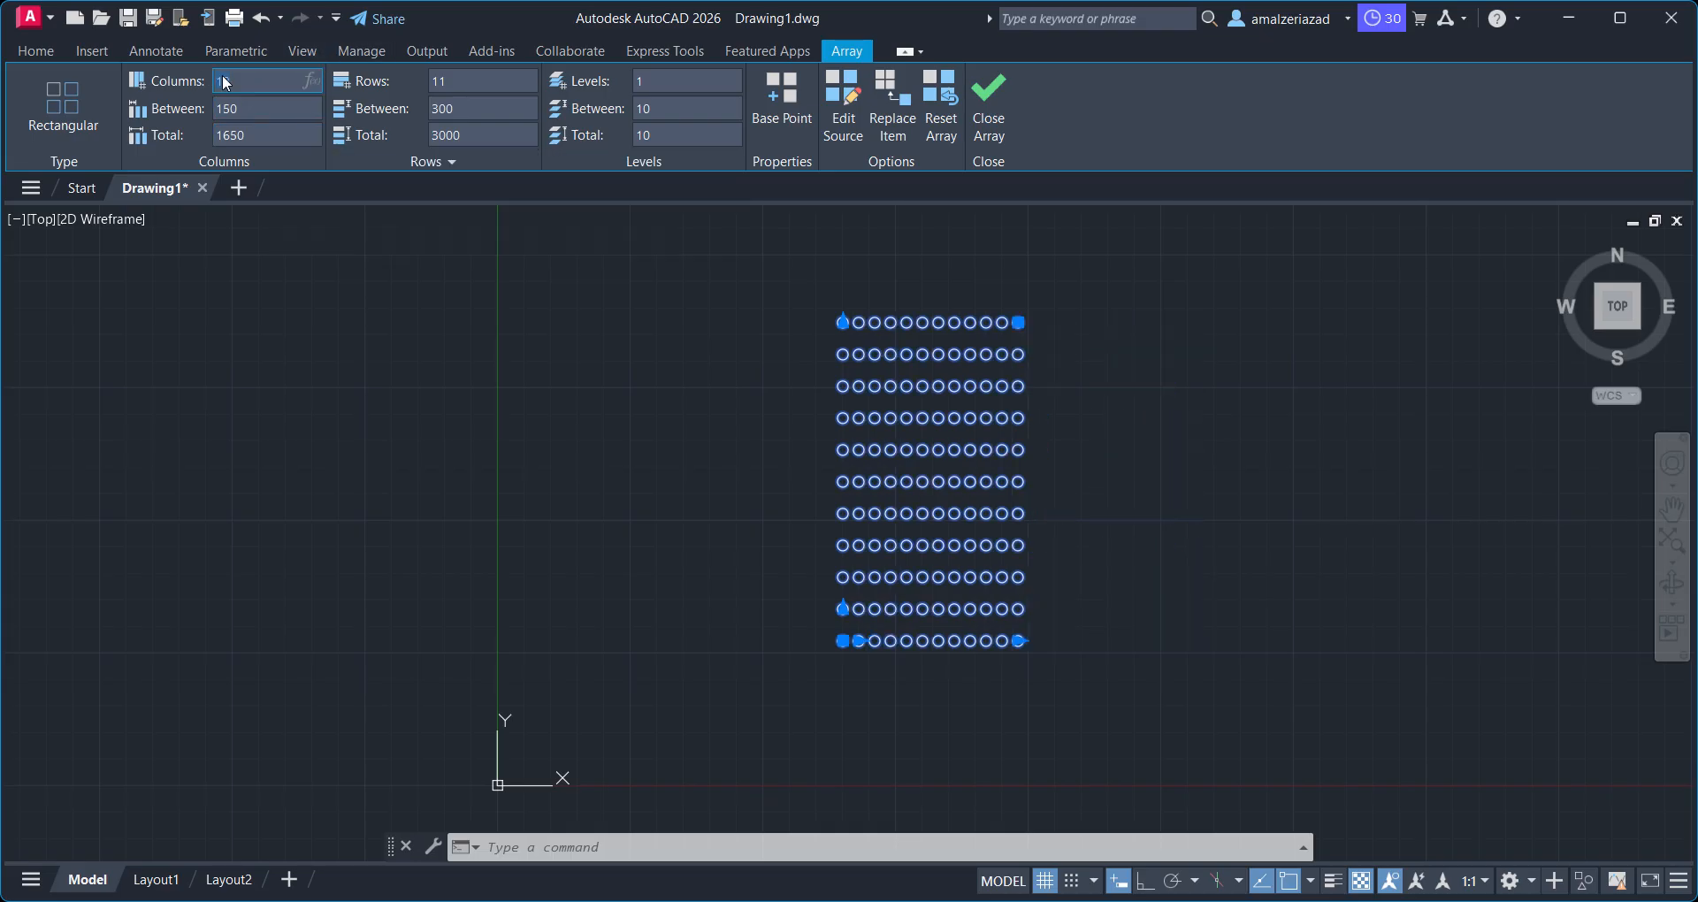
text(3)
key(Return)
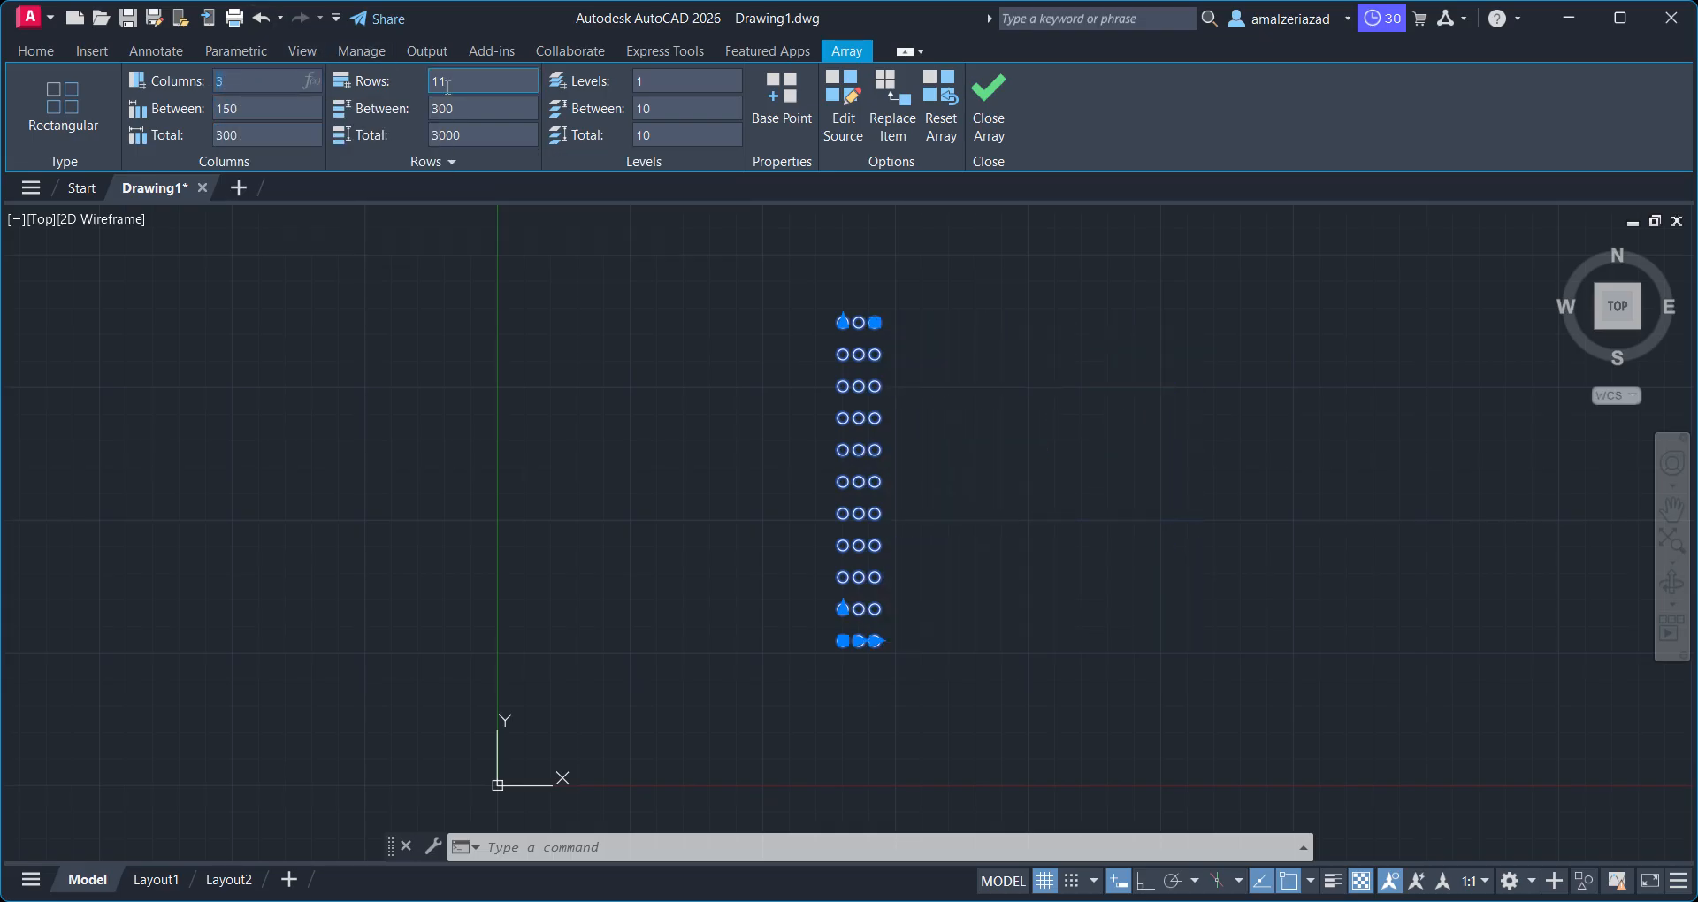
Set the array's row count to 3 and its row spacing to 150, and finish editing the array
key(Return)
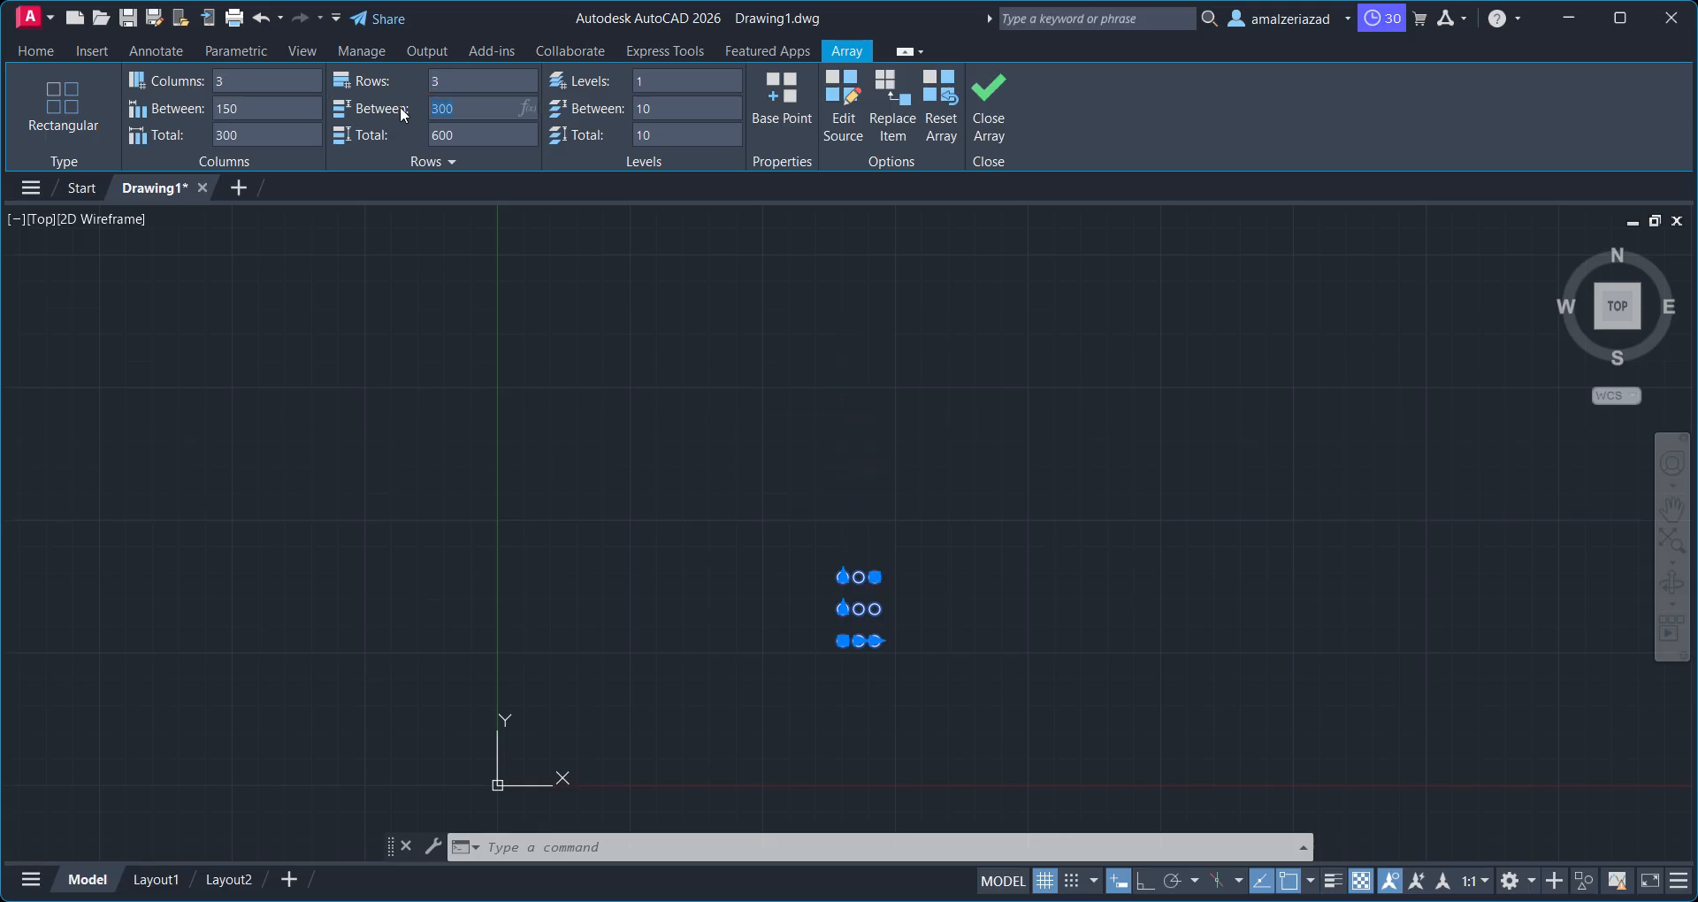
scroll(837, 637, up, 5)
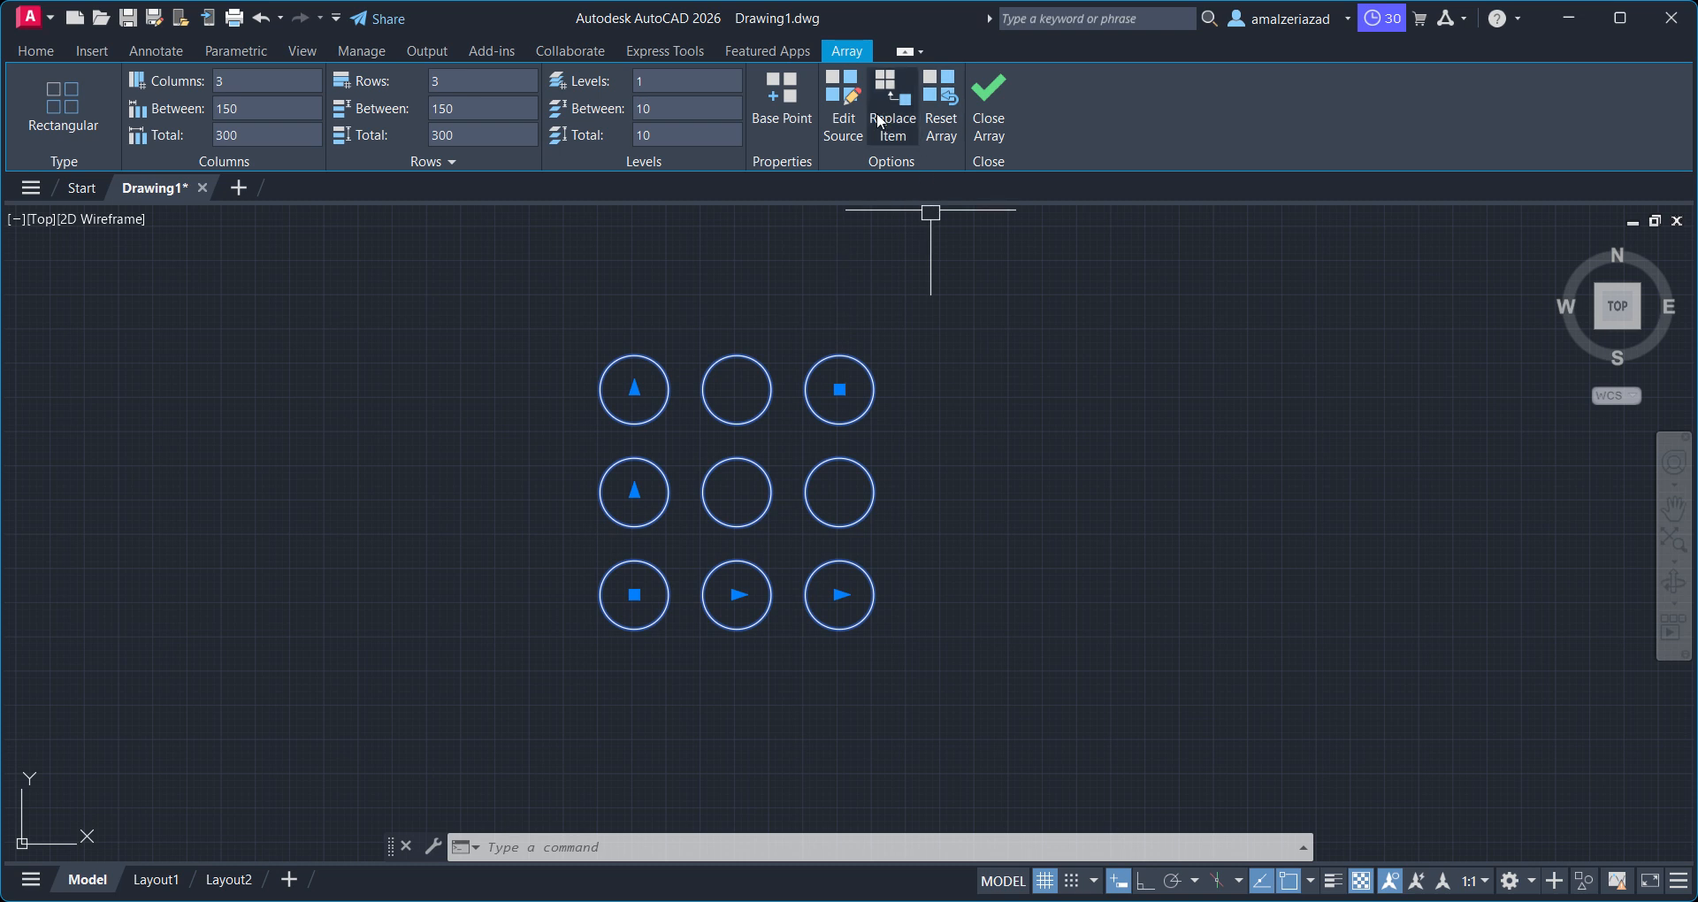
click(996, 126)
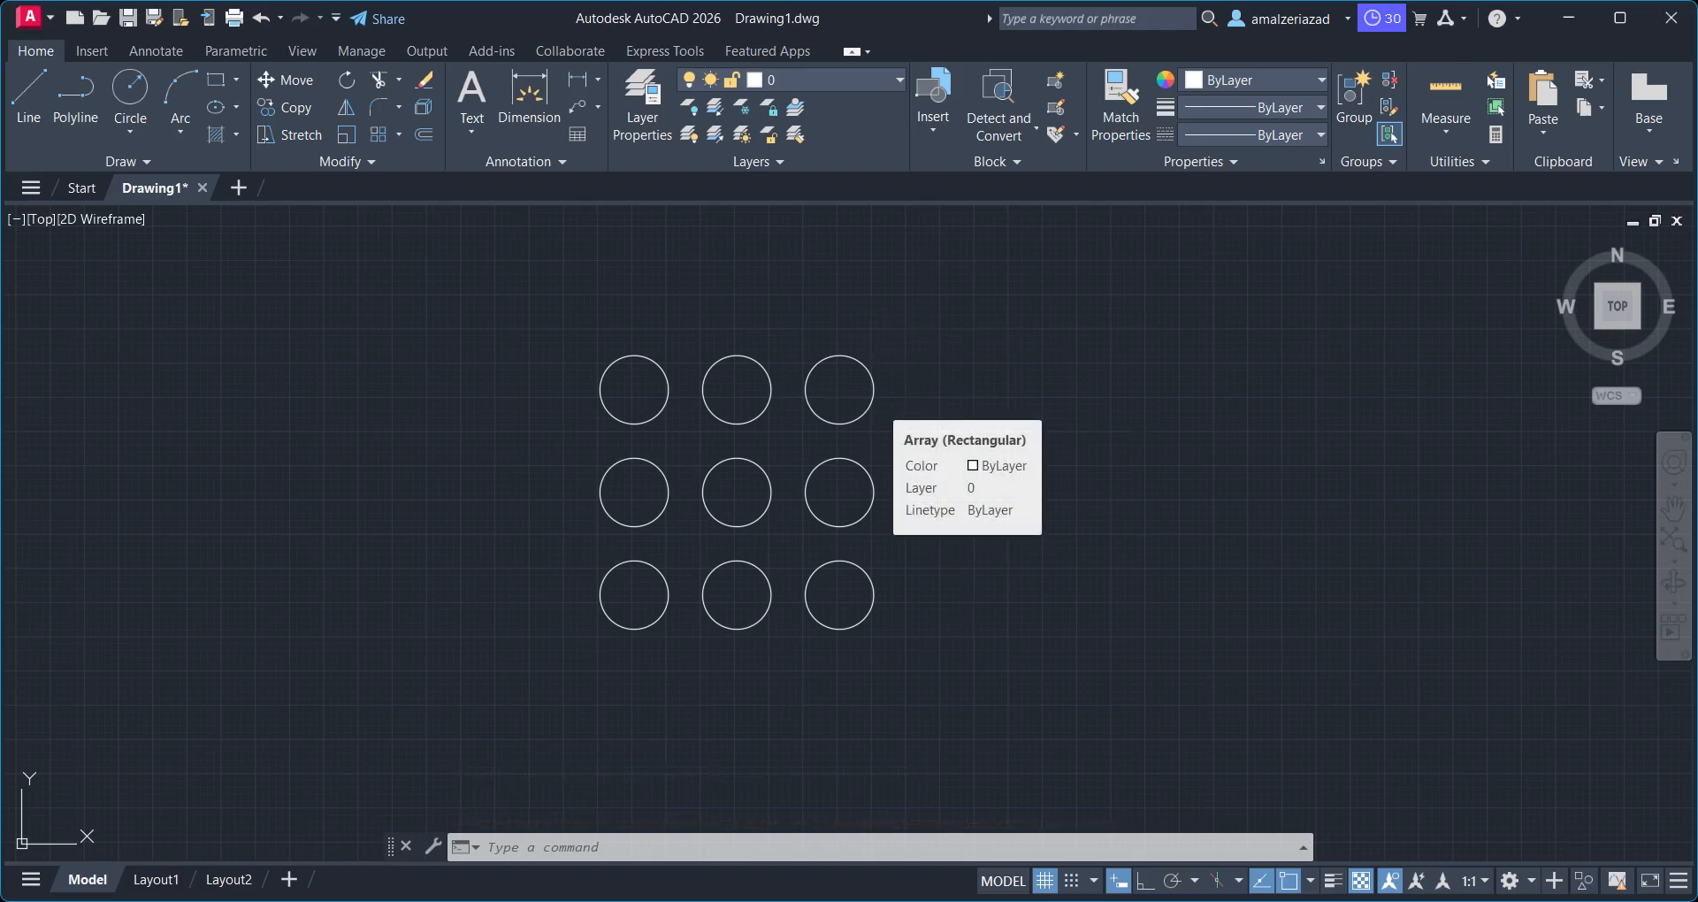
Select the circle array and explode it into individual circles
click(874, 395)
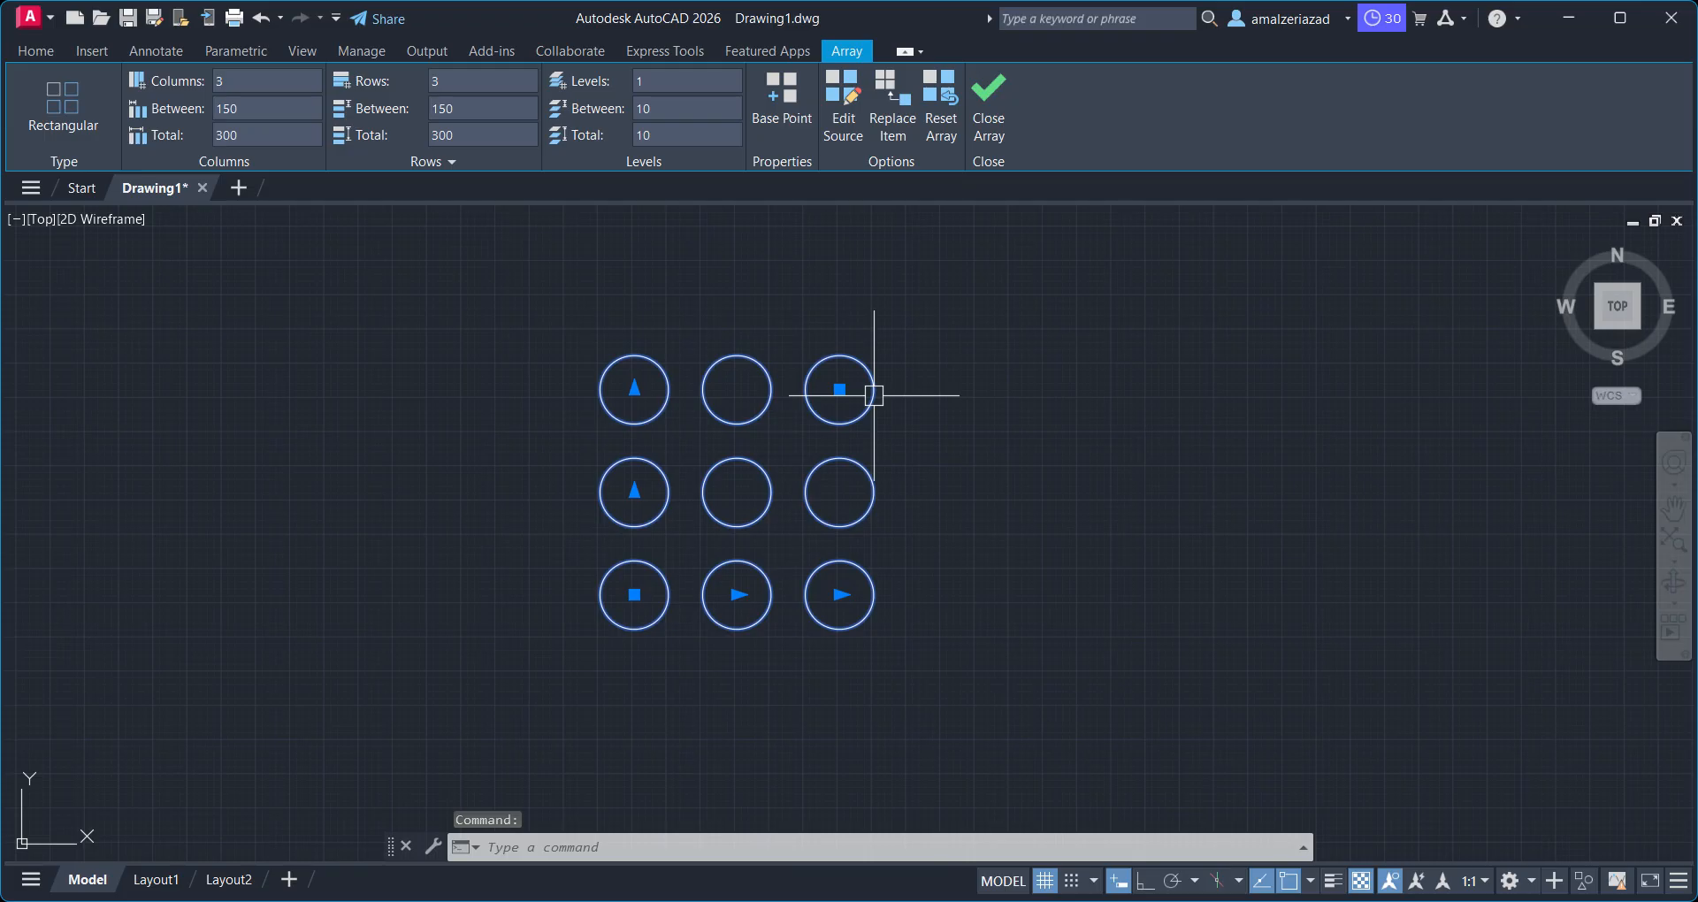
click(36, 50)
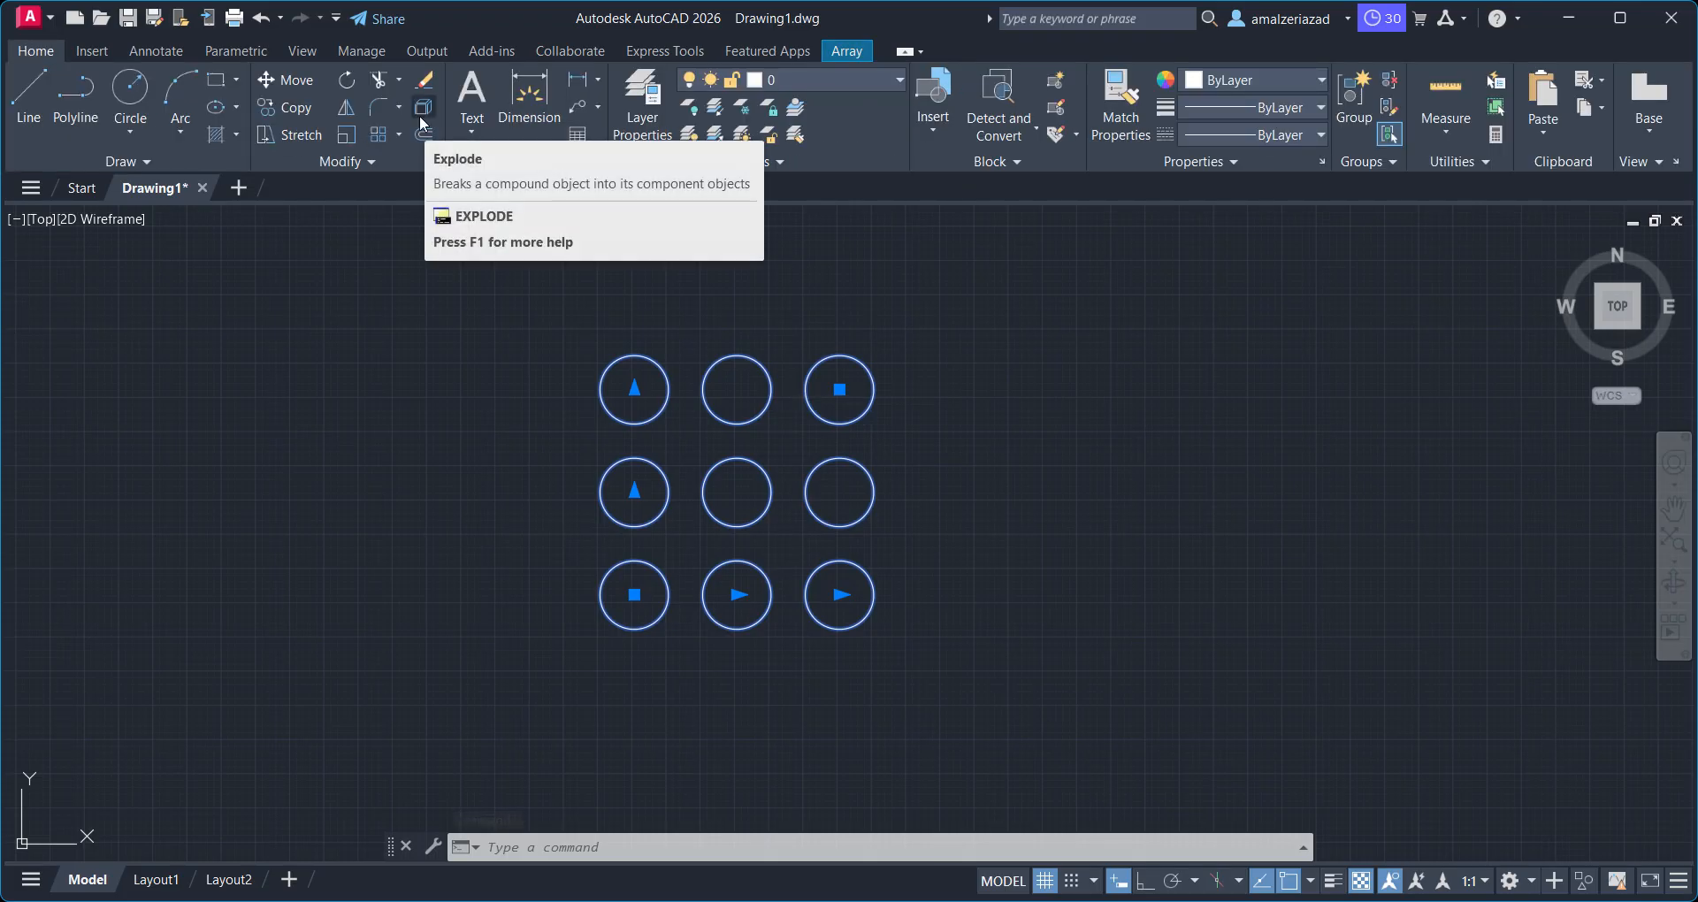
click(422, 117)
Select all nine exploded circles one by one, and undo the explode
click(642, 428)
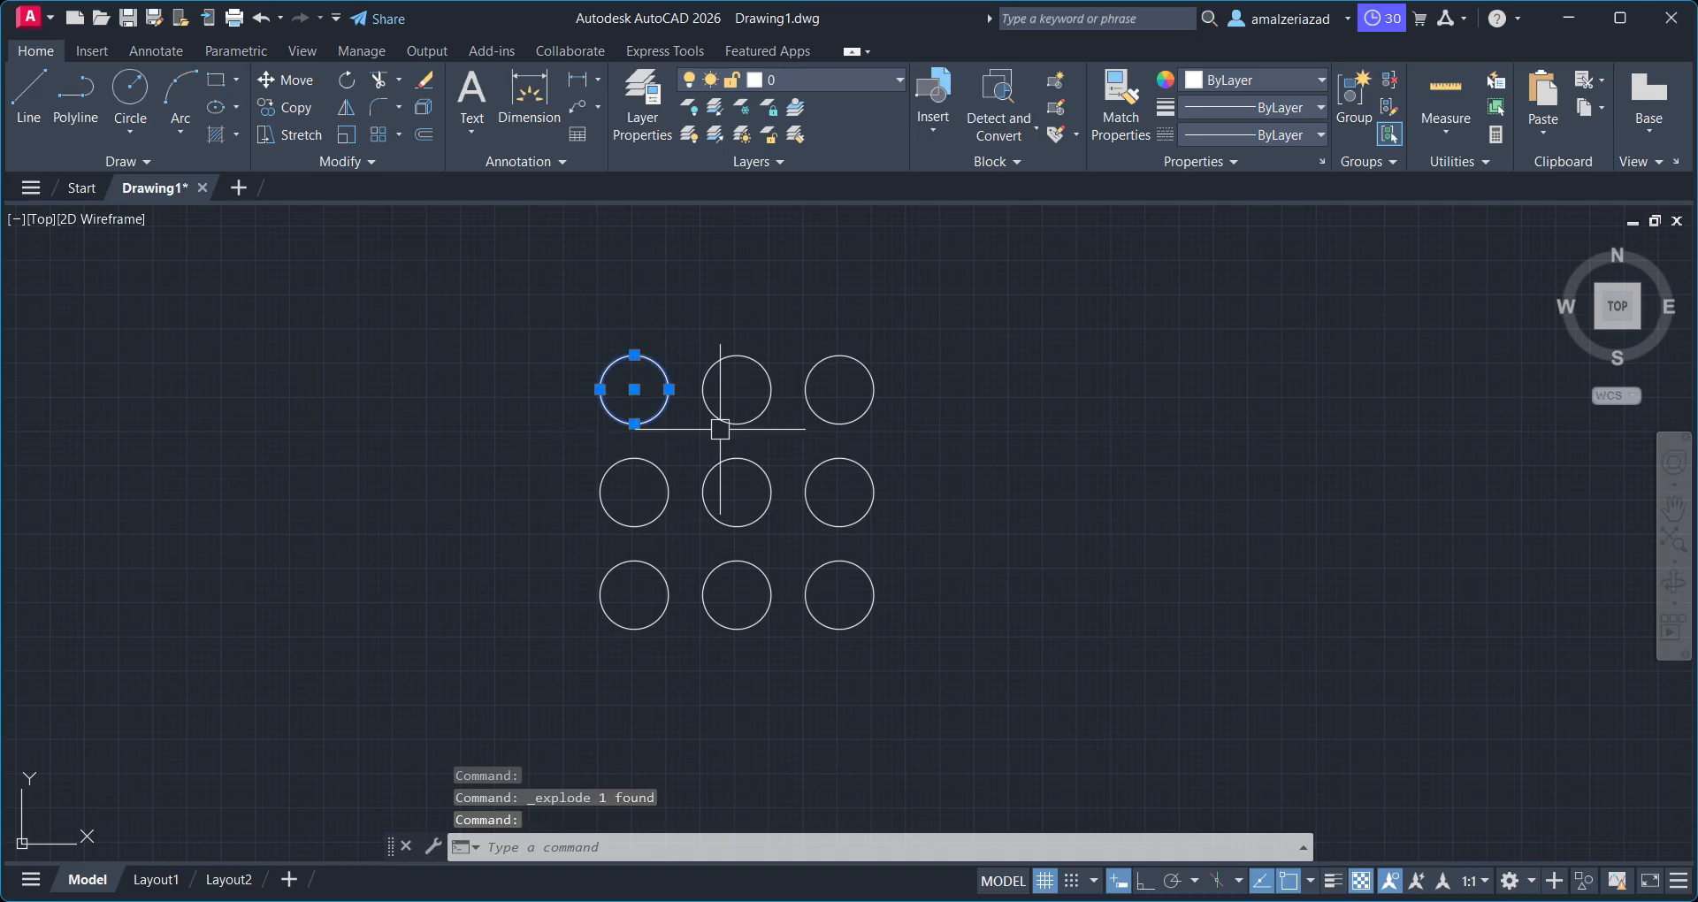
click(721, 422)
click(809, 413)
click(821, 466)
click(769, 479)
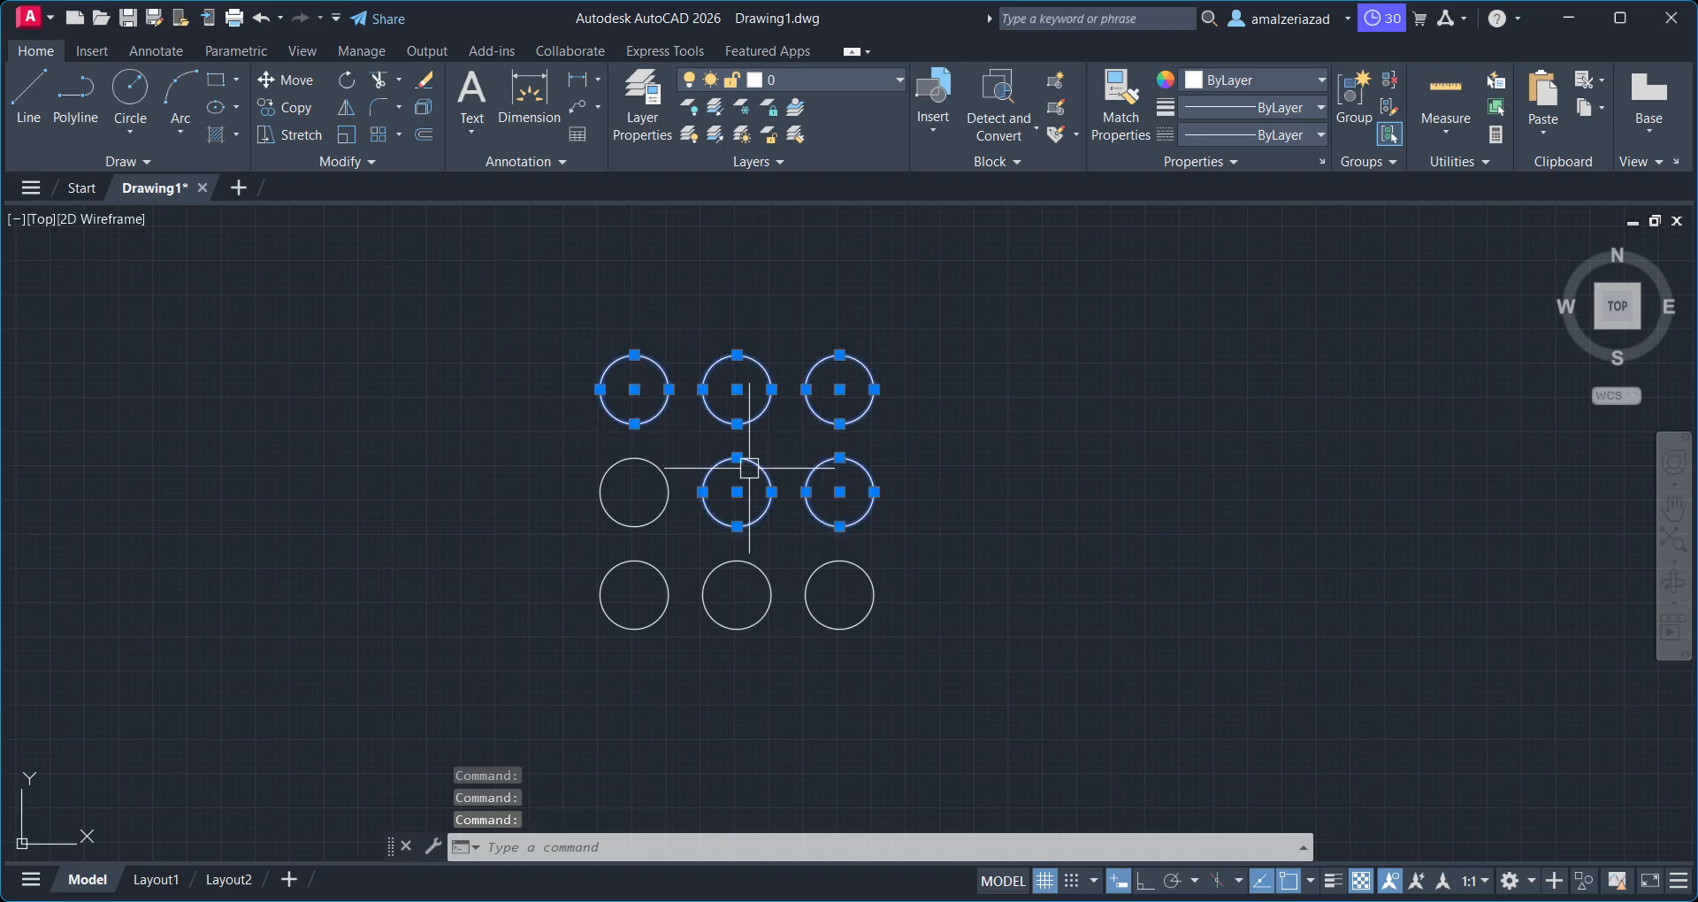
click(649, 472)
click(652, 568)
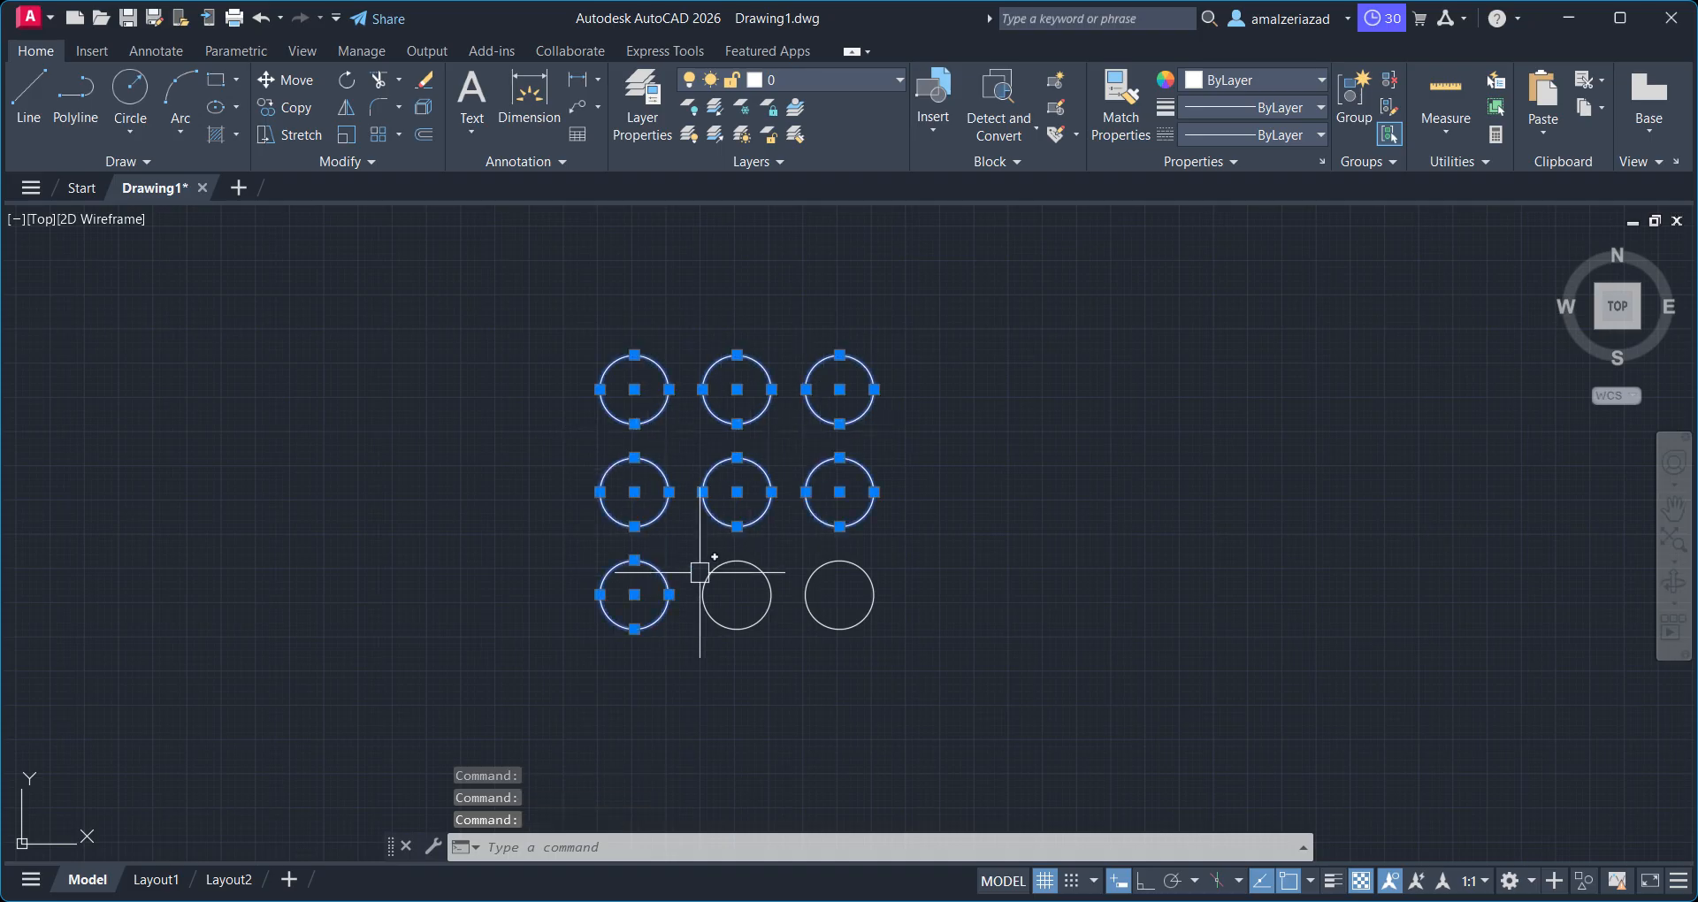
click(703, 576)
click(856, 564)
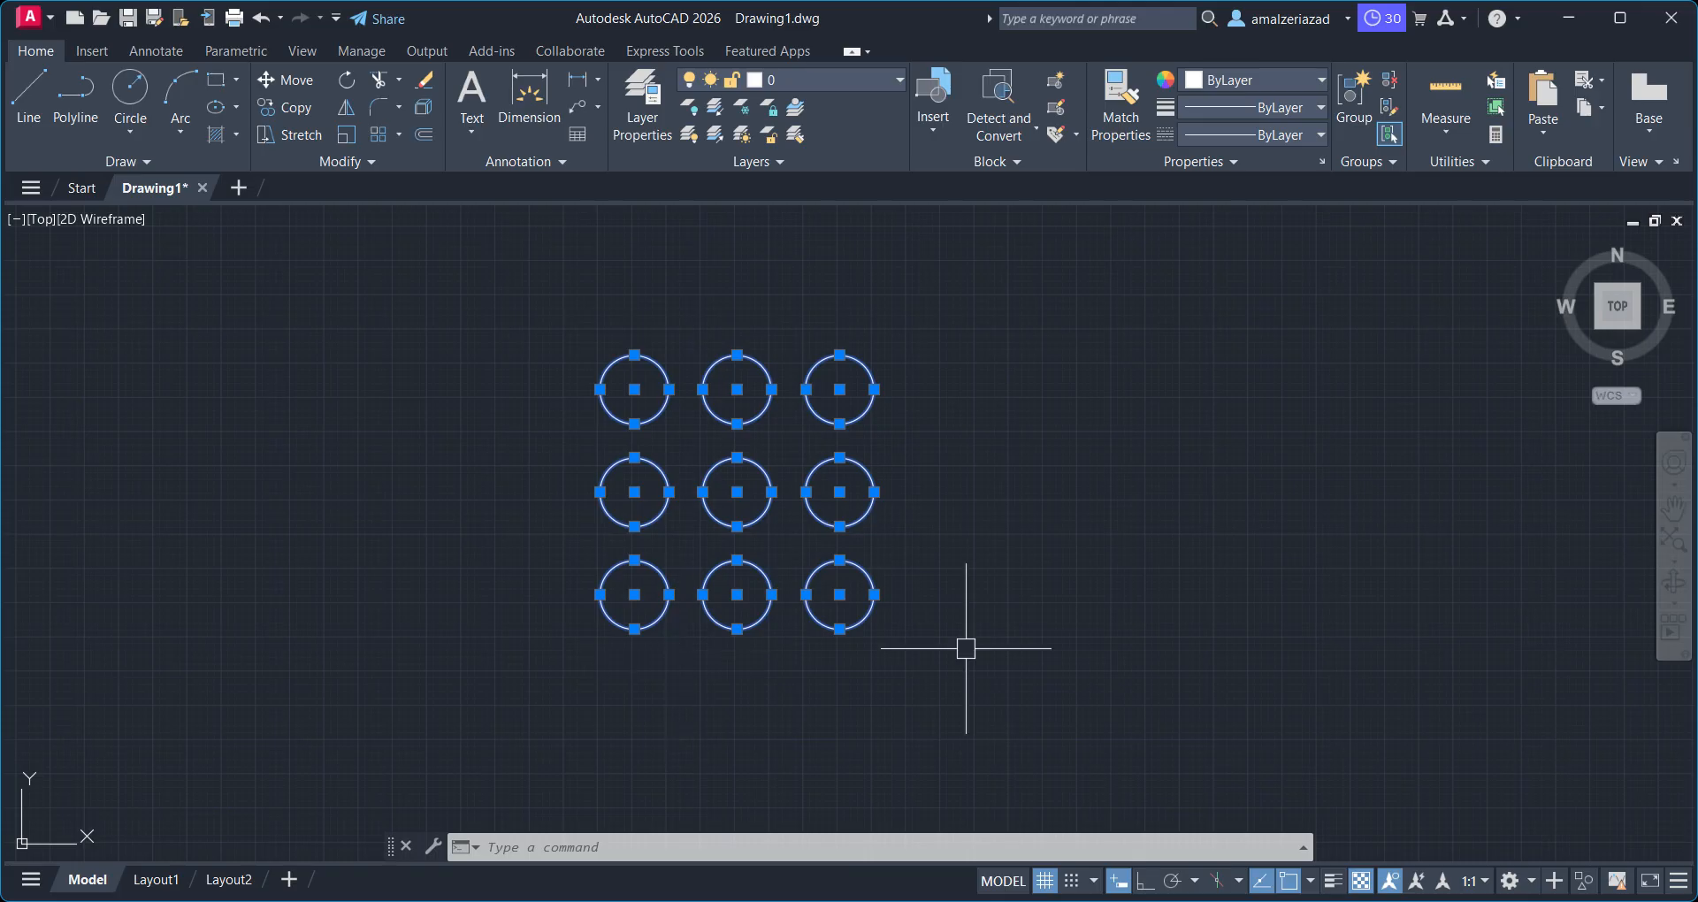
key(ctrl+z)
Select the array and open its source for editing, using the upper-left circle as the item to edit
click(871, 584)
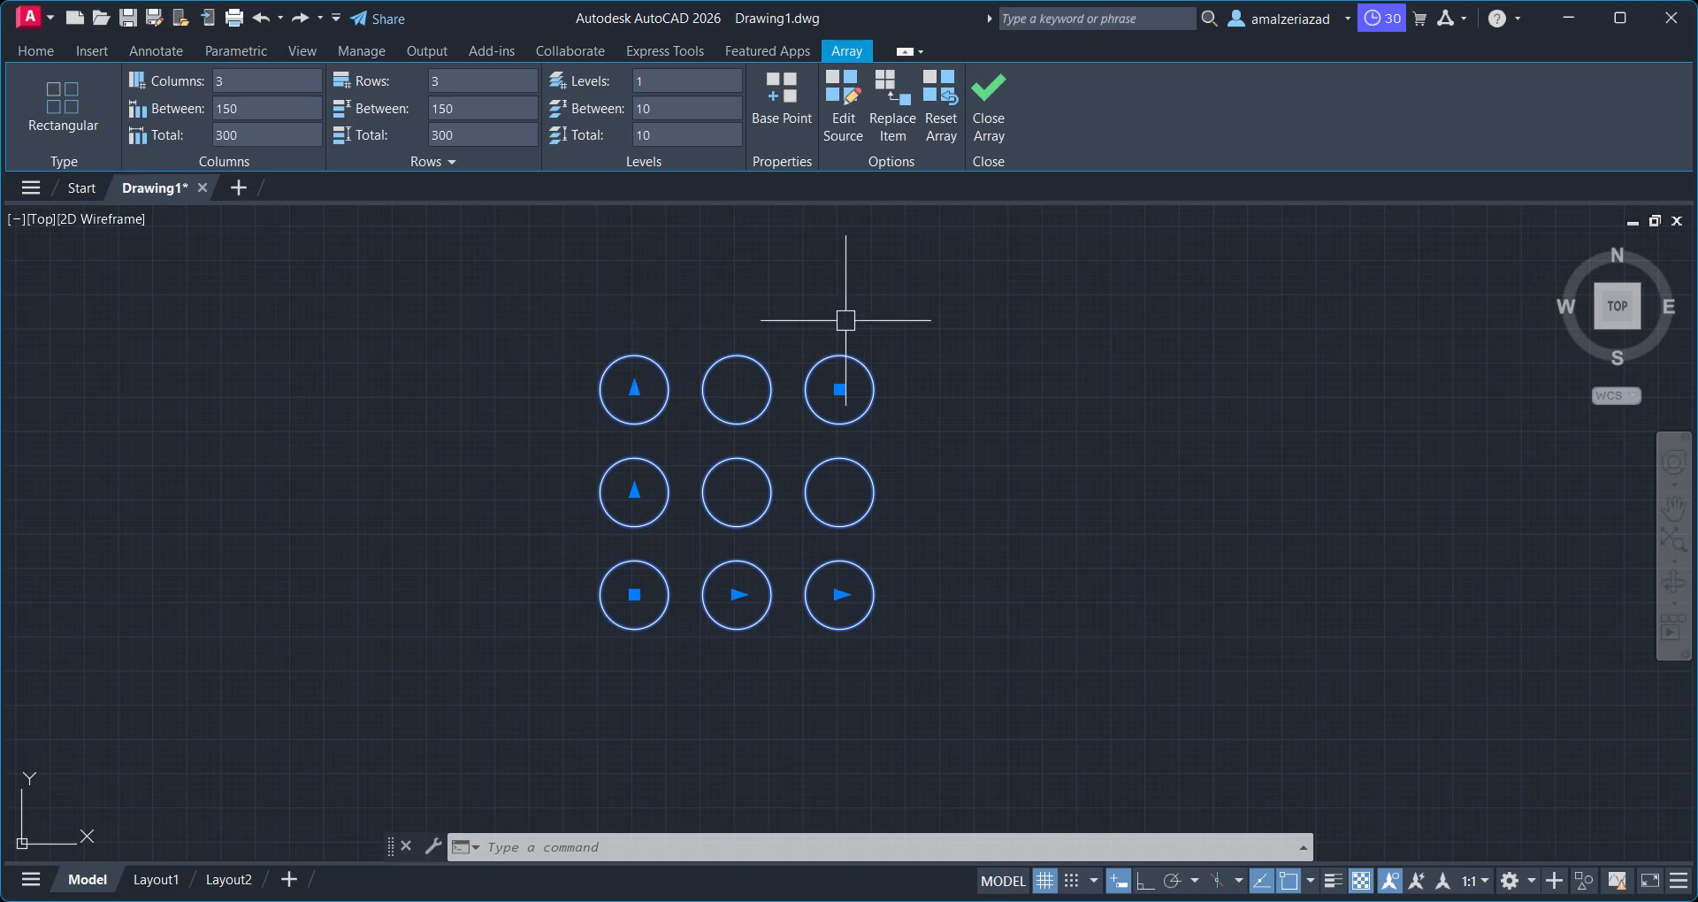
scroll(653, 398, up, 4)
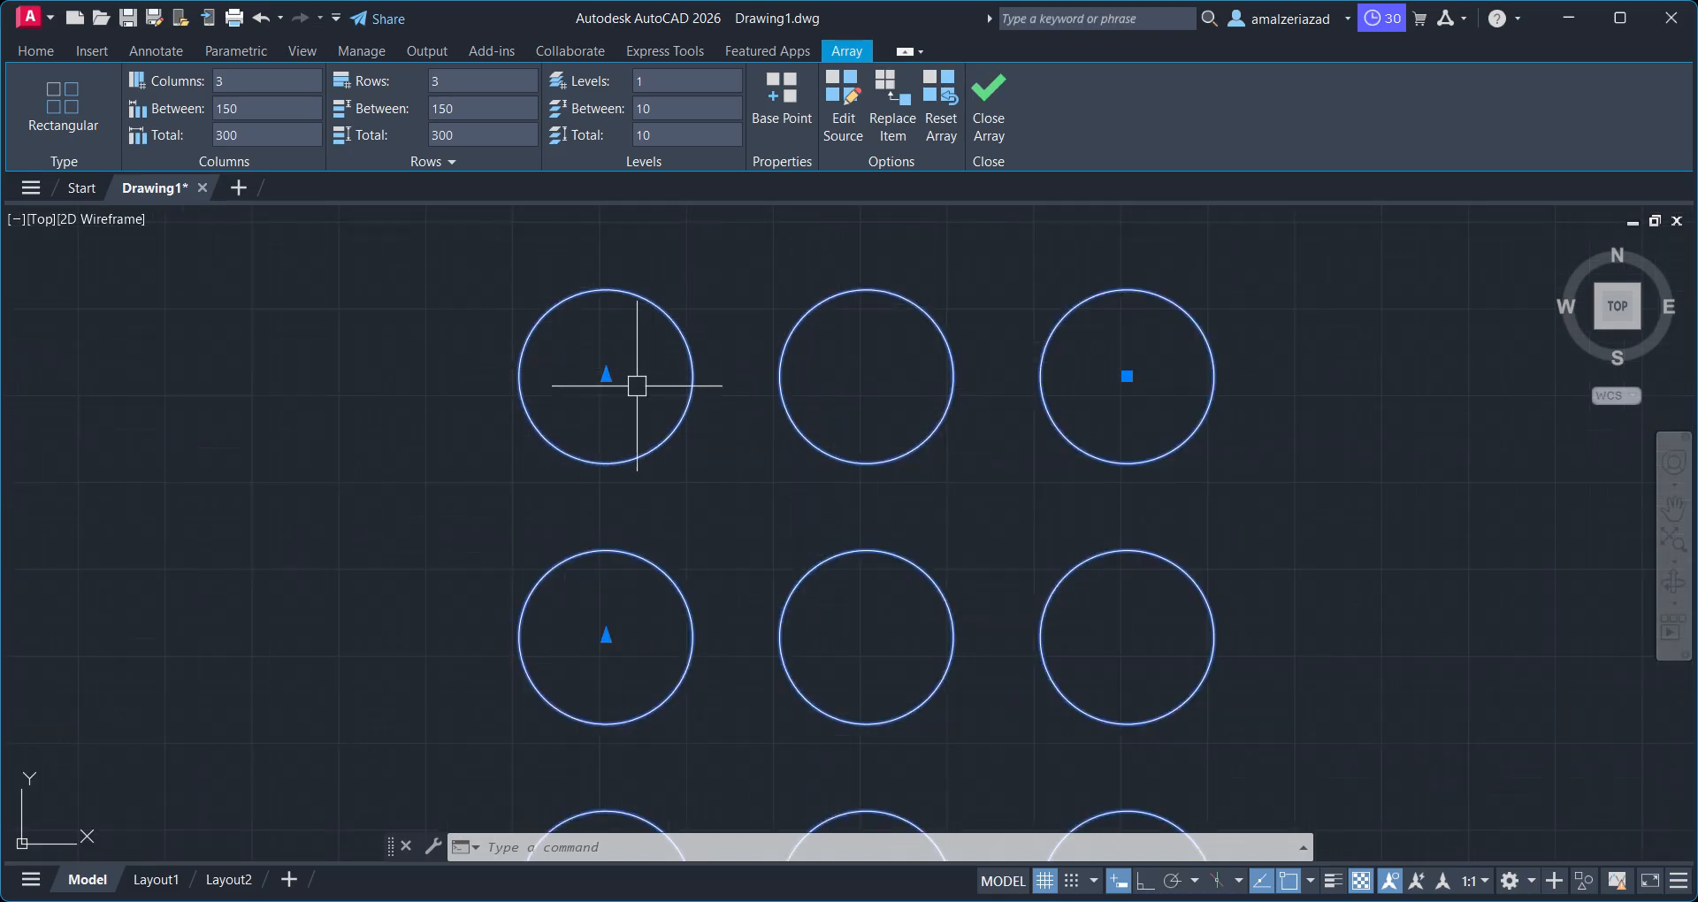
scroll(637, 385, down, 4)
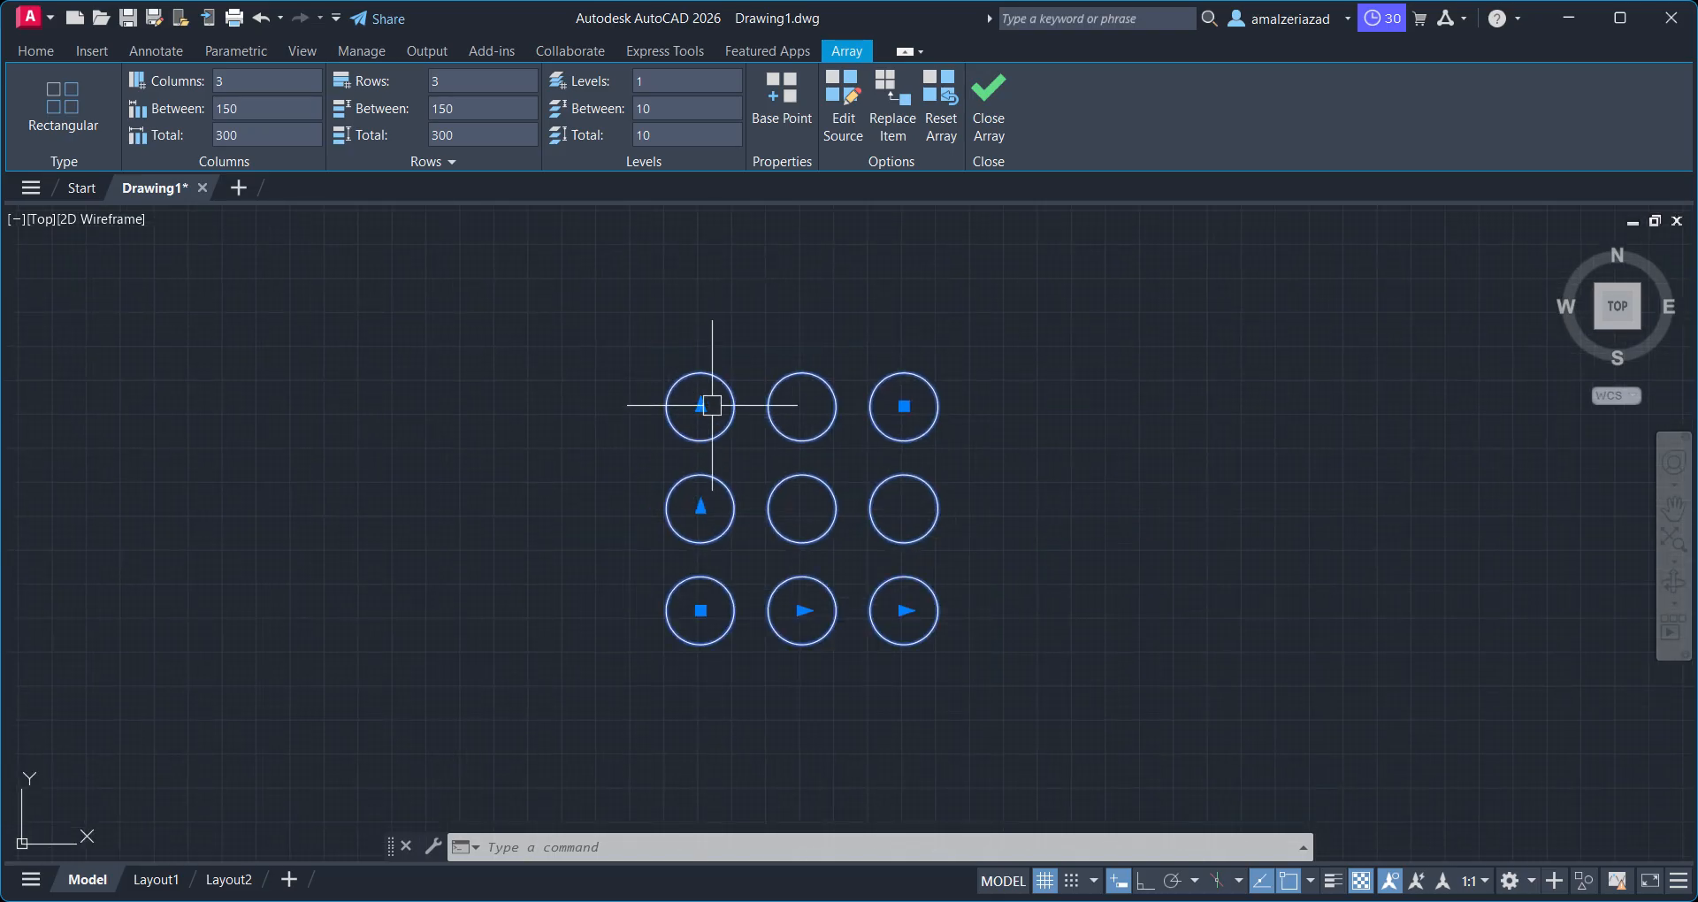
click(843, 117)
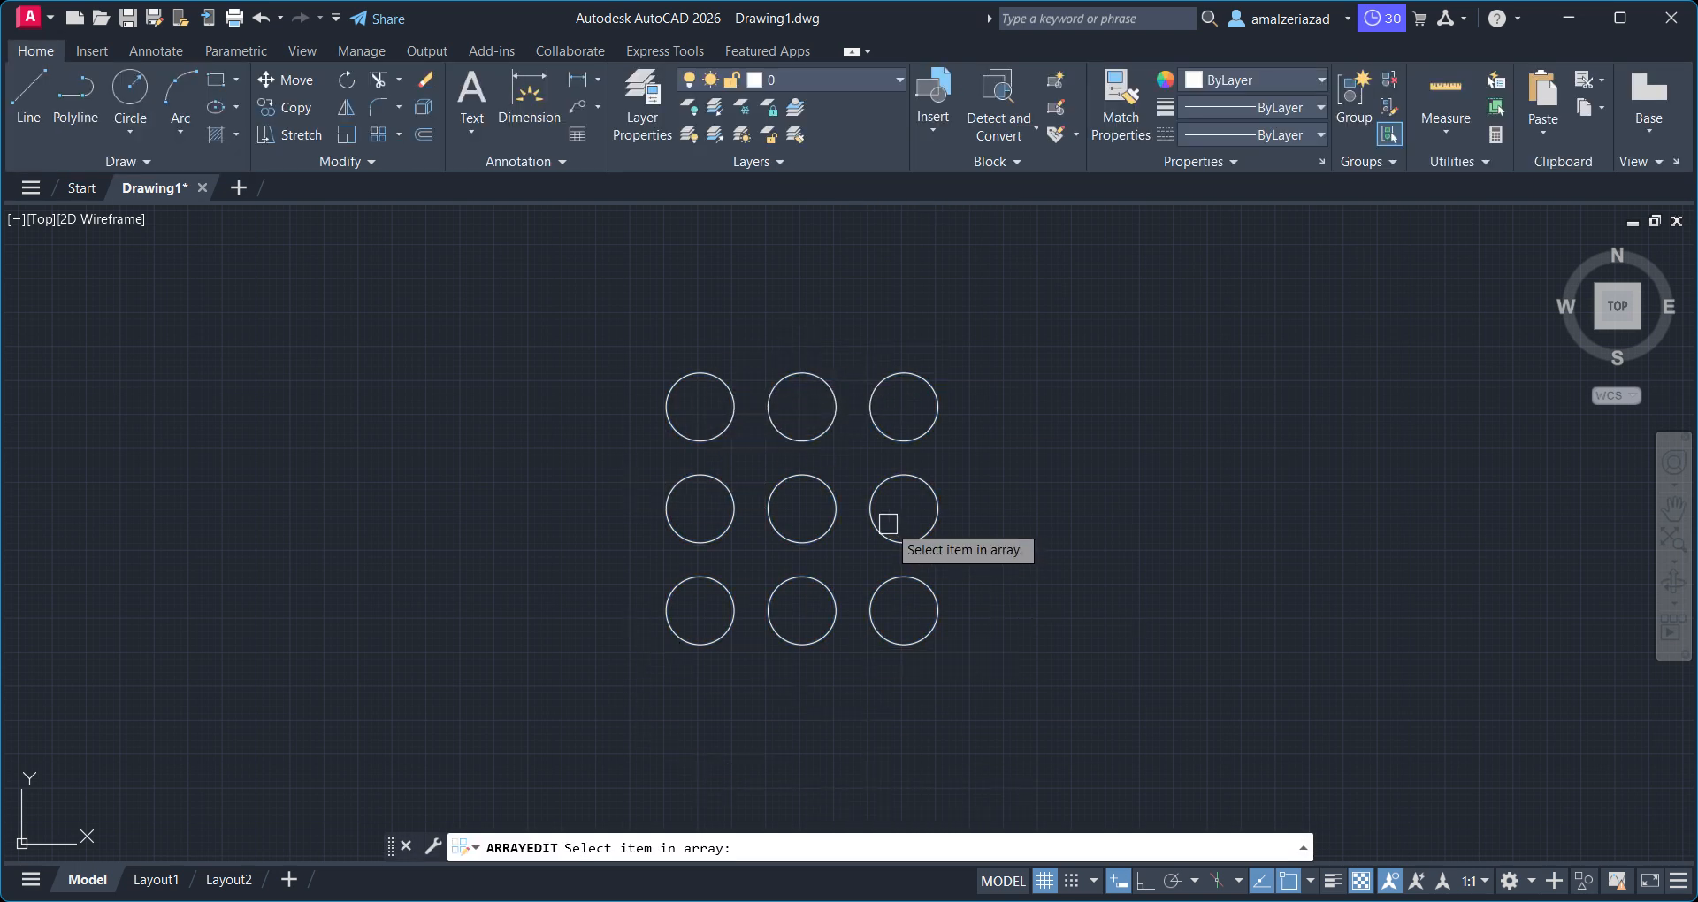
click(727, 432)
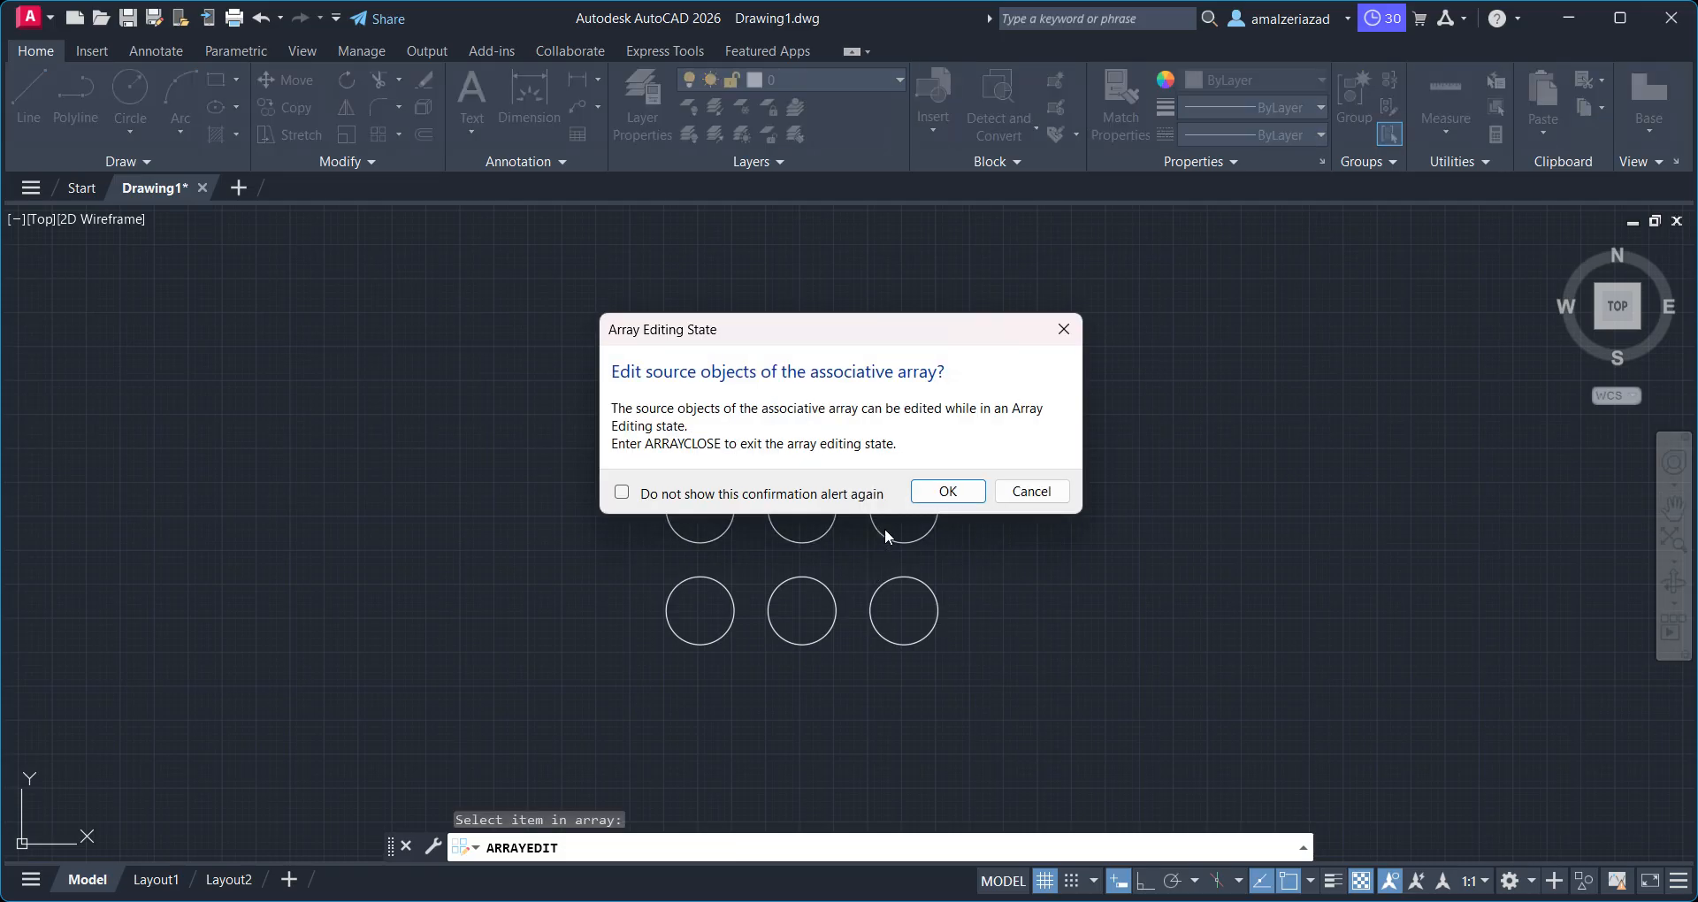
click(947, 491)
scroll(738, 422, up, 2)
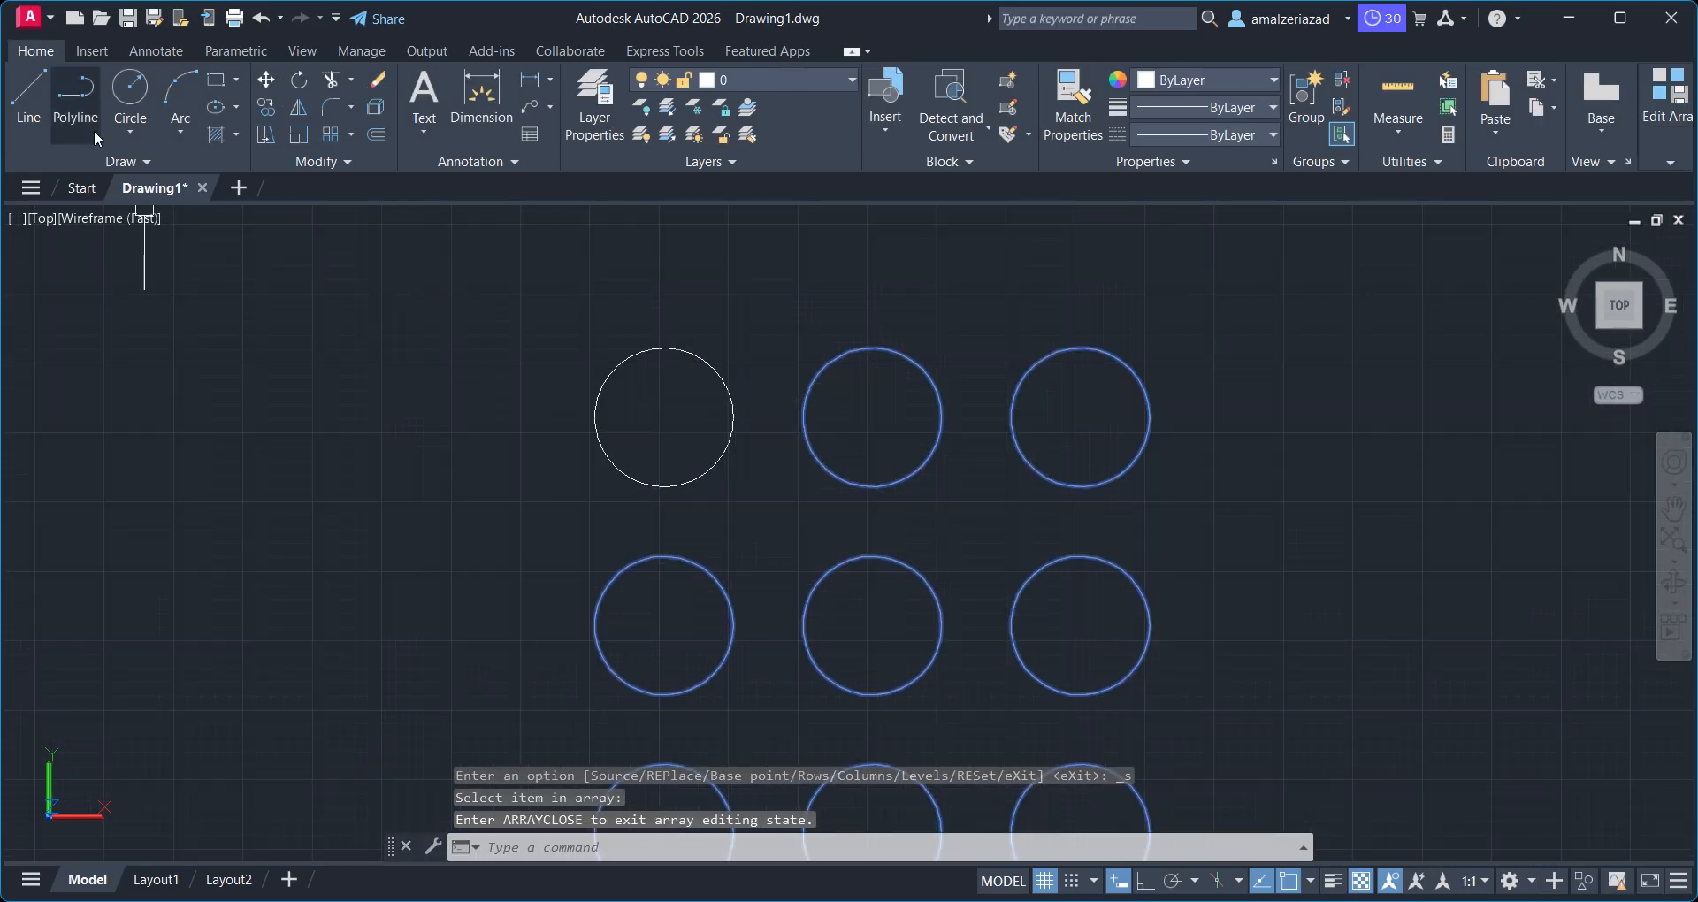
Draw a zigzag polyline inside the upper-left source circle, connecting points on its circumference and passing through its center
click(75, 92)
click(599, 437)
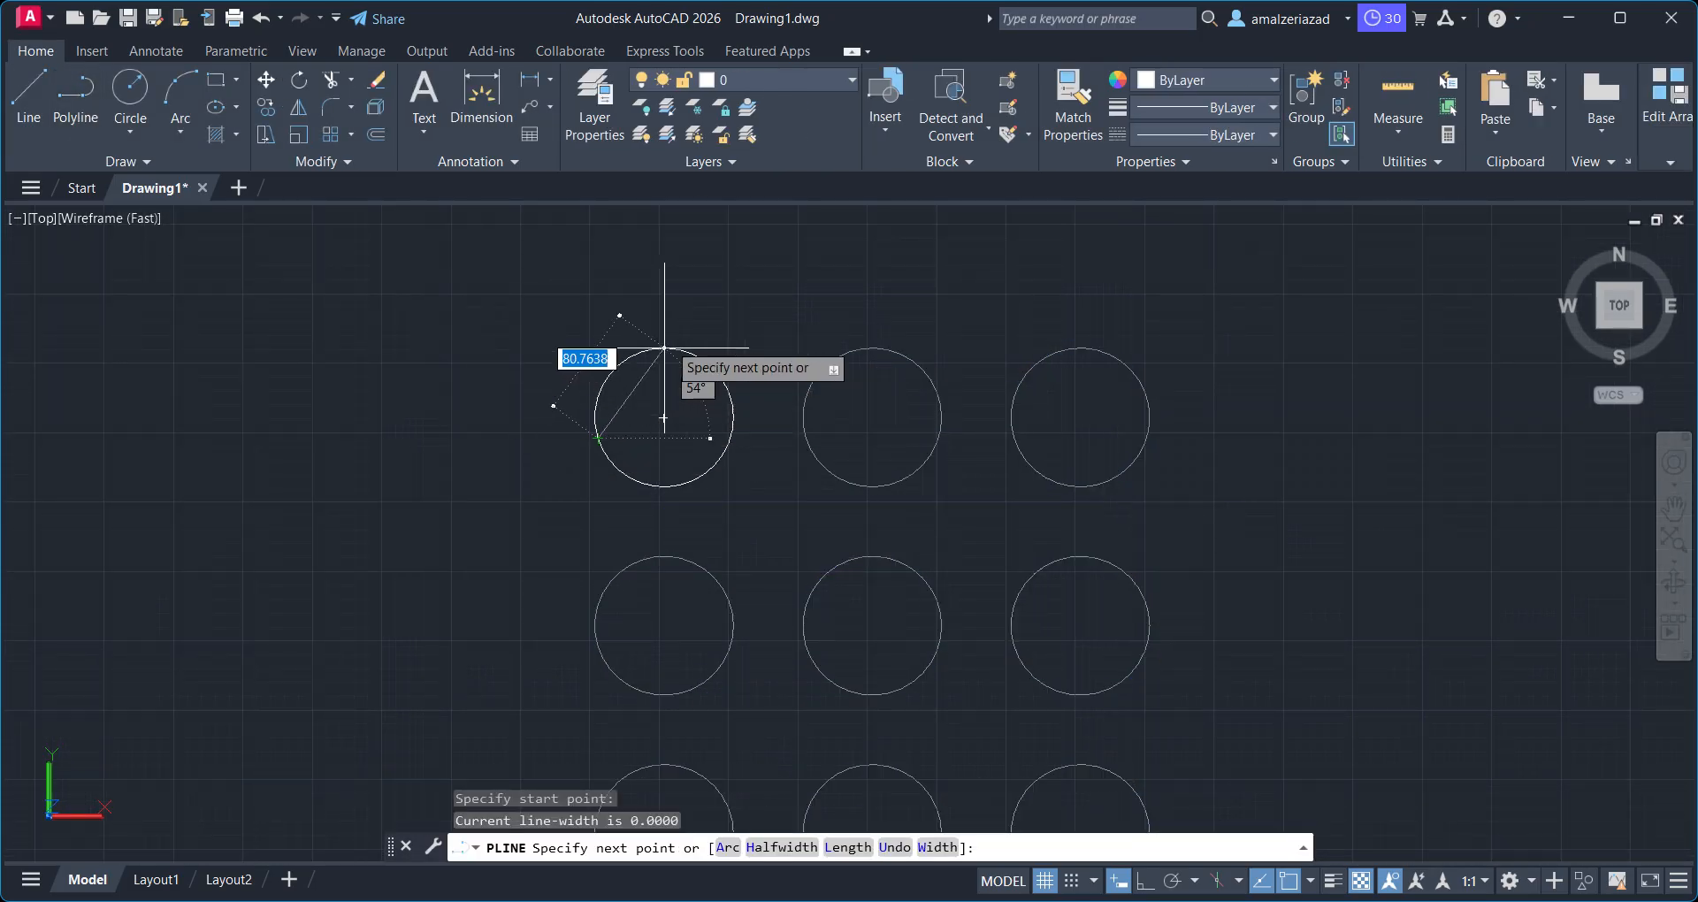
click(664, 348)
click(664, 417)
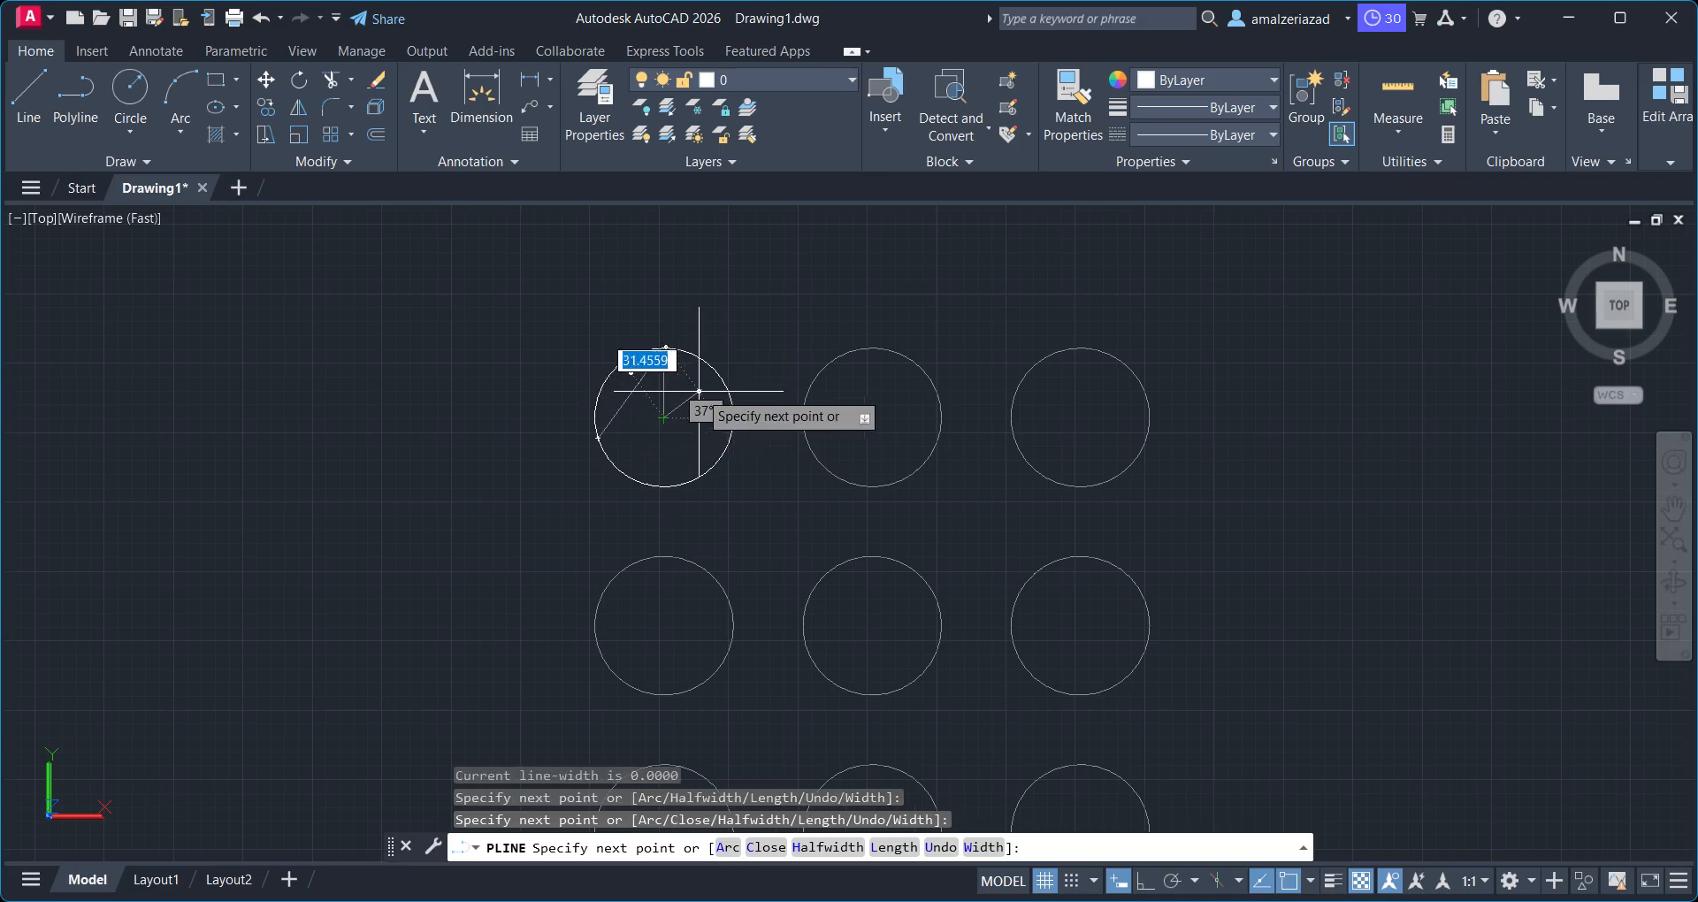
click(713, 368)
click(700, 475)
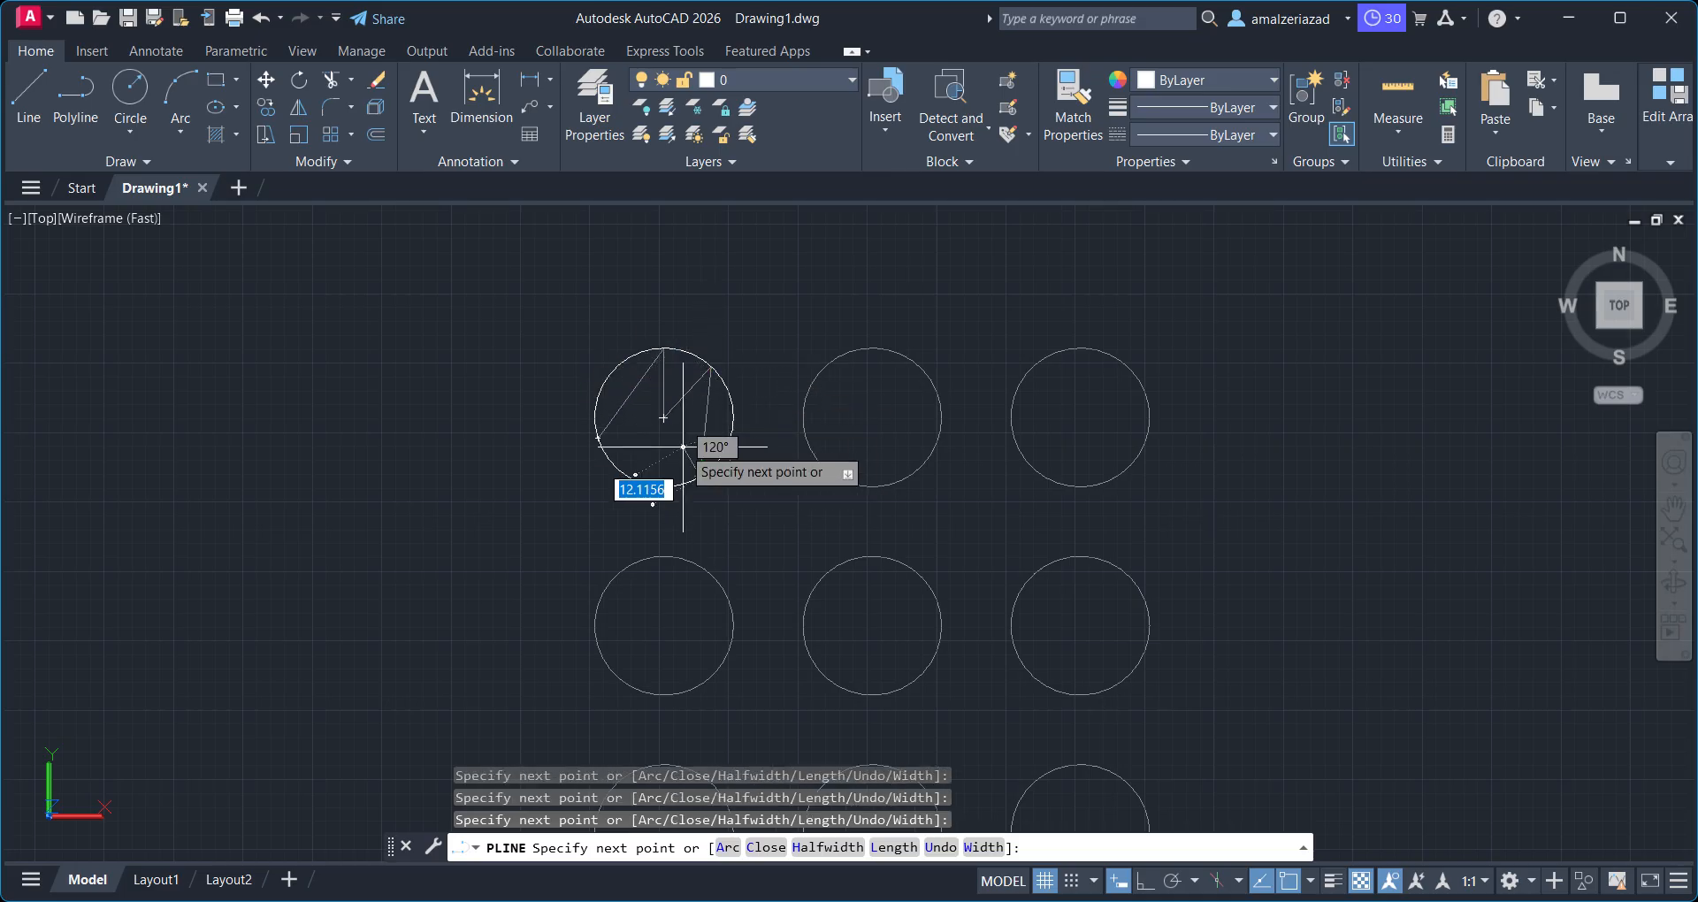
click(604, 432)
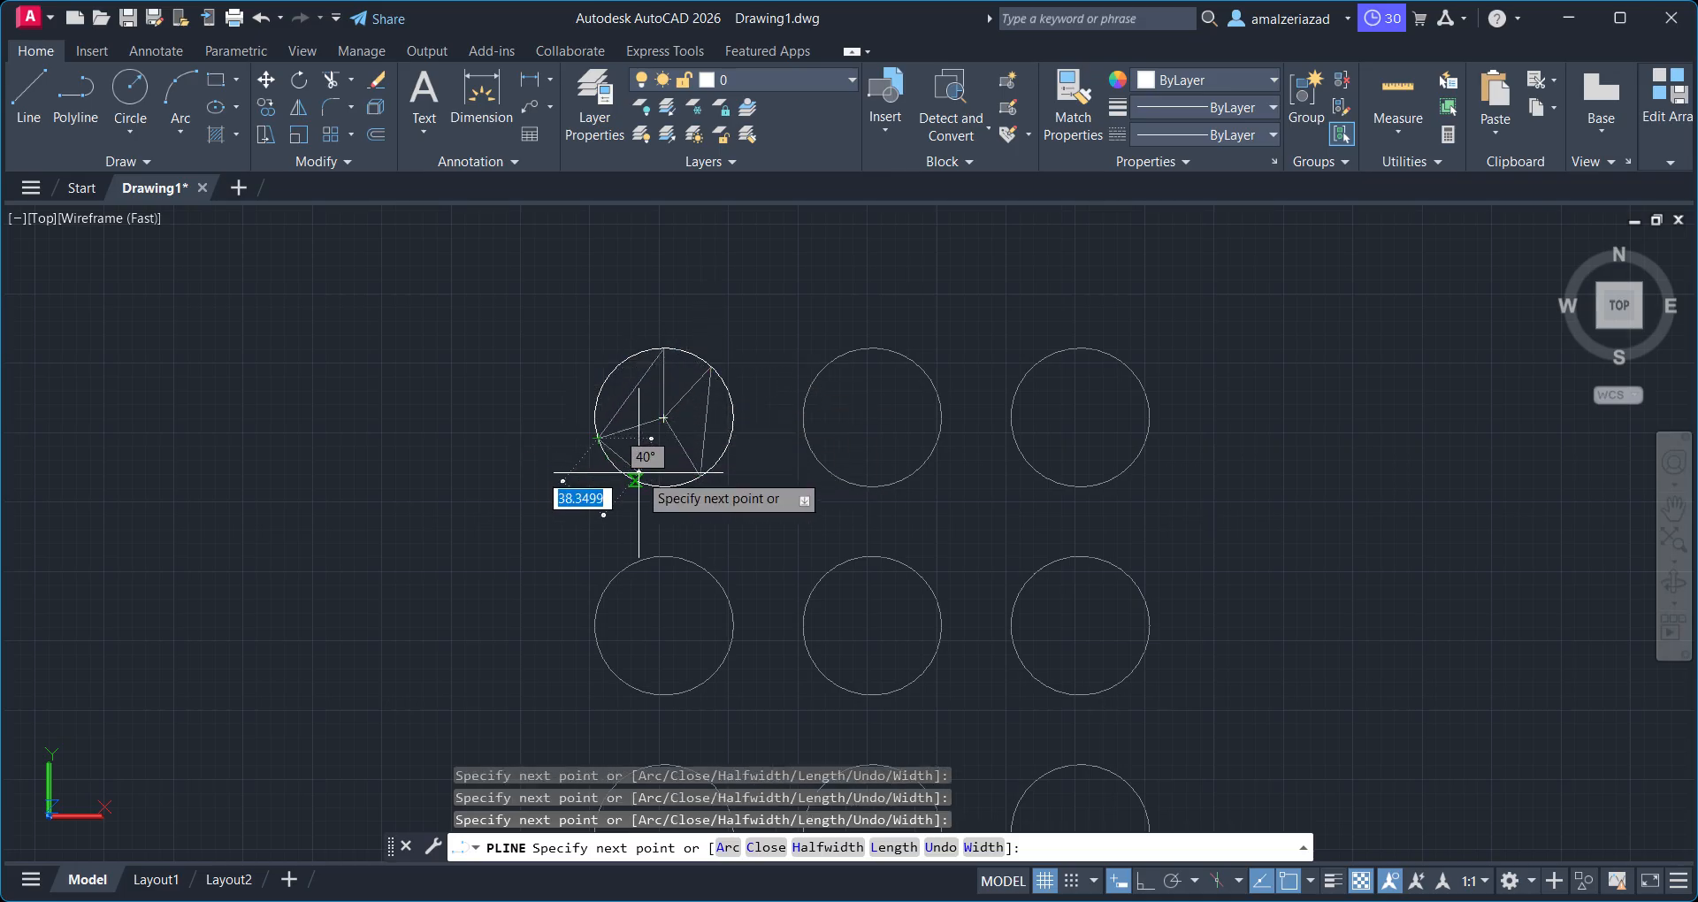
click(734, 418)
click(611, 372)
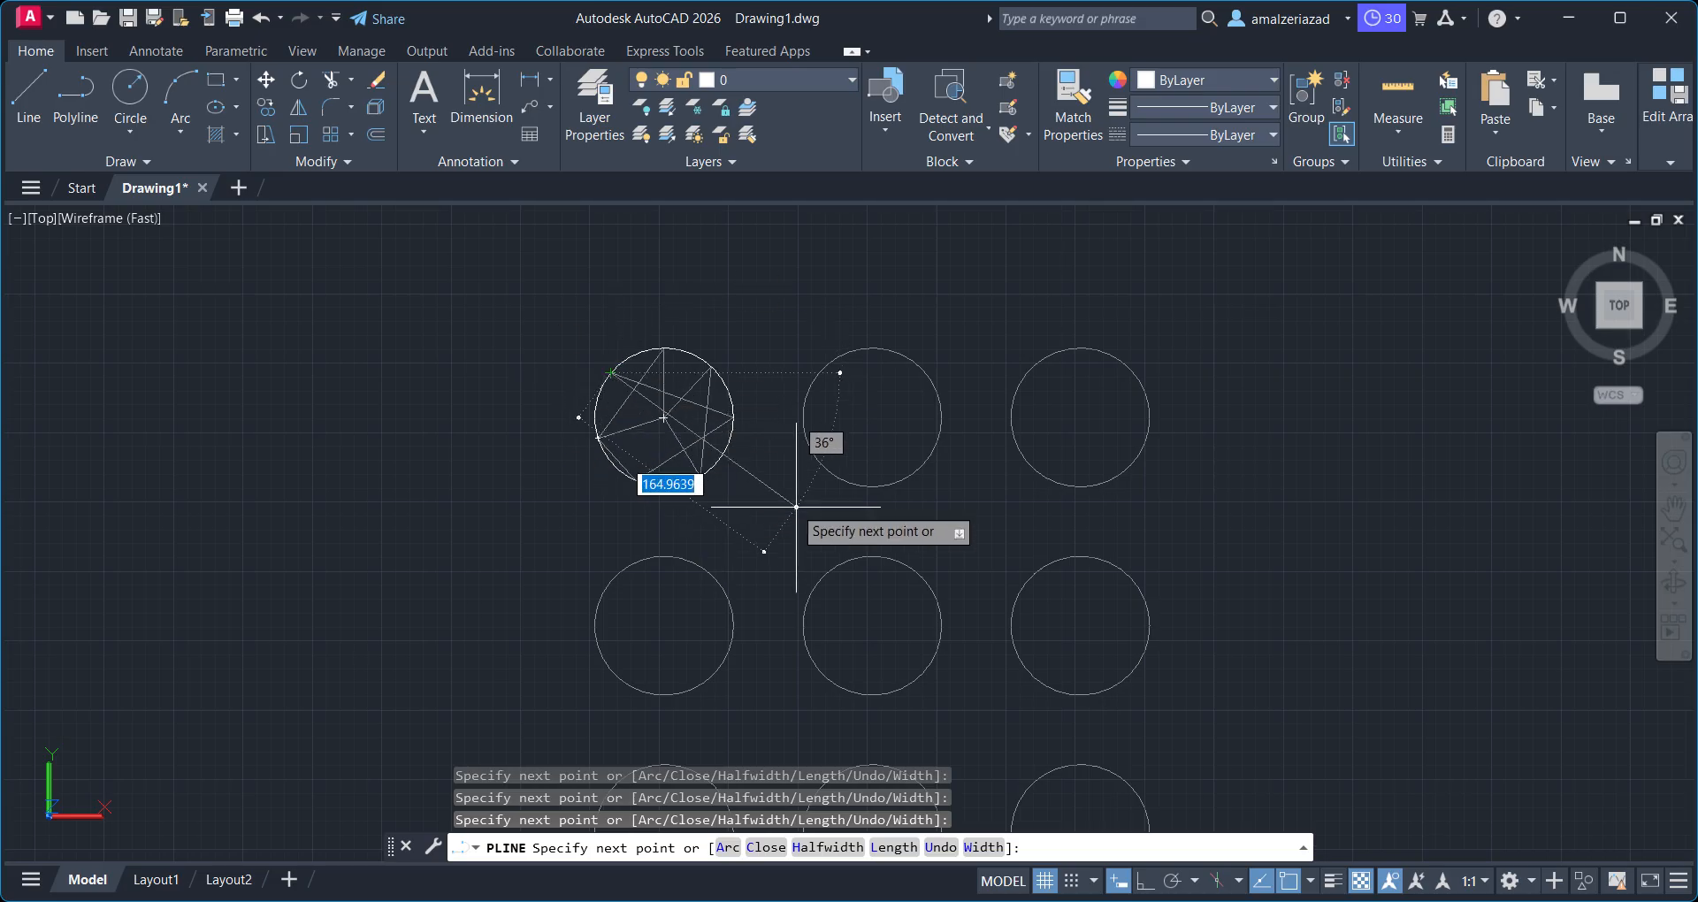
key(Escape)
Save the source object changes to the array and leave the array editing state
scroll(924, 417, down, 2)
middle_drag(762, 391, 768, 343)
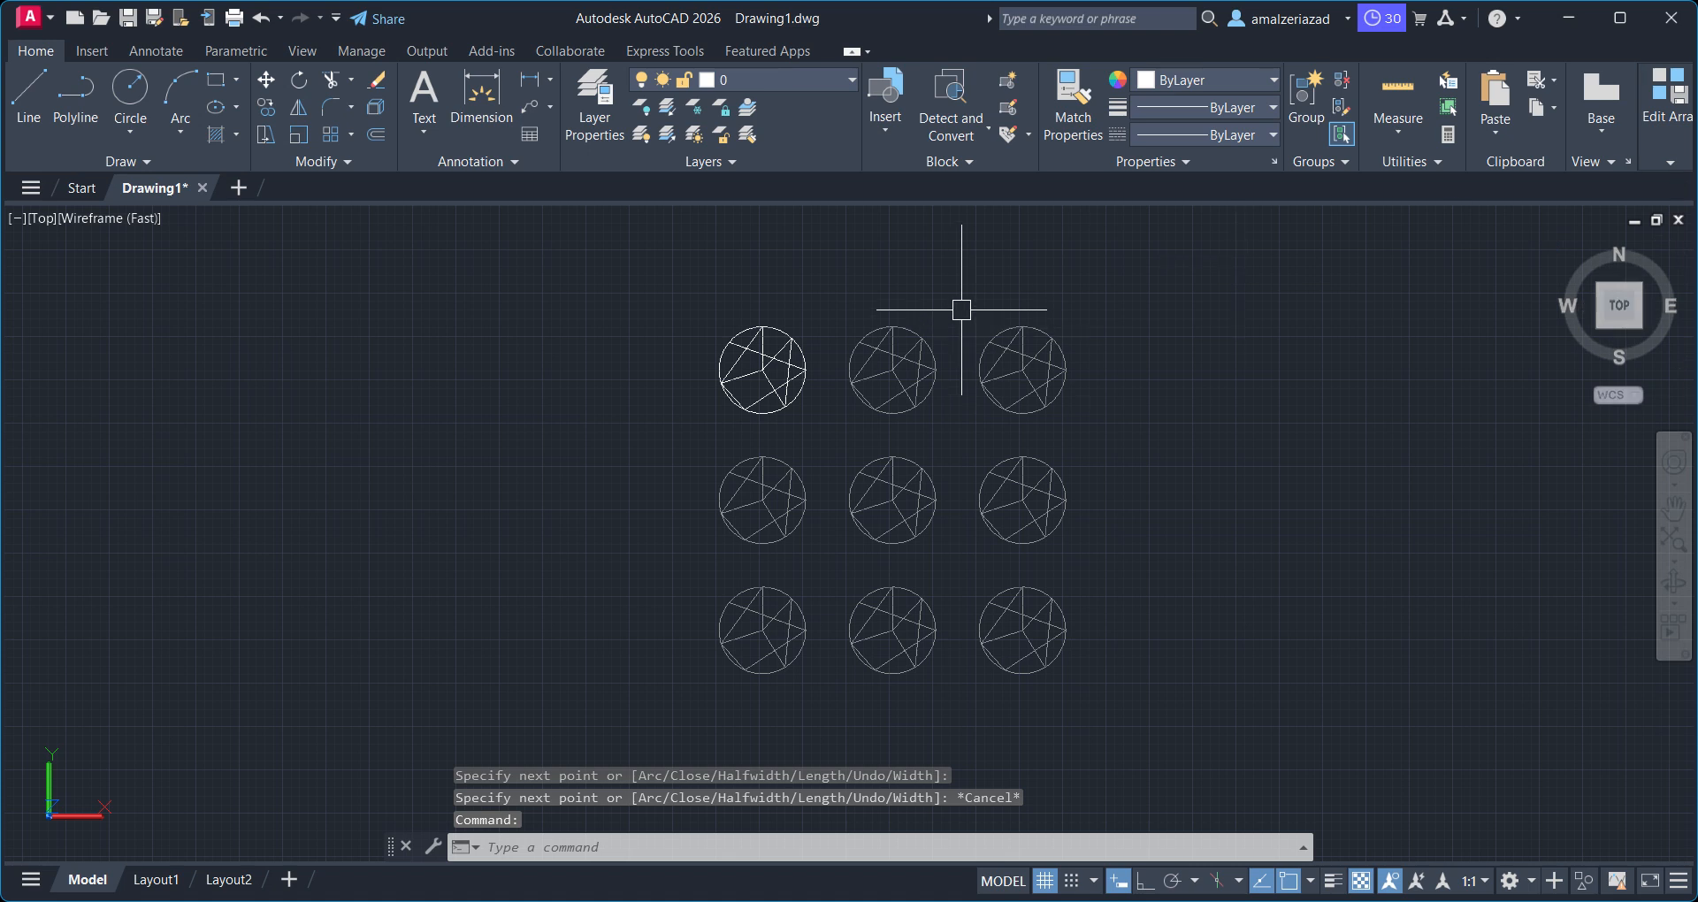
mouse_move(1670, 118)
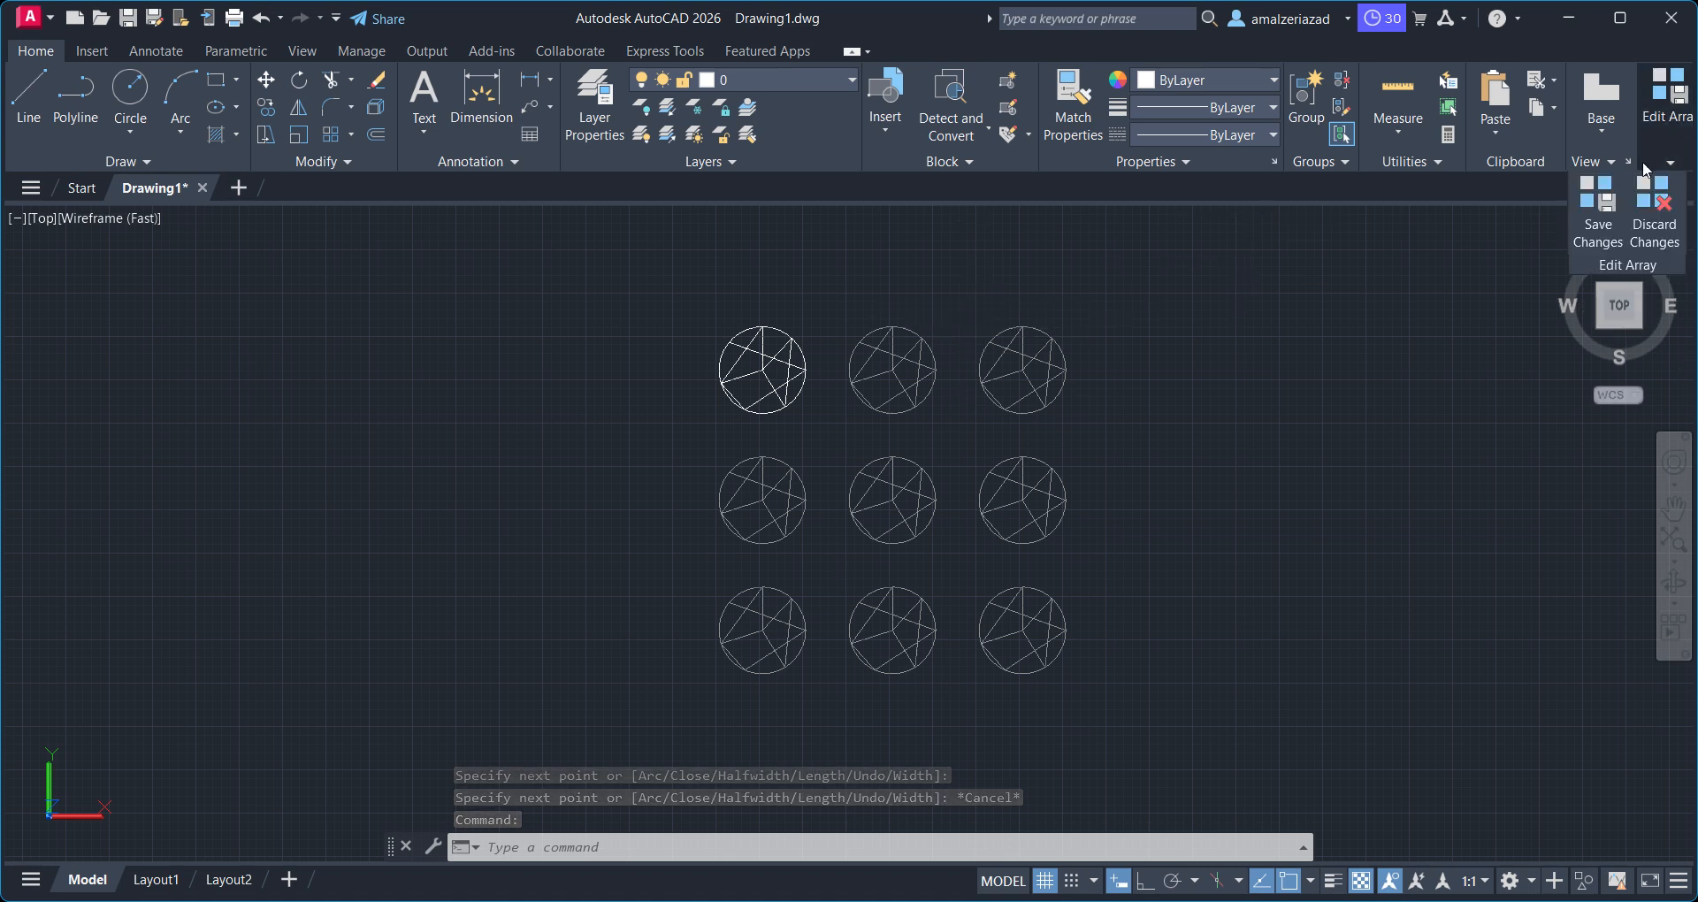
click(1598, 217)
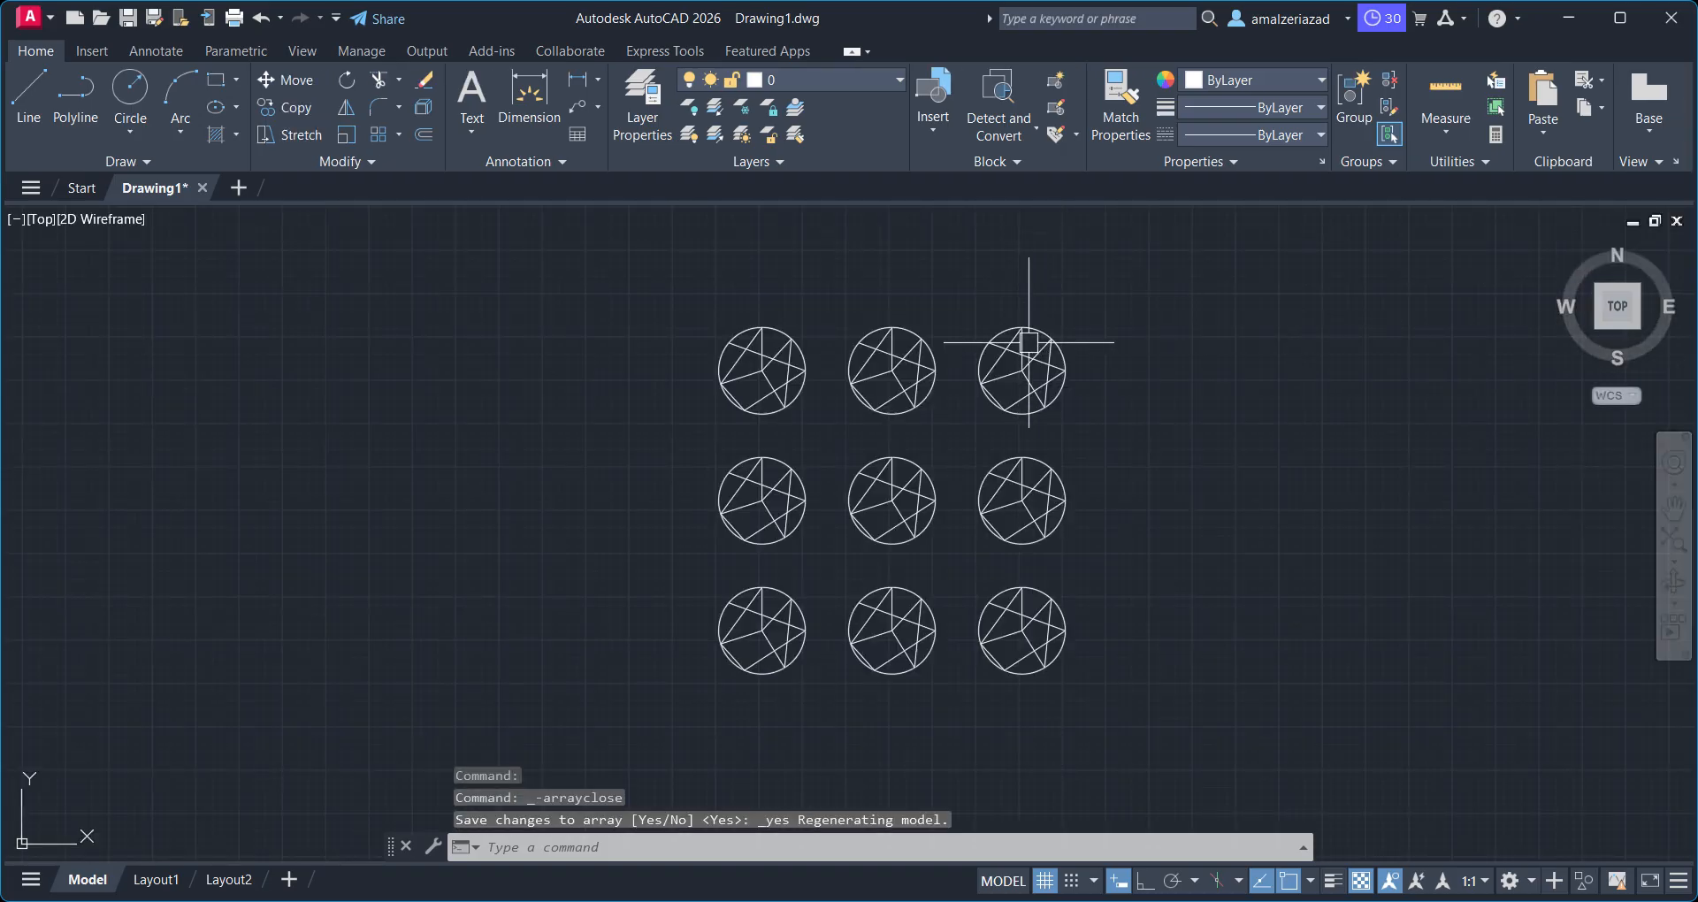
Select the updated array, examine its items up close and as a whole, and close the array editing
click(1023, 368)
scroll(1164, 362, down, 2)
middle_drag(1164, 363, 1057, 374)
scroll(893, 388, up, 2)
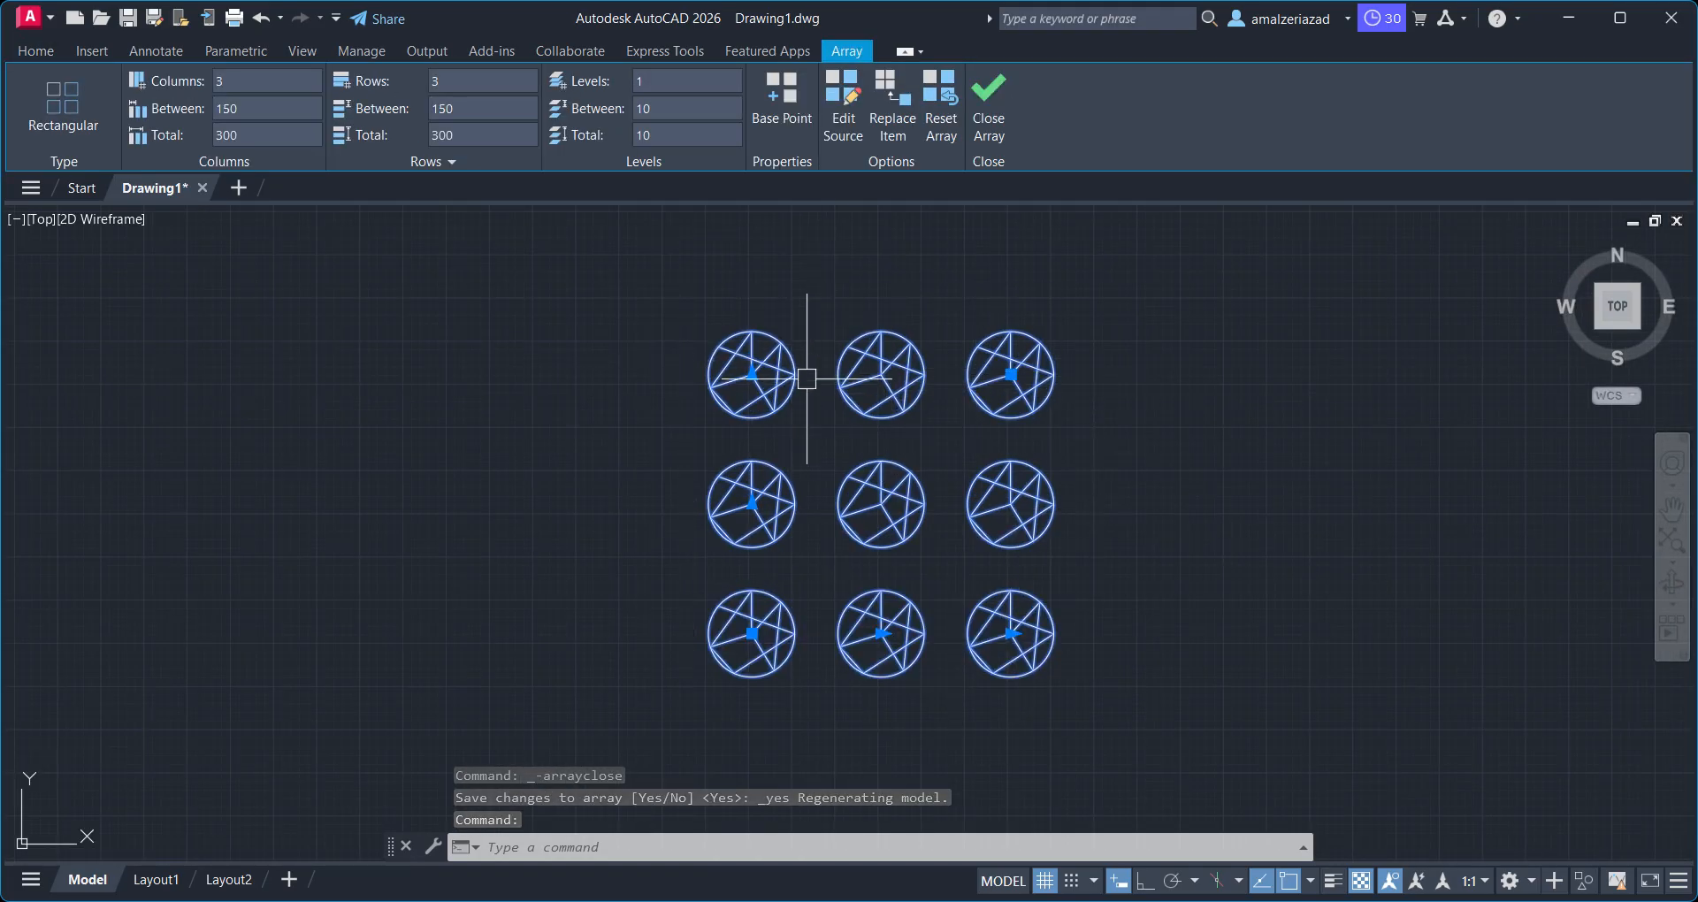
scroll(699, 352, up, 4)
scroll(709, 349, down, 4)
middle_drag(733, 382, 736, 324)
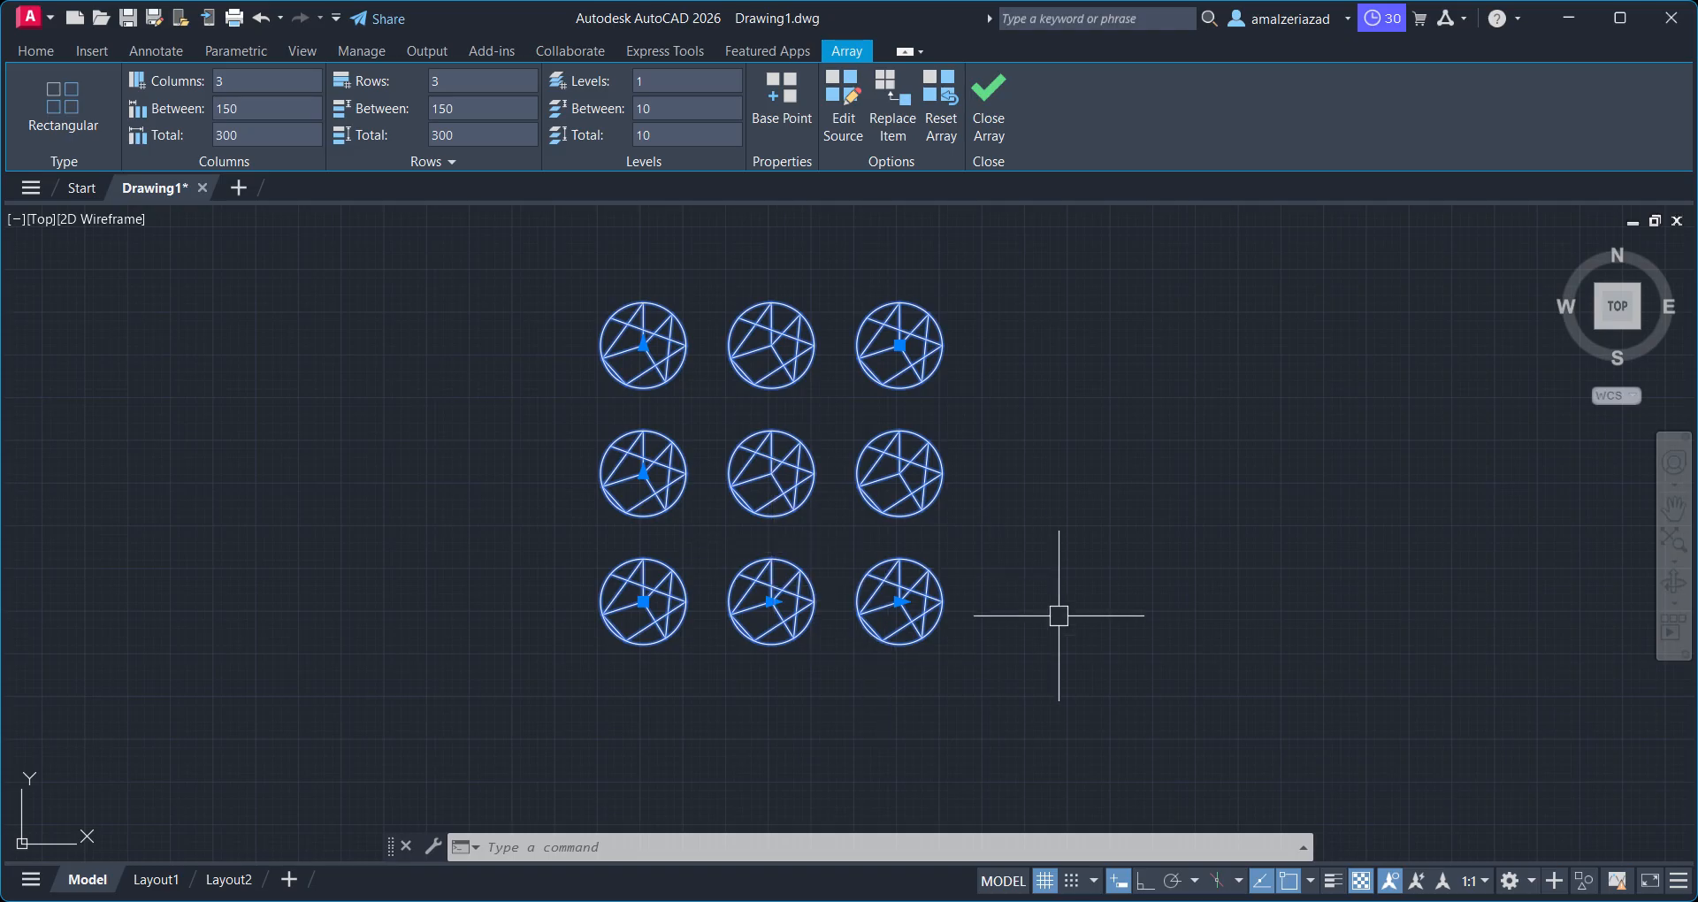
click(1000, 108)
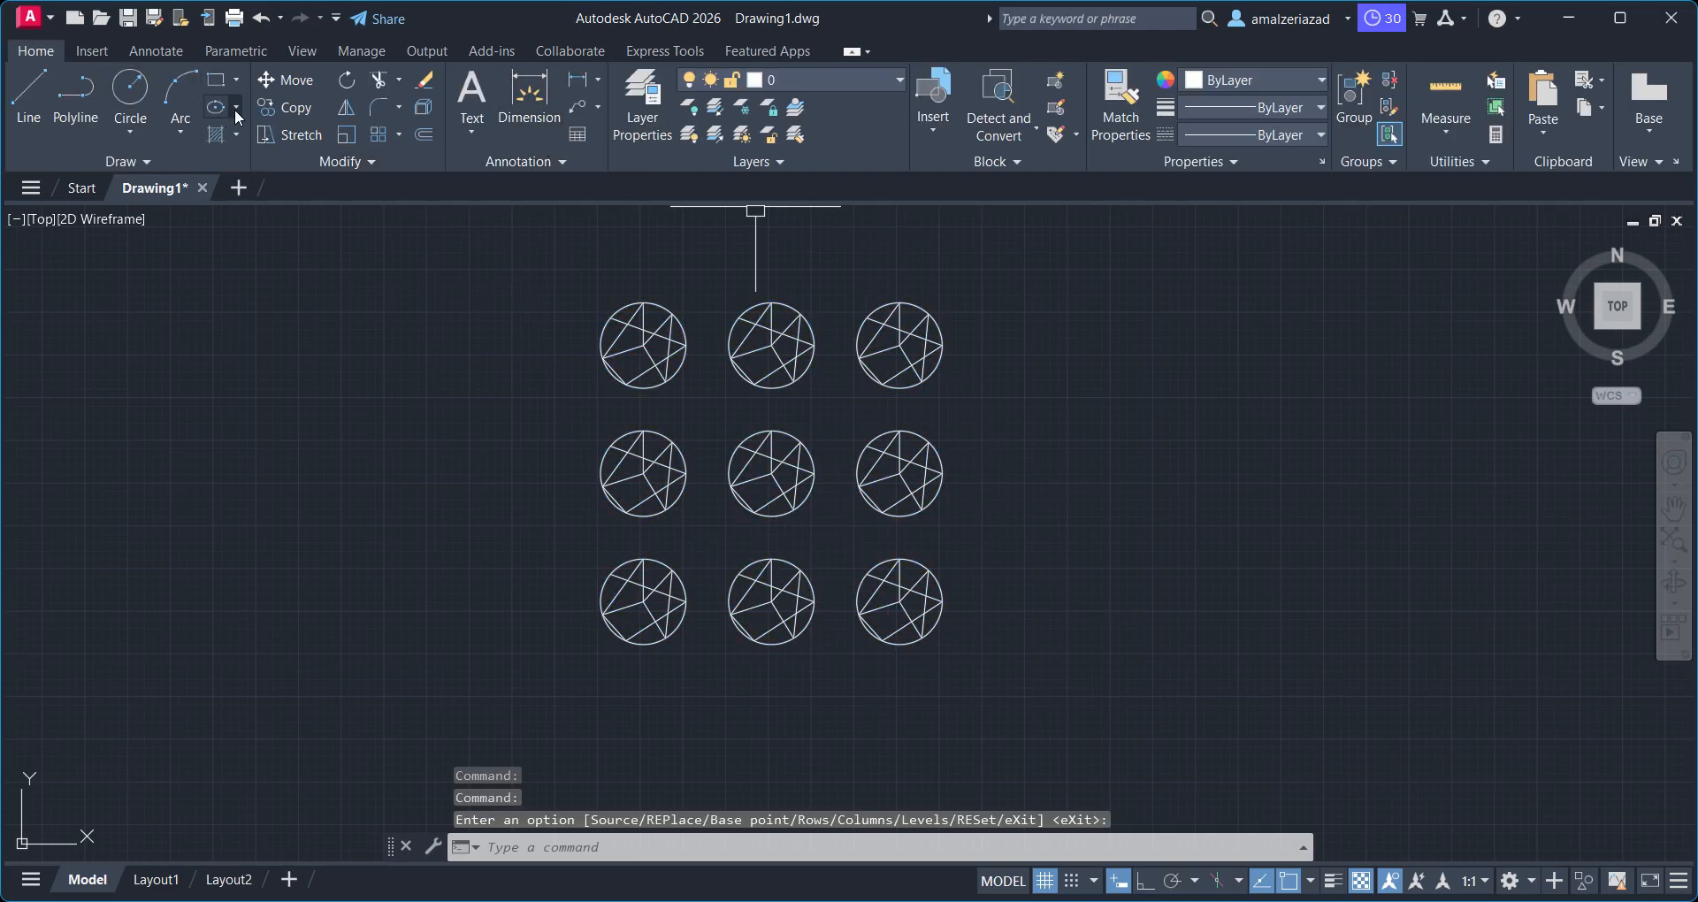
Draw a 6-sided polygon, inscribed in a circle, beside the array's middle row and slightly larger than the circles
click(235, 80)
click(237, 161)
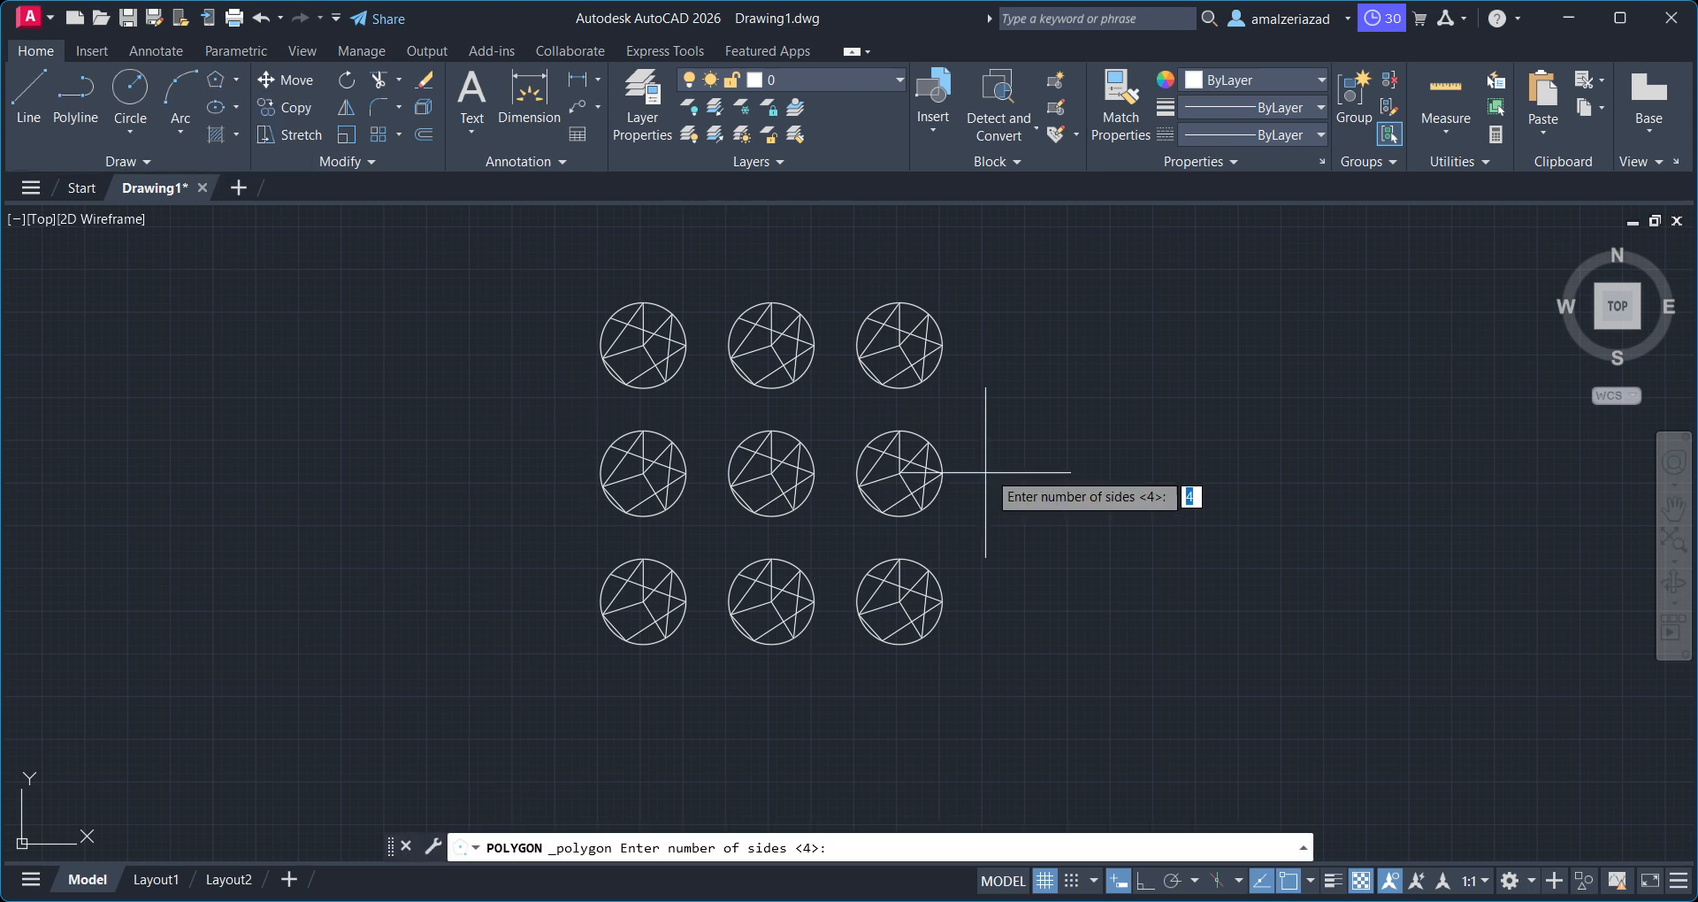
scroll(1017, 493, up, 2)
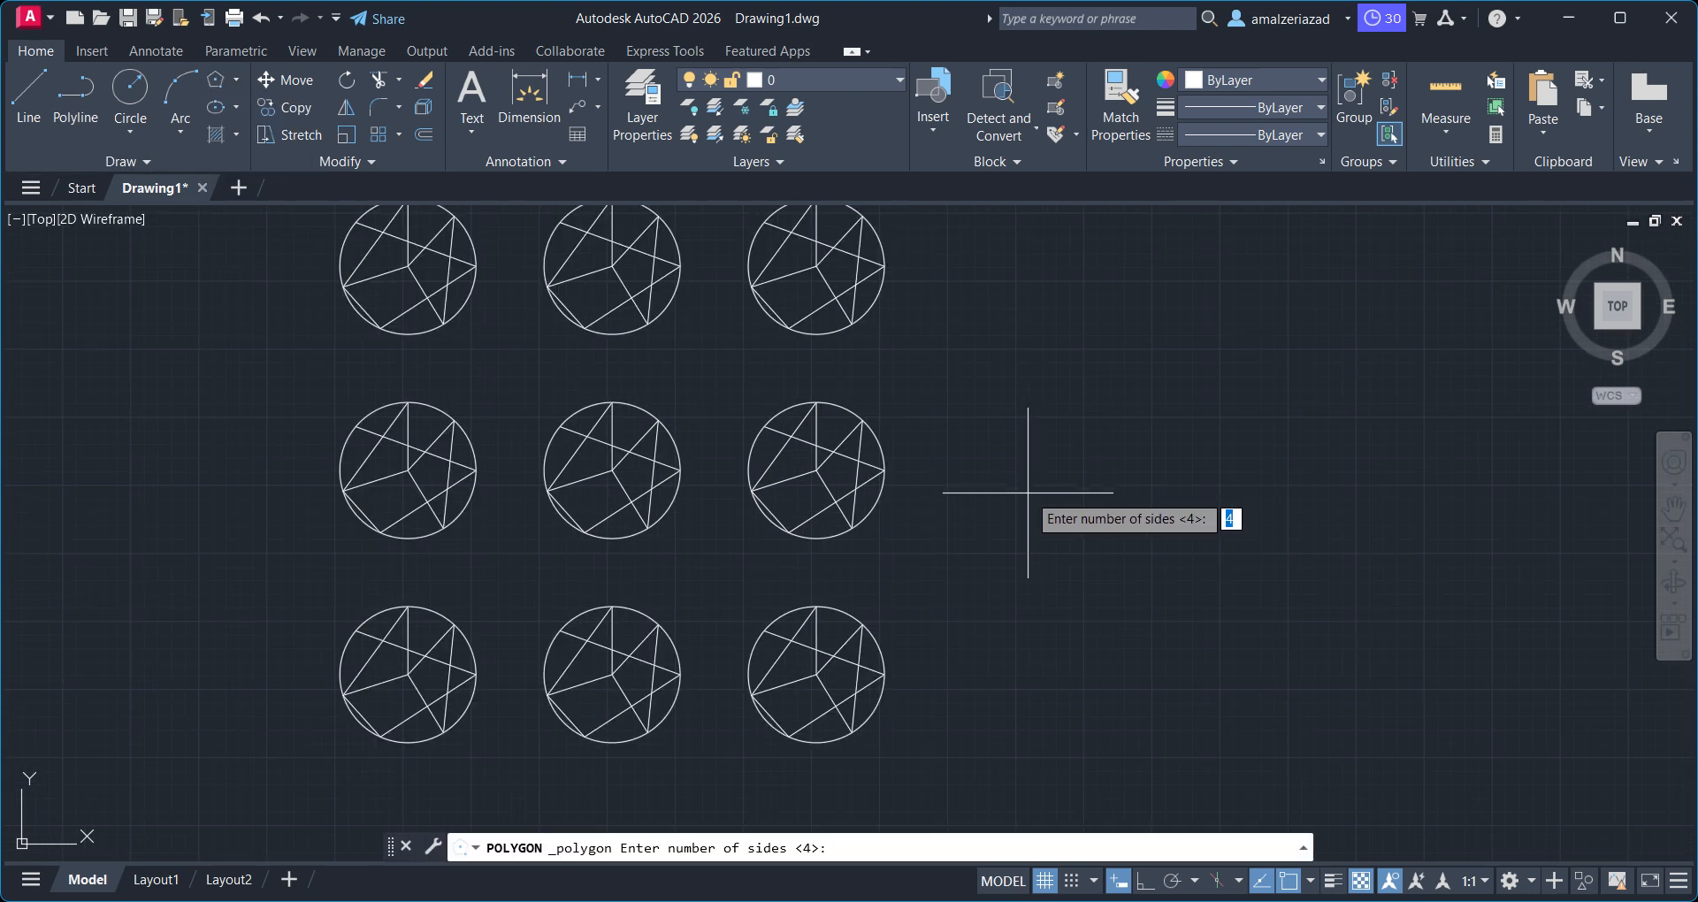
key(Return)
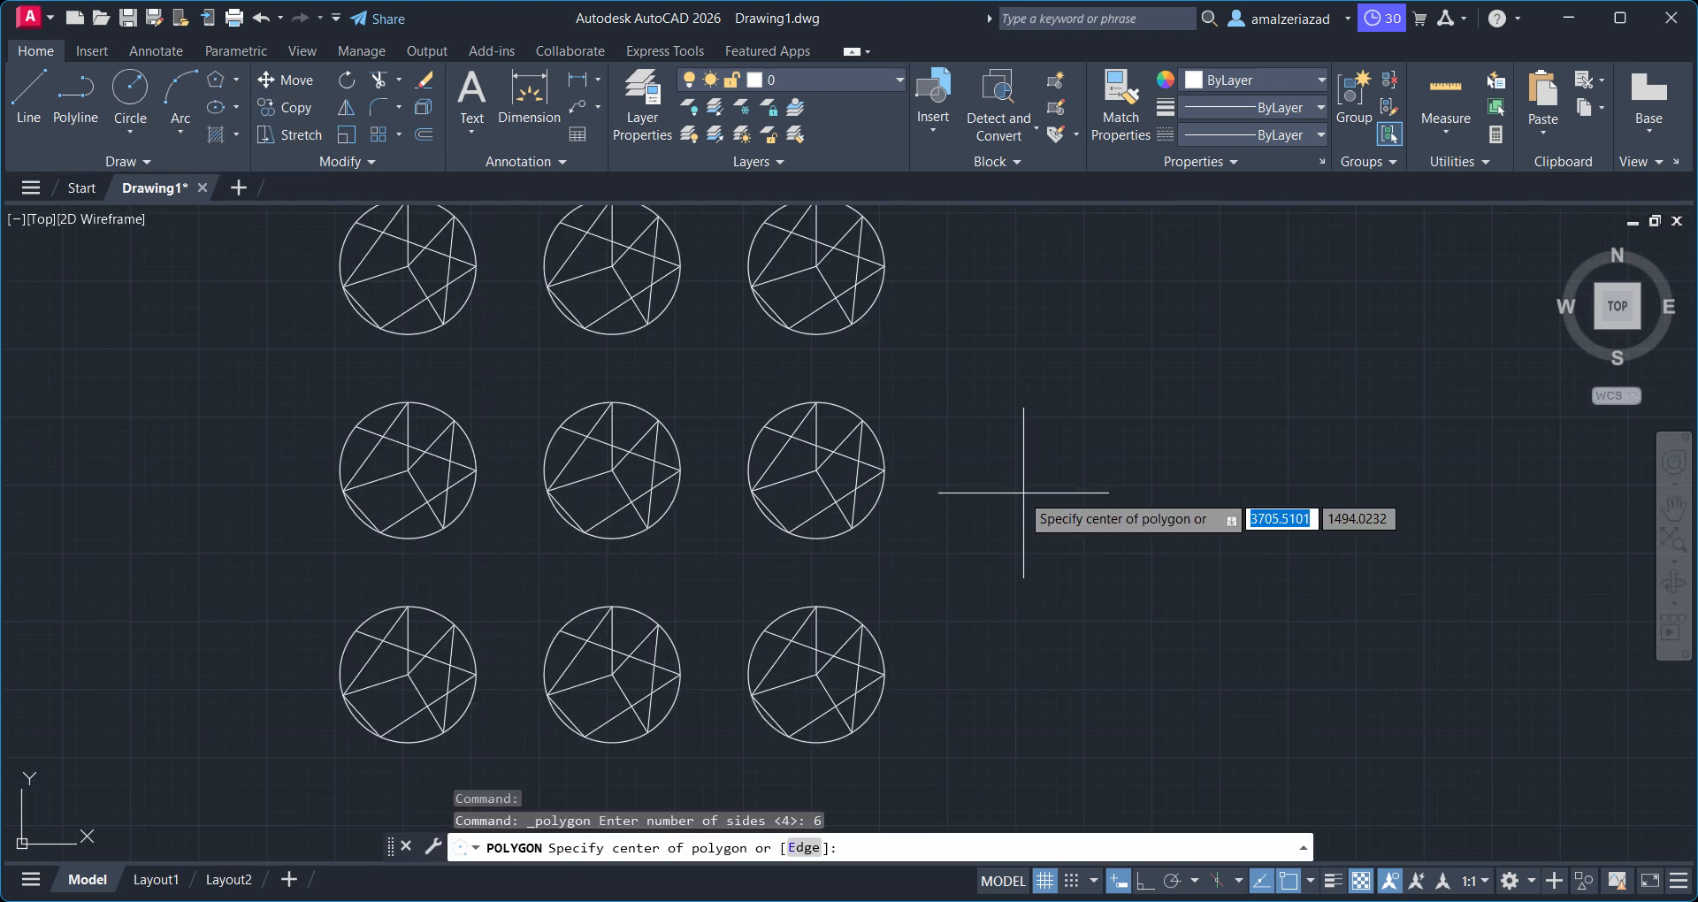
click(1006, 482)
click(1097, 538)
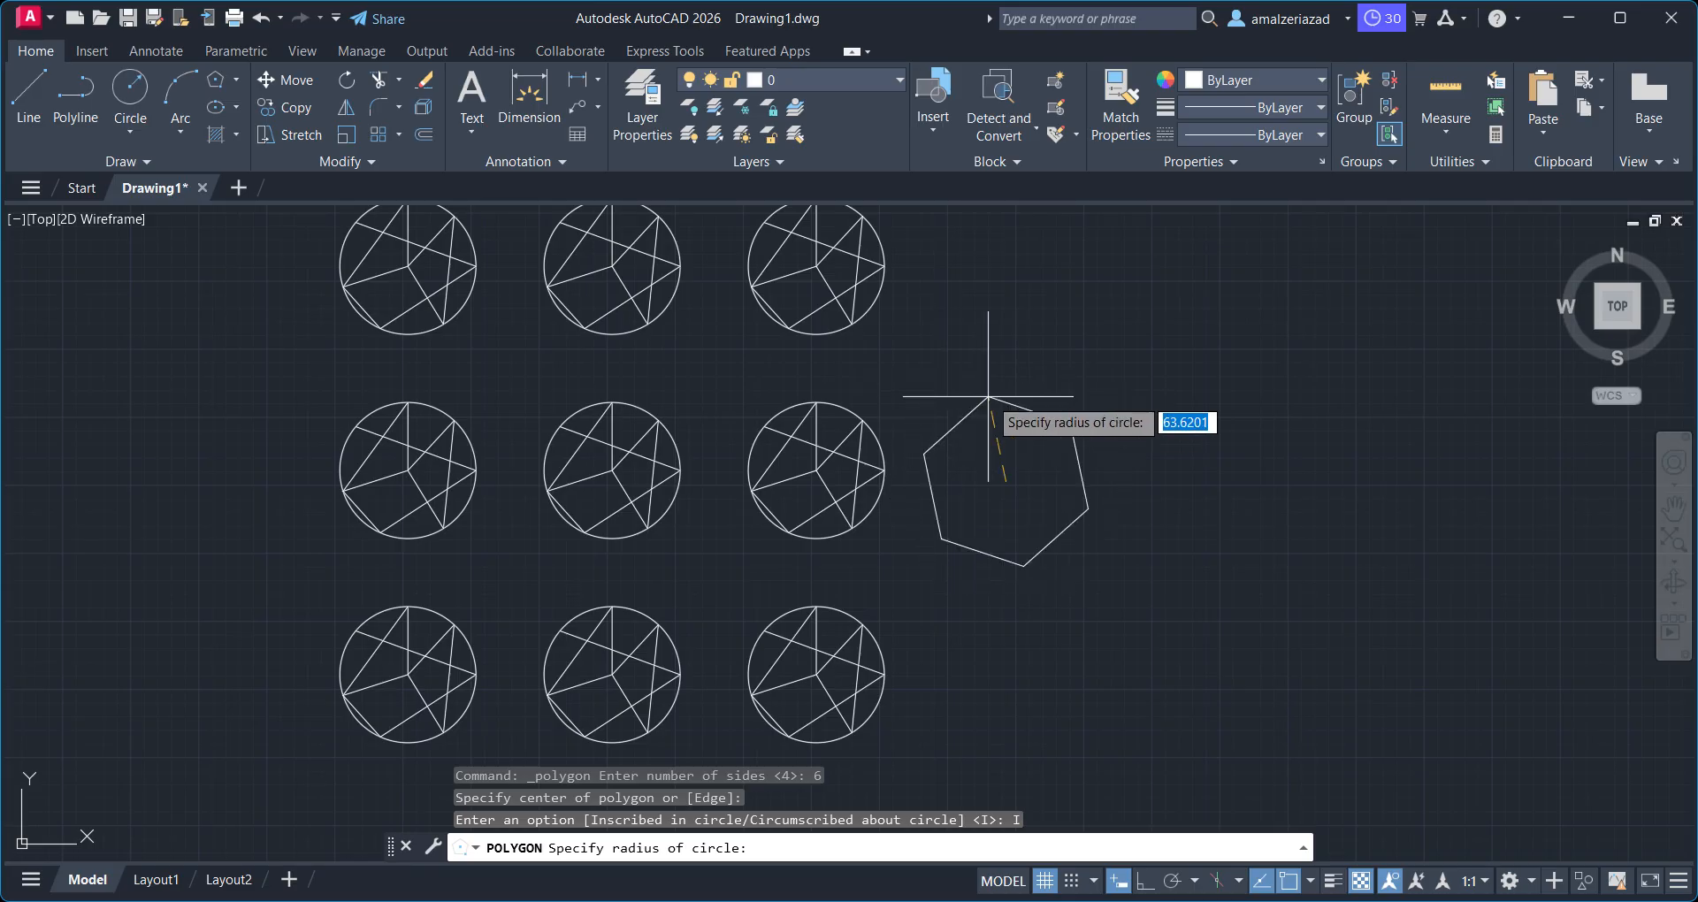
click(999, 402)
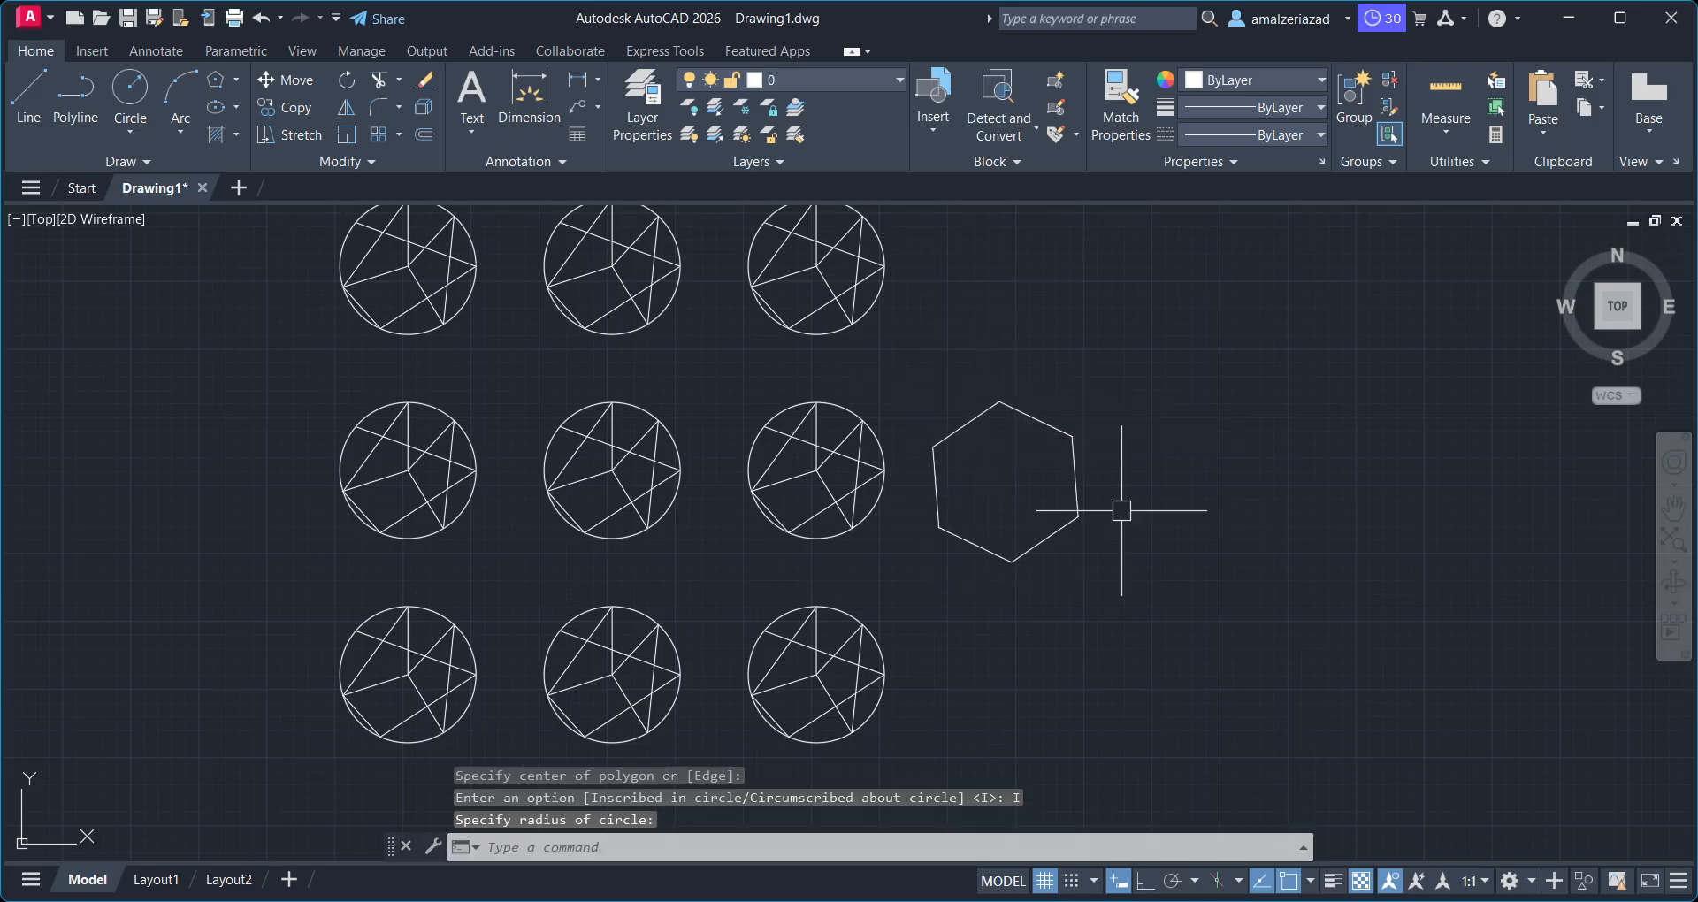
Draw a chain of connected lines inside the hexagon, running through its center and between points on its edges
click(28, 88)
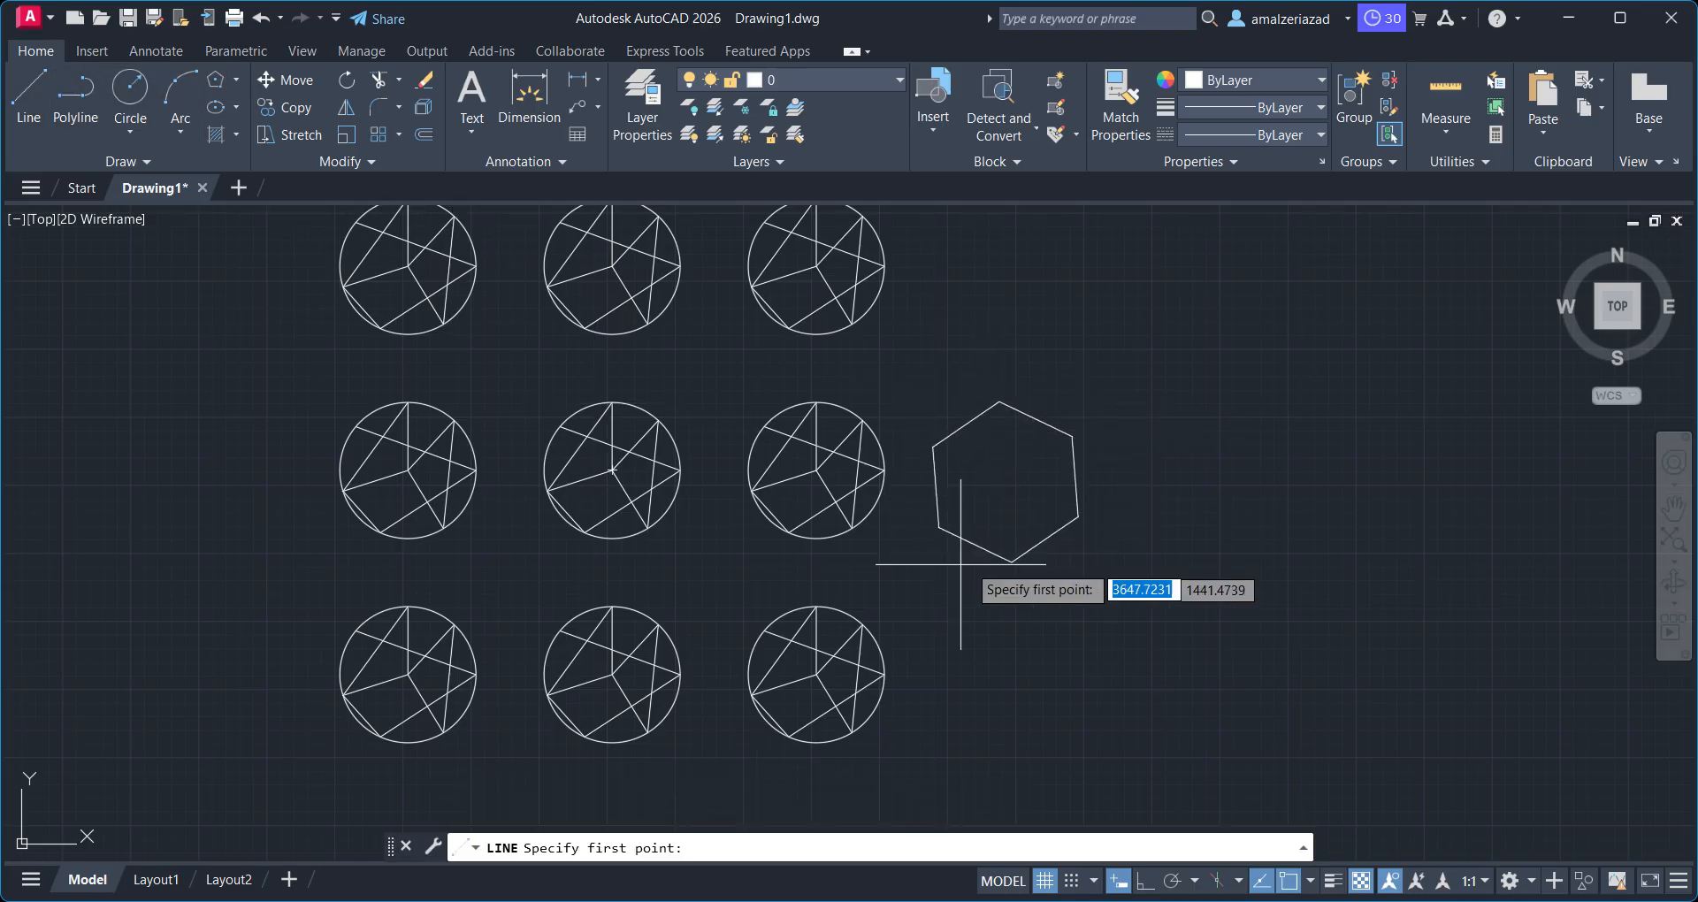
click(966, 425)
click(1006, 481)
click(935, 475)
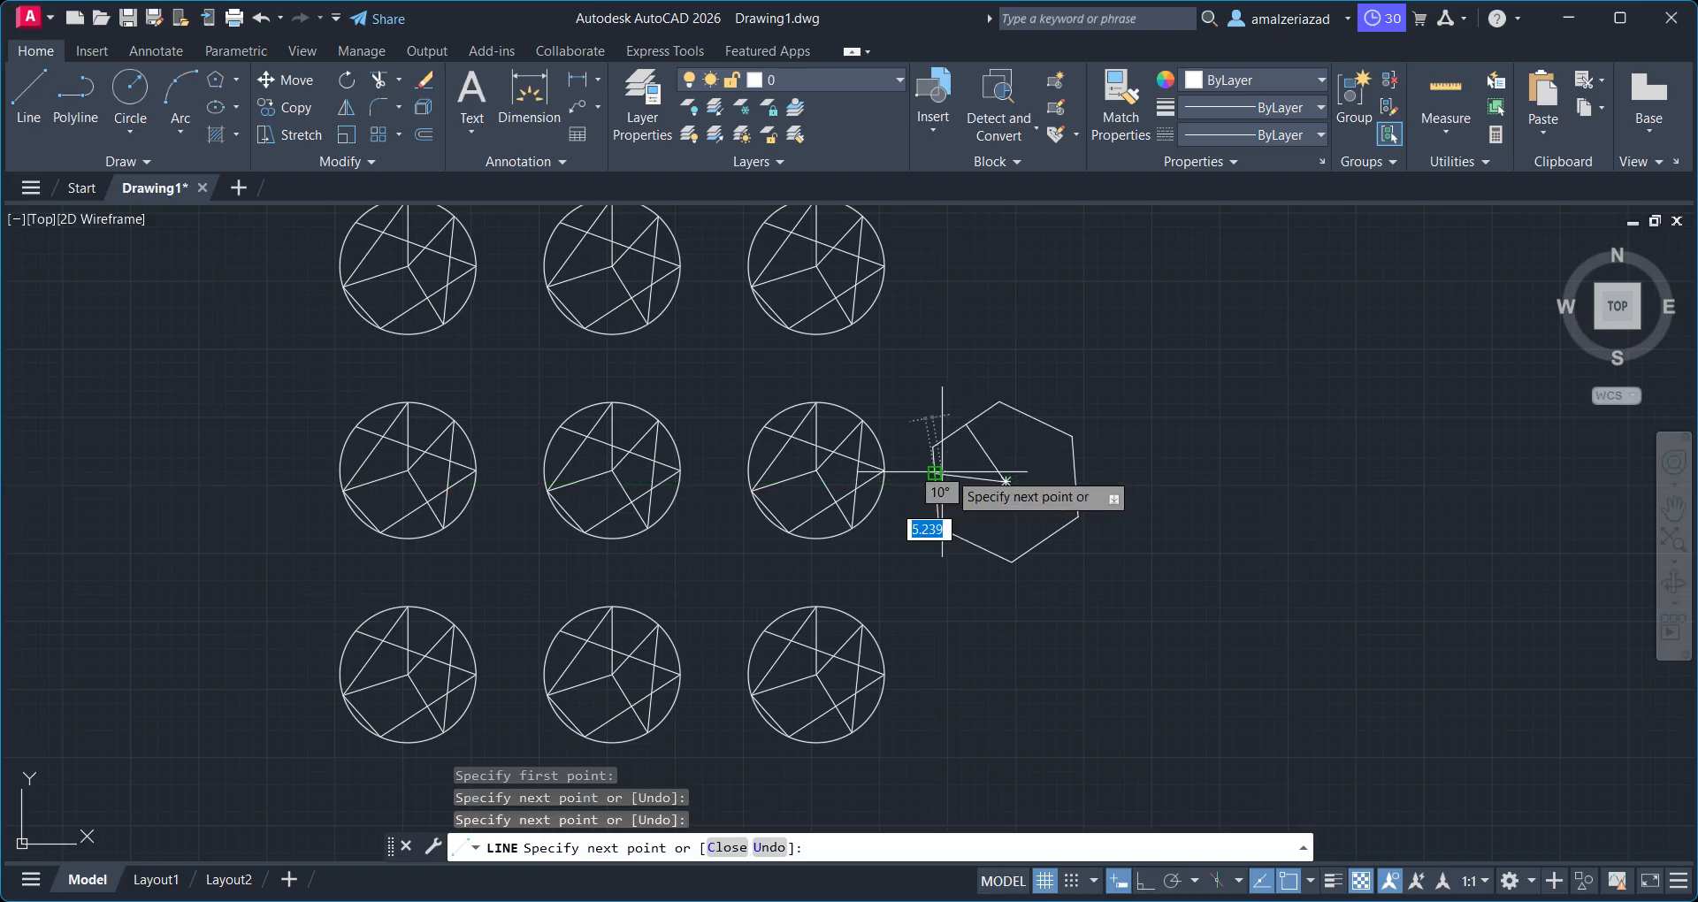
click(1050, 425)
click(1066, 466)
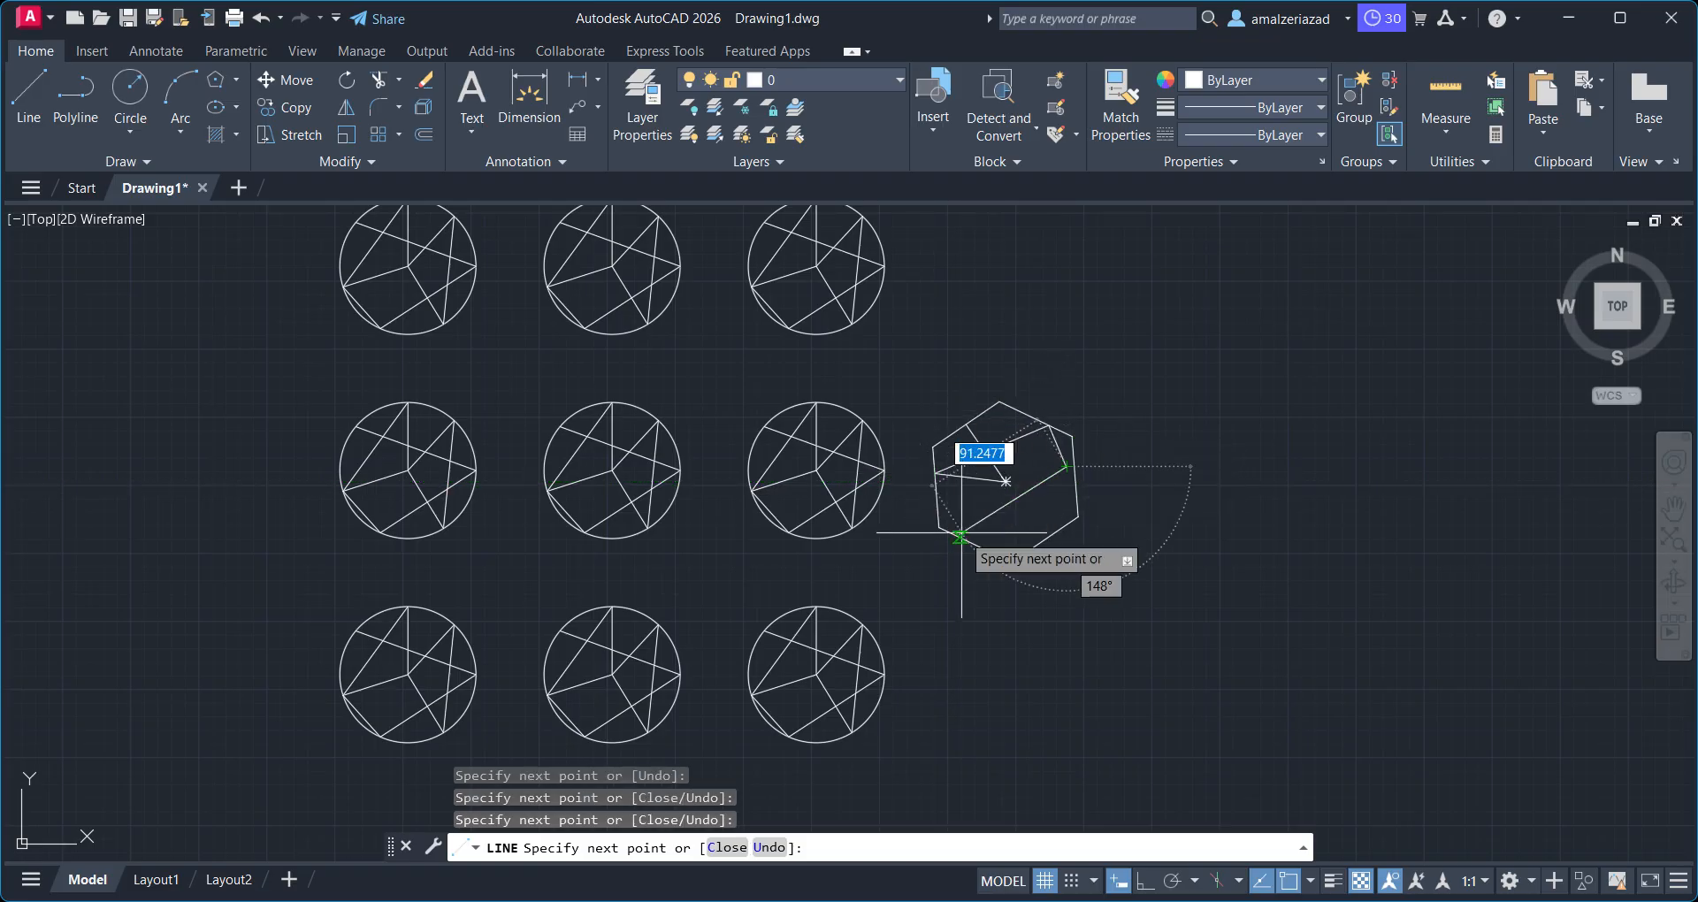
click(960, 537)
click(1045, 539)
click(1015, 411)
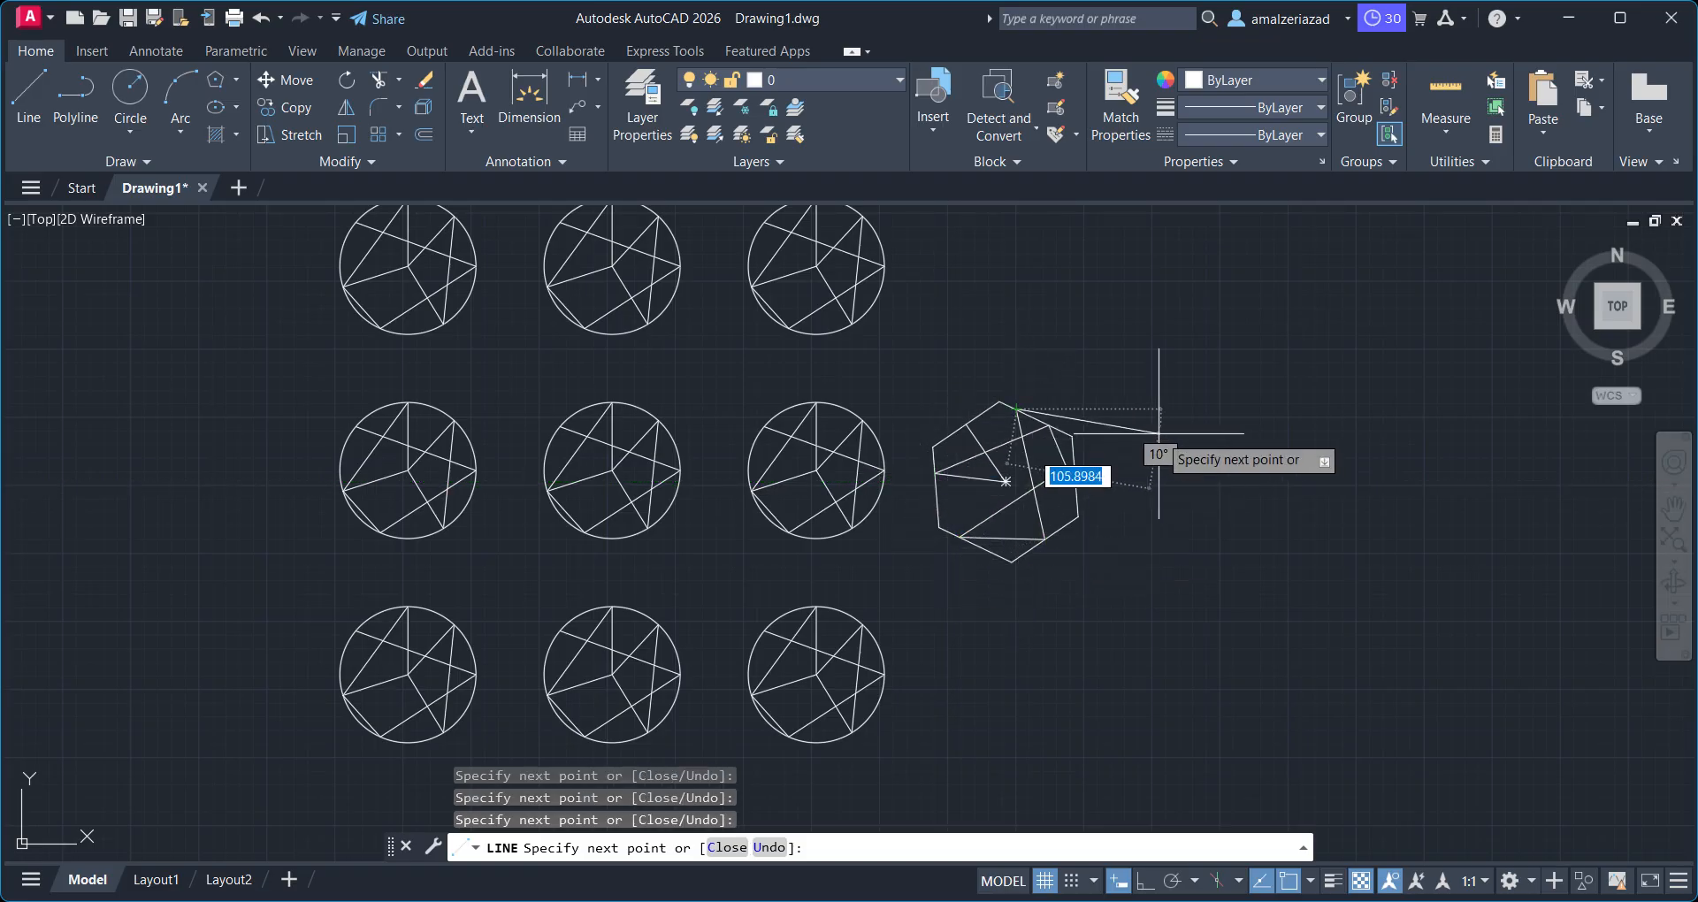
key(Escape)
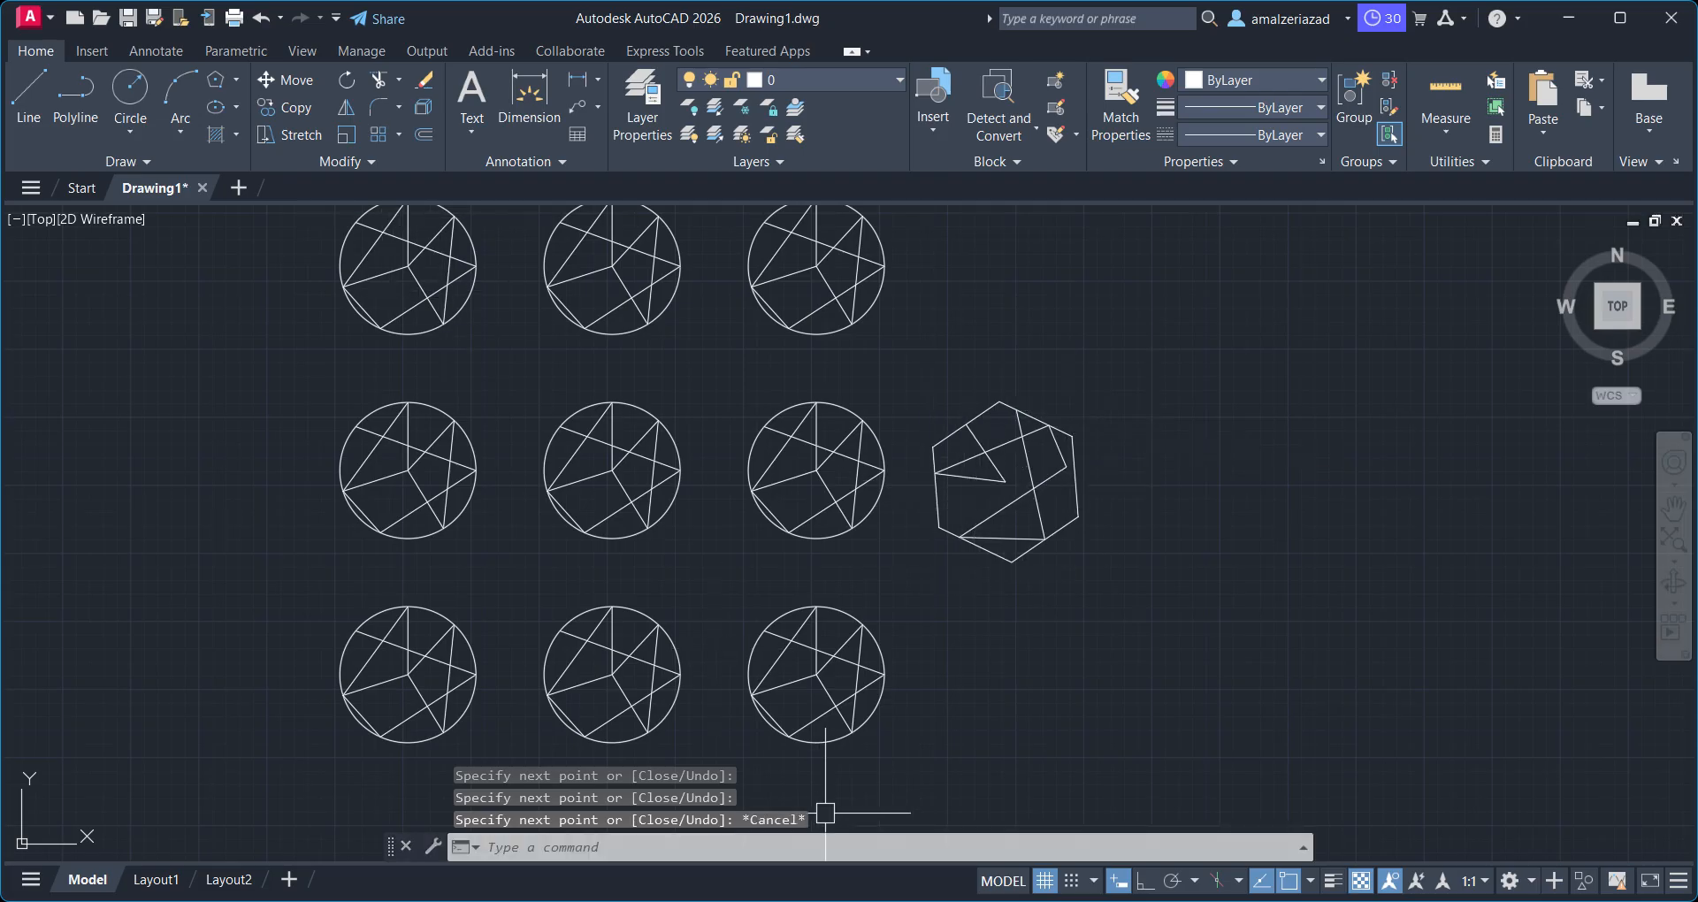
Start Replace Item on the array, using the hexagon with its inner lines as replacement objects and its center as base point
scroll(864, 481, down, 2)
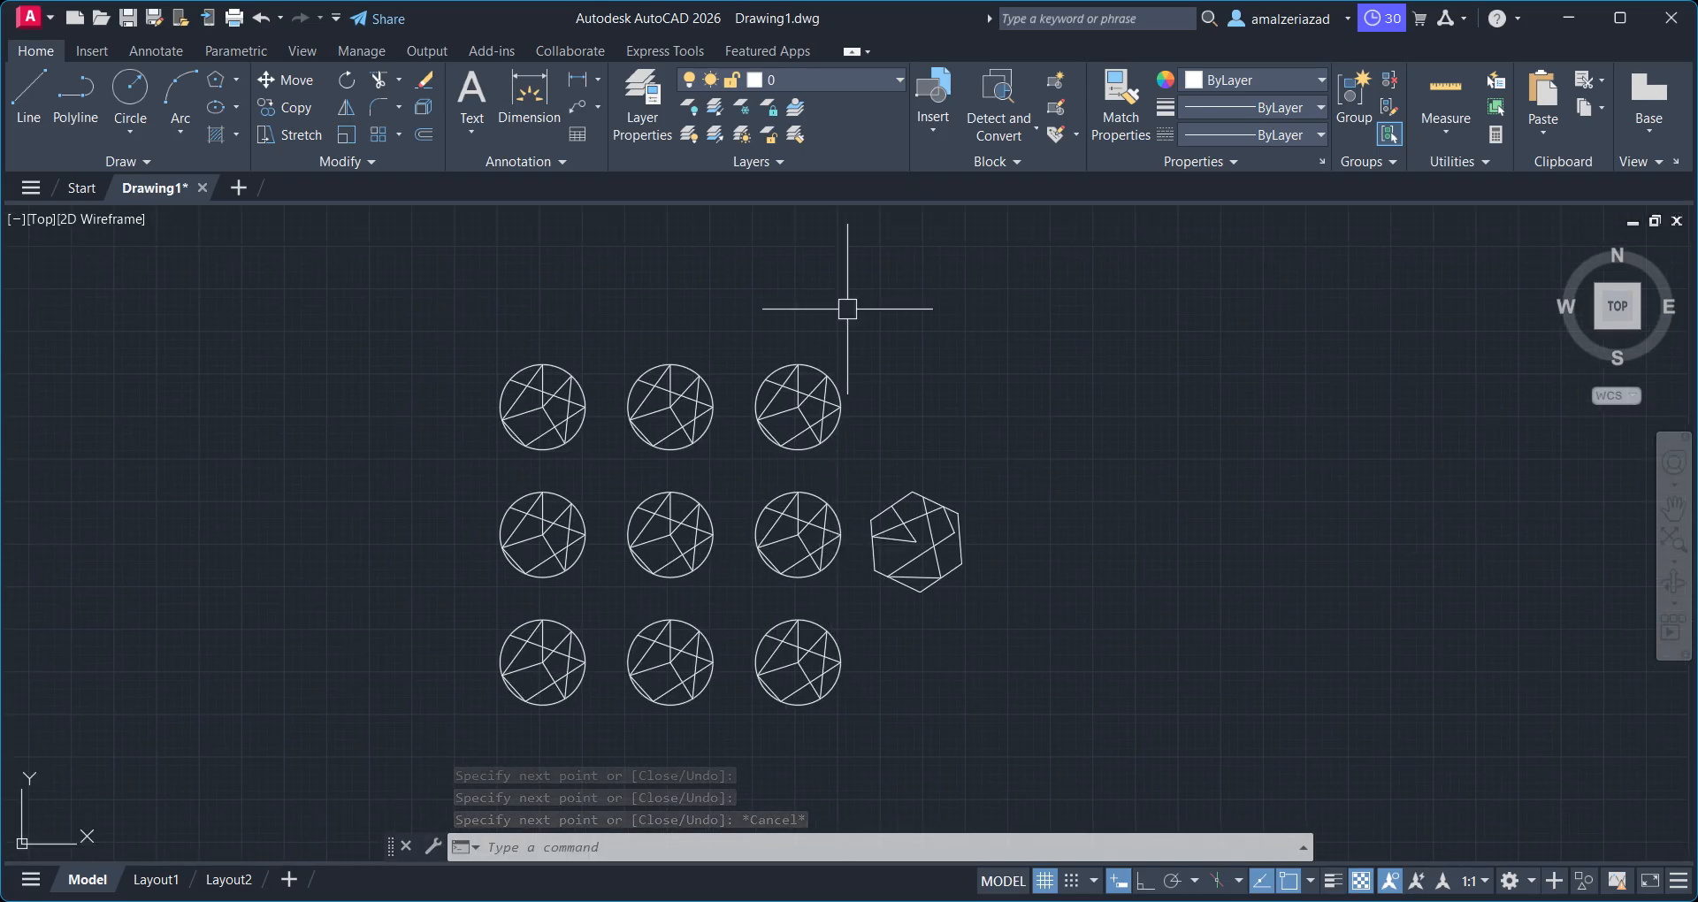
click(787, 418)
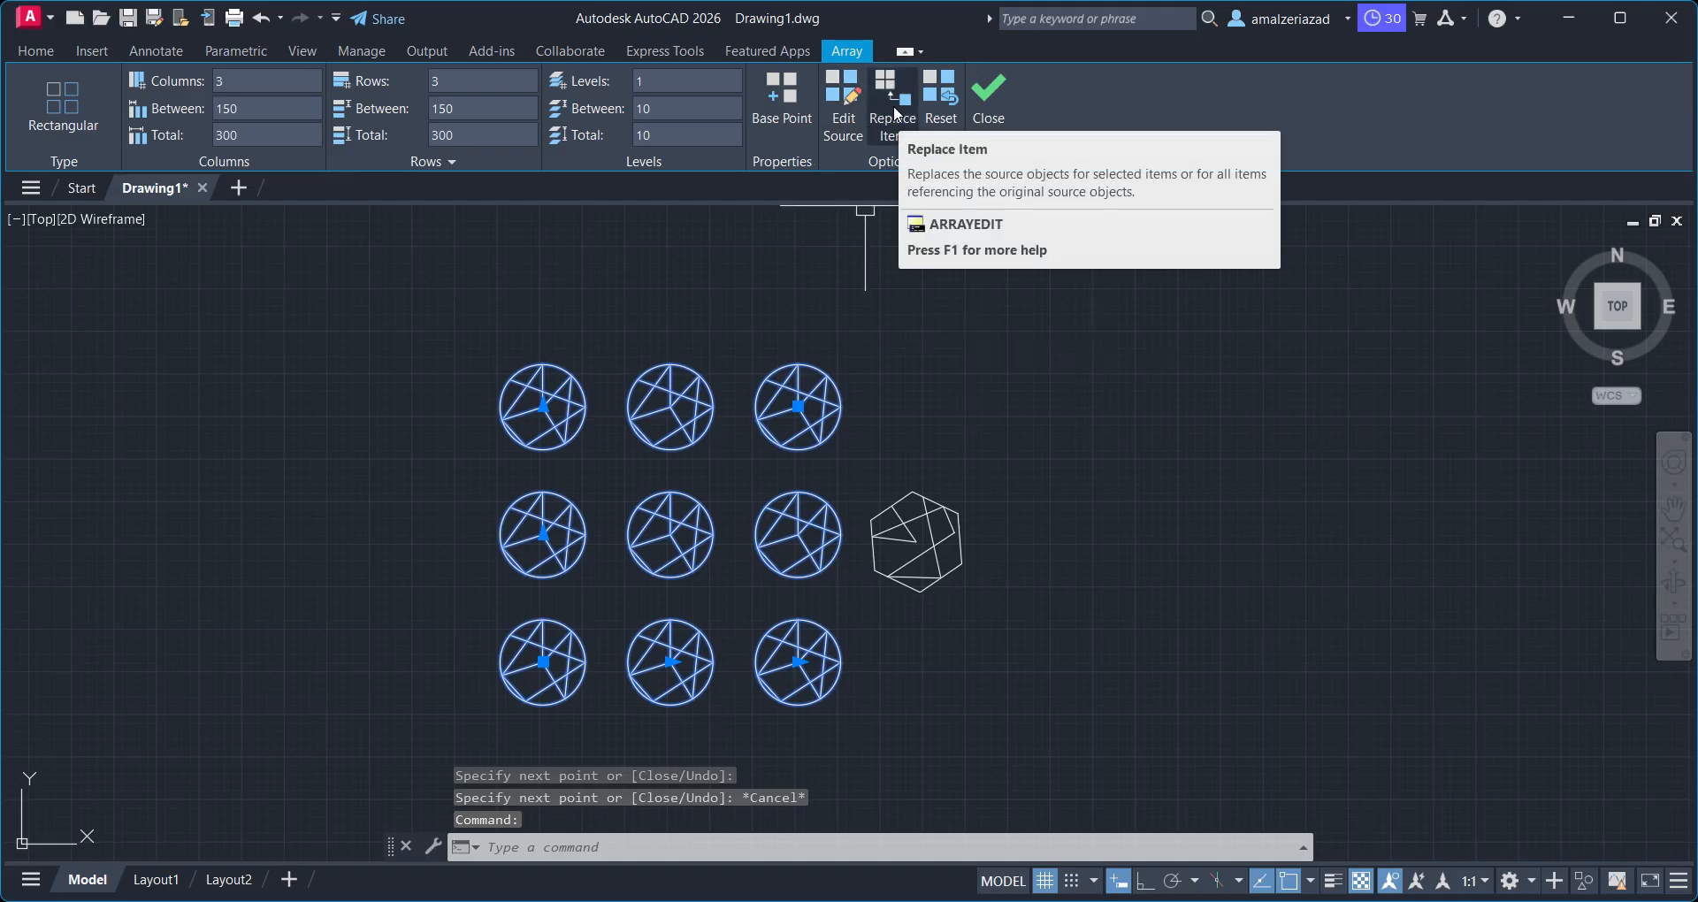
click(893, 104)
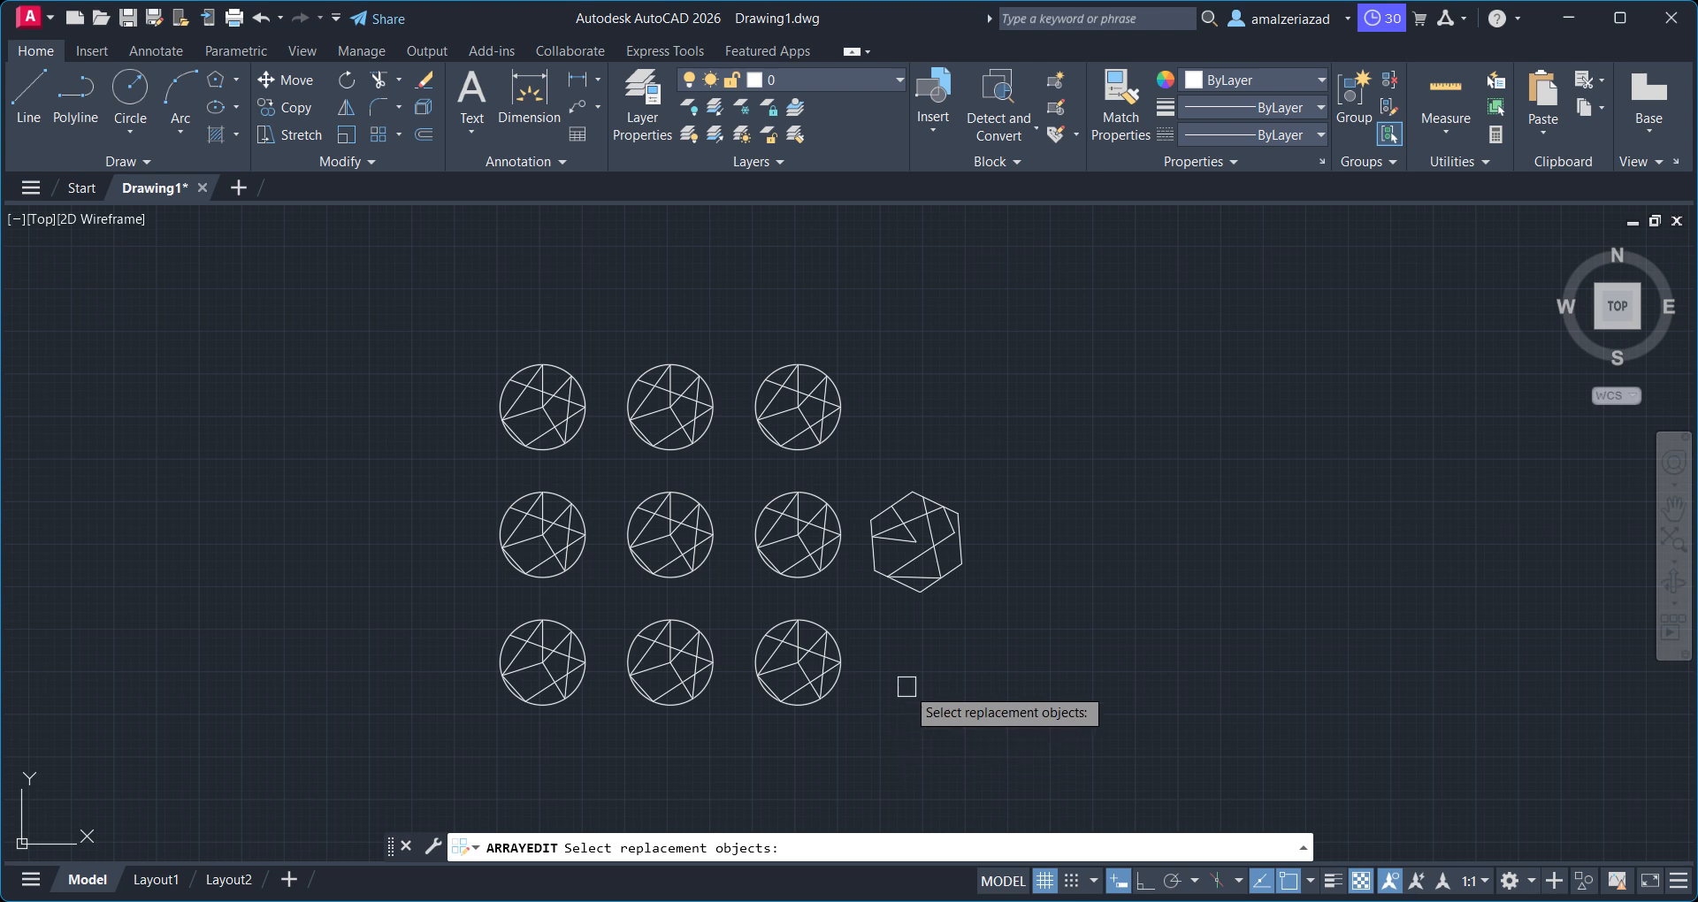
click(1011, 466)
click(864, 602)
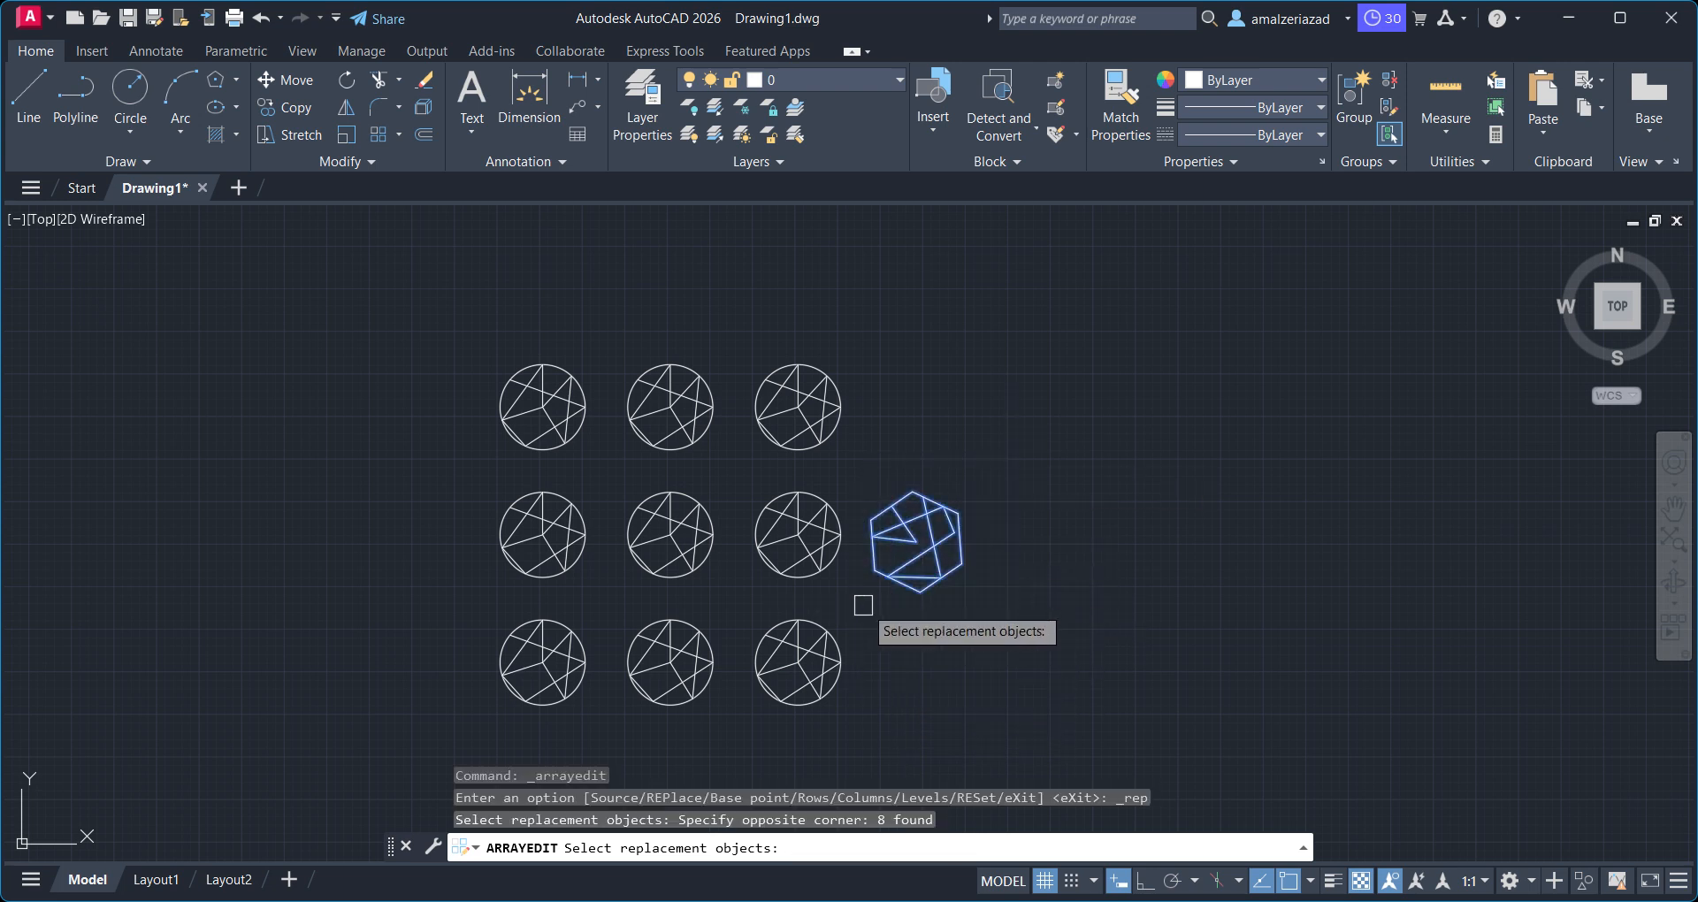
key(Return)
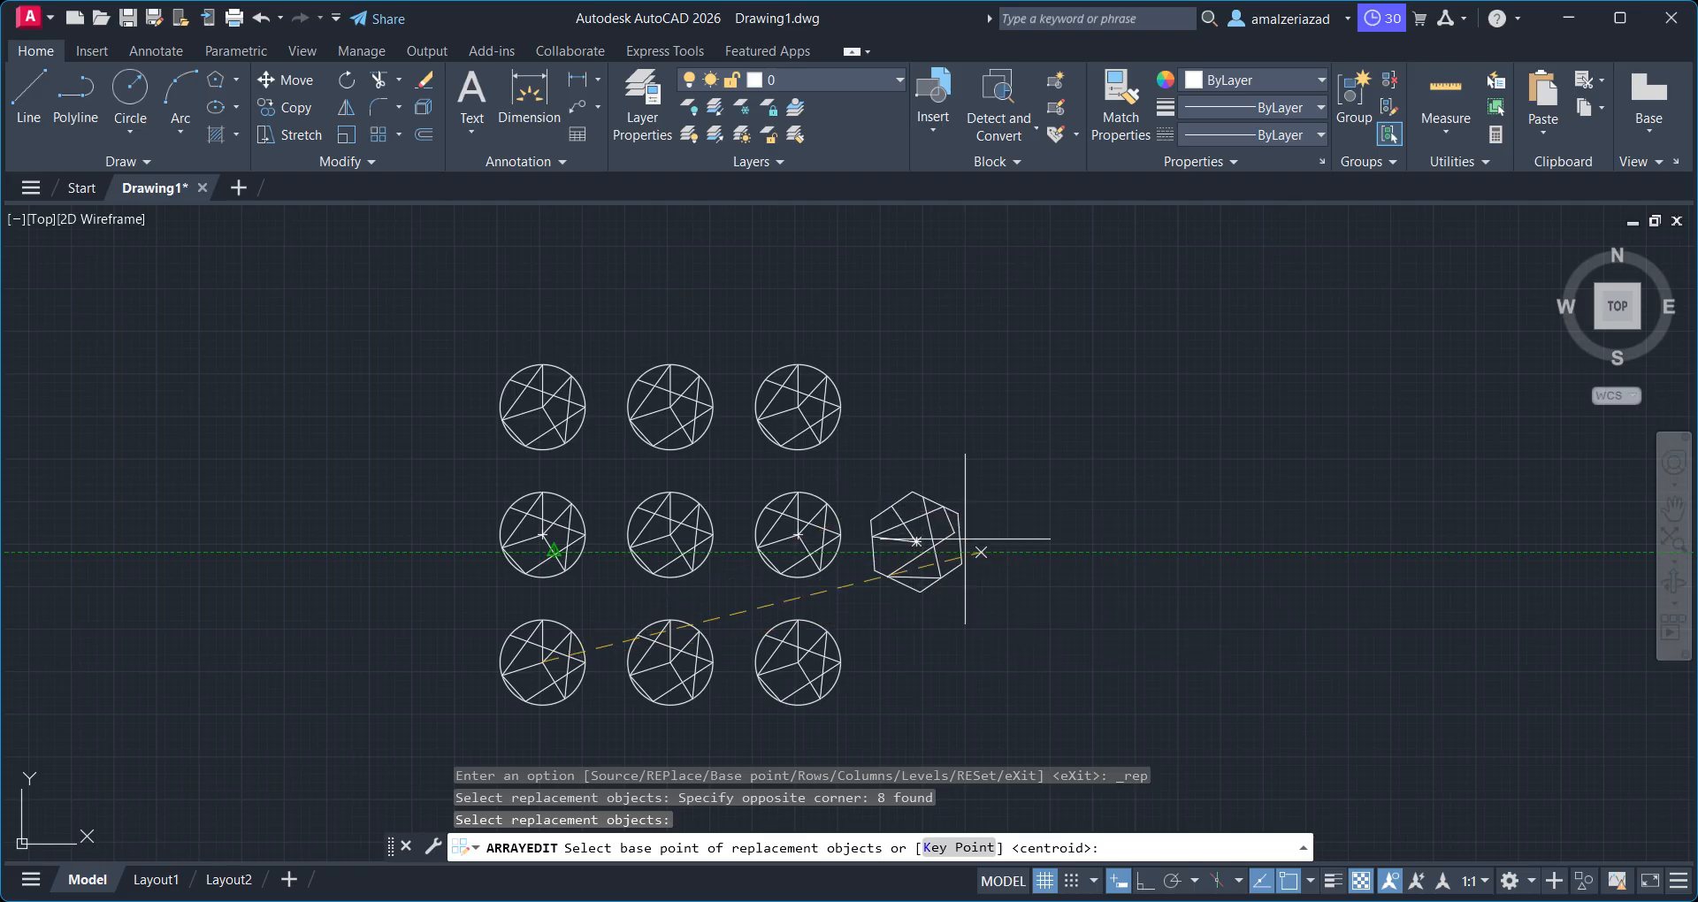
click(917, 540)
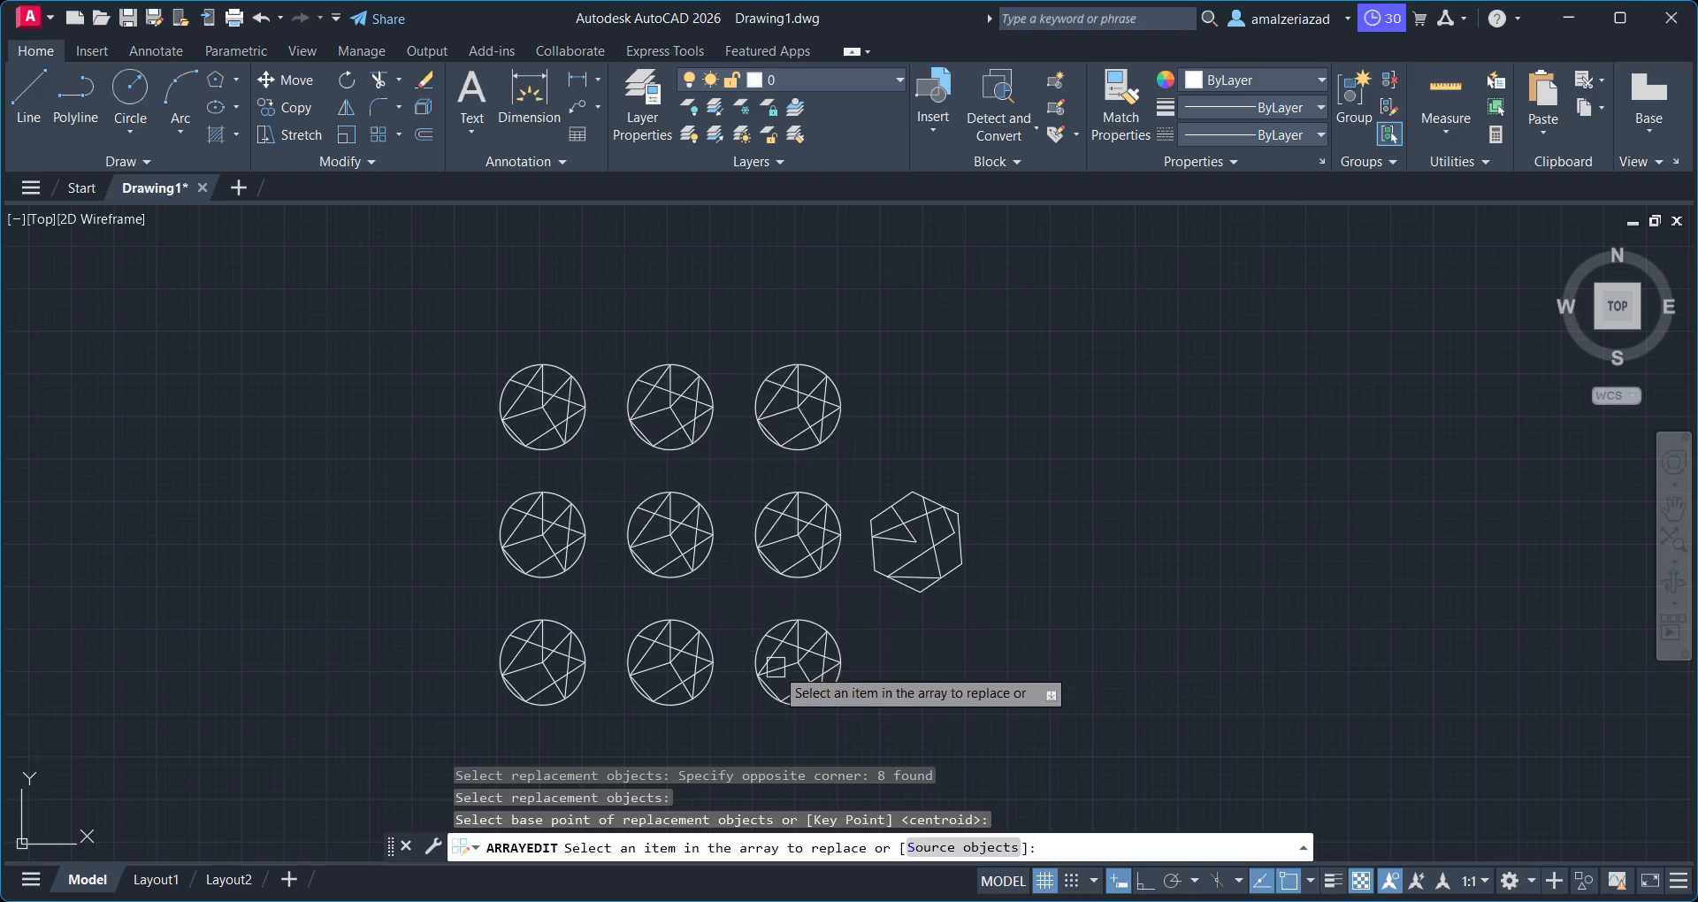
Replace the upper-left, center and lower-right array items with the hexagon, and finish the replacement
click(548, 429)
click(654, 519)
click(778, 630)
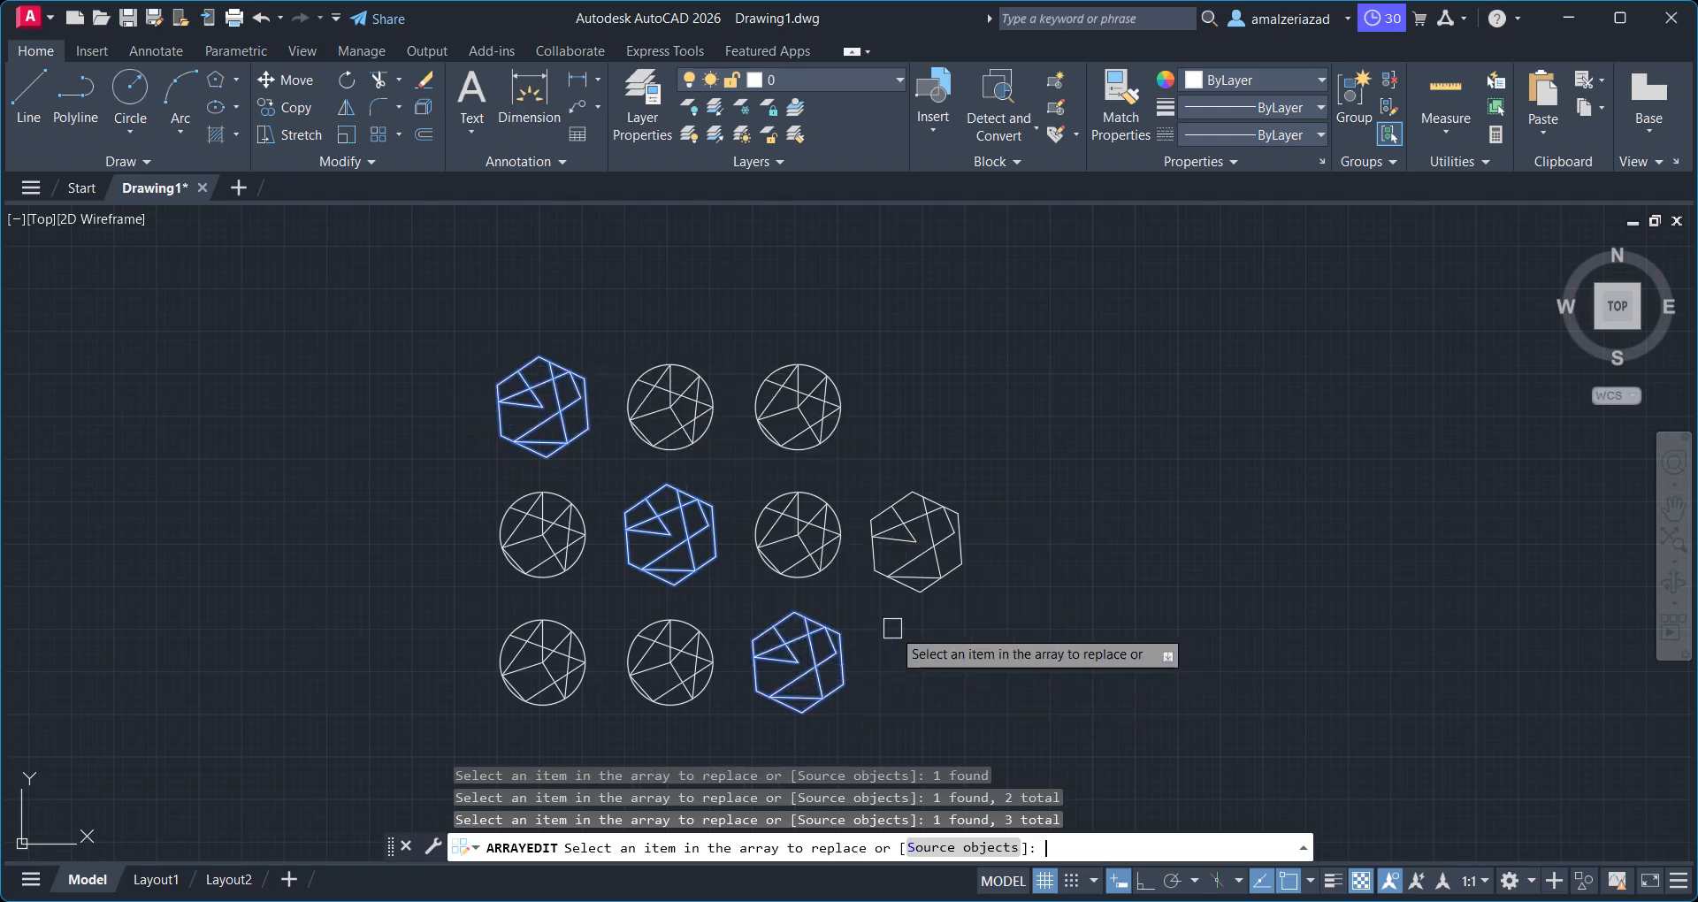
key(Return)
click(929, 840)
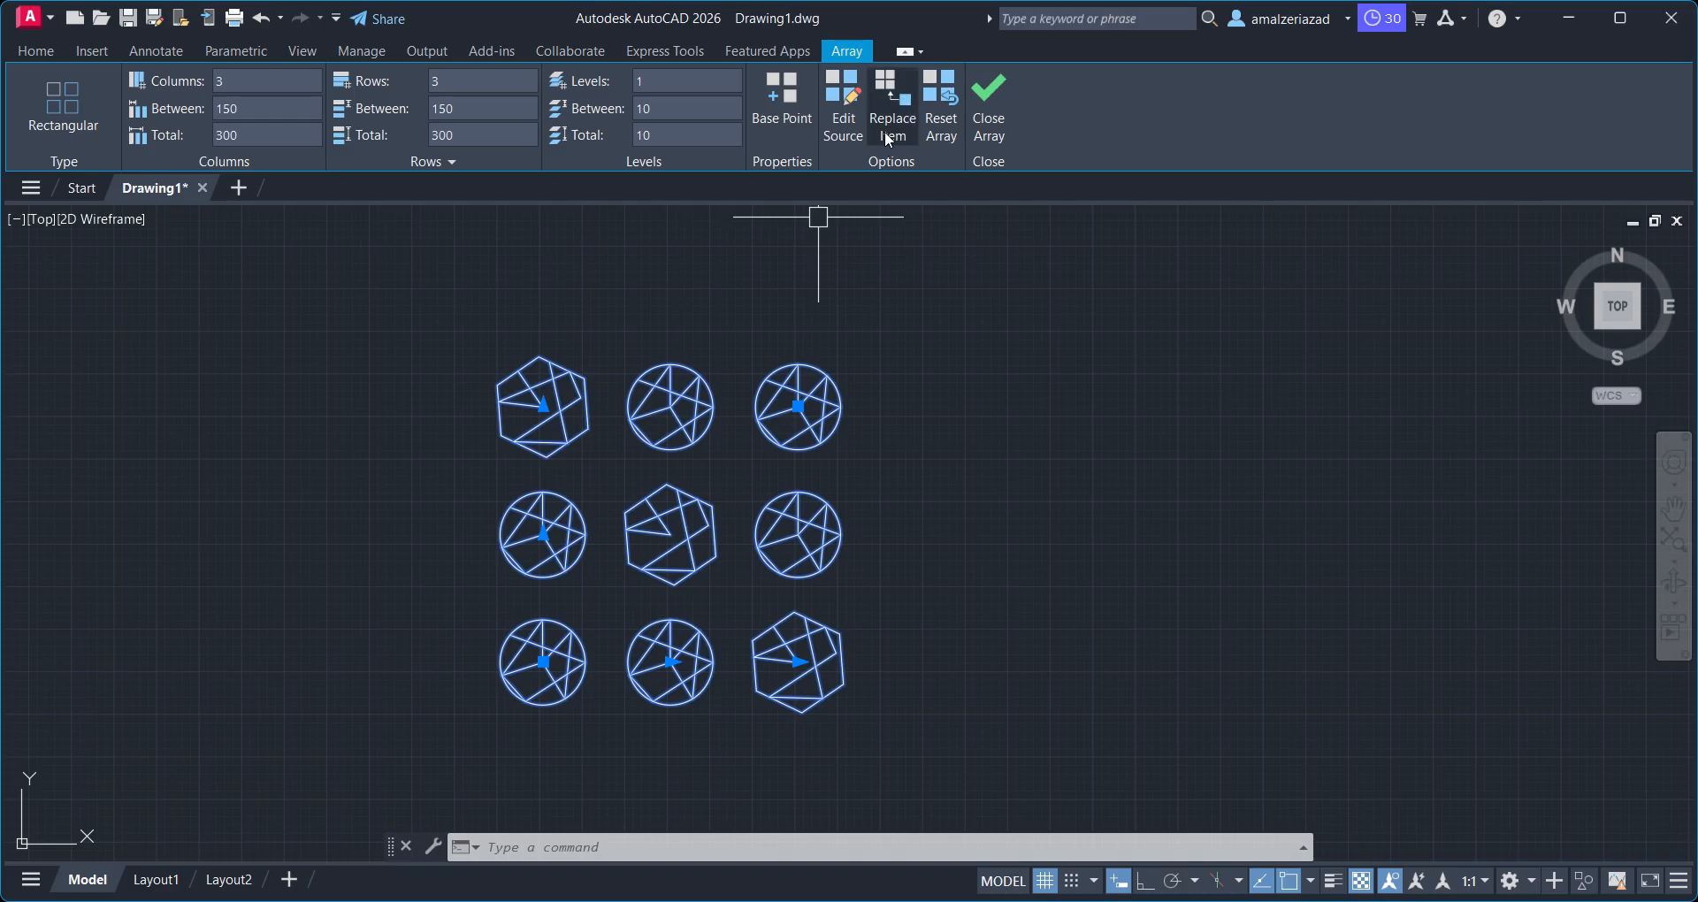
Reset the array to its original items, and open the upper-left item's source objects for editing
click(943, 123)
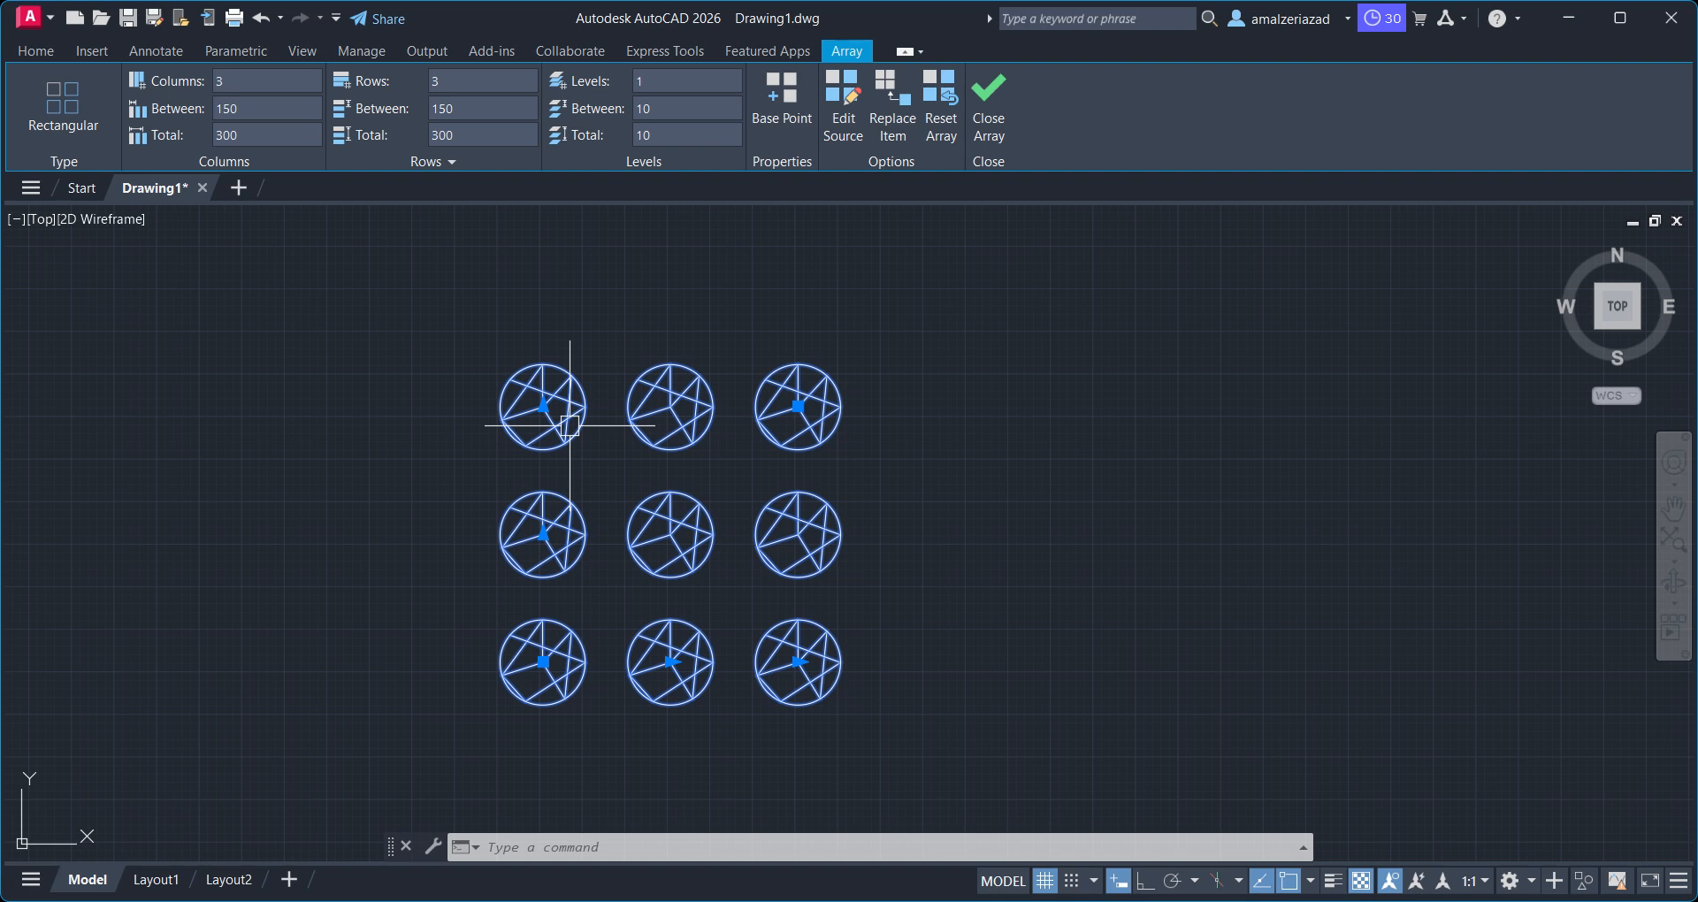
click(842, 106)
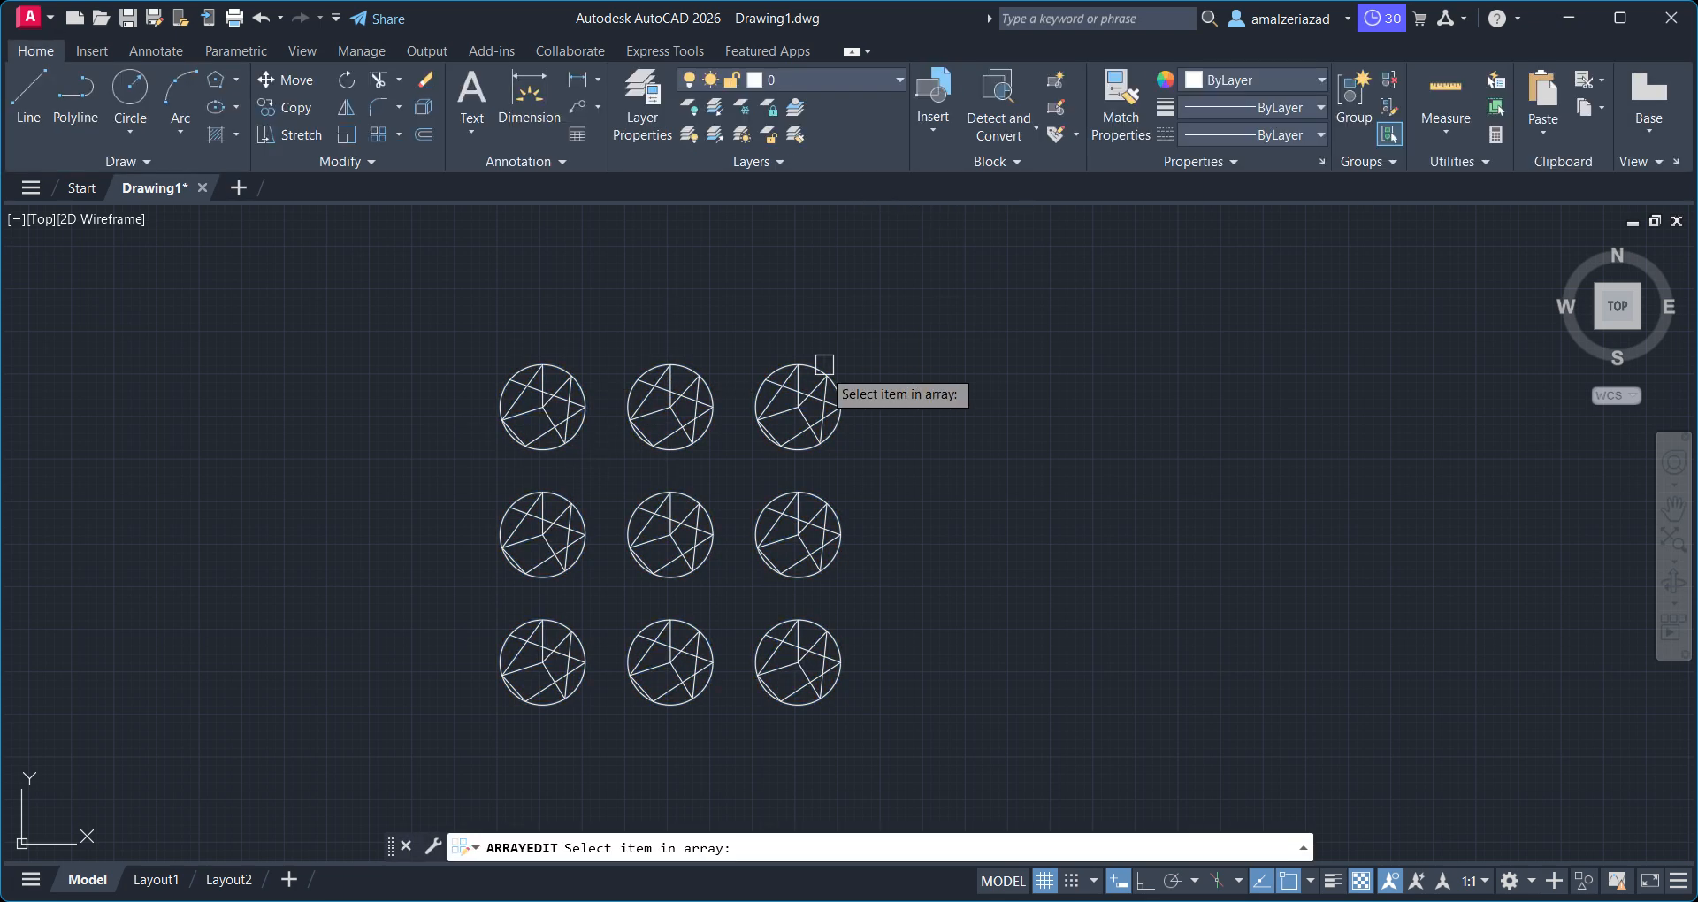
scroll(573, 418, up, 4)
click(589, 371)
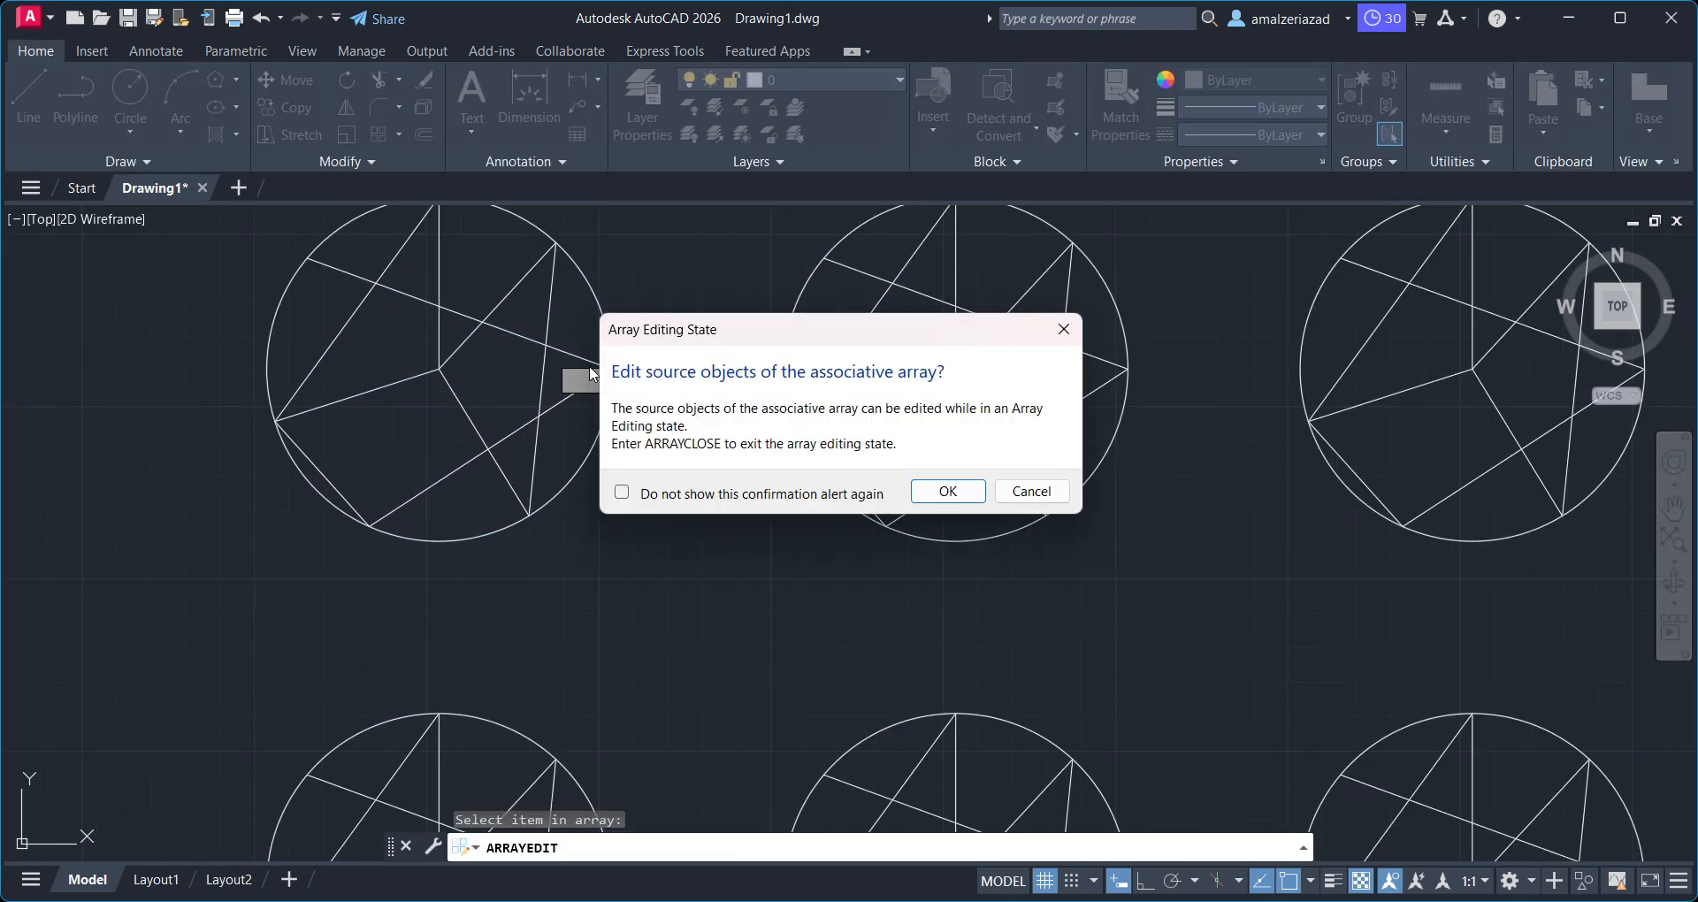
click(947, 491)
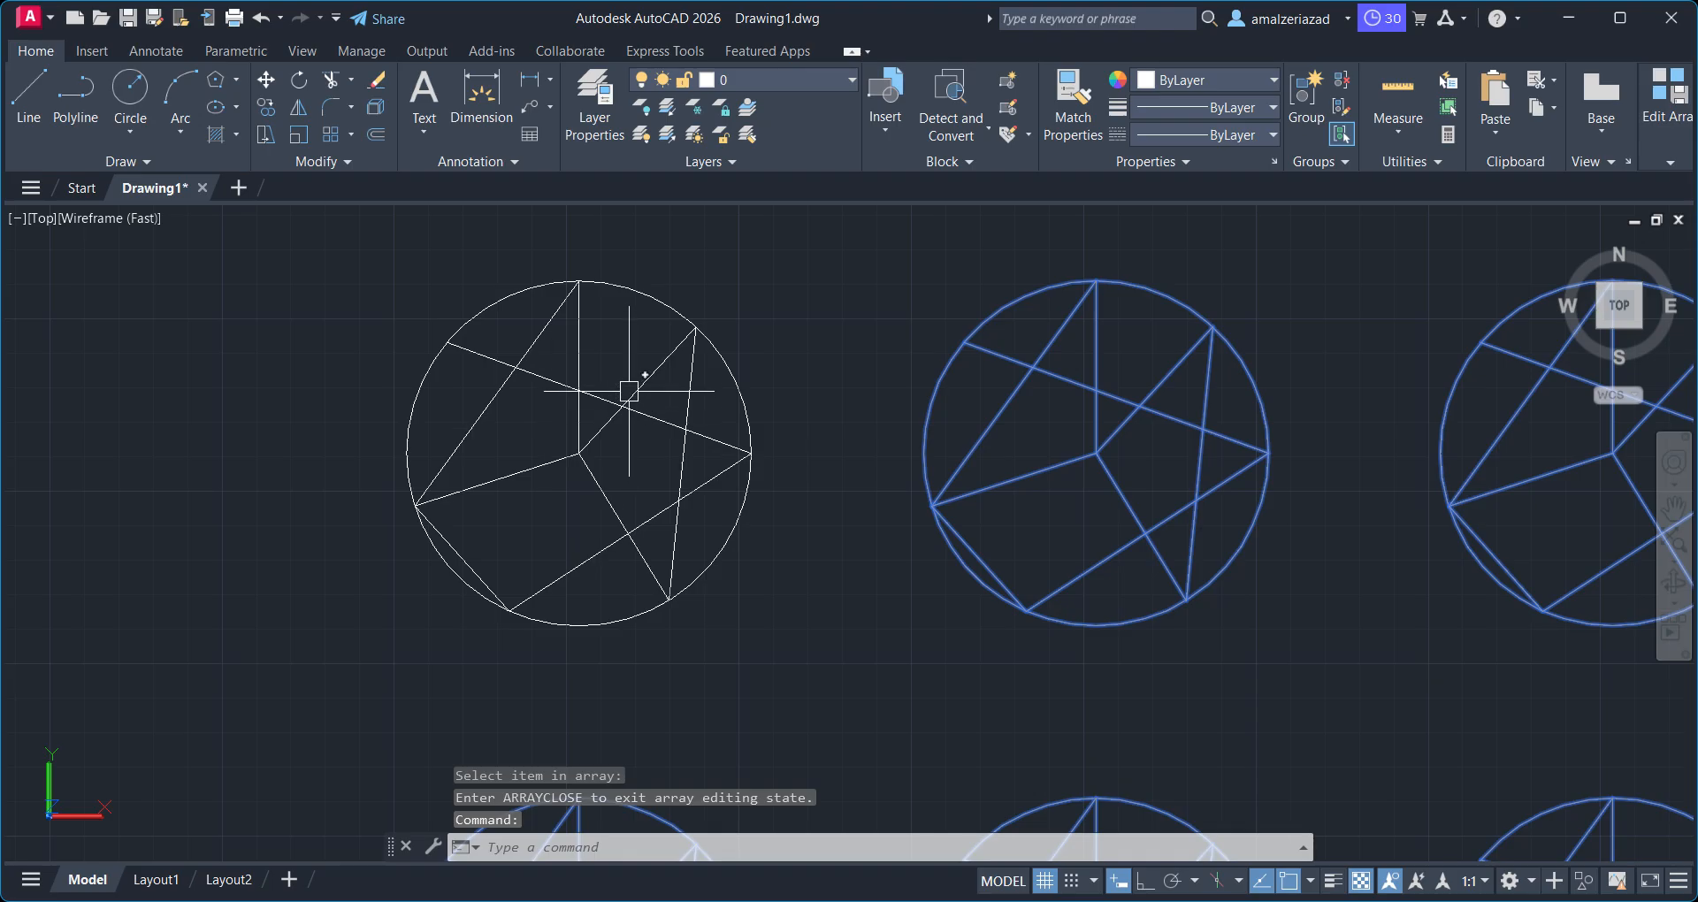
Delete the lines inside the array's source circle and save the array changes
click(694, 397)
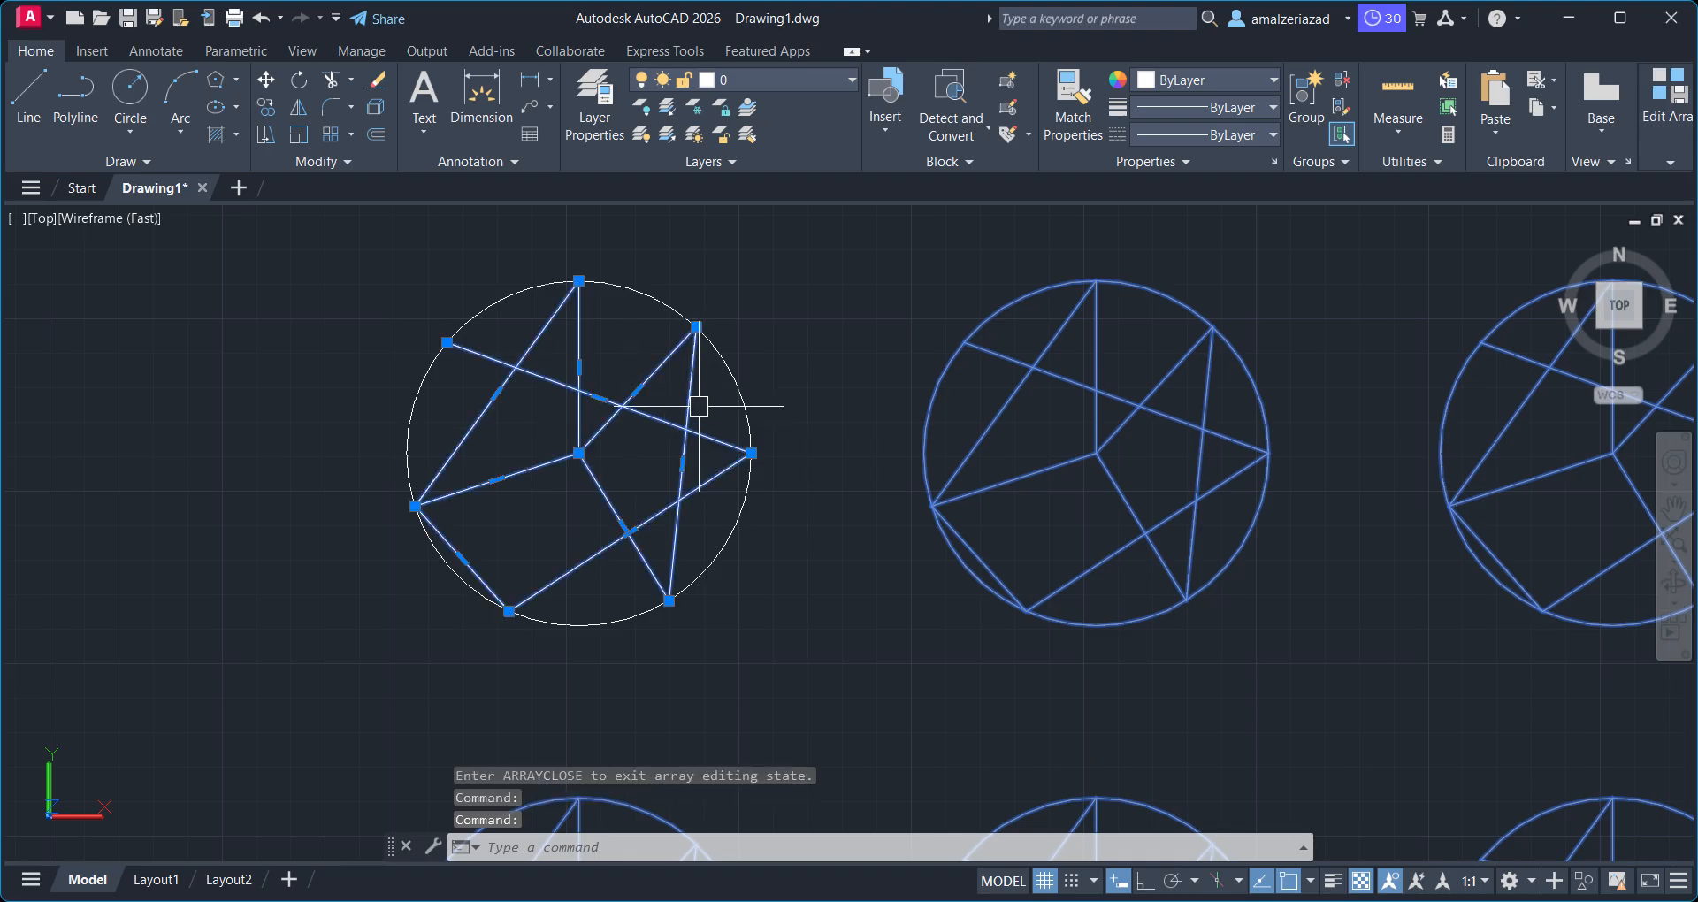
key(Delete)
click(1692, 105)
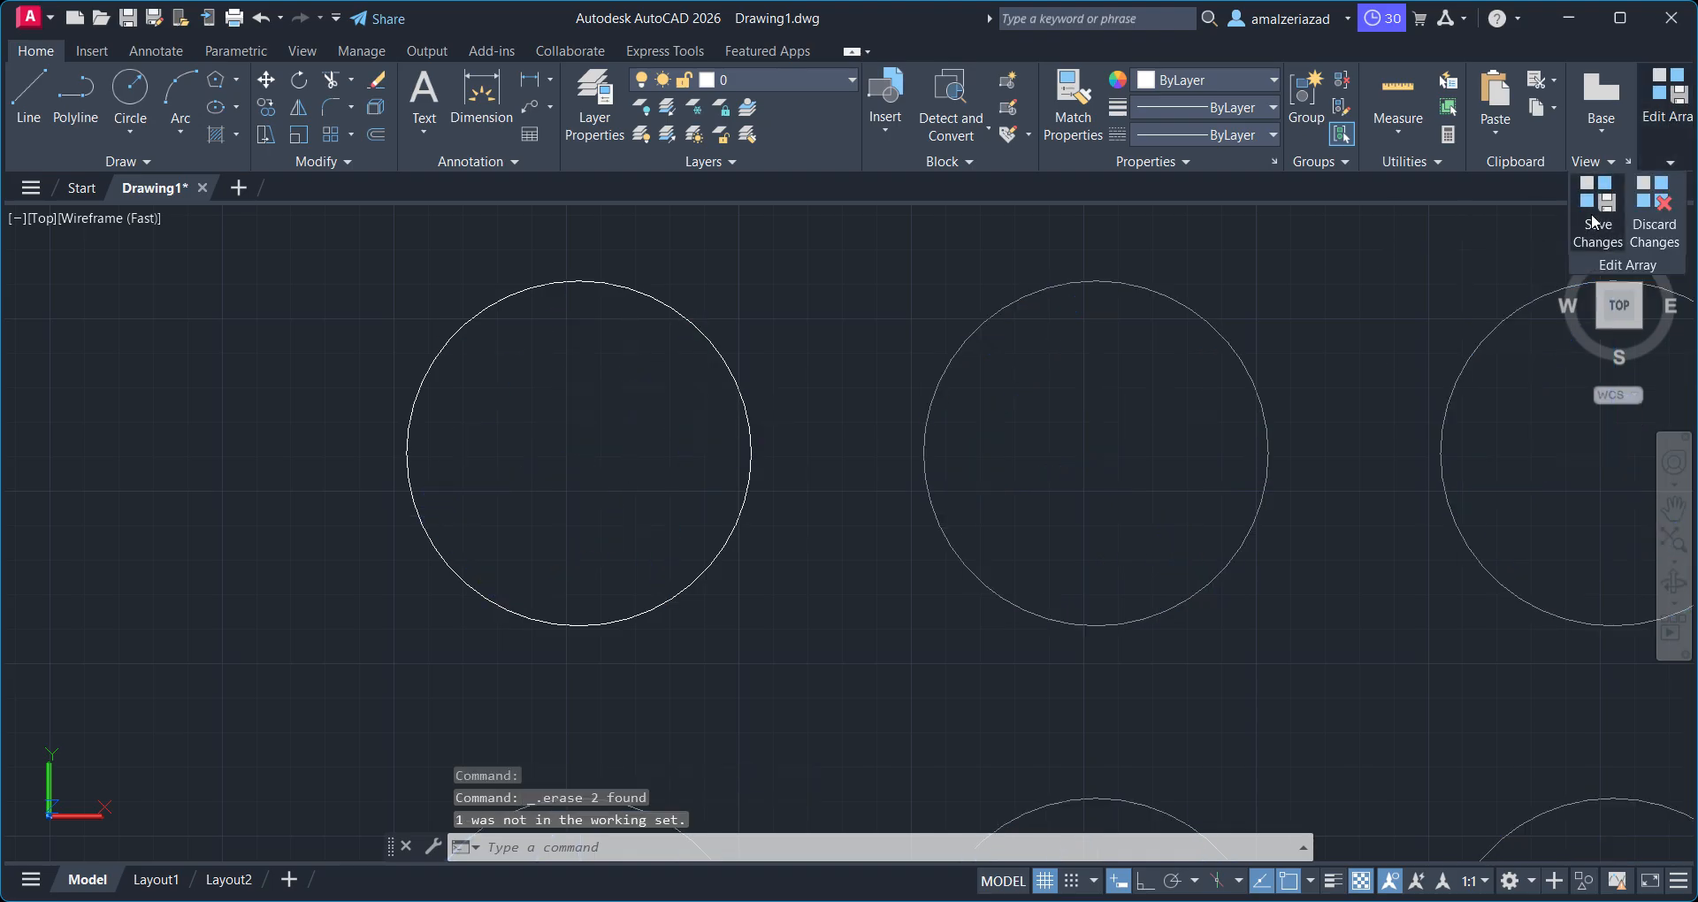
click(1605, 142)
middle_drag(1174, 425, 1026, 413)
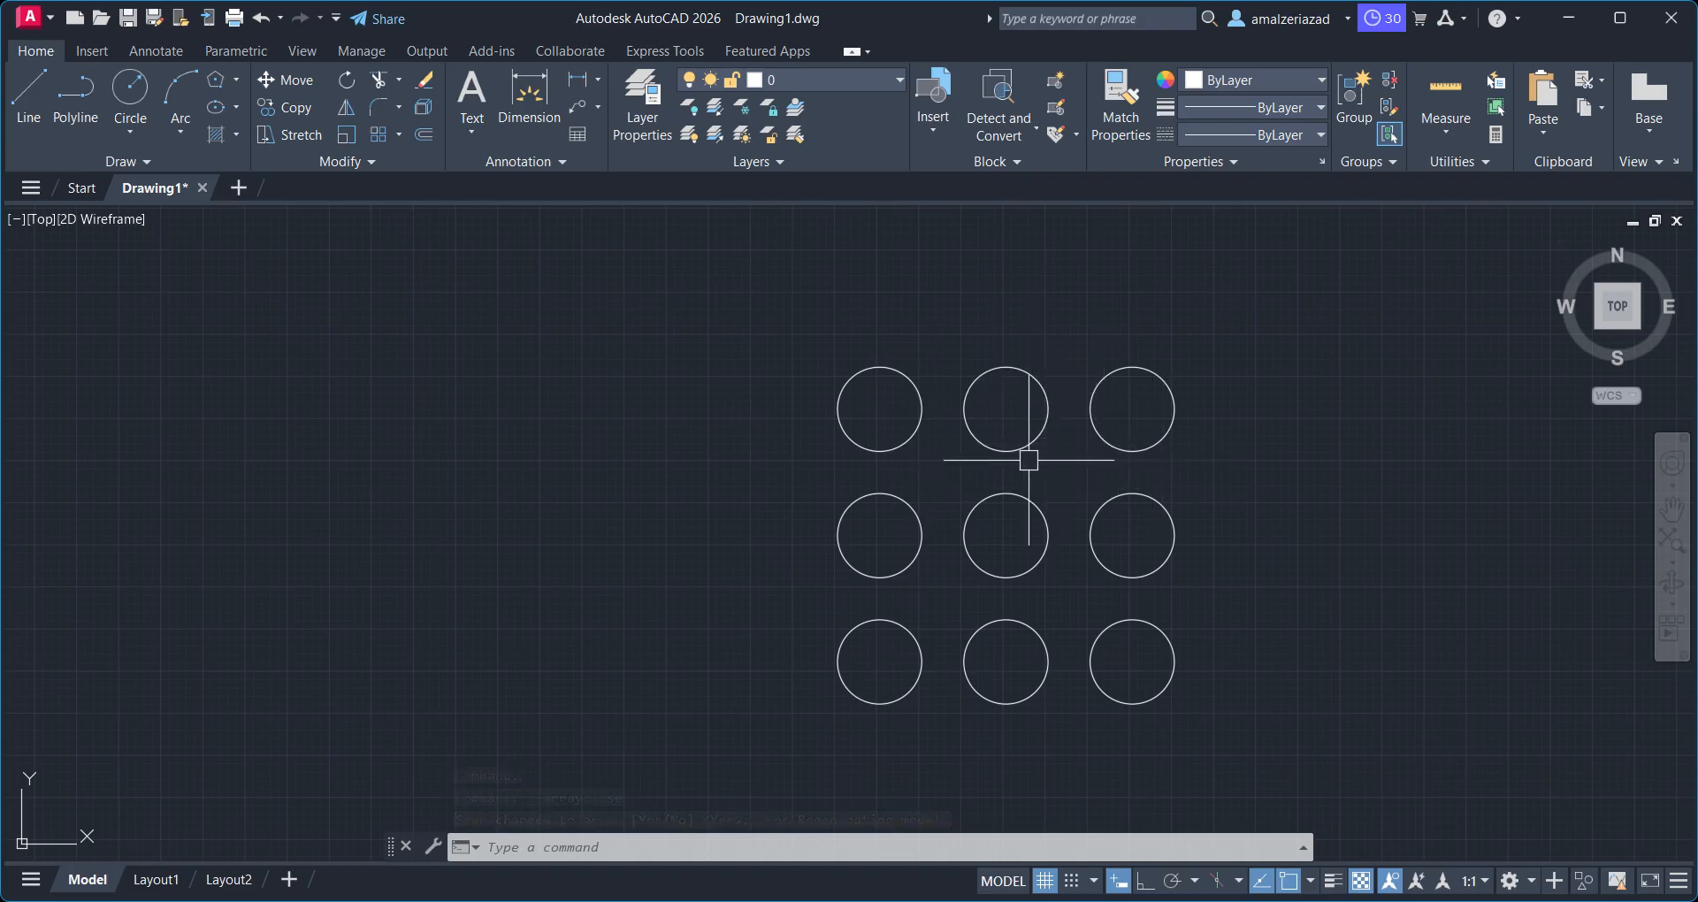
middle_drag(1158, 430, 917, 426)
click(932, 415)
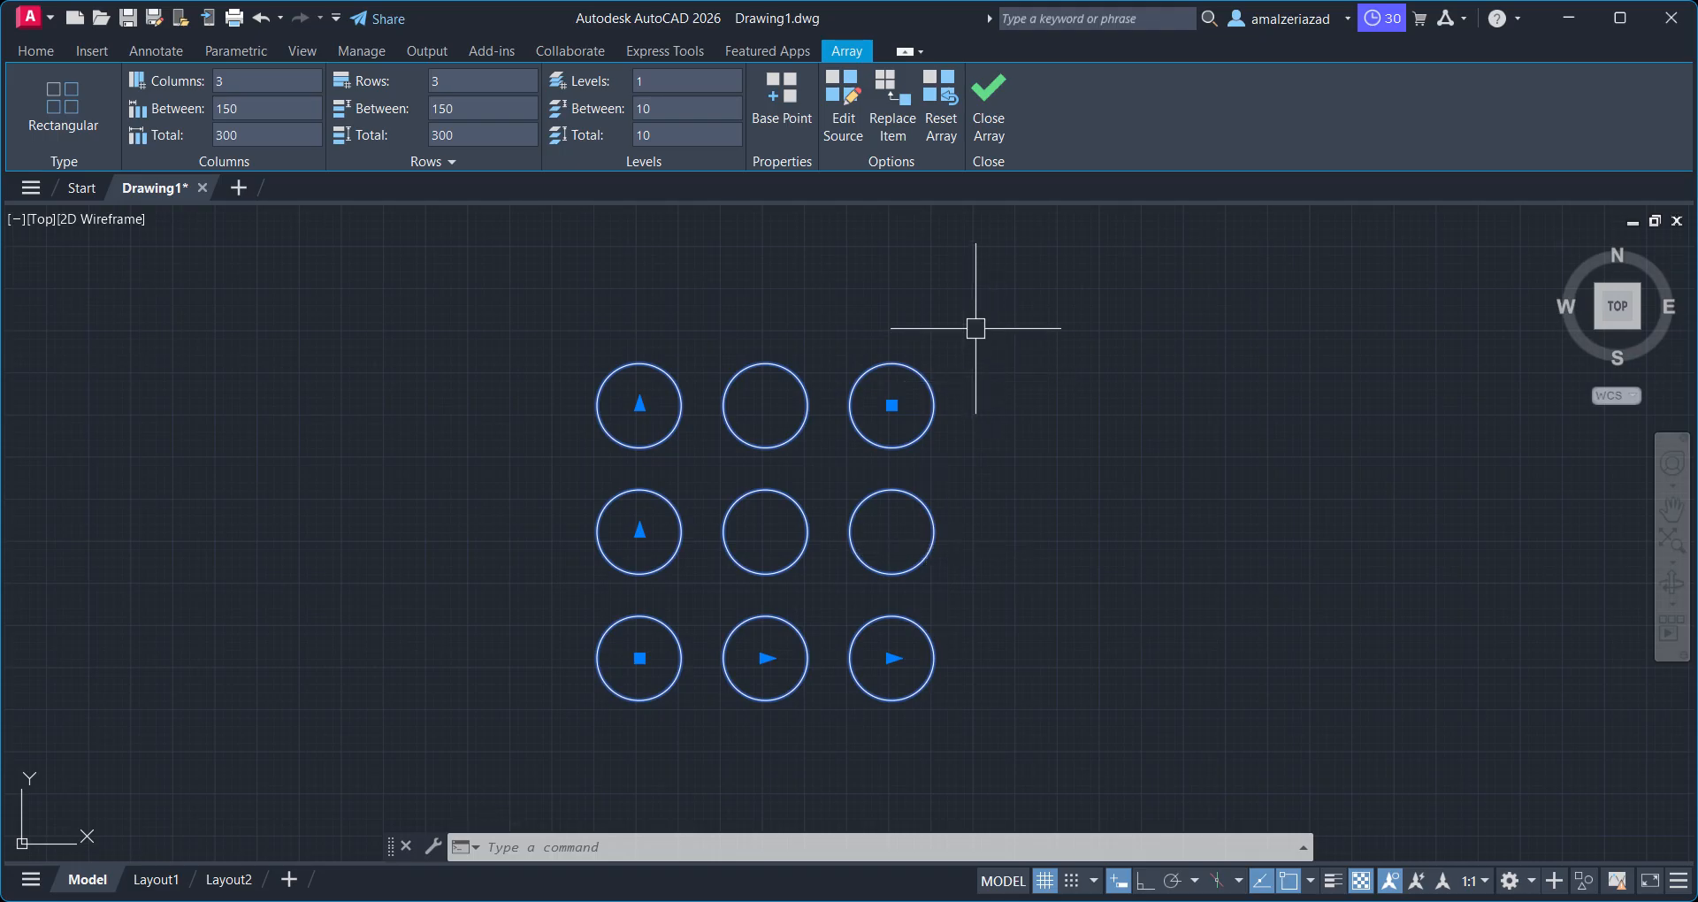
click(986, 103)
scroll(913, 474, down, 4)
middle_drag(913, 474, 686, 483)
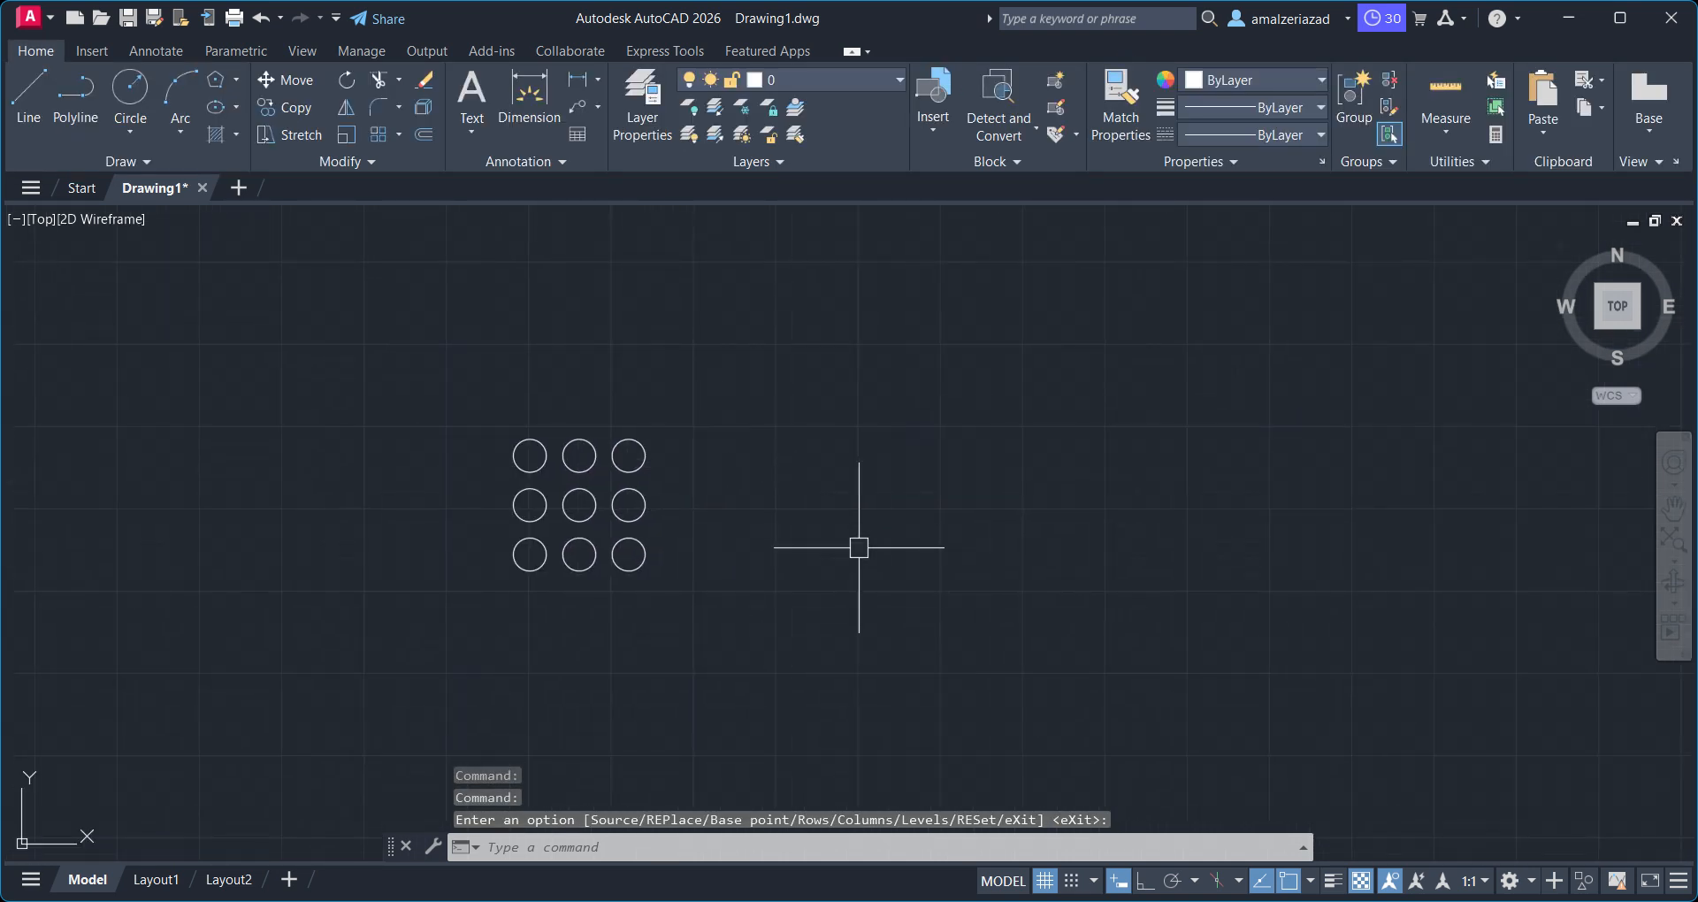
scroll(673, 475, up, 3)
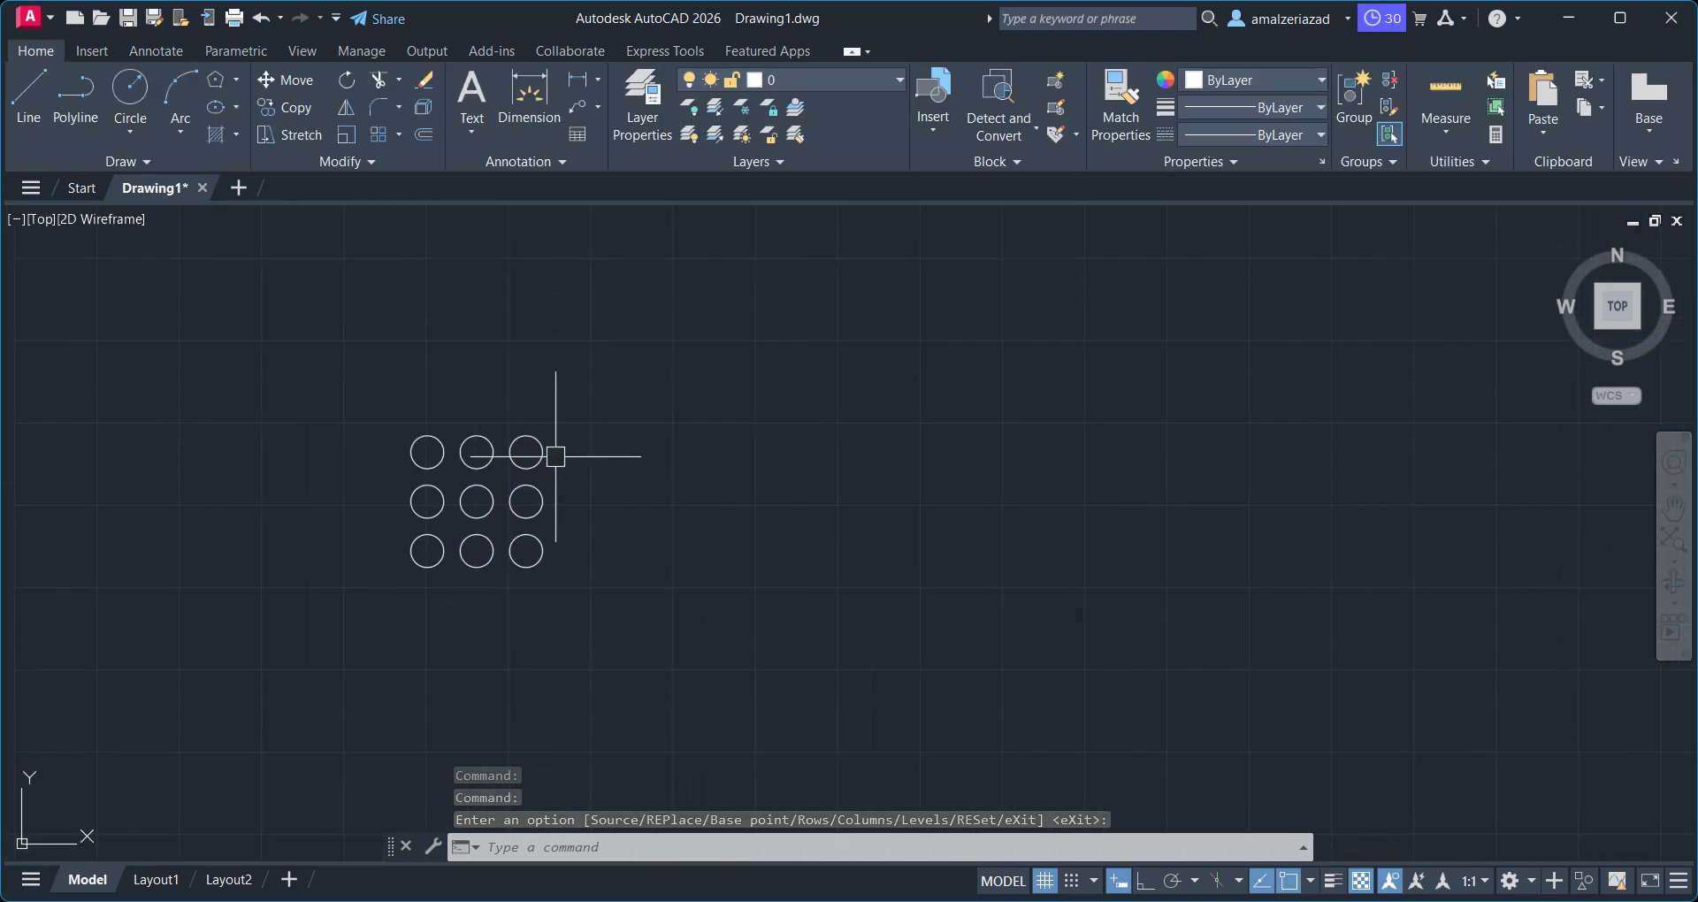
click(399, 134)
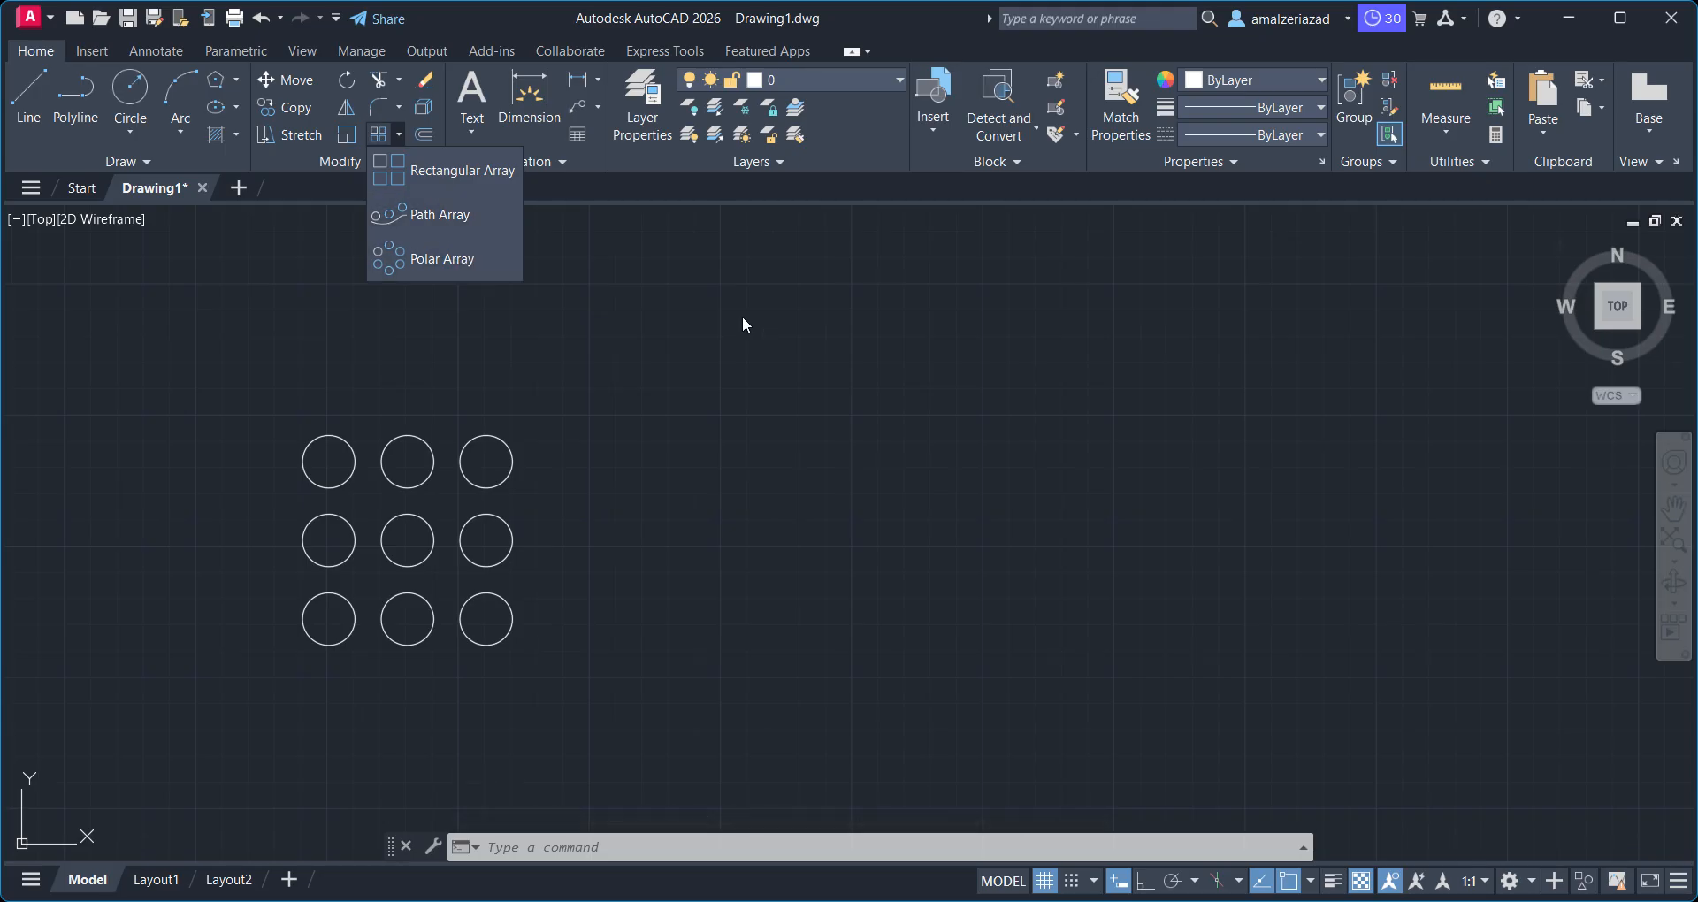
click(628, 296)
click(741, 379)
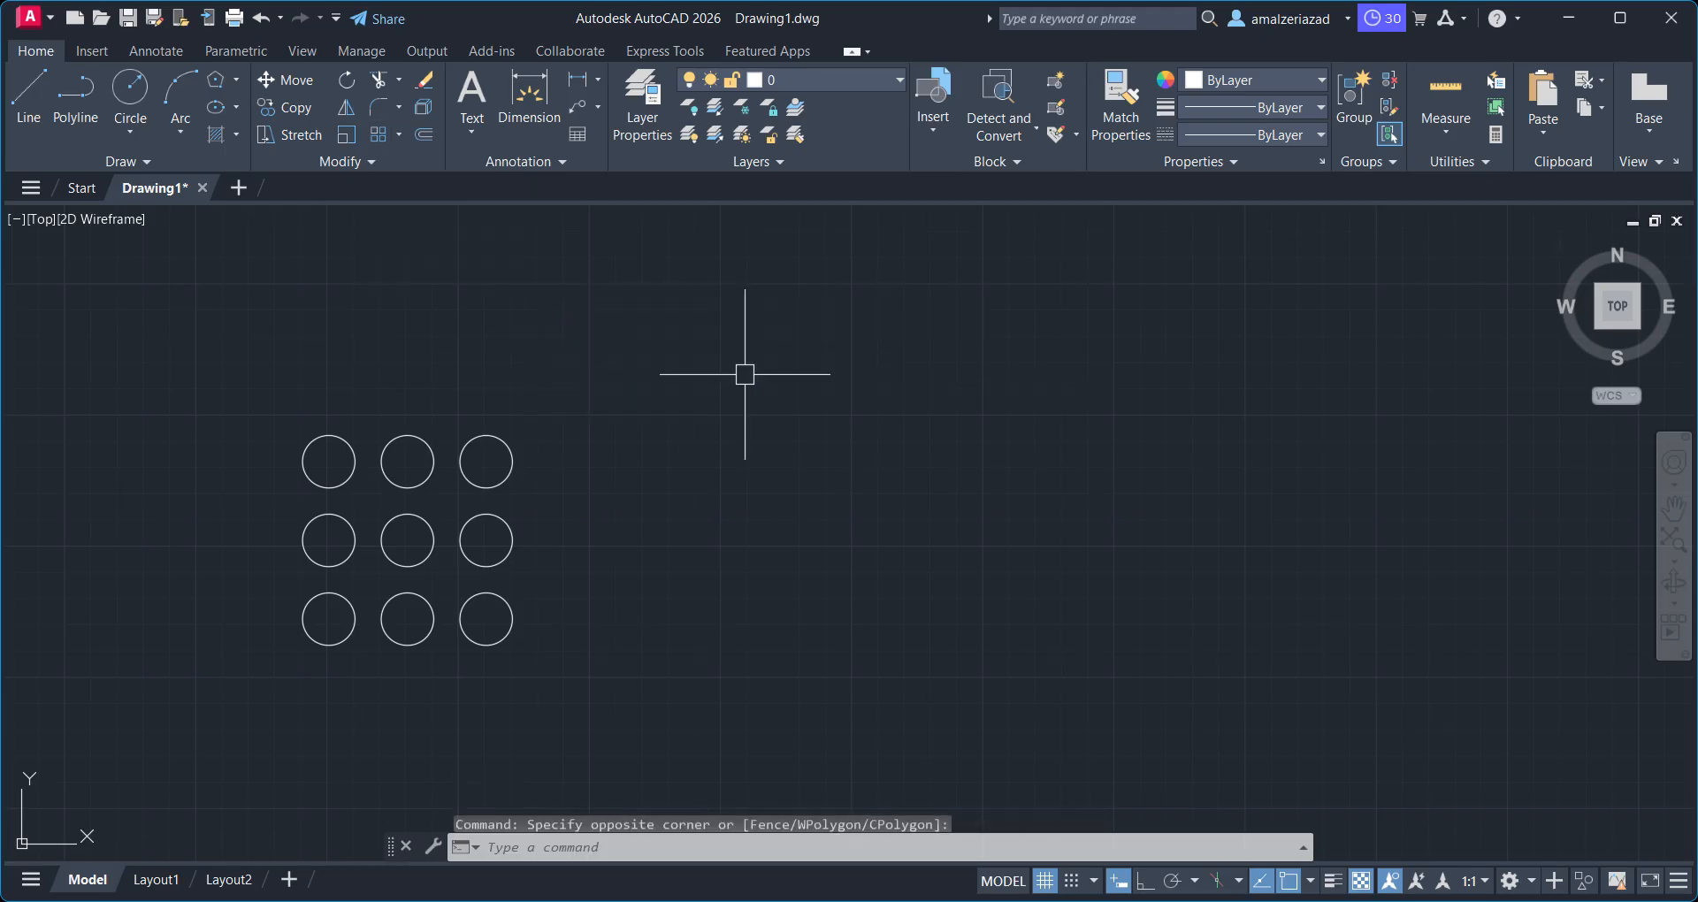
Draw a wavy four-point spline in the empty area beside the circle array, with one crest and one trough
middle_drag(866, 458, 761, 475)
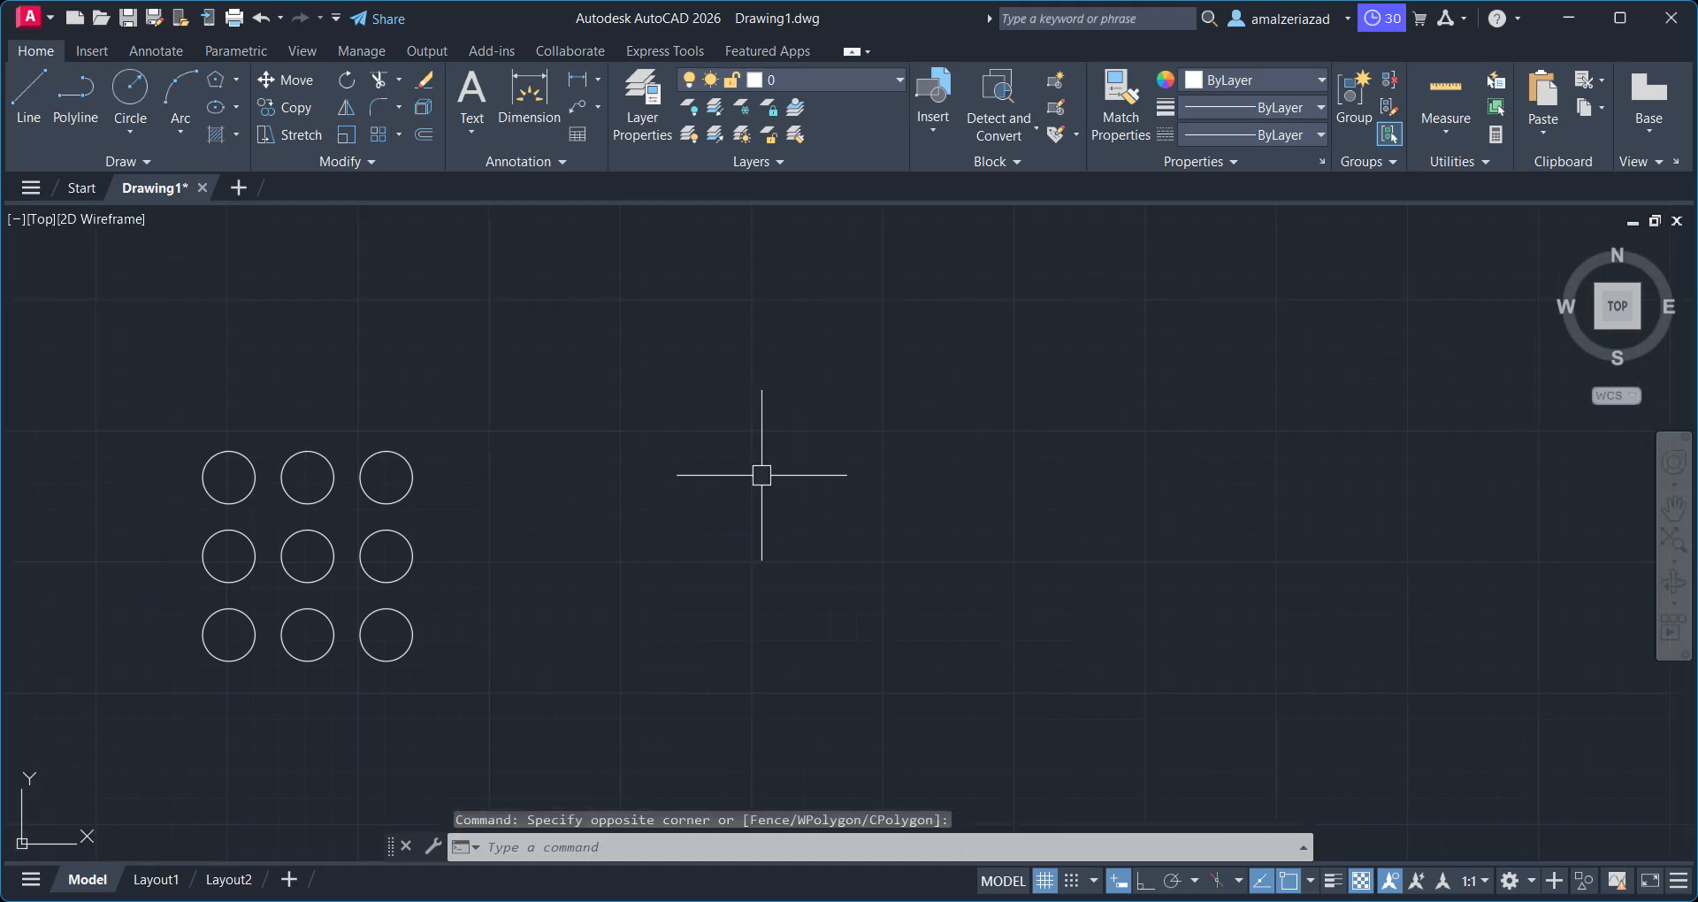
click(146, 162)
click(28, 189)
click(609, 536)
click(867, 422)
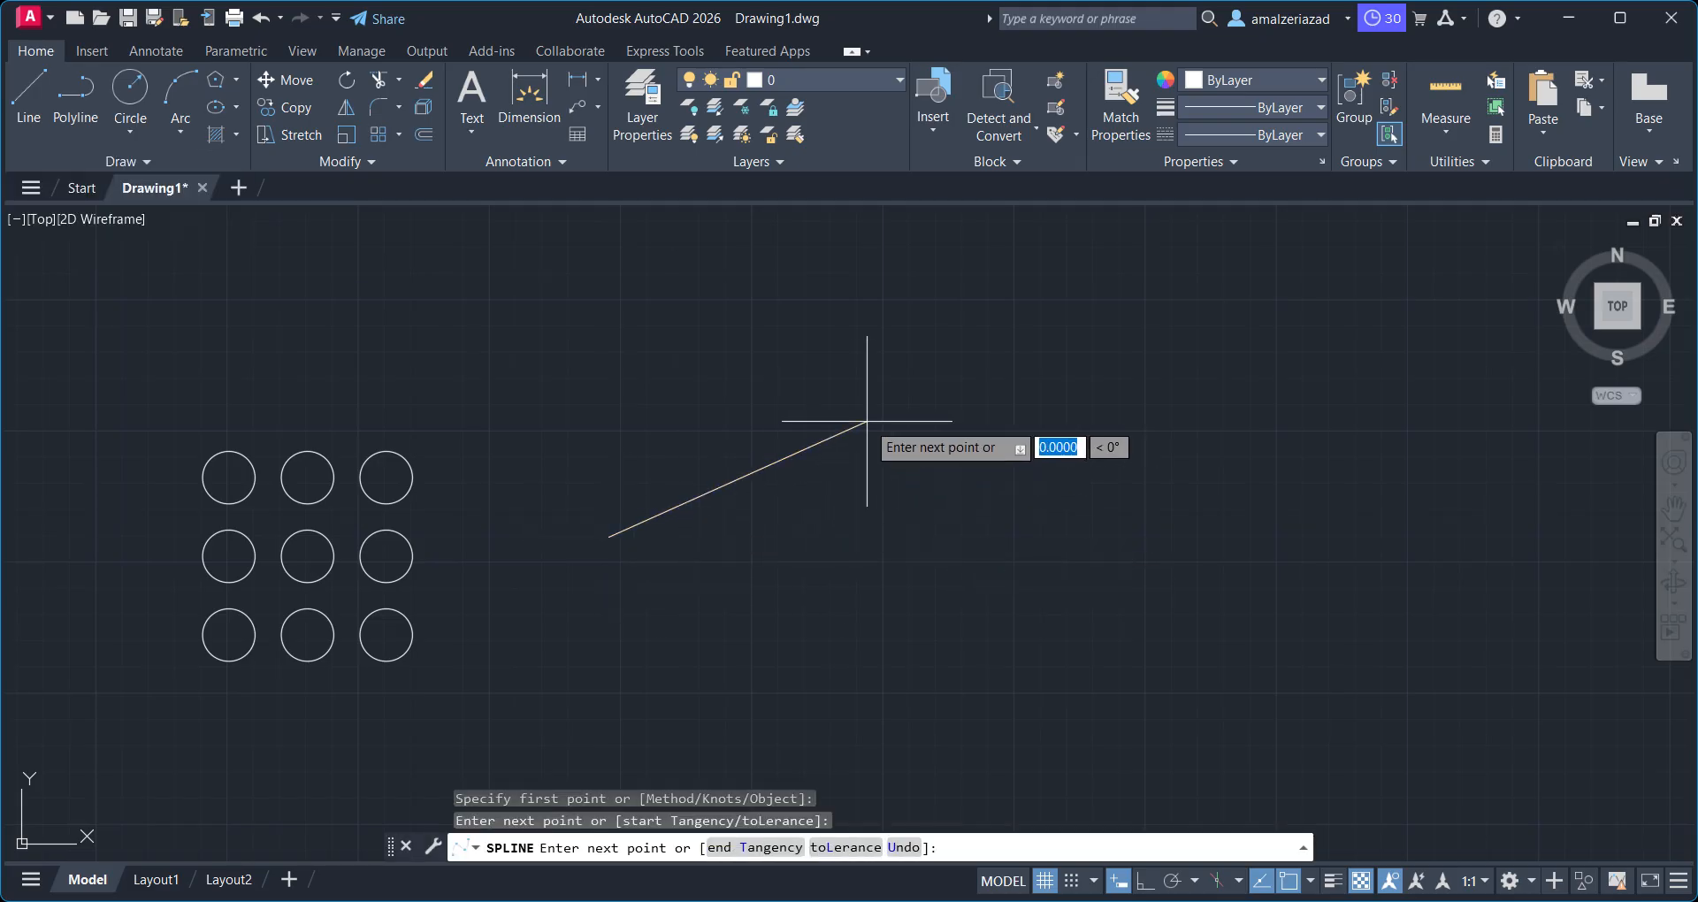
middle_drag(1126, 565, 1009, 587)
click(1202, 557)
click(1463, 456)
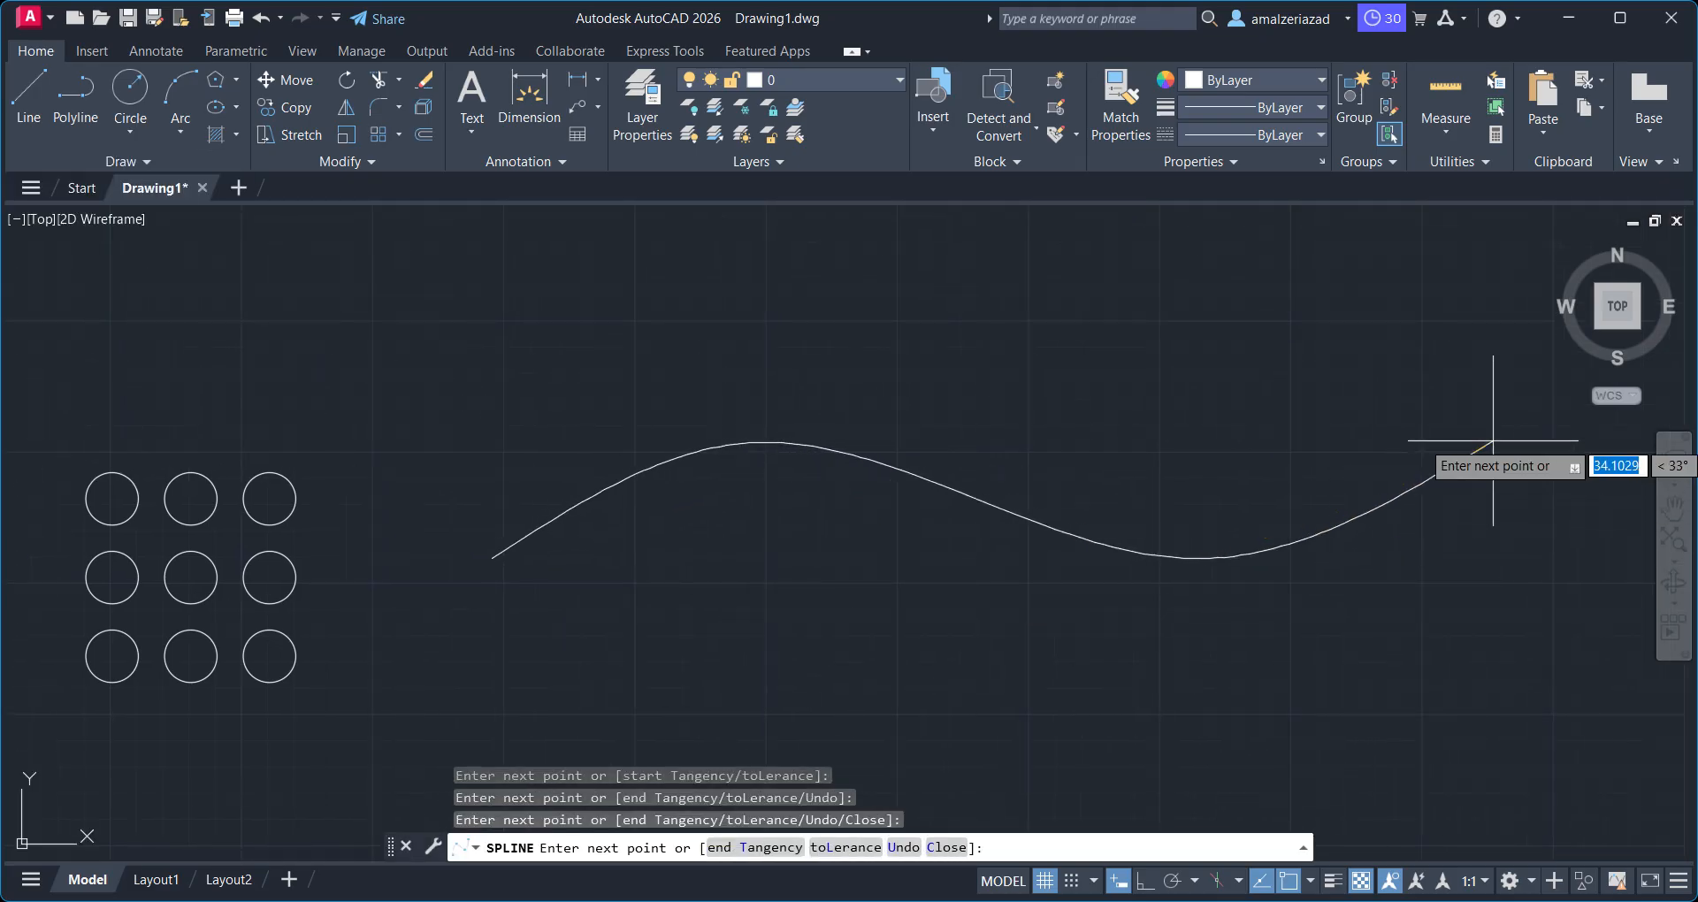
key(Return)
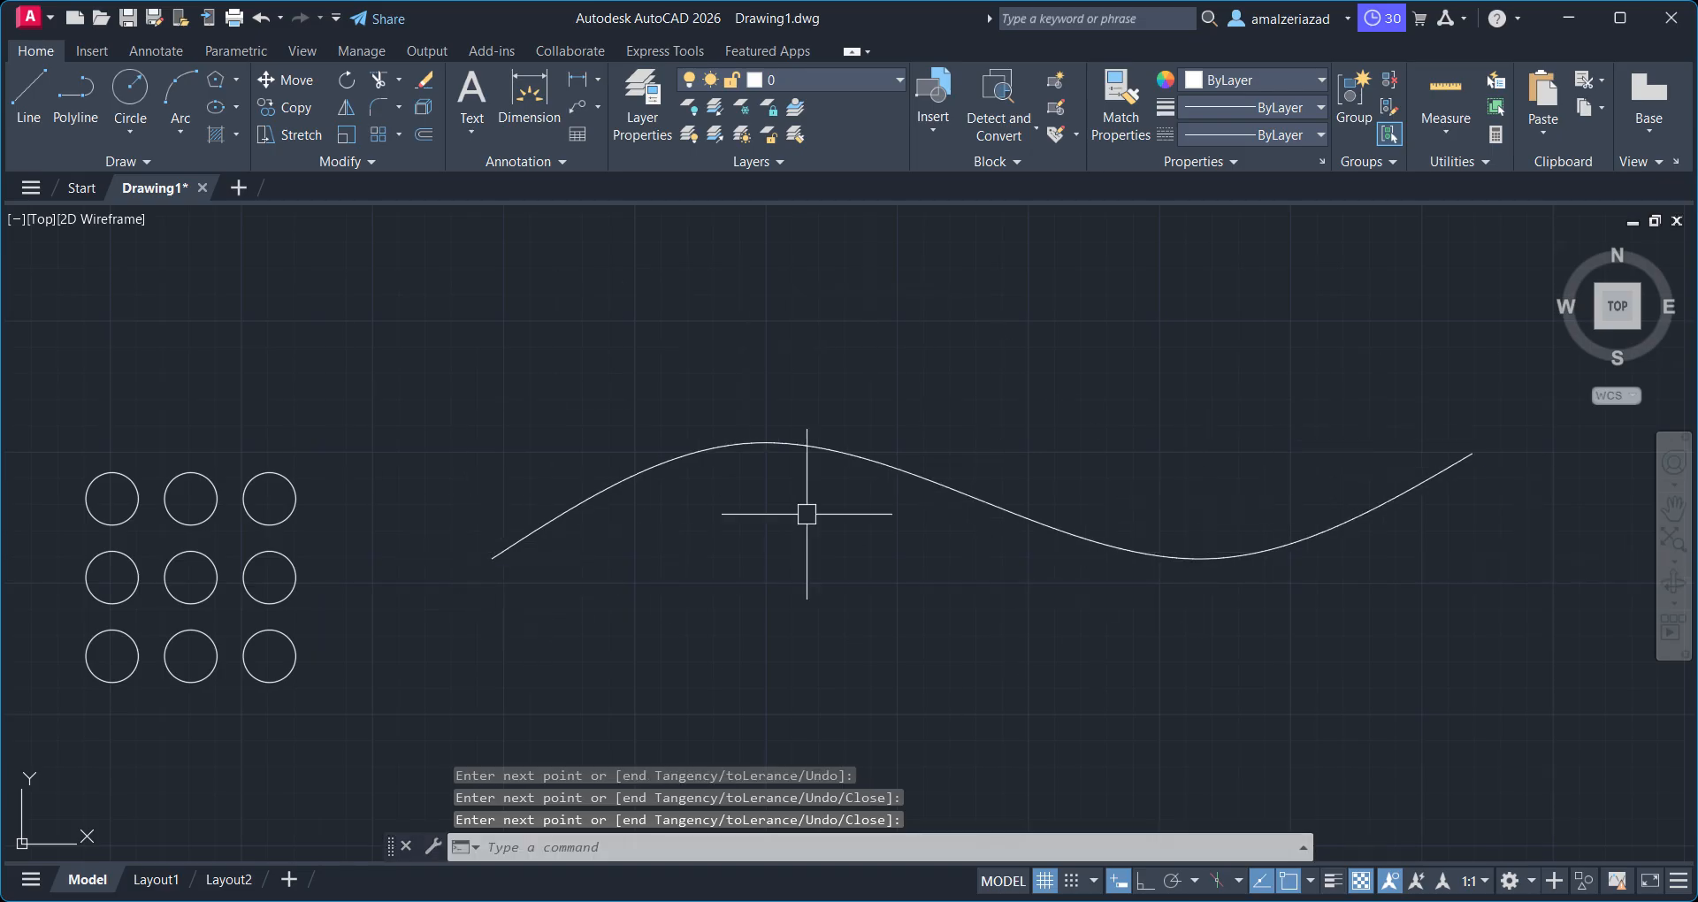
Draw a small circle with a radius of about 27 just above the spline's left end
click(130, 93)
scroll(434, 537, up, 4)
scroll(656, 566, up, 2)
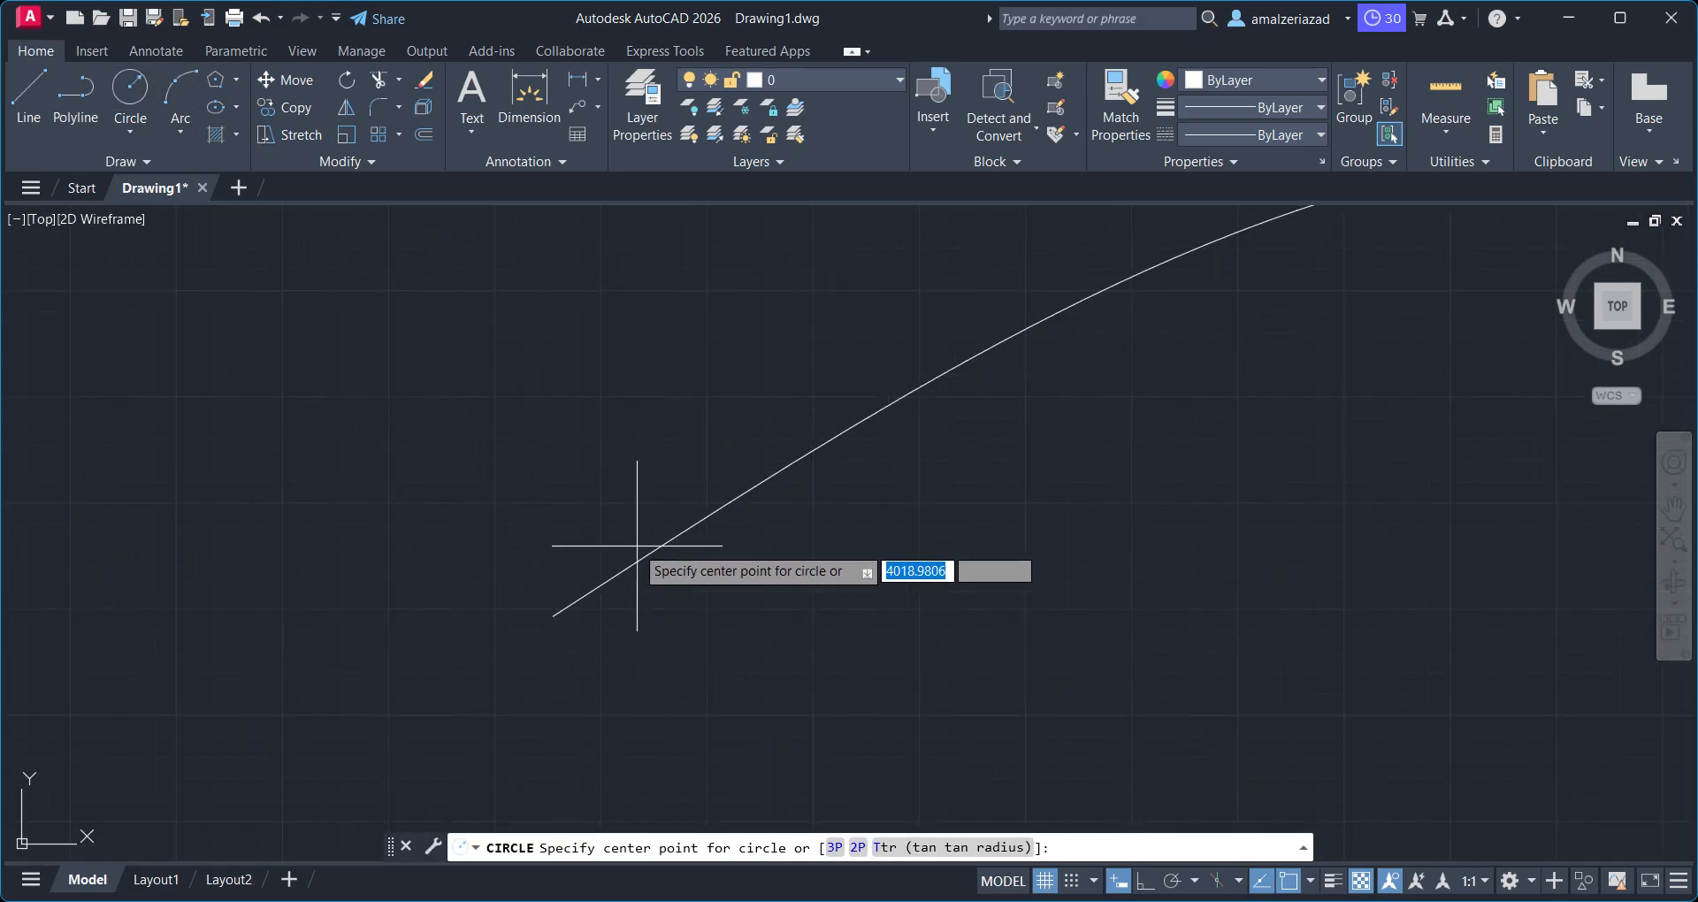
click(582, 508)
click(614, 554)
scroll(712, 539, down, 2)
scroll(712, 539, down, 4)
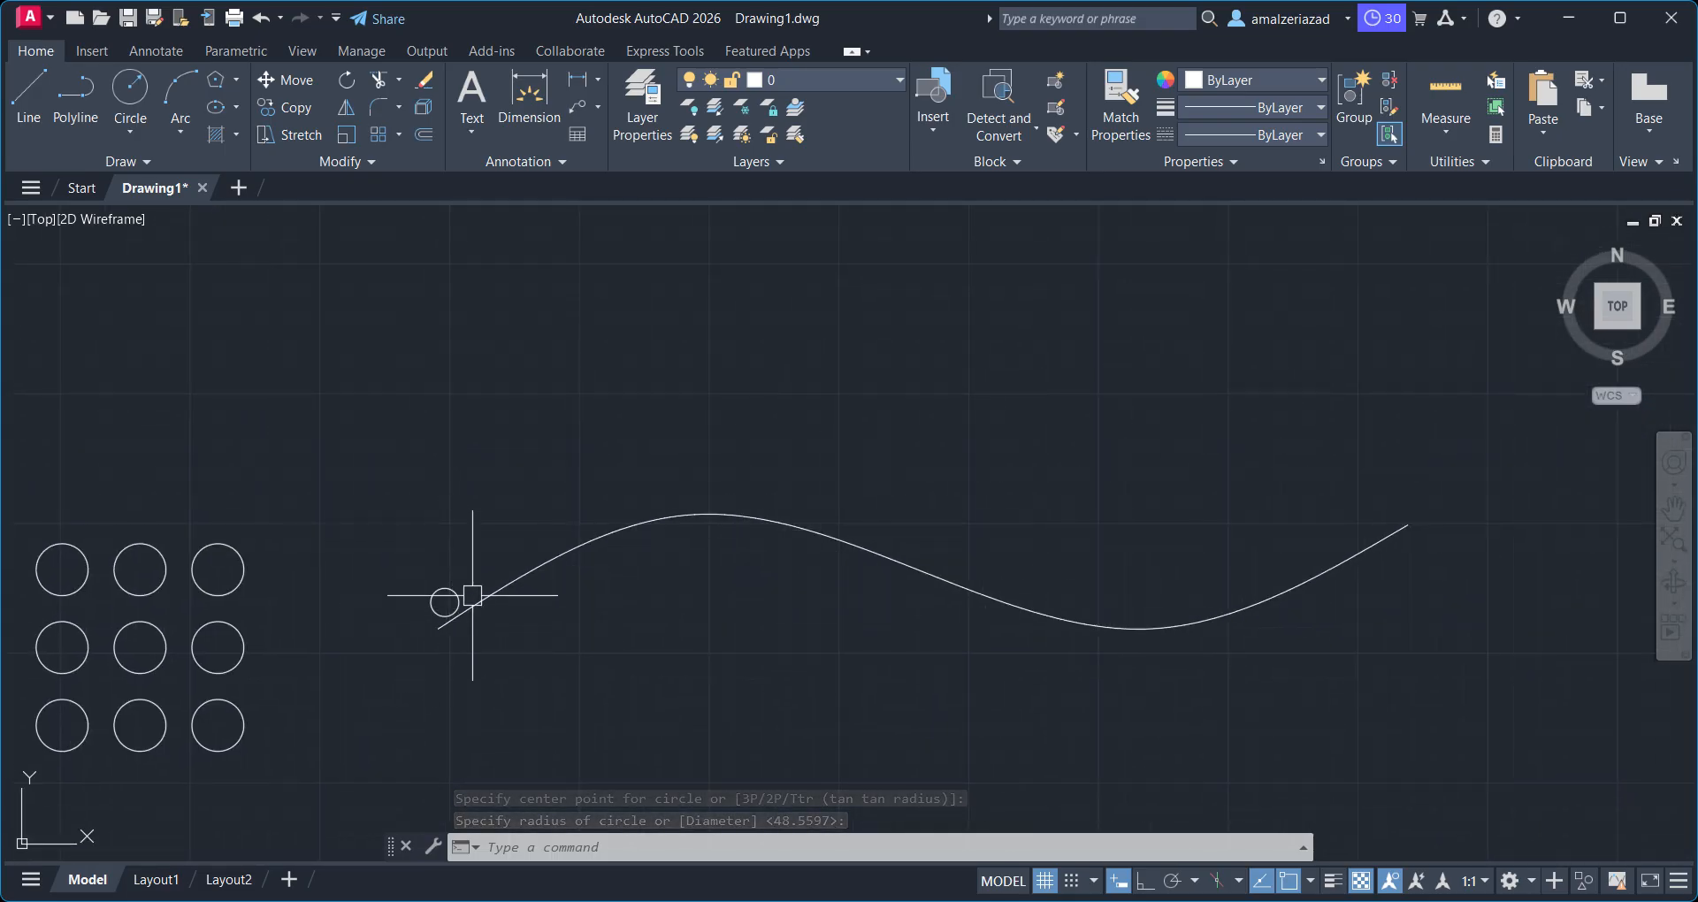
Create a path array of the small circle using the spline as the path curve
click(399, 134)
click(428, 216)
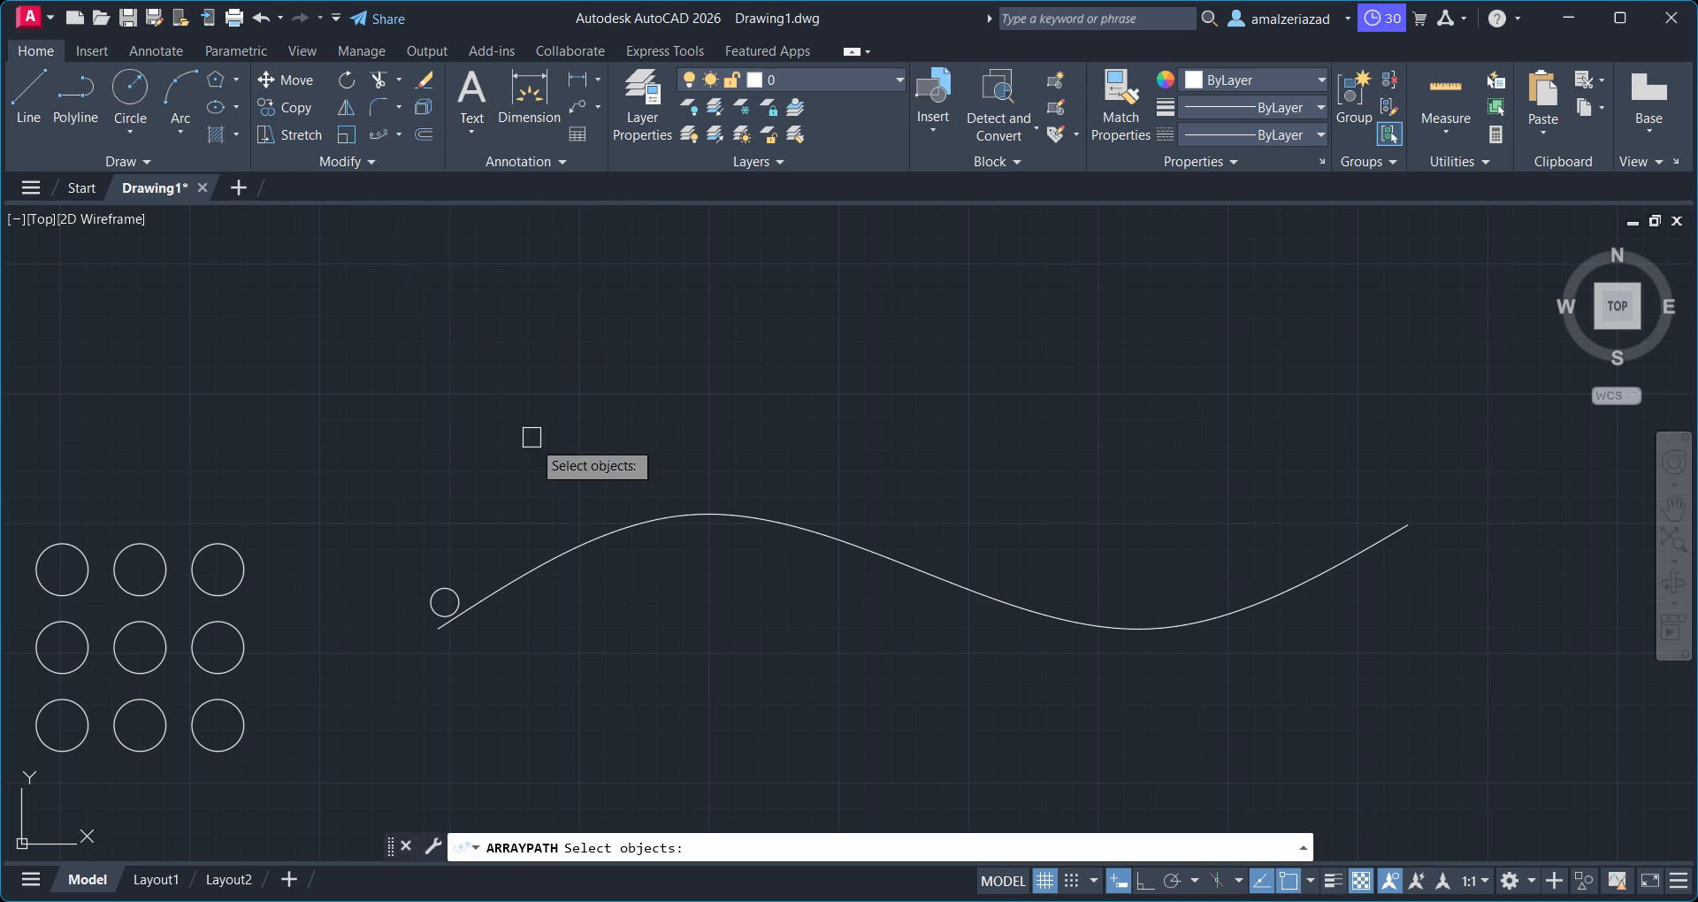
click(447, 589)
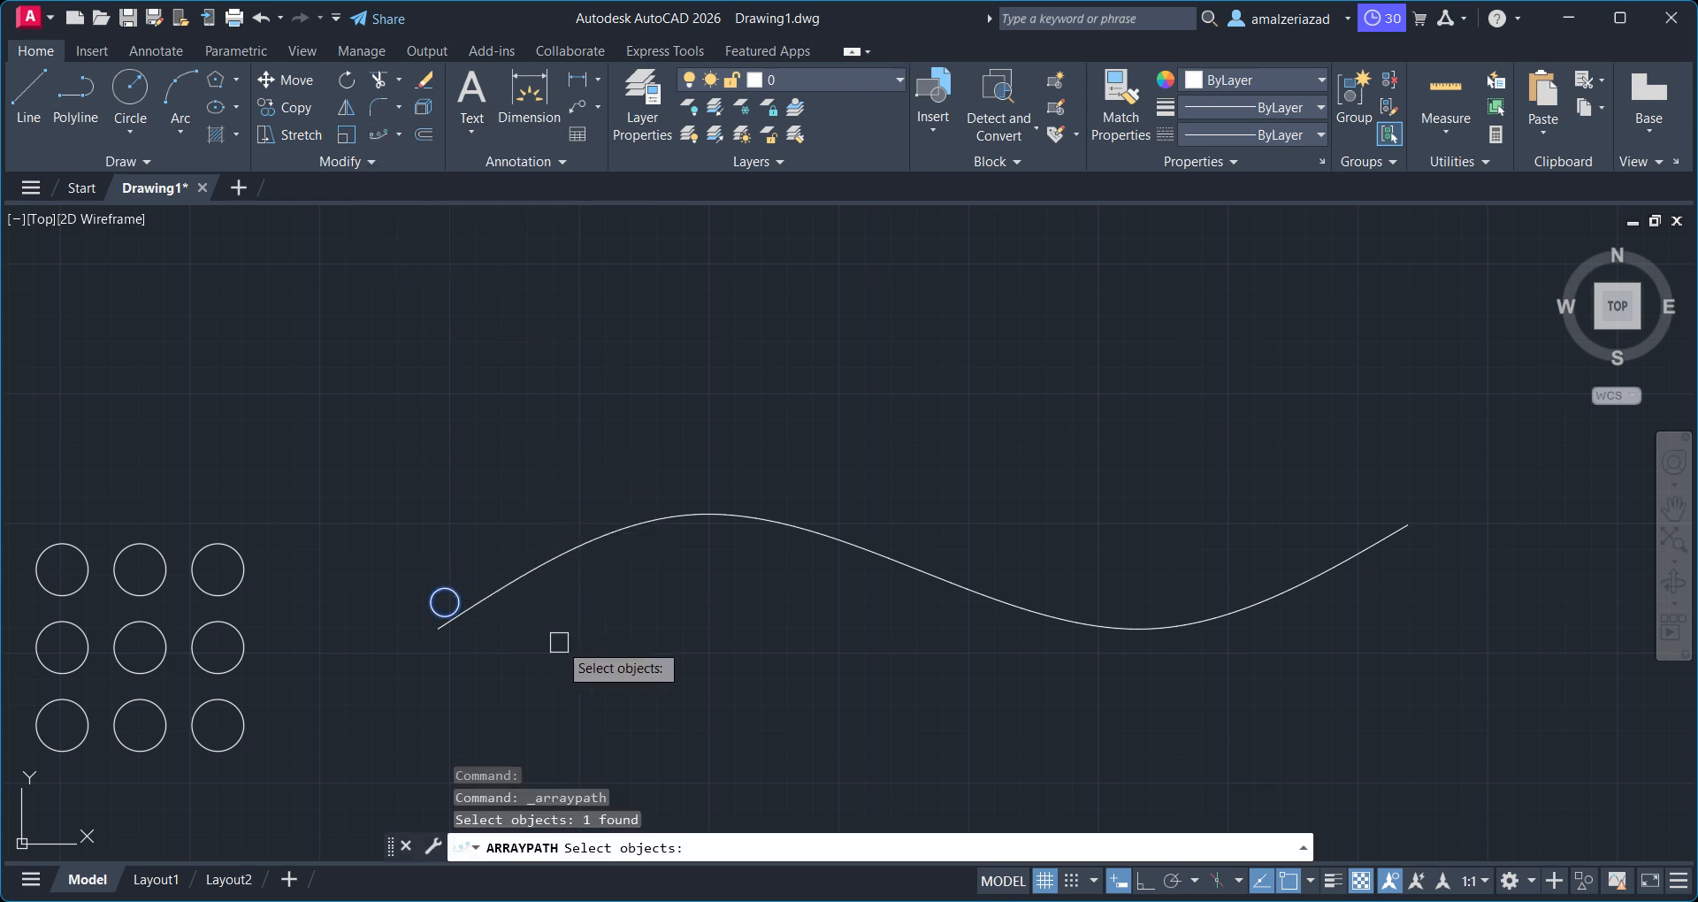
key(Return)
click(555, 552)
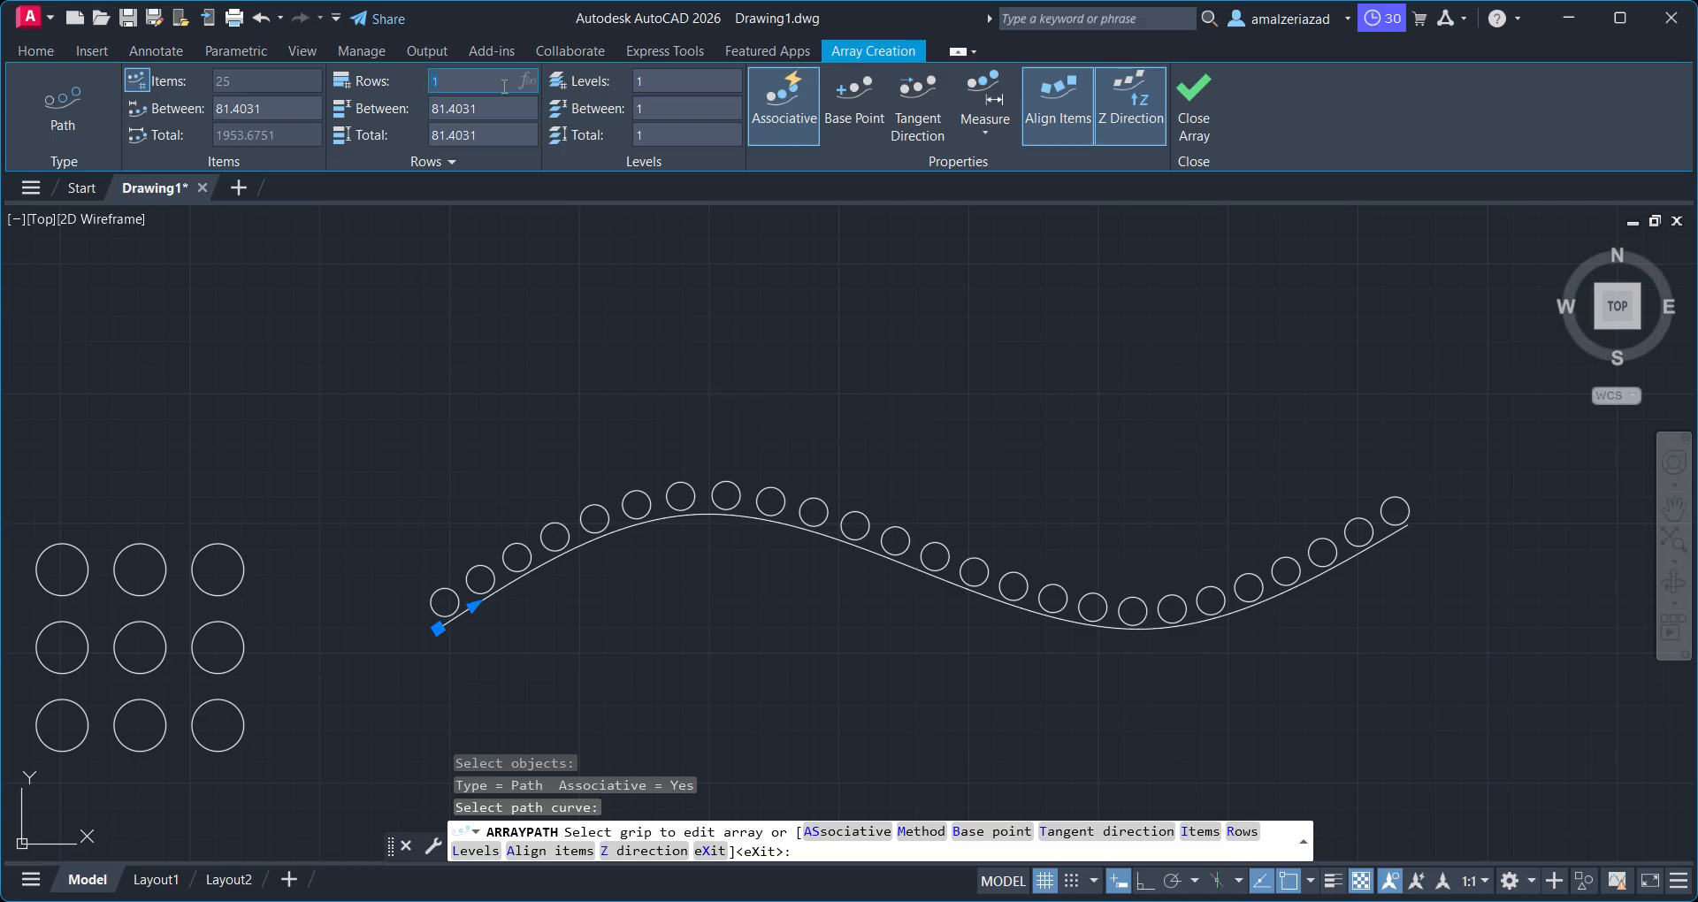
Try the path array with 3 rows, and return its row count to 1
text(3)
key(Return)
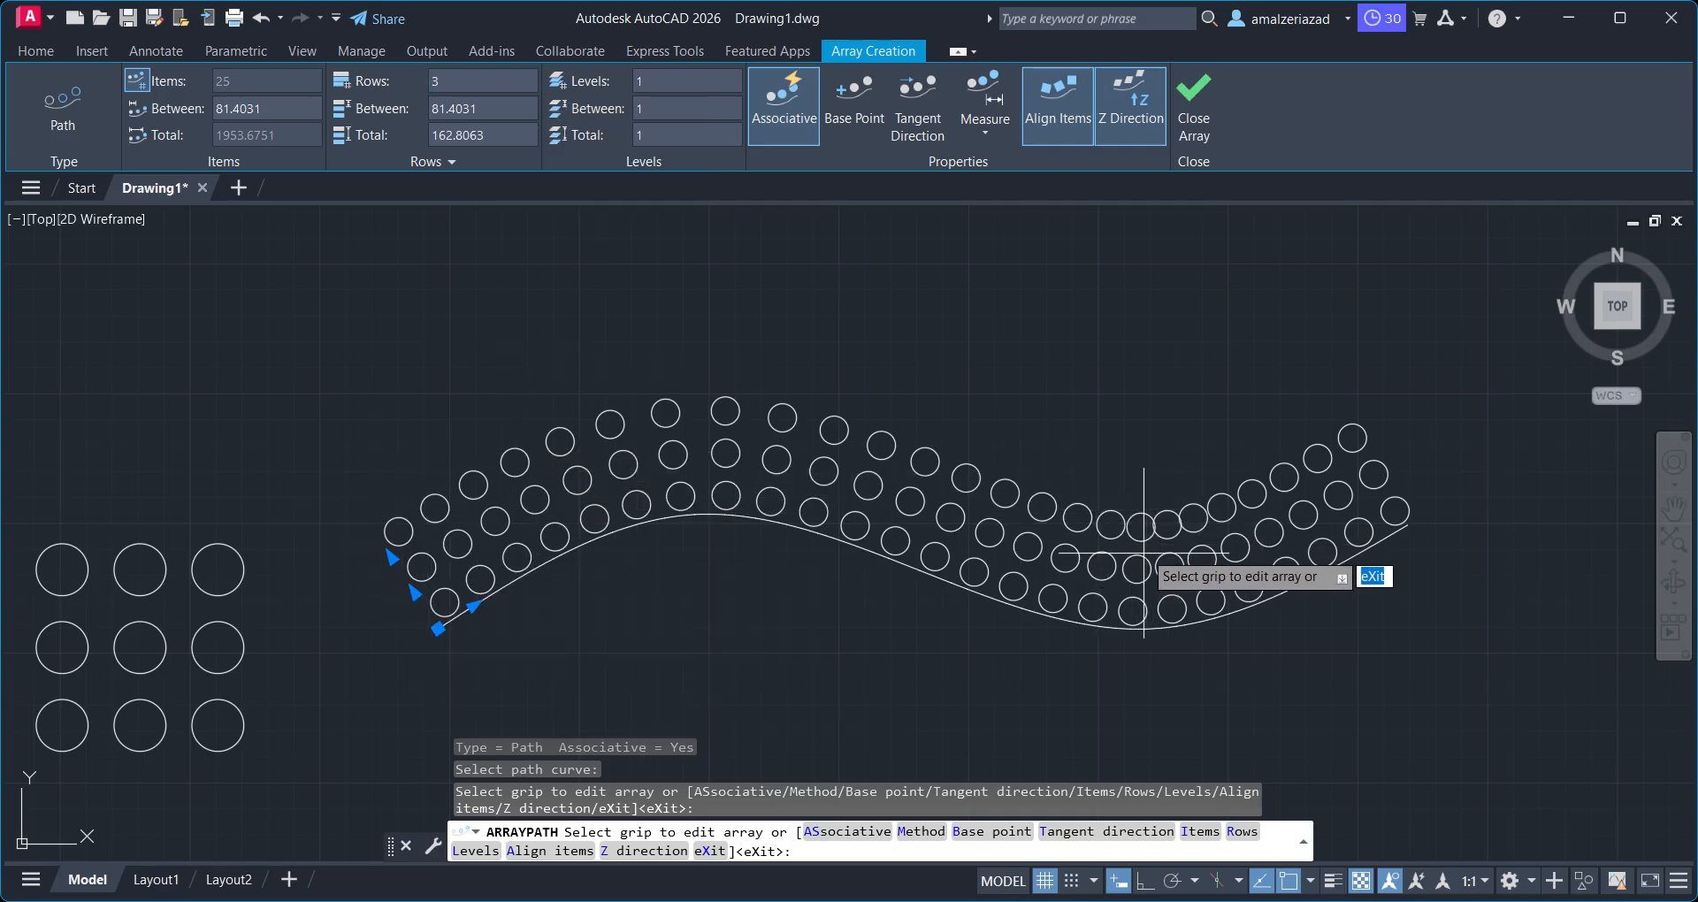
scroll(1150, 548, up, 6)
scroll(1159, 562, down, 4)
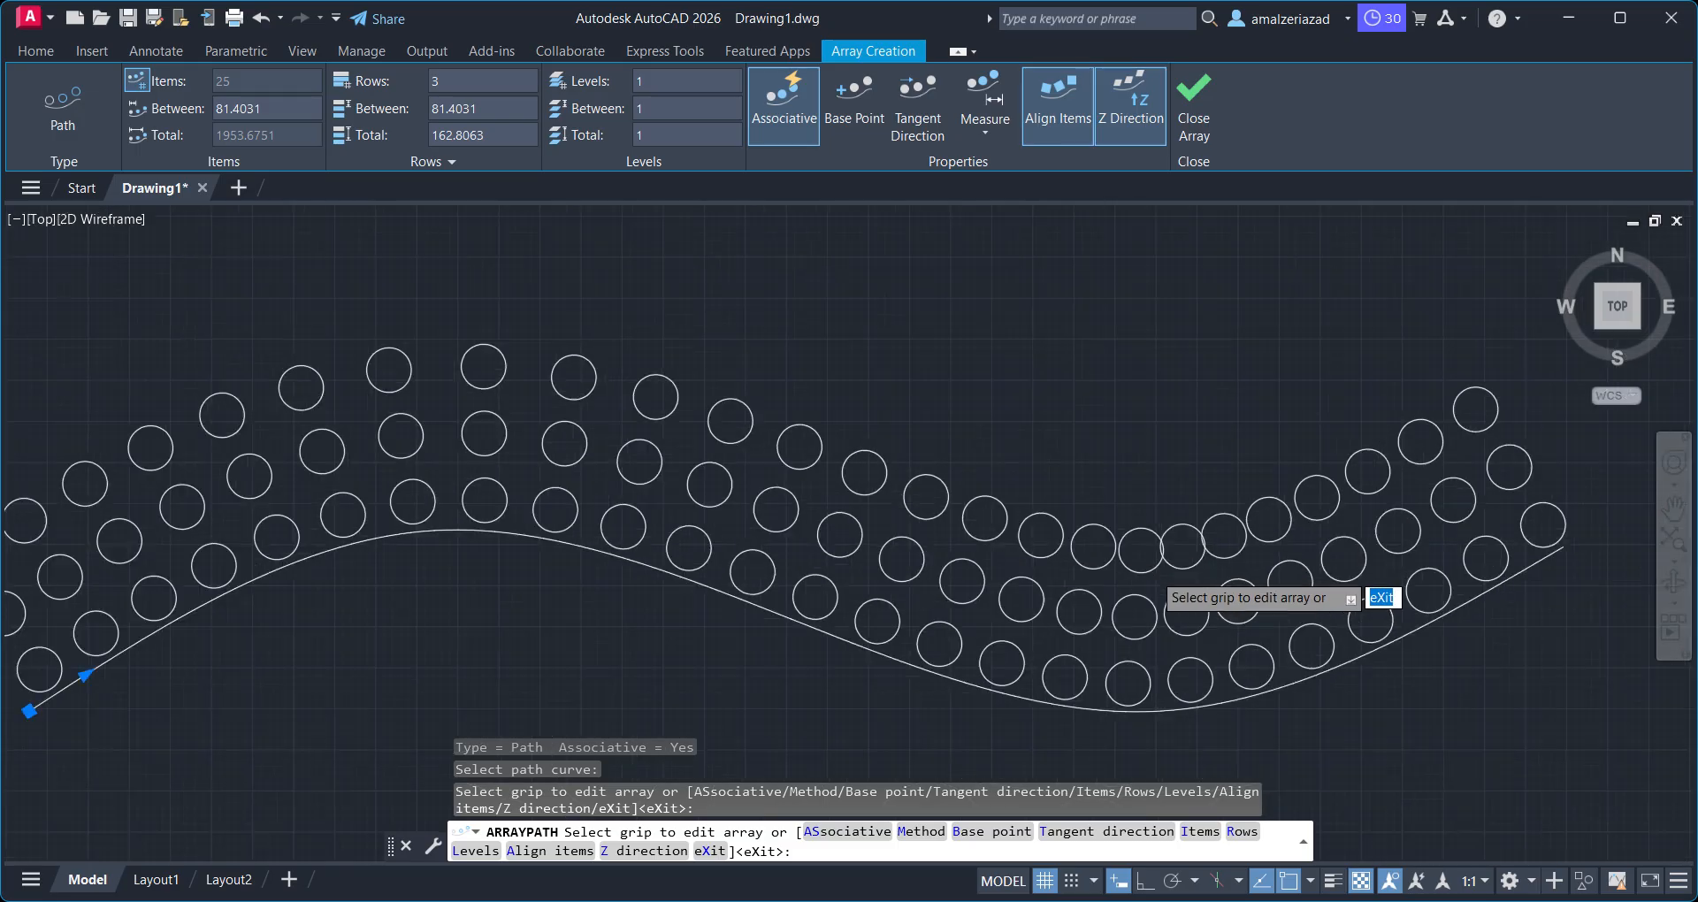
scroll(1043, 504, up, 2)
scroll(999, 504, down, 6)
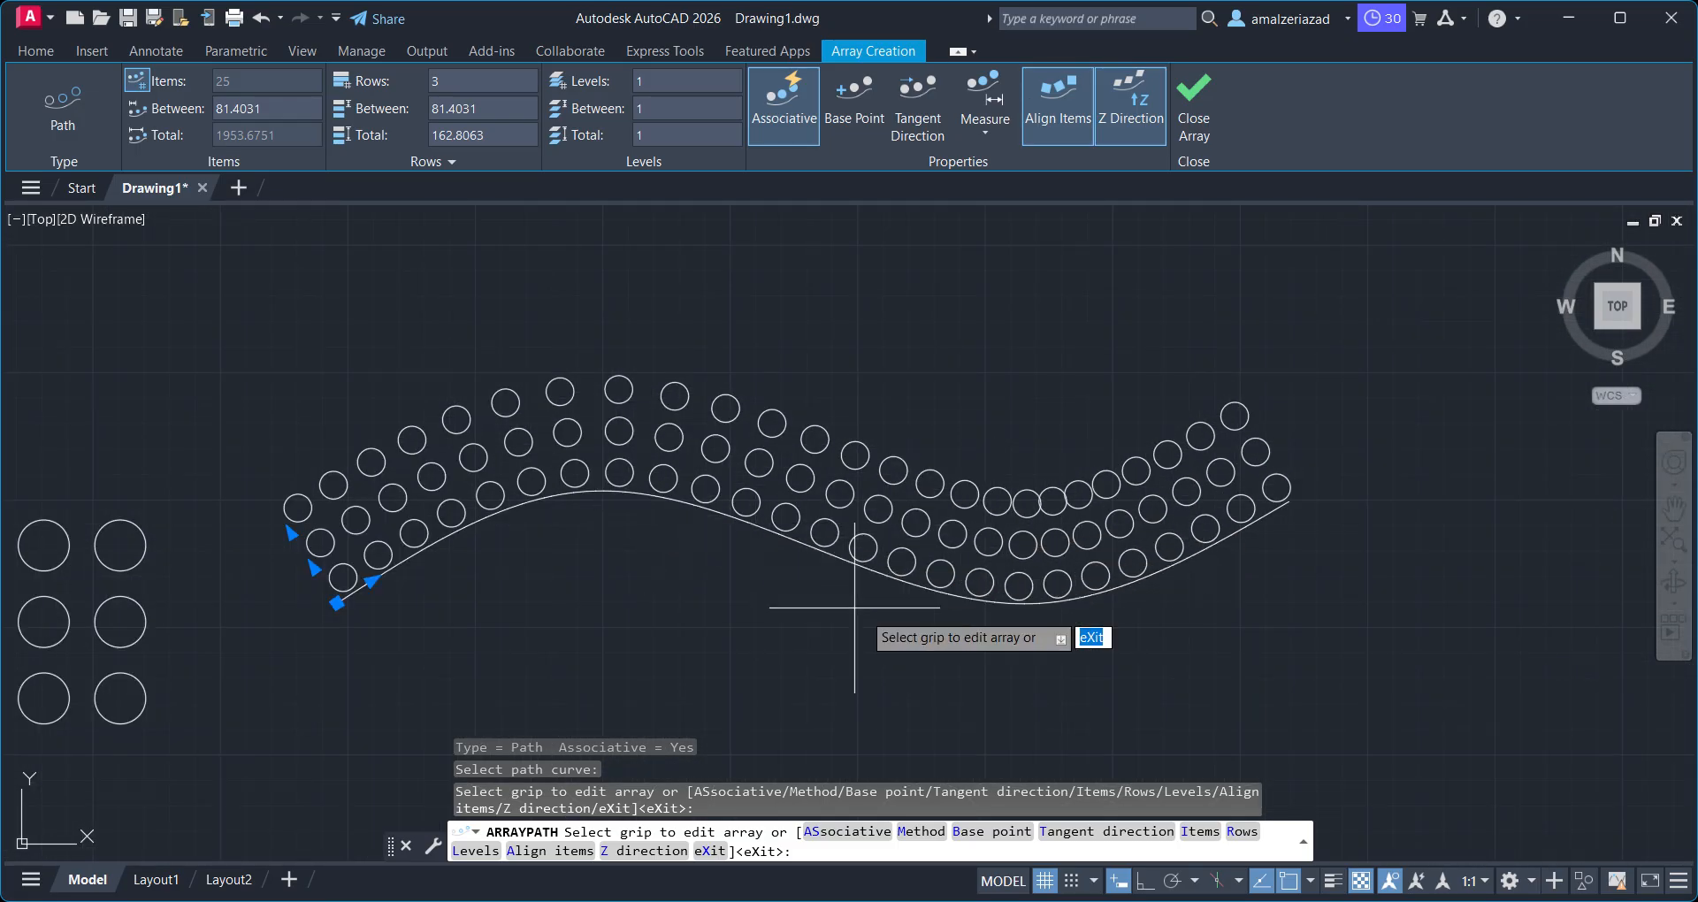
middle_drag(542, 479, 594, 528)
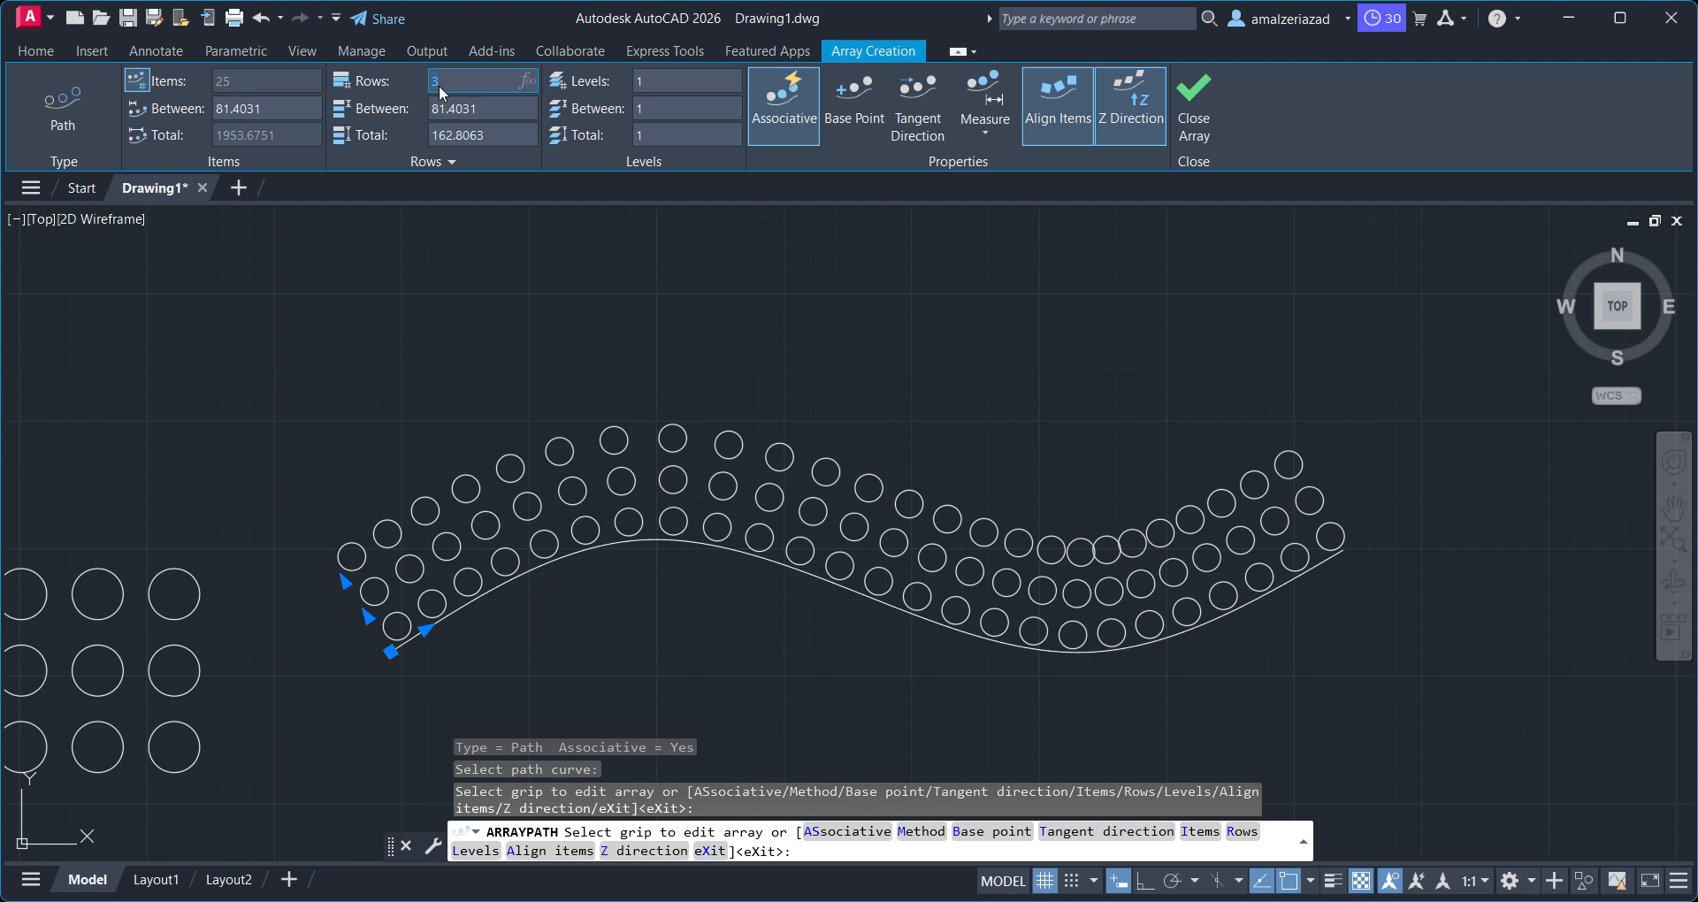
text(1)
key(Return)
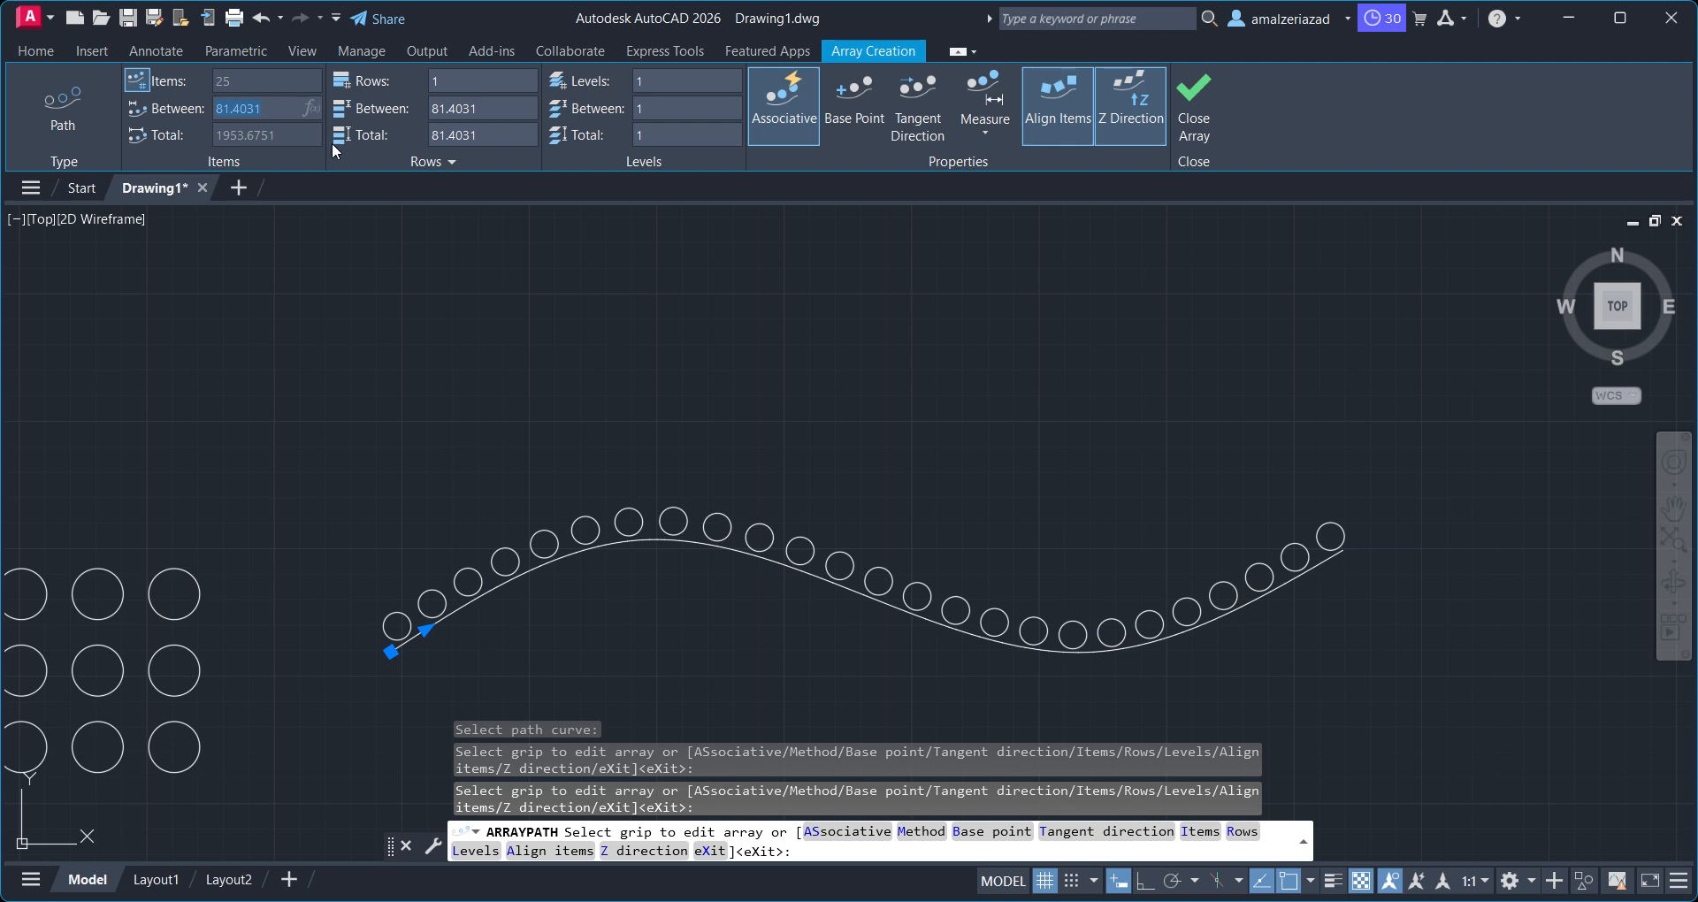
Set the distance between the path array's items to 70 and finish the array
text(70)
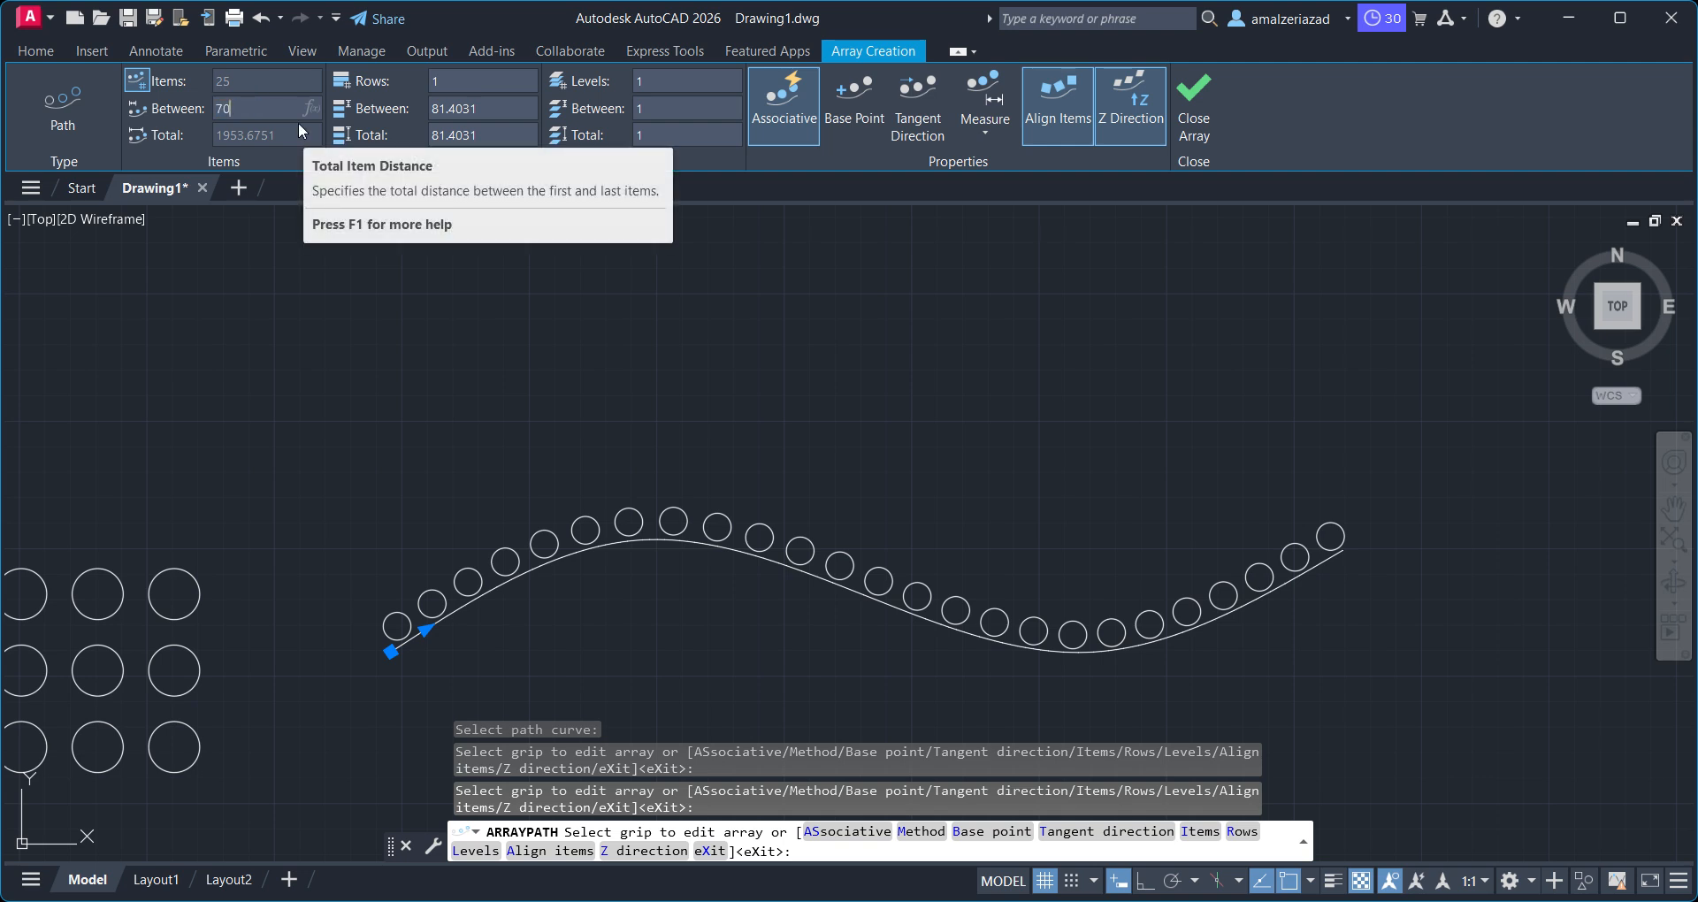
key(Return)
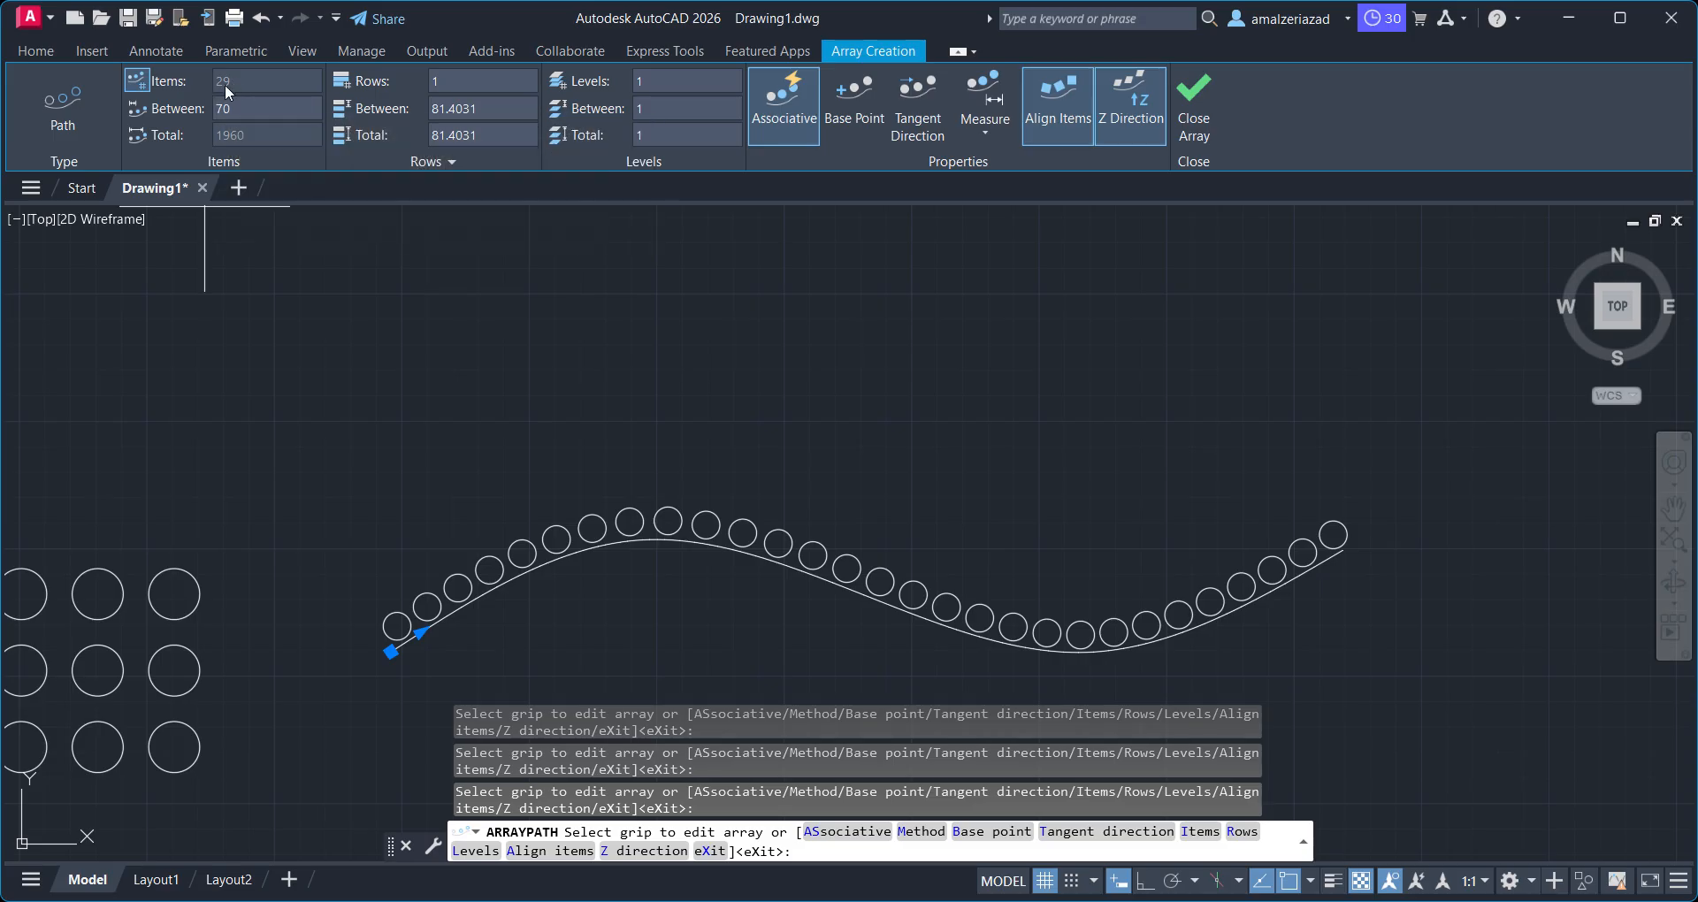
click(1194, 104)
scroll(875, 415, down, 3)
middle_drag(782, 486, 682, 454)
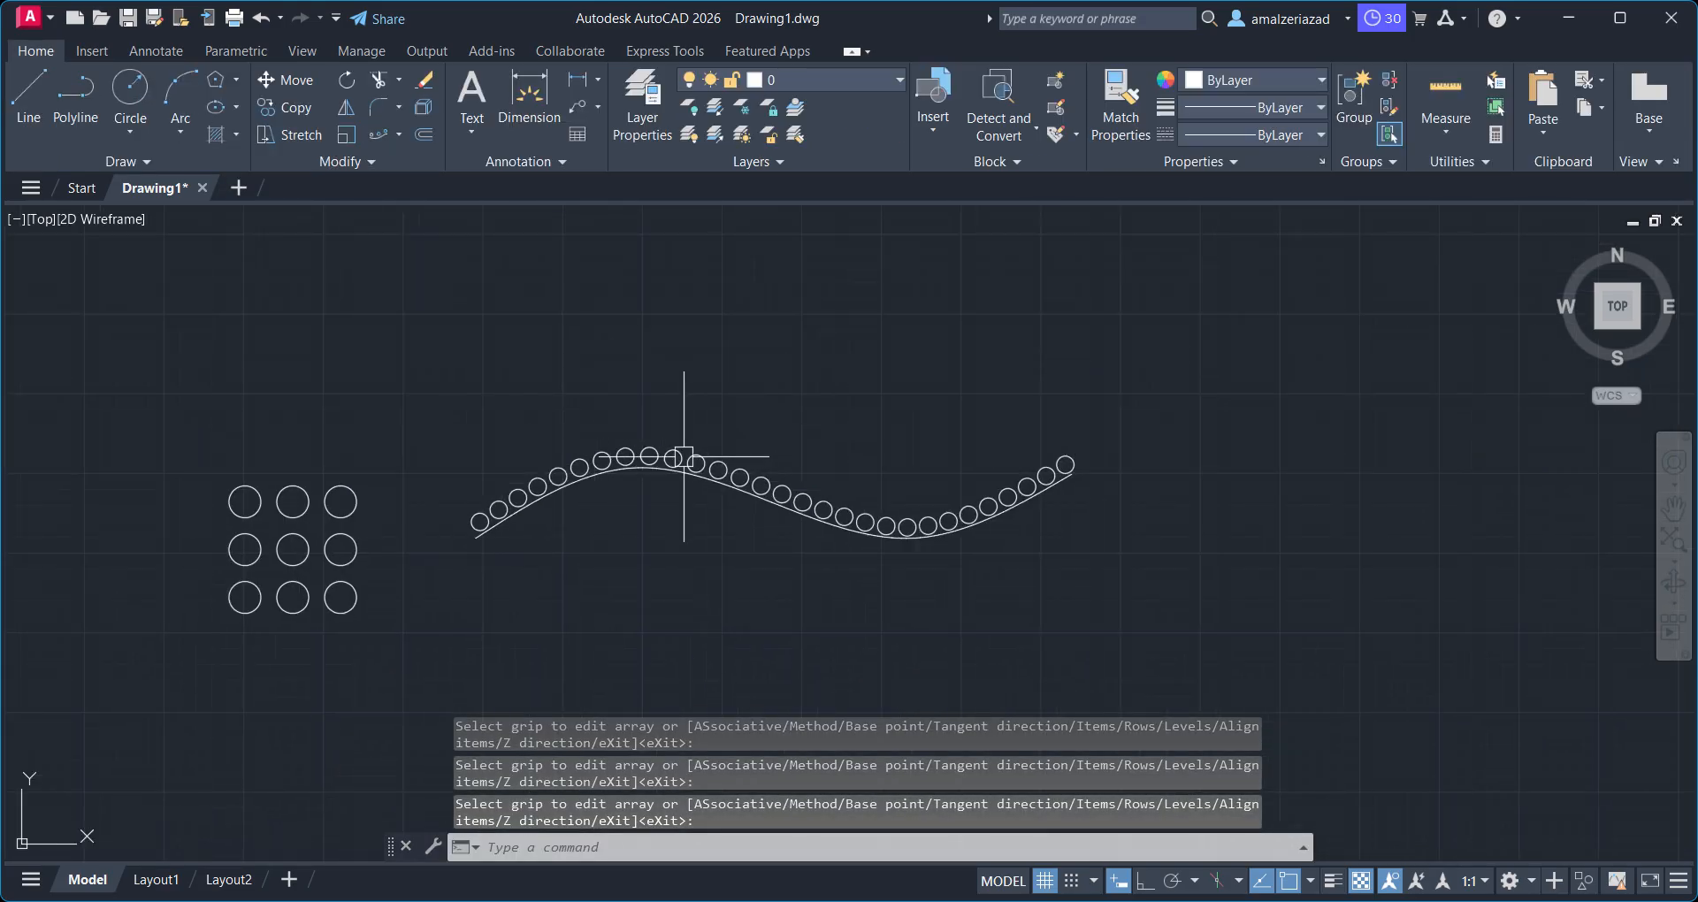
scroll(672, 445, up, 3)
click(672, 445)
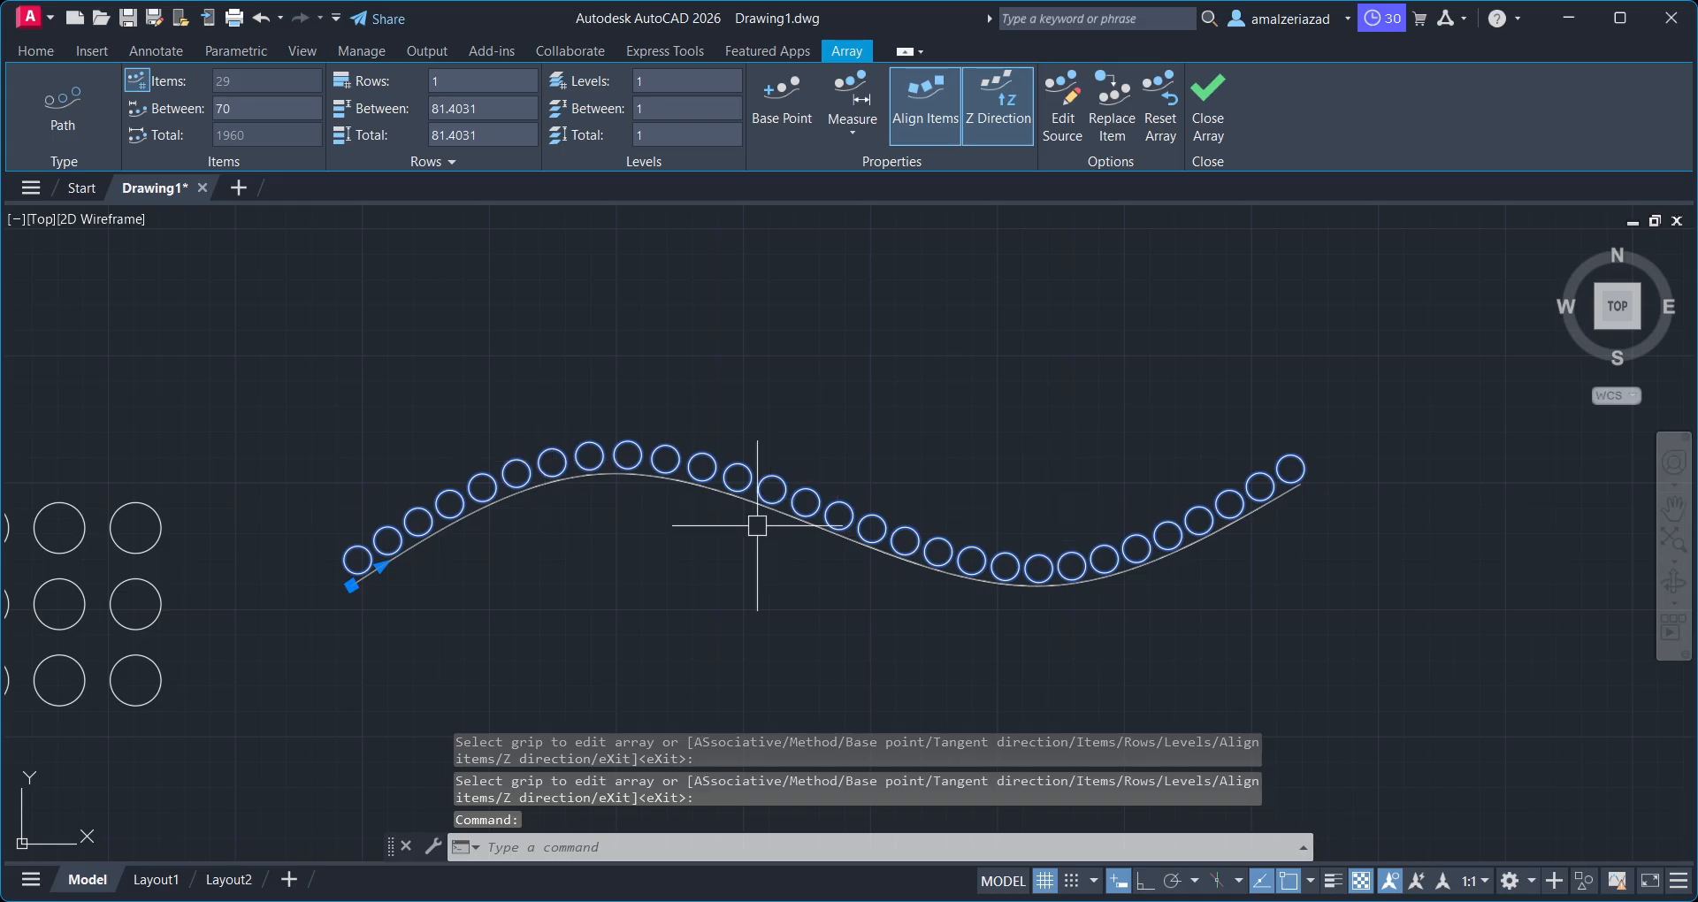
key(Escape)
Delete the spline under the path array, keeping the row of circles
scroll(643, 484, up, 4)
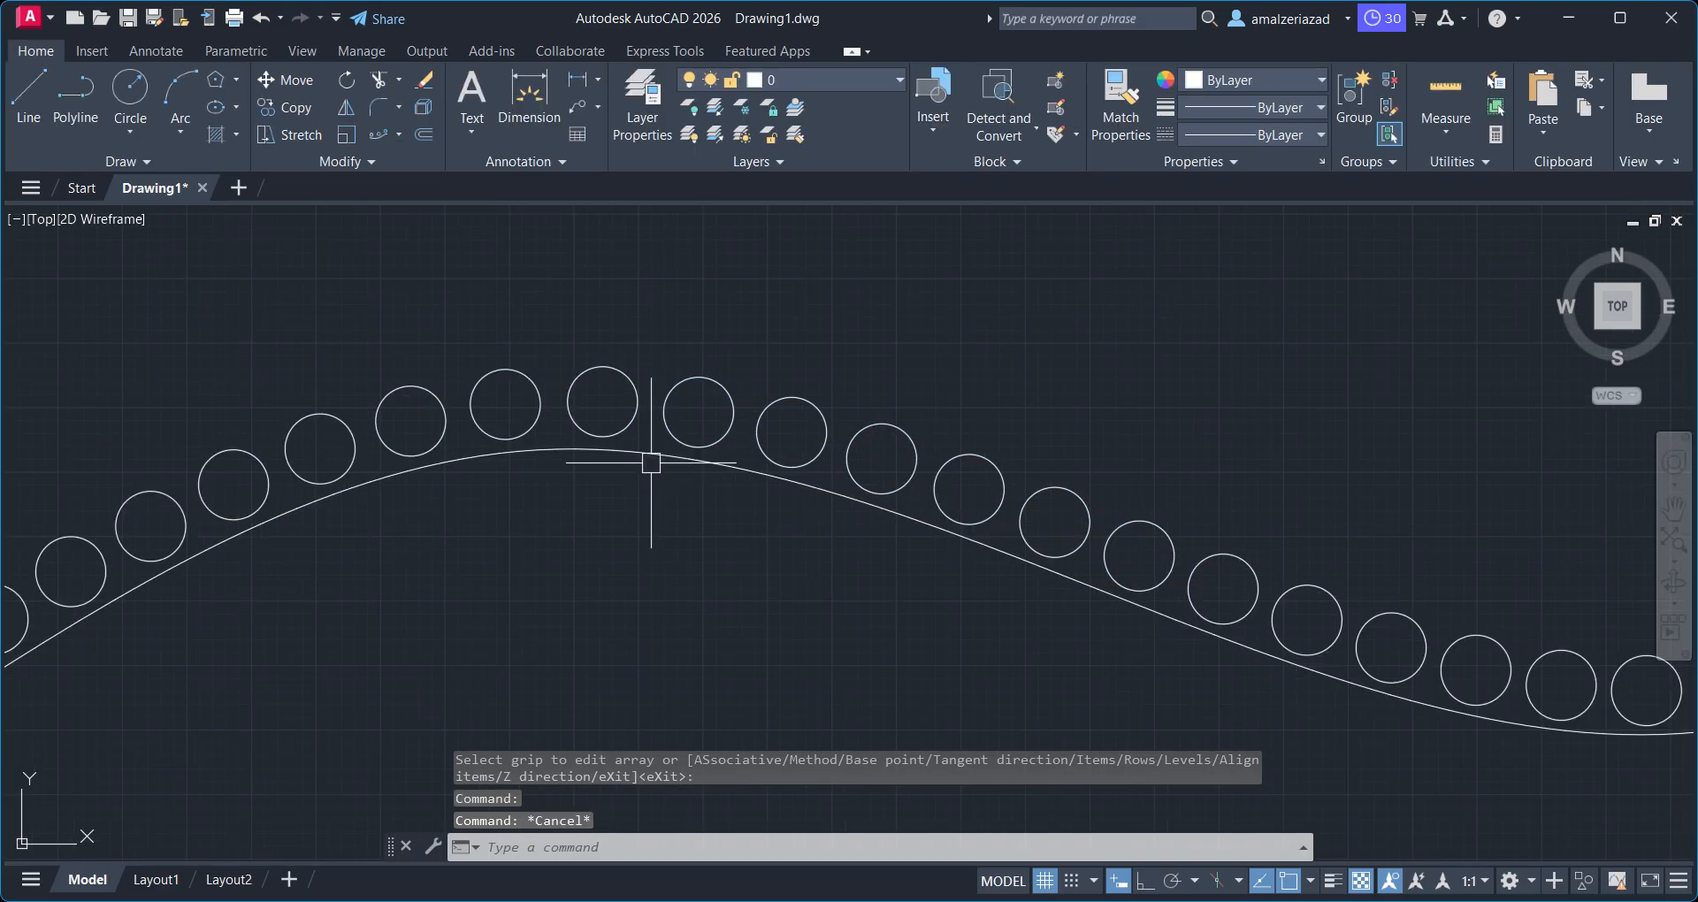
click(652, 464)
scroll(625, 527, down, 4)
middle_drag(616, 558, 533, 586)
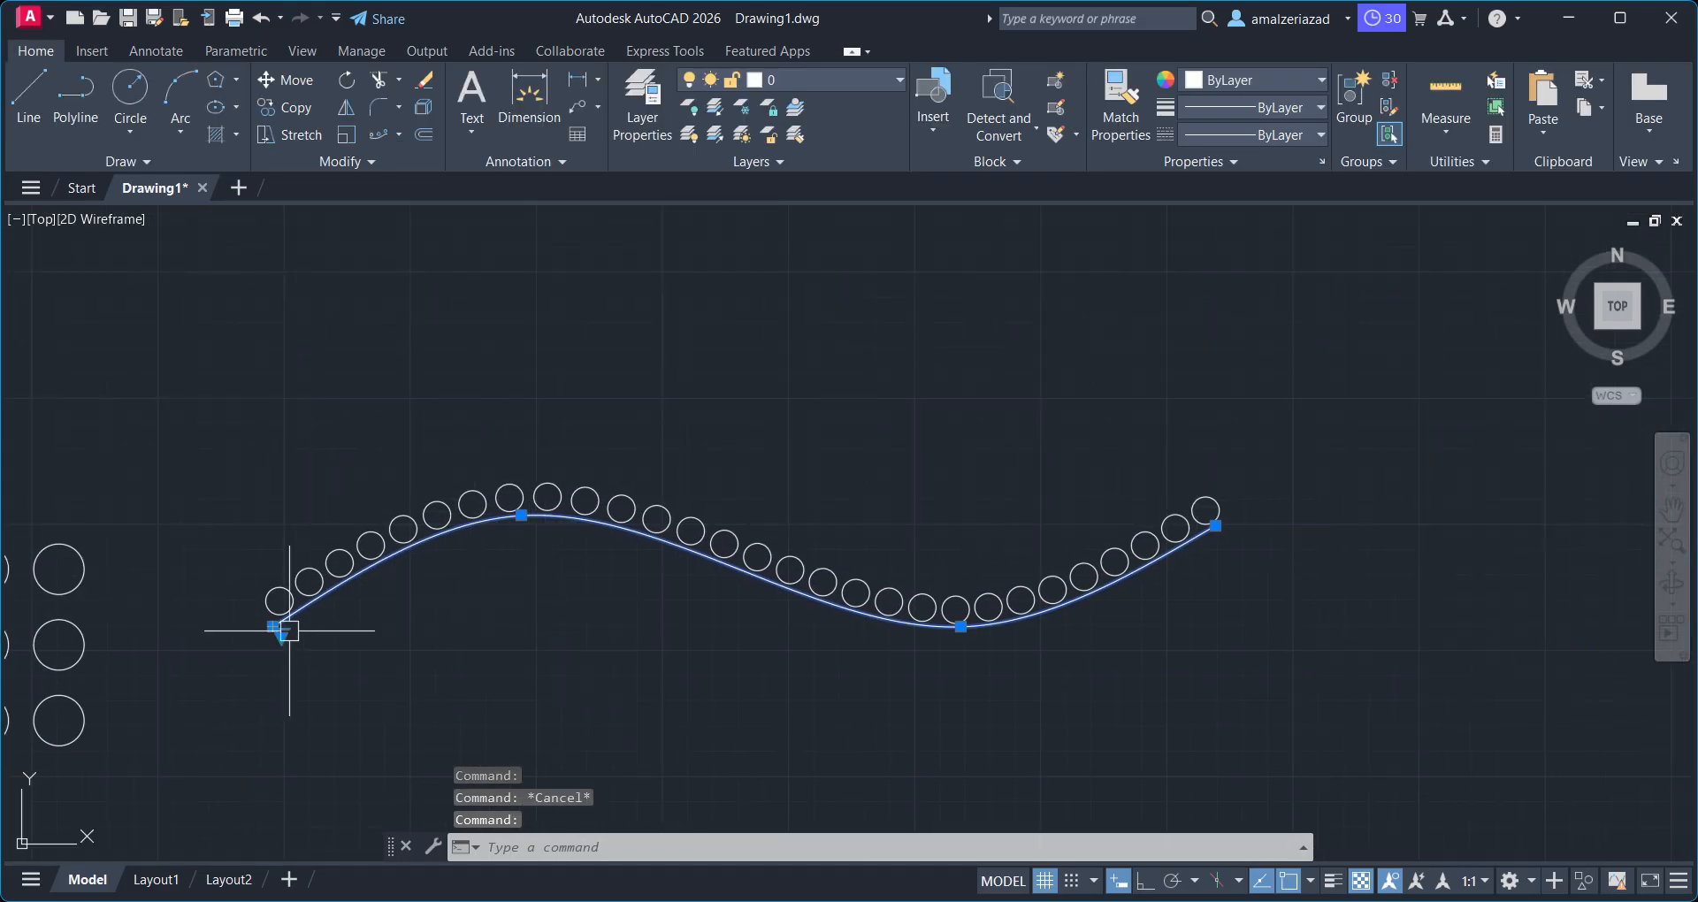
key(Delete)
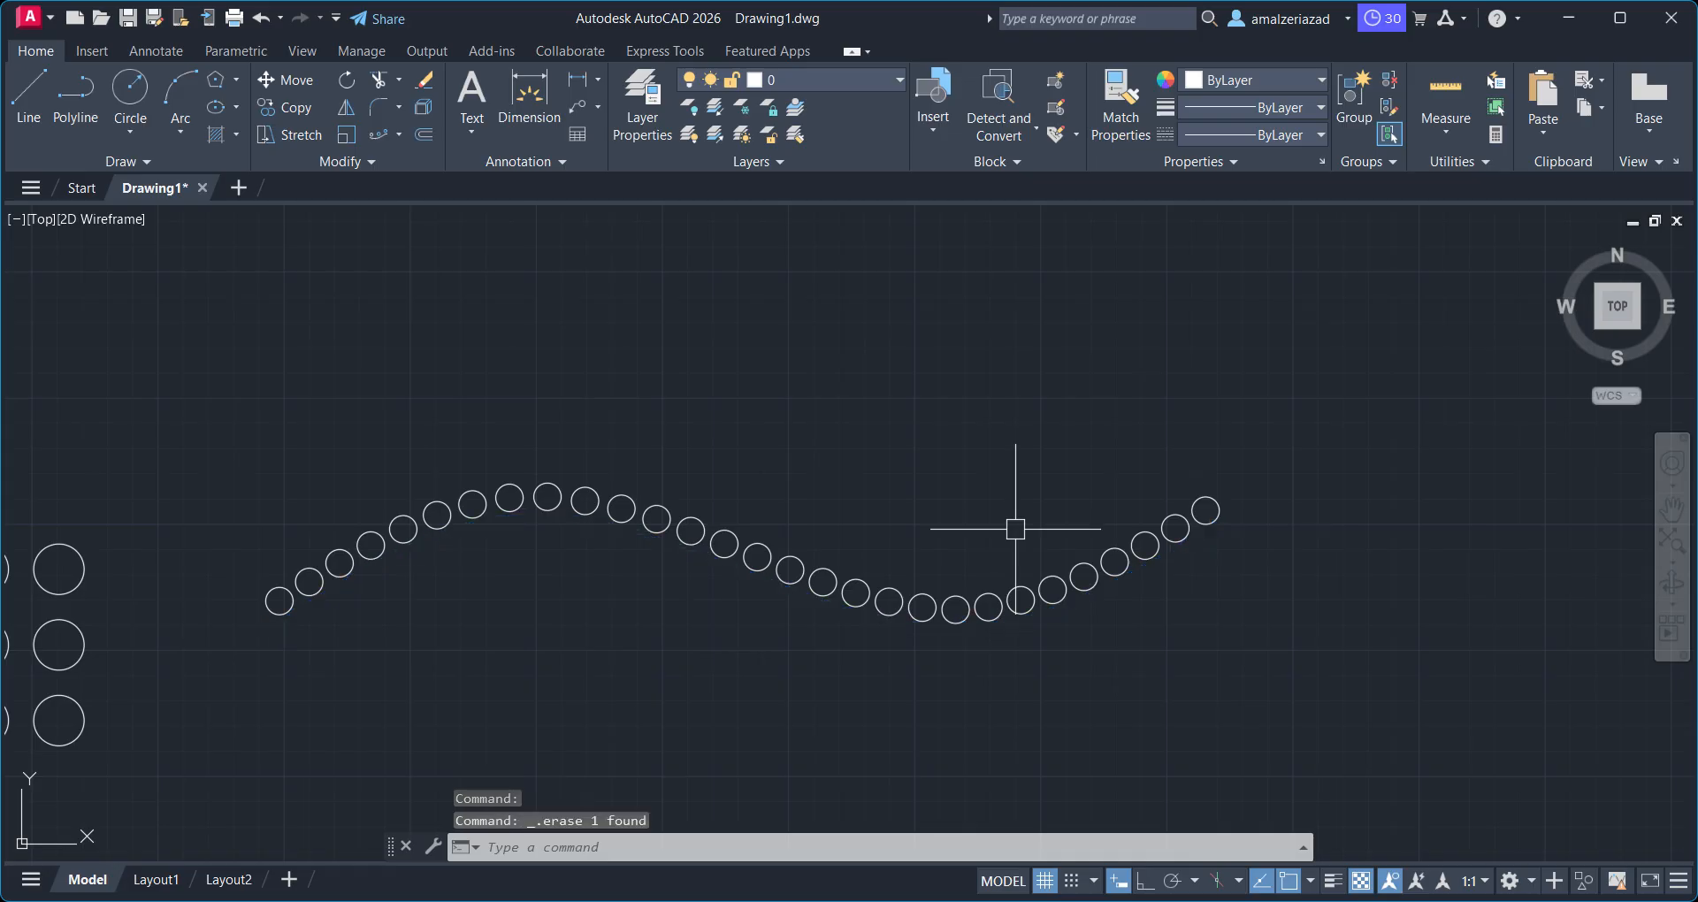
scroll(812, 517, down, 2)
mouse_move(1151, 563)
middle_down()
mouse_move(1048, 539)
mouse_move(673, 534)
middle_up()
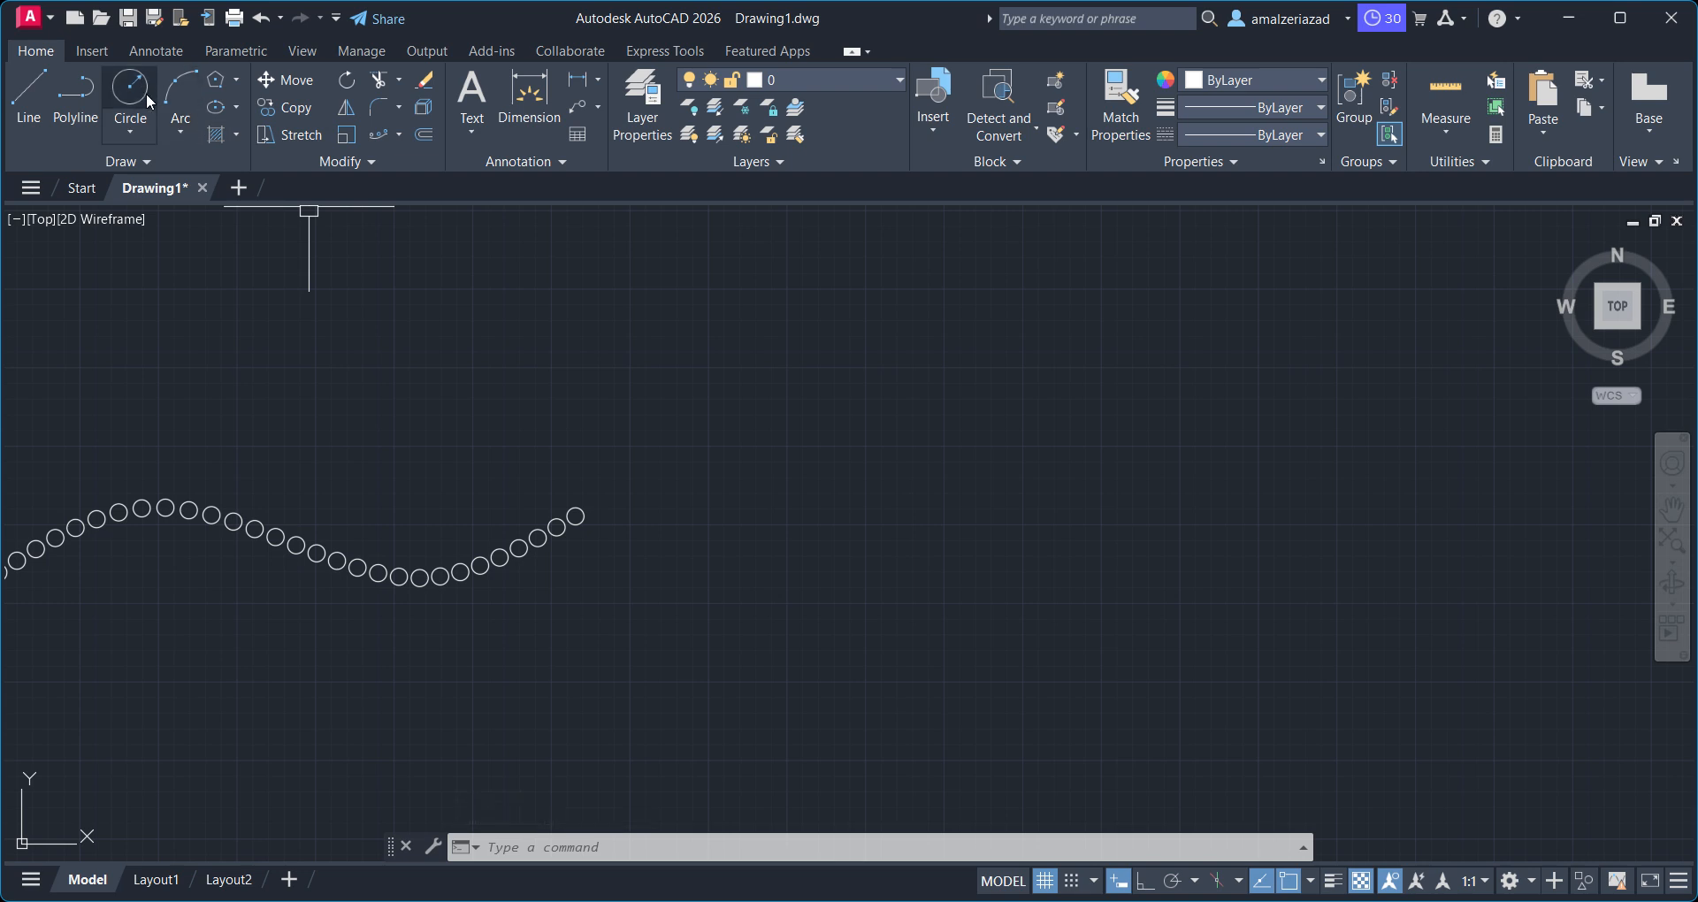
click(399, 134)
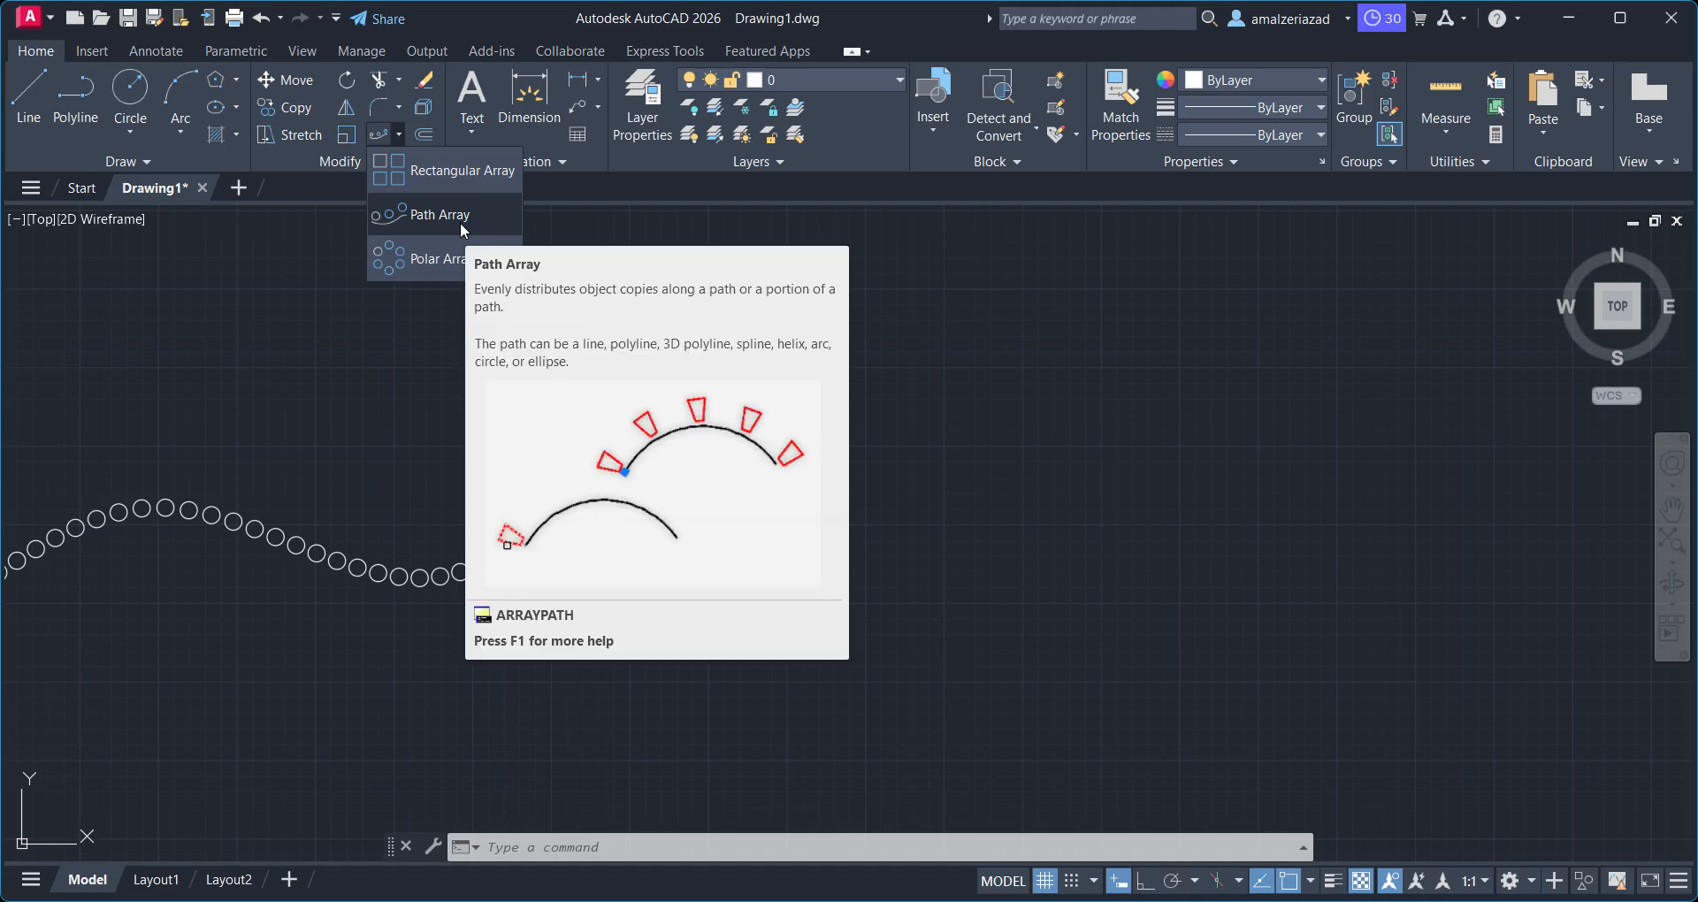
middle_drag(374, 438, 726, 365)
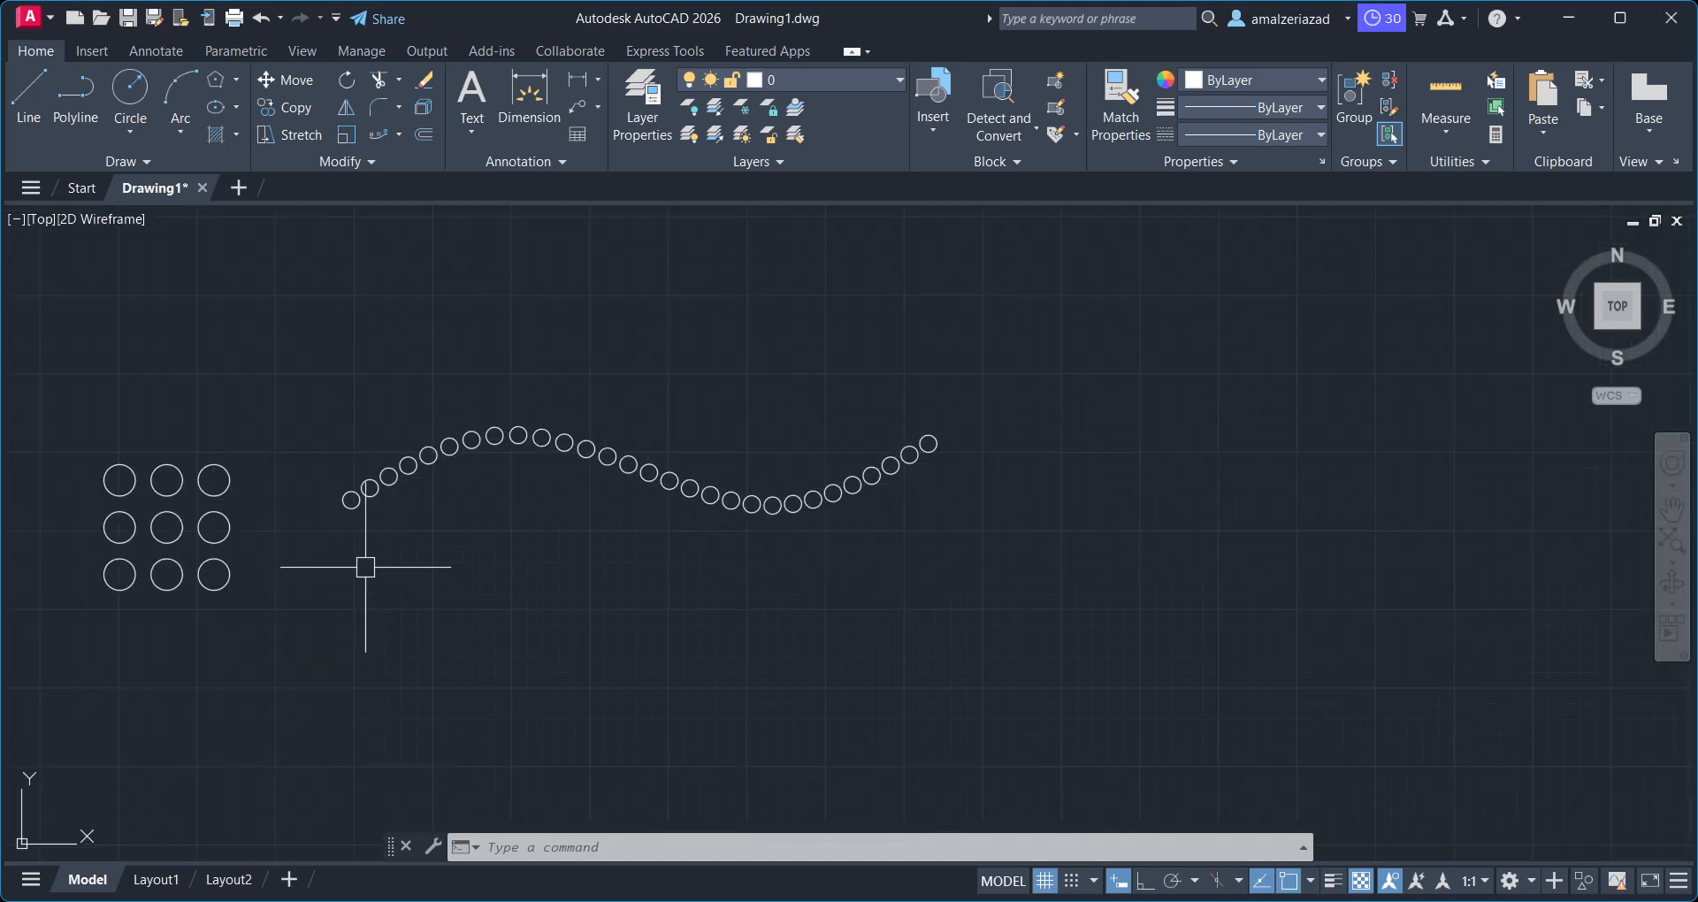
scroll(389, 513, up, 5)
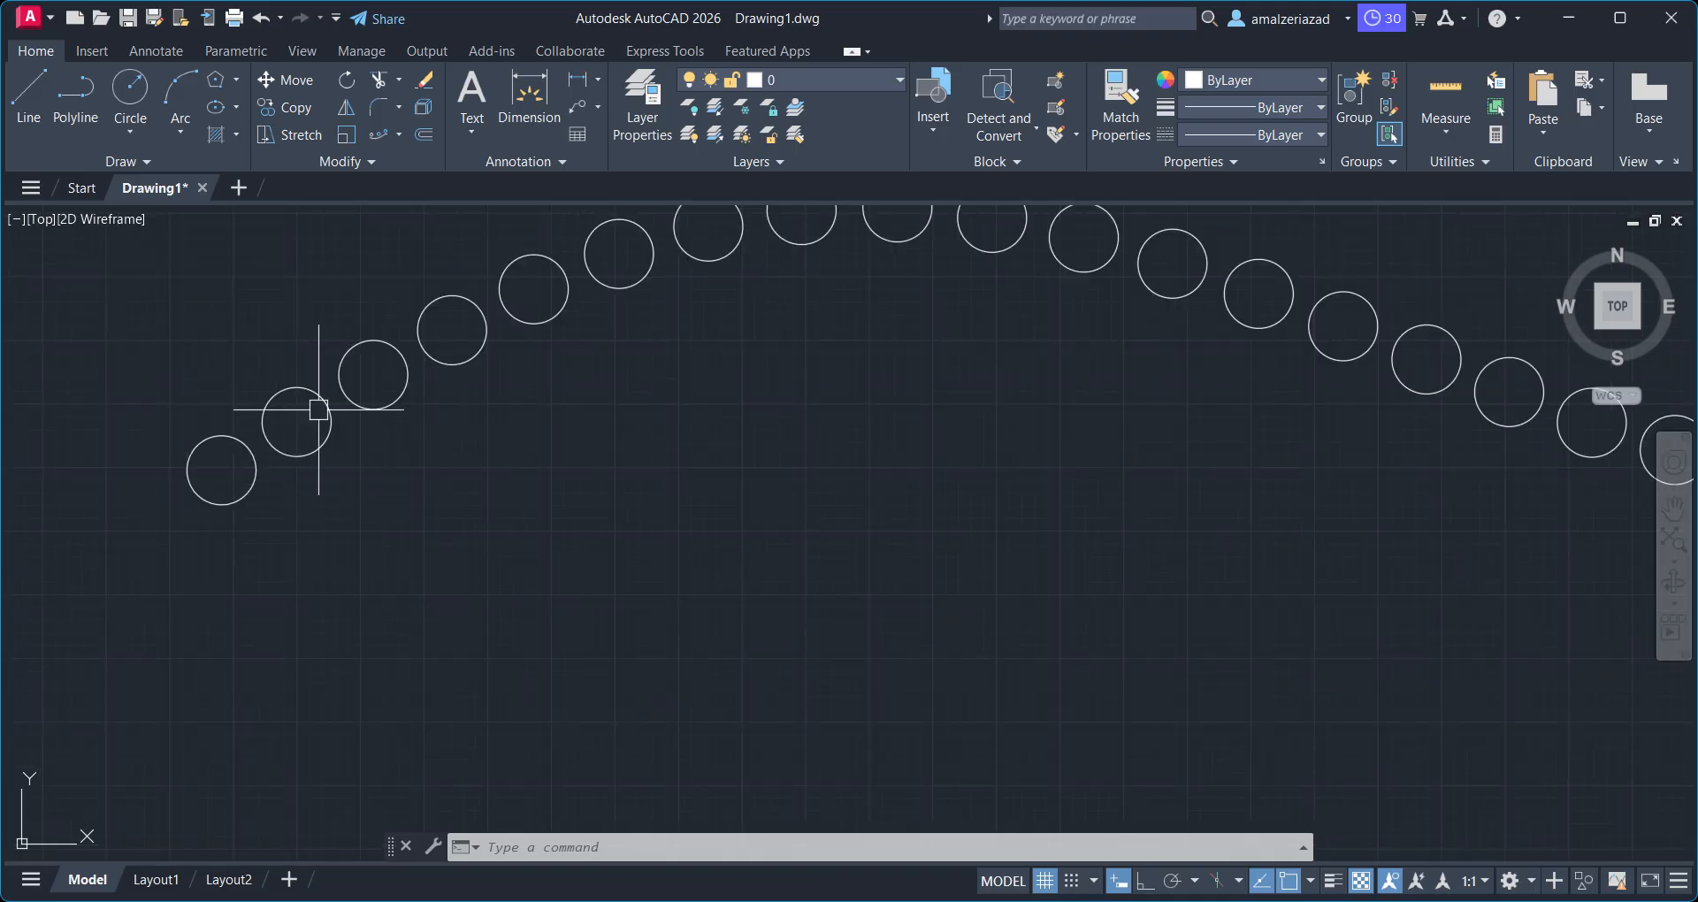
scroll(511, 379, down, 5)
mouse_move(523, 390)
middle_down()
mouse_move(511, 470)
mouse_move(522, 420)
mouse_move(491, 412)
middle_up()
click(399, 135)
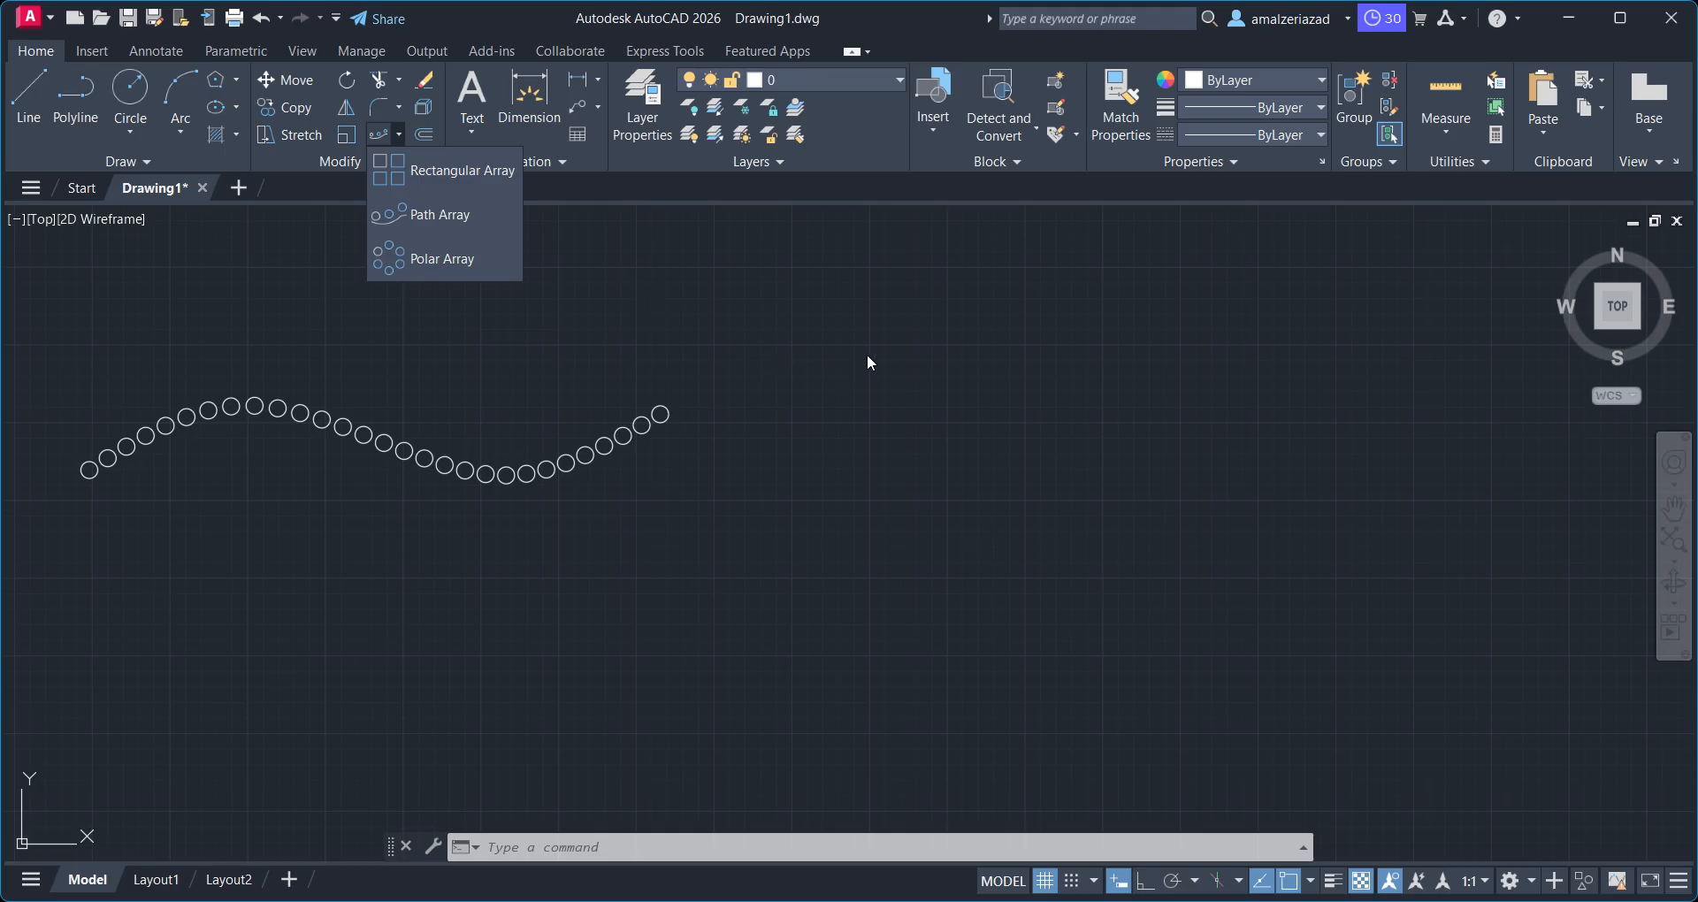
Draw a large circle with a radius of about 617, well clear of the path array's end
click(130, 88)
middle_drag(841, 348, 726, 346)
click(988, 474)
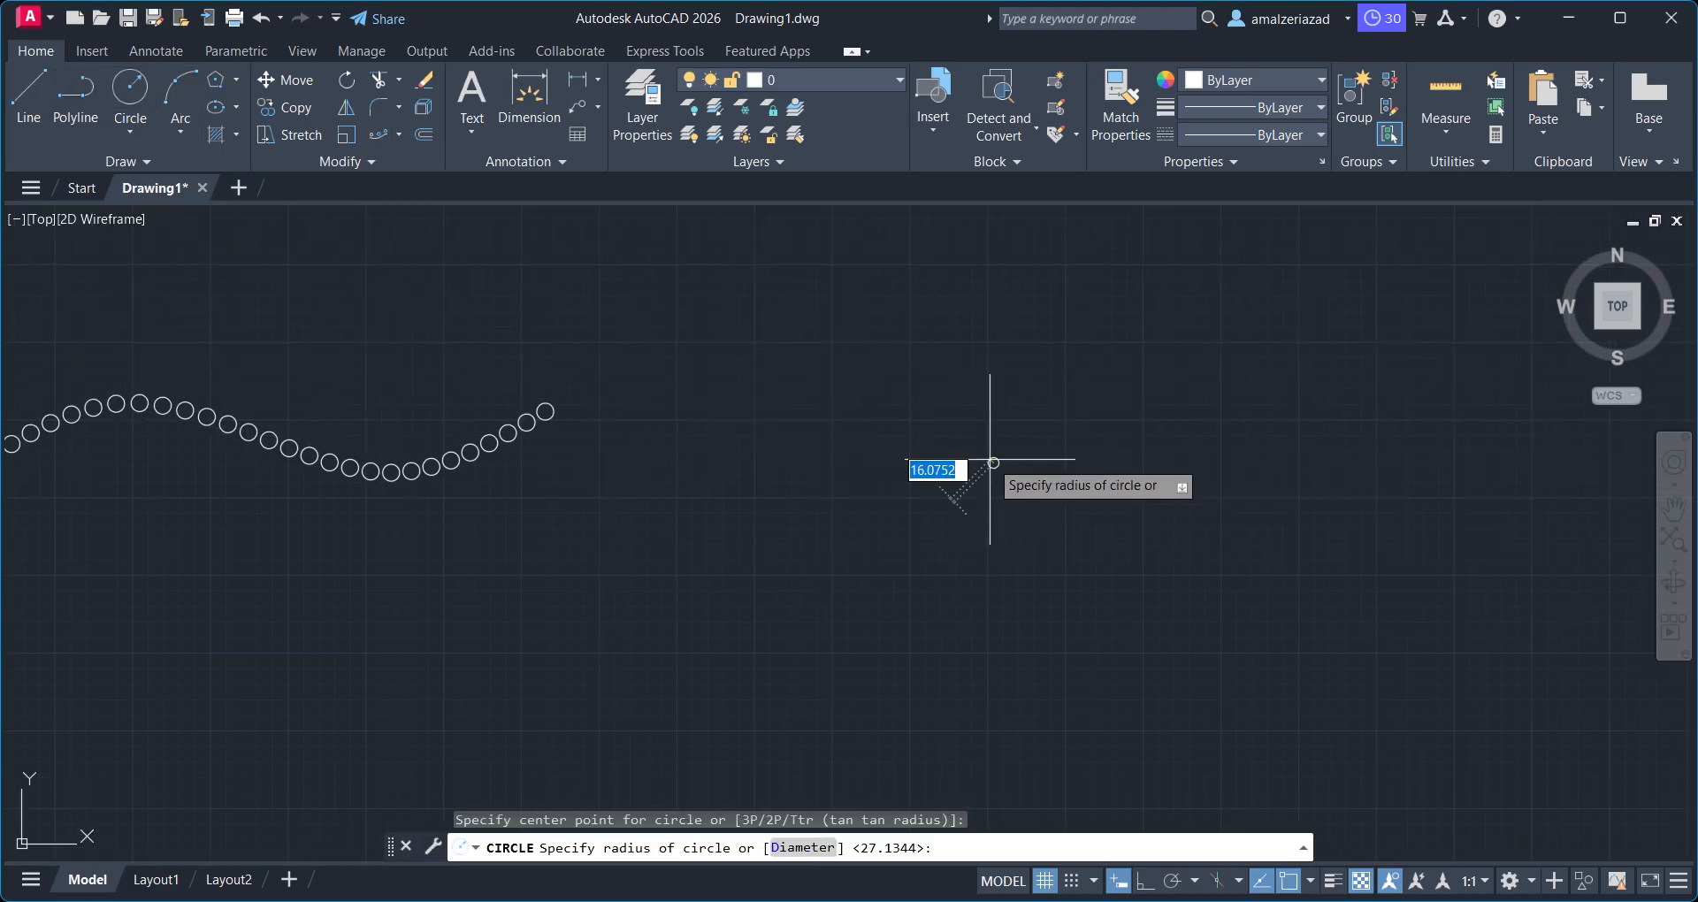
click(1052, 290)
middle_drag(998, 357, 917, 394)
Draw a small circle centred on the large circle's uppermost quadrant point
key(Return)
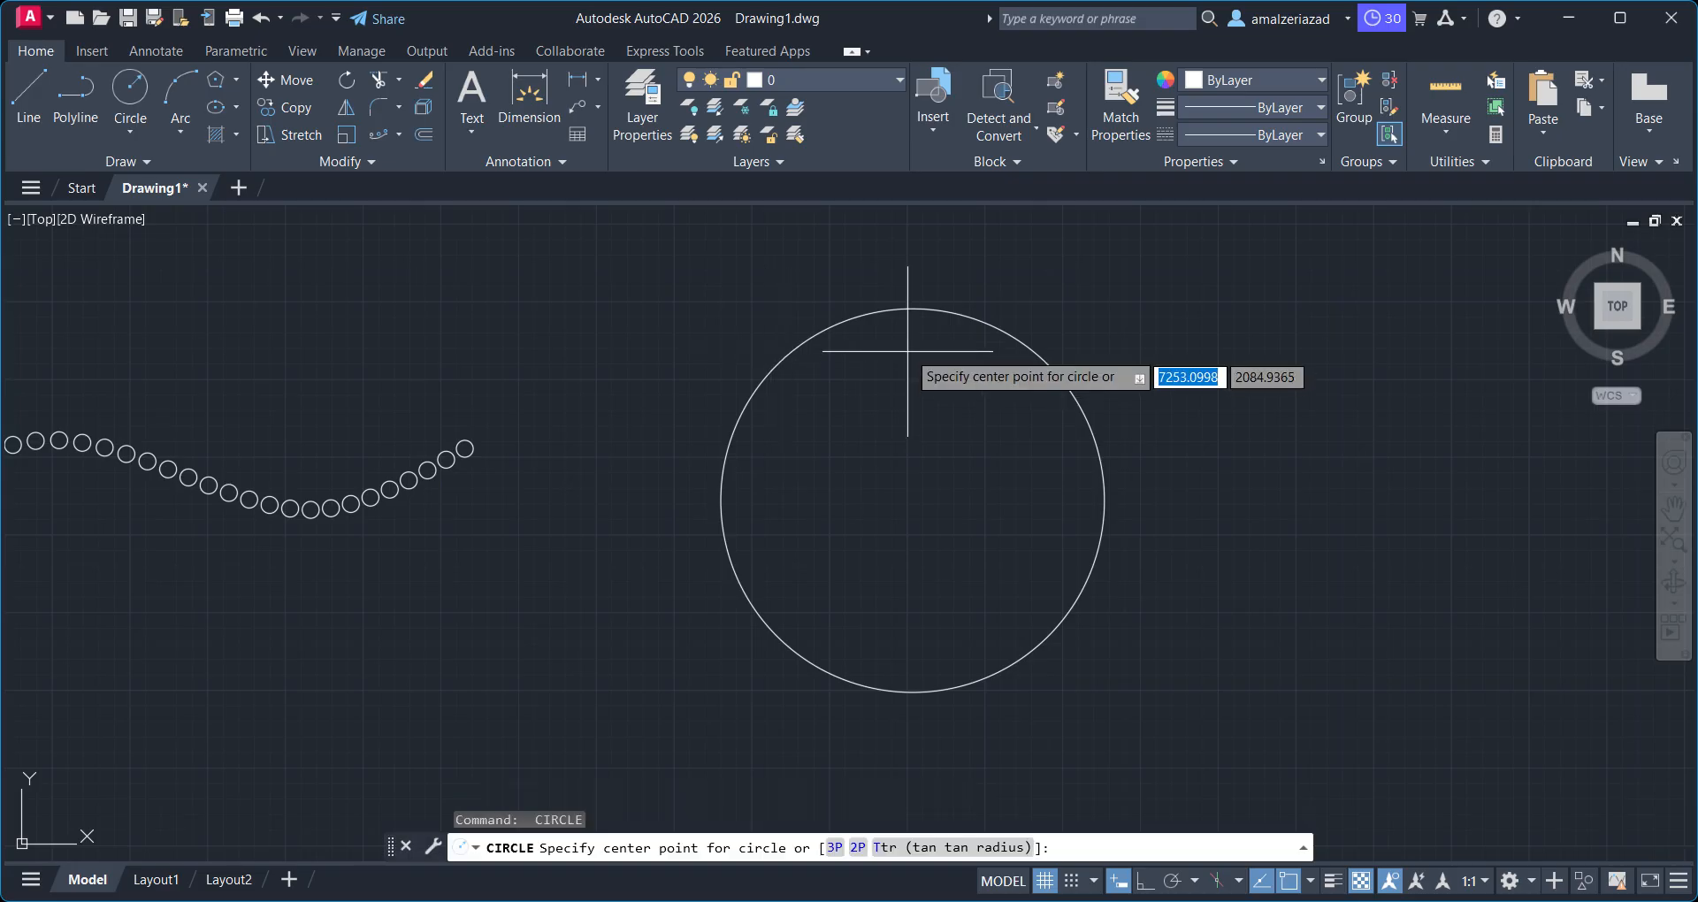
click(913, 308)
click(927, 347)
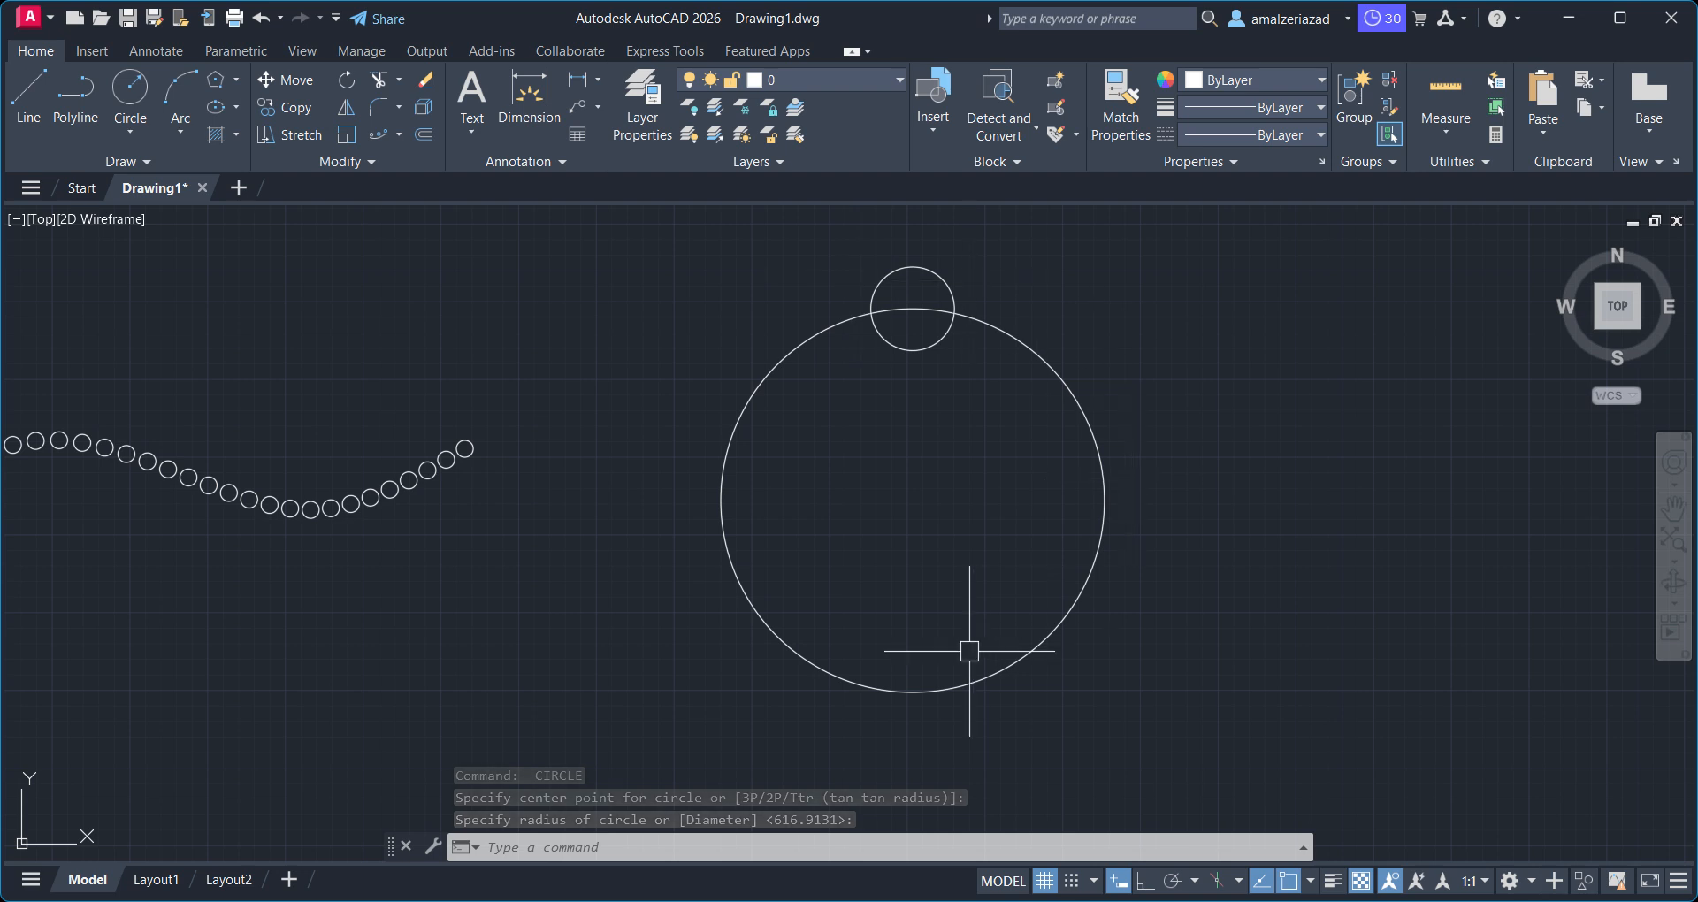
Create a polar array of the small circle around the large circle's centre
middle_drag(881, 468, 772, 548)
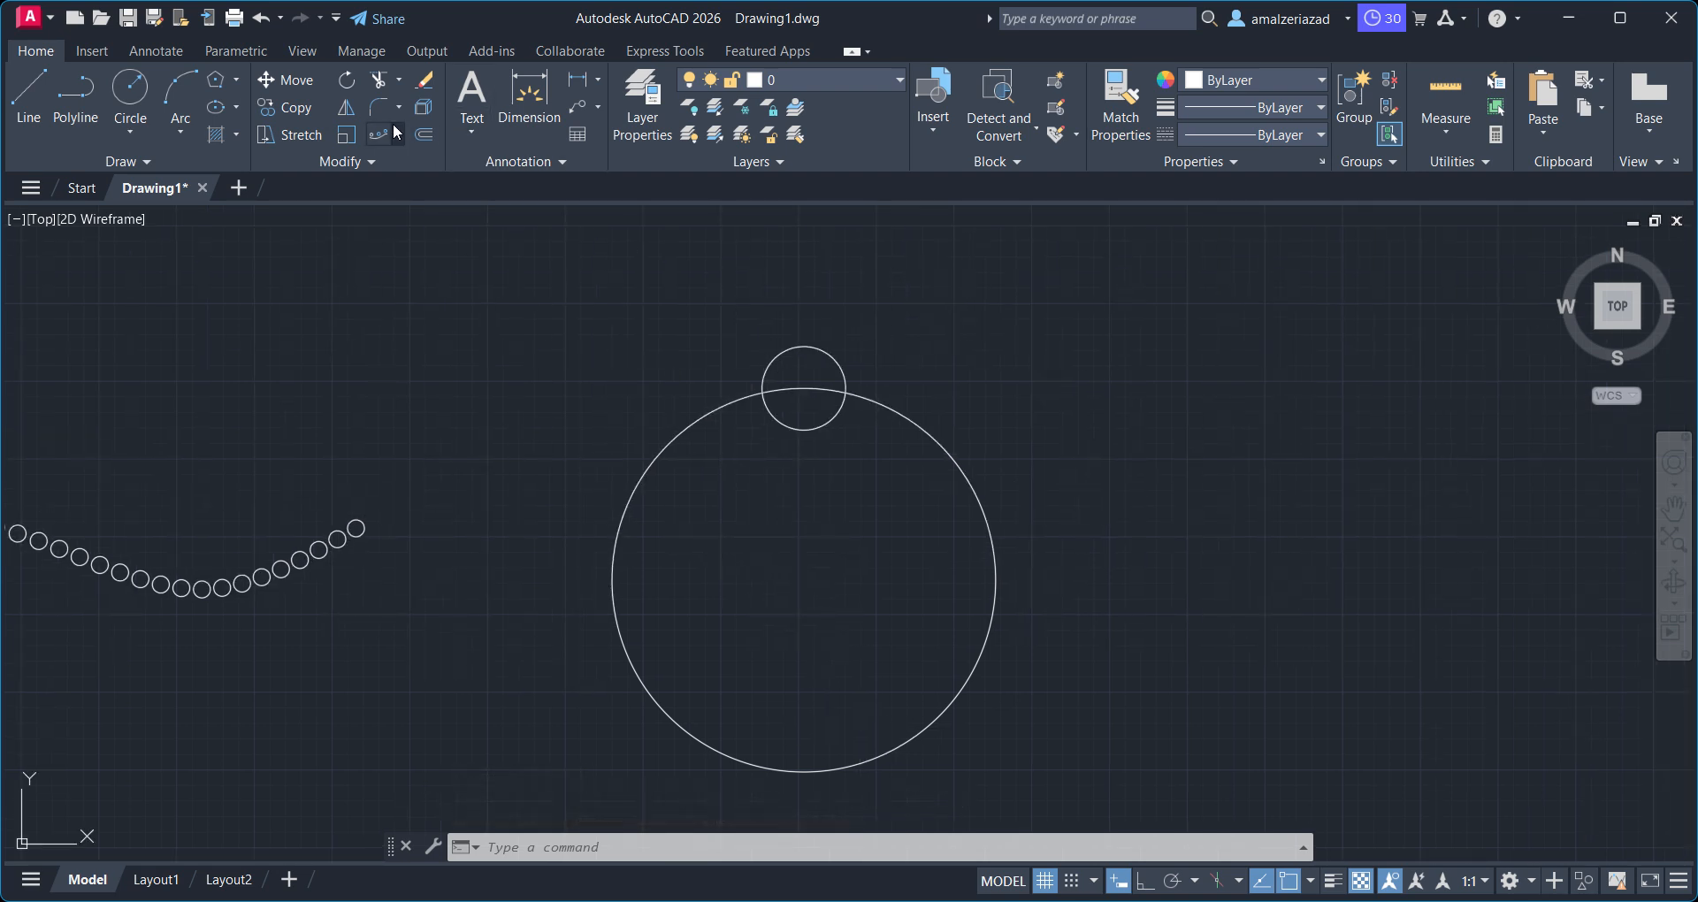
click(394, 132)
click(422, 255)
click(838, 359)
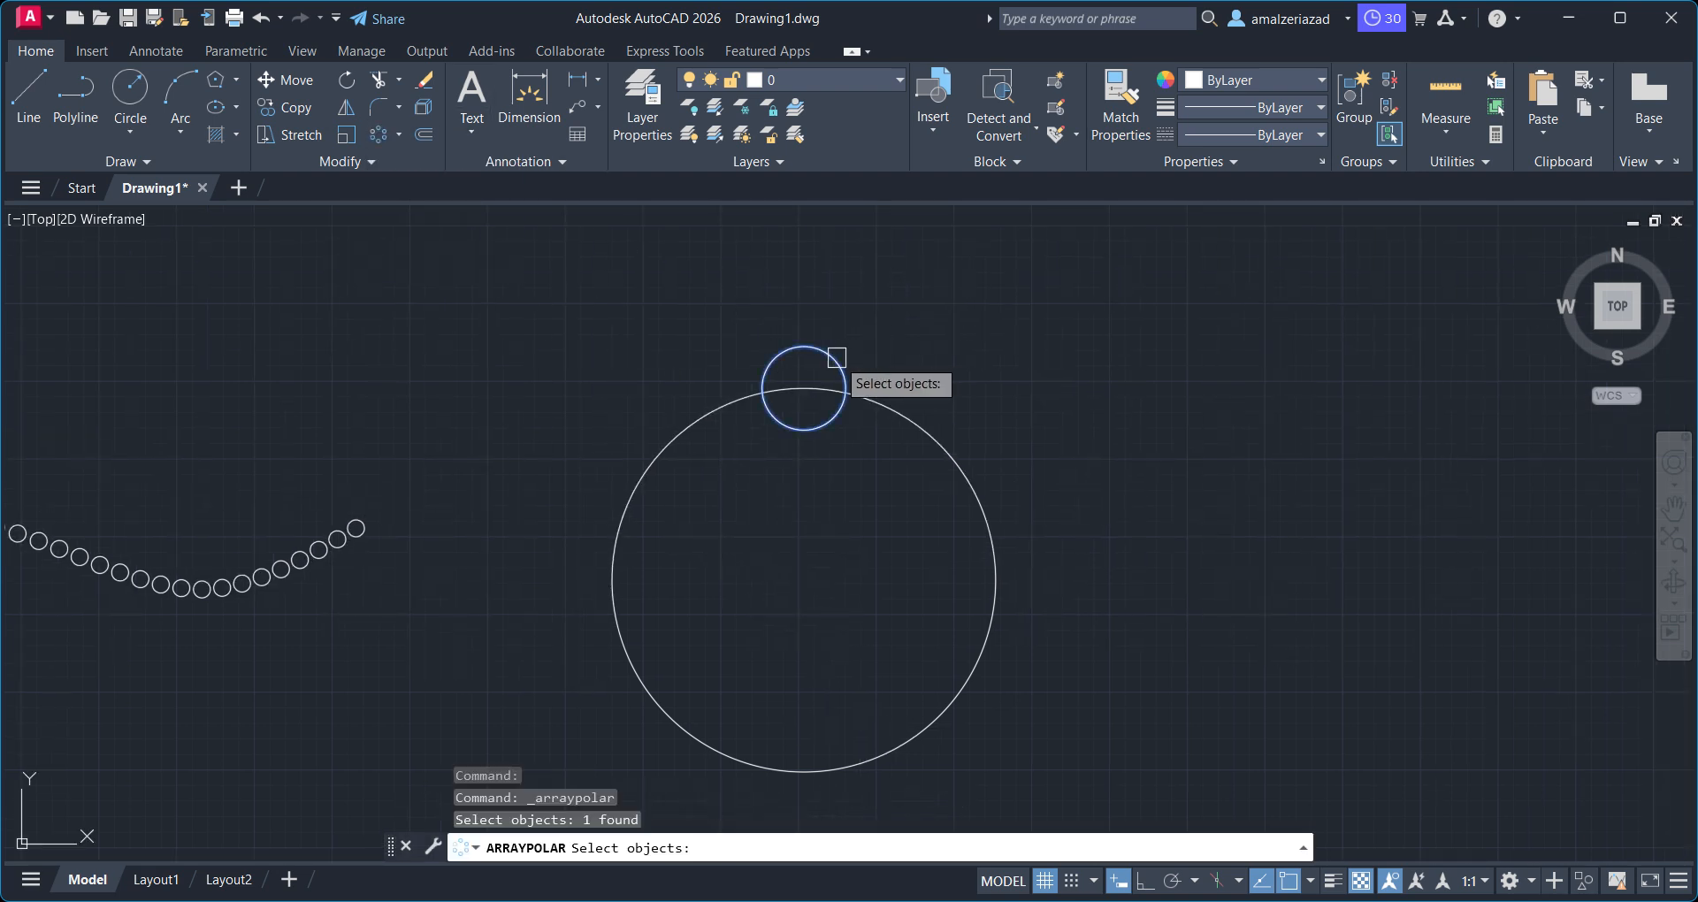
key(Return)
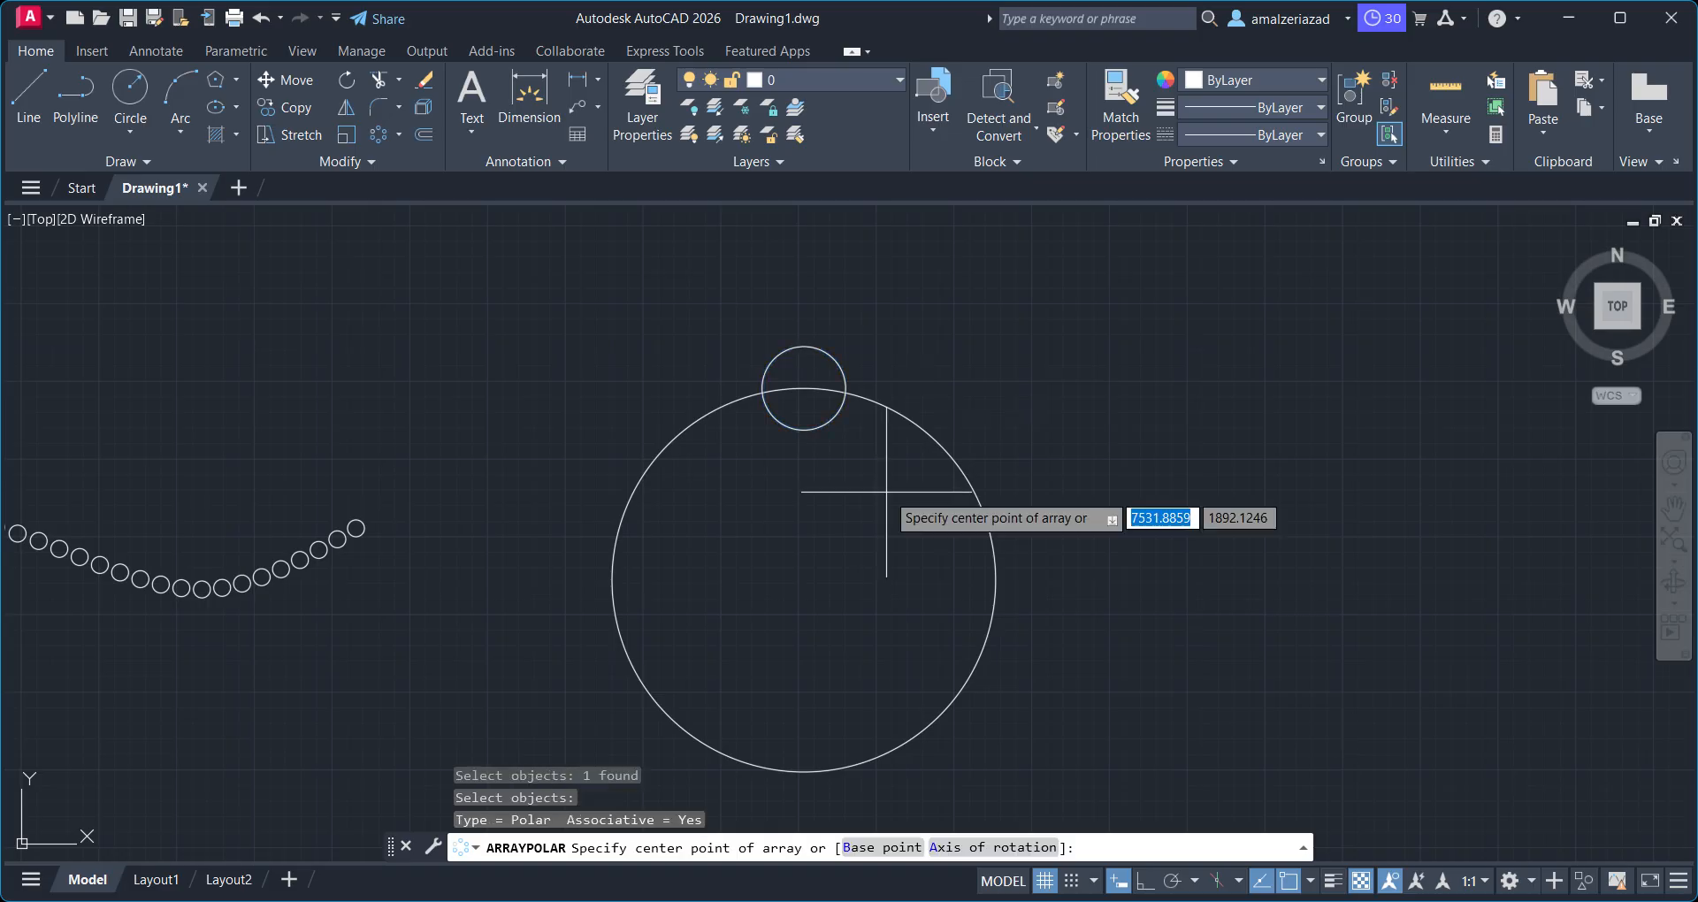
click(805, 581)
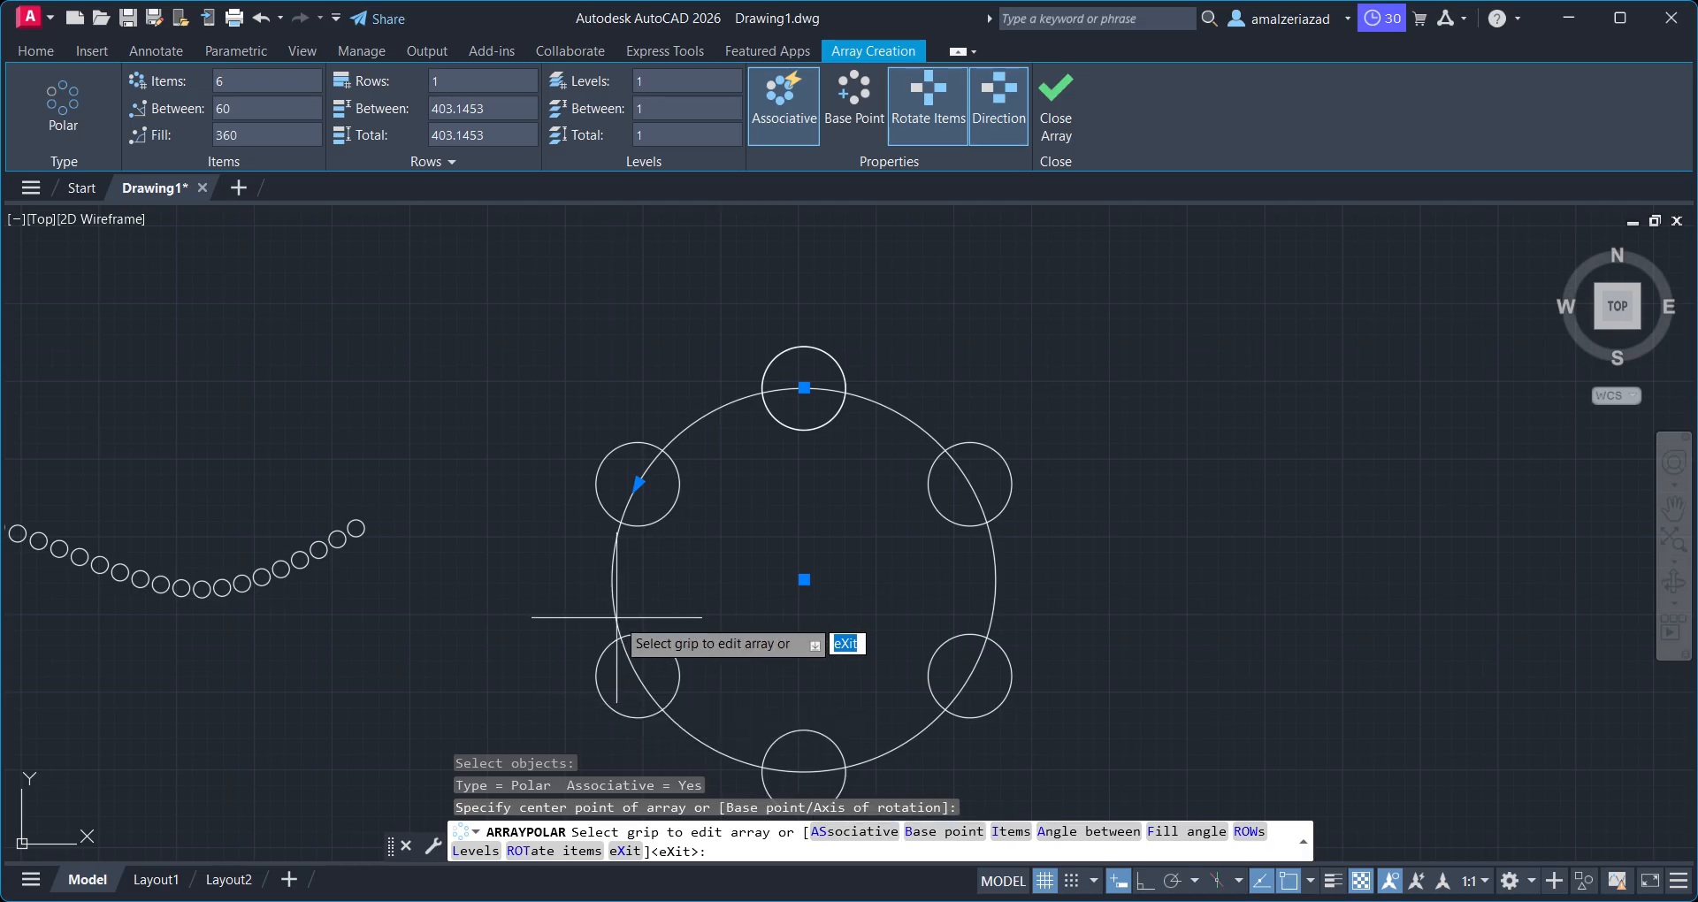
Set the polar array to 10 items with a fill angle of 275 degrees
click(217, 84)
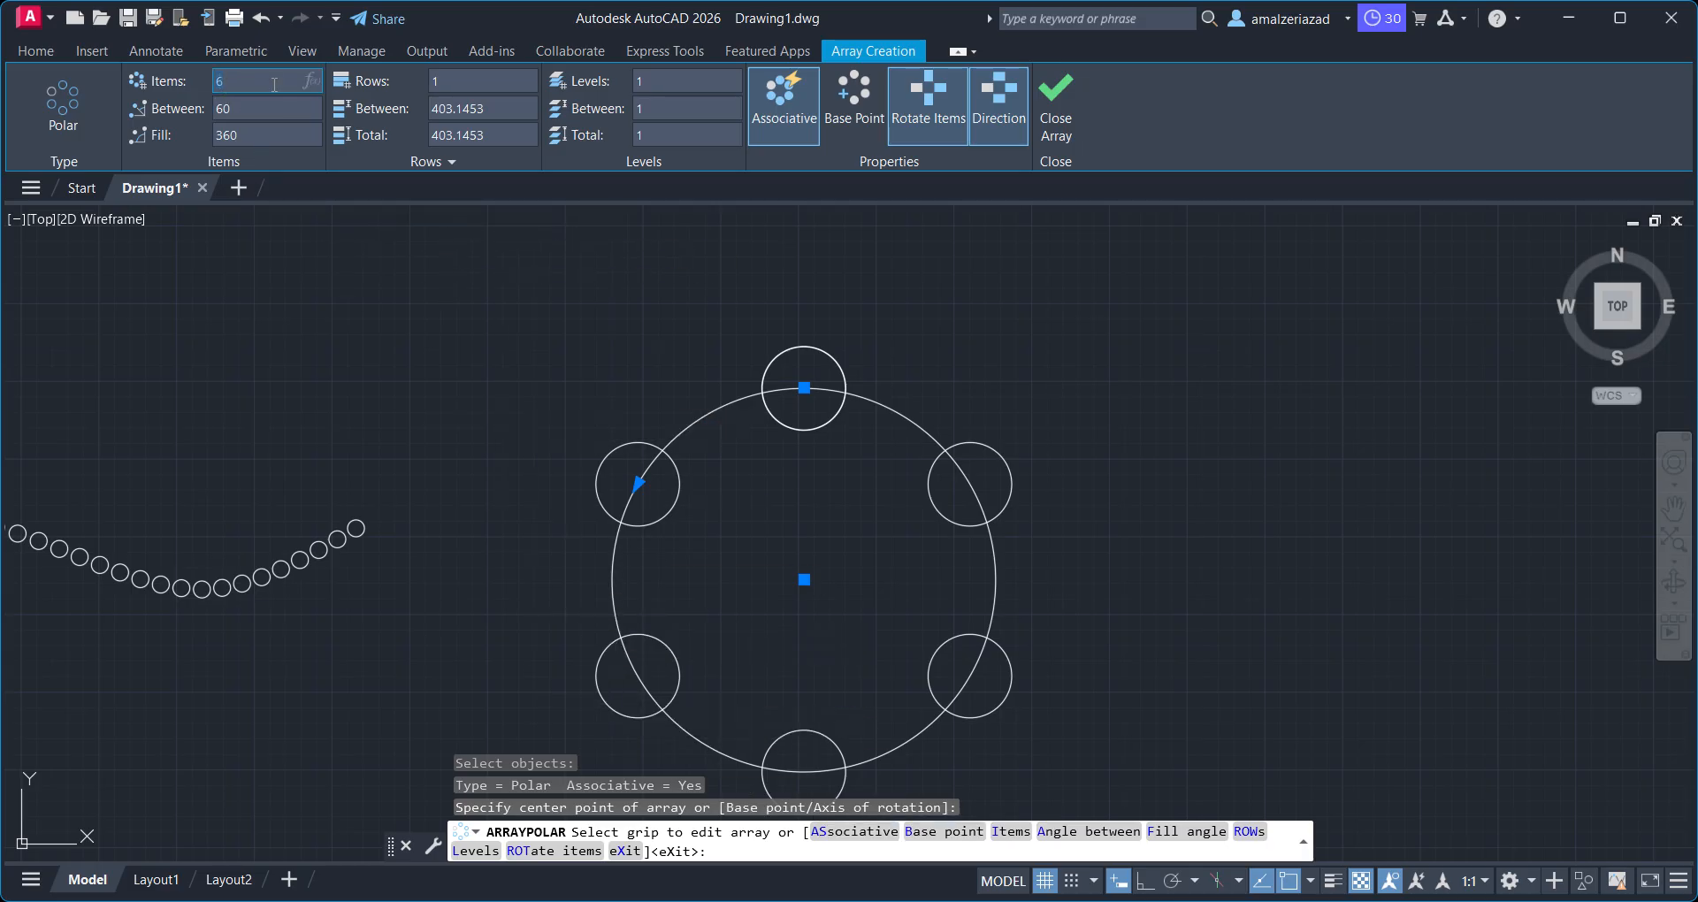
text(10)
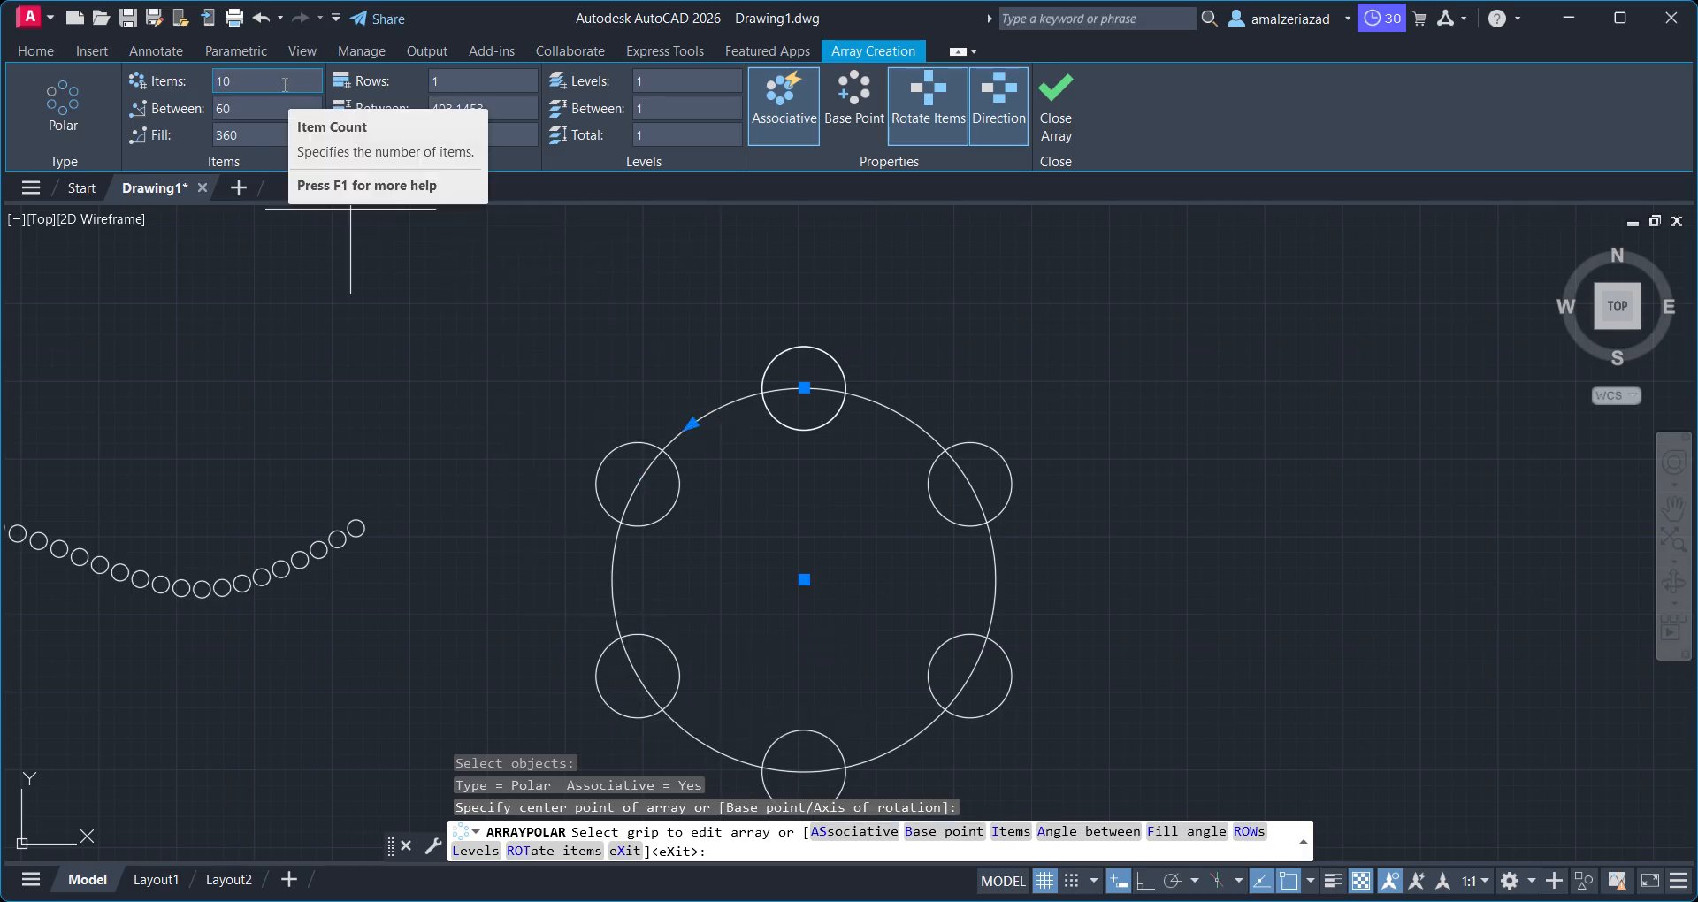
key(Return)
click(234, 109)
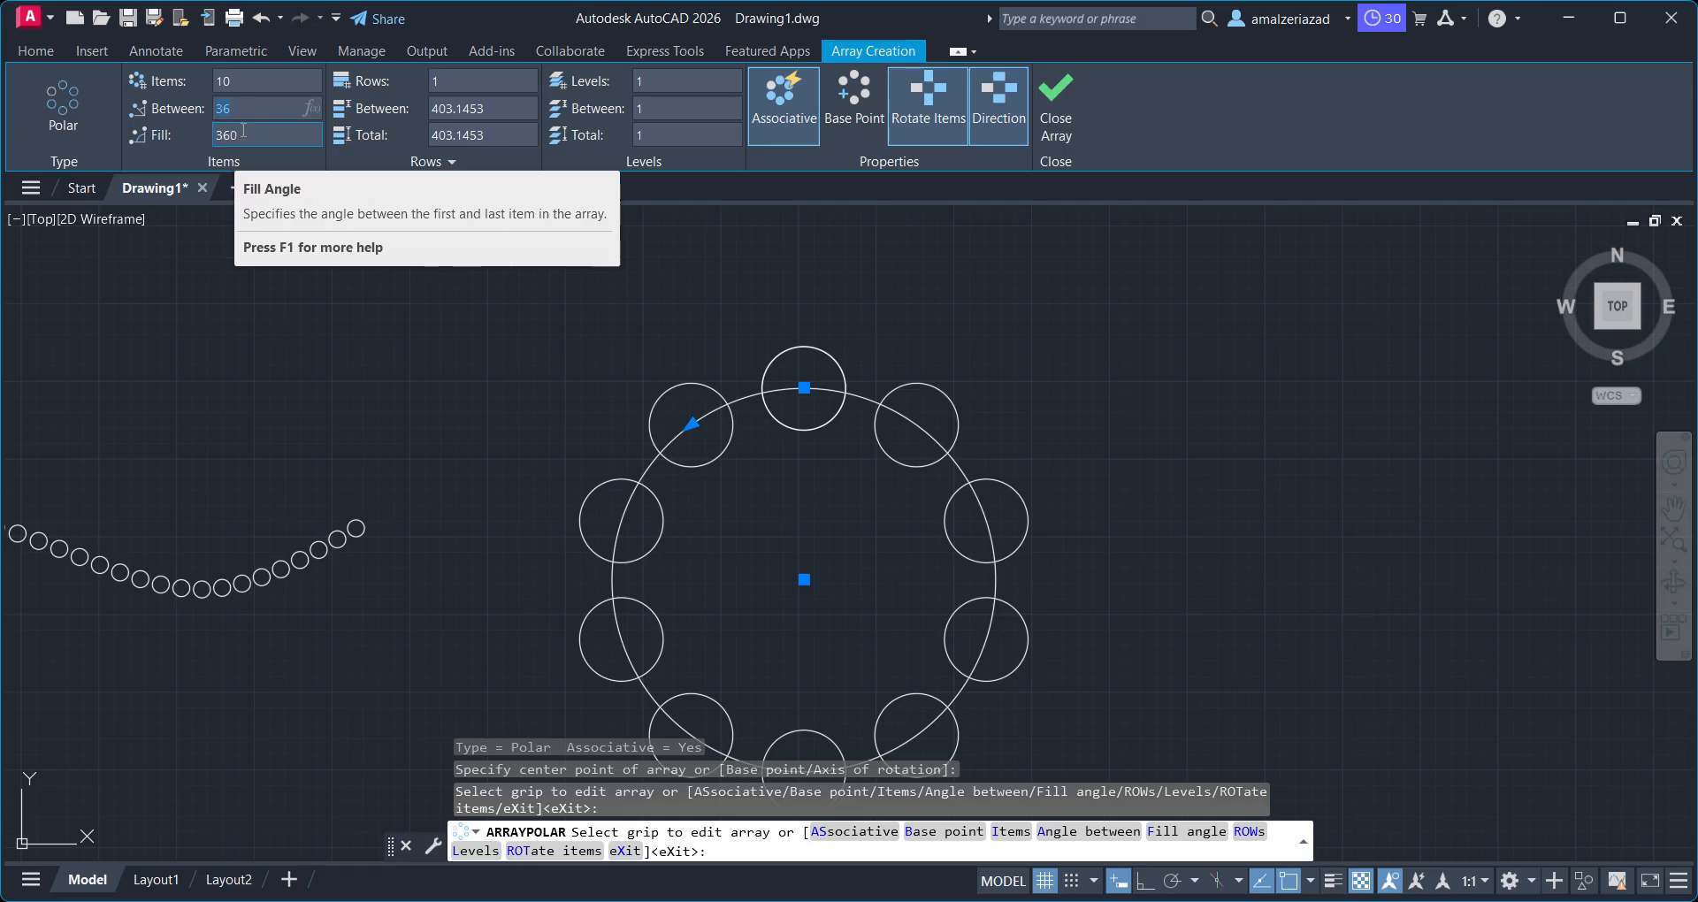
click(243, 132)
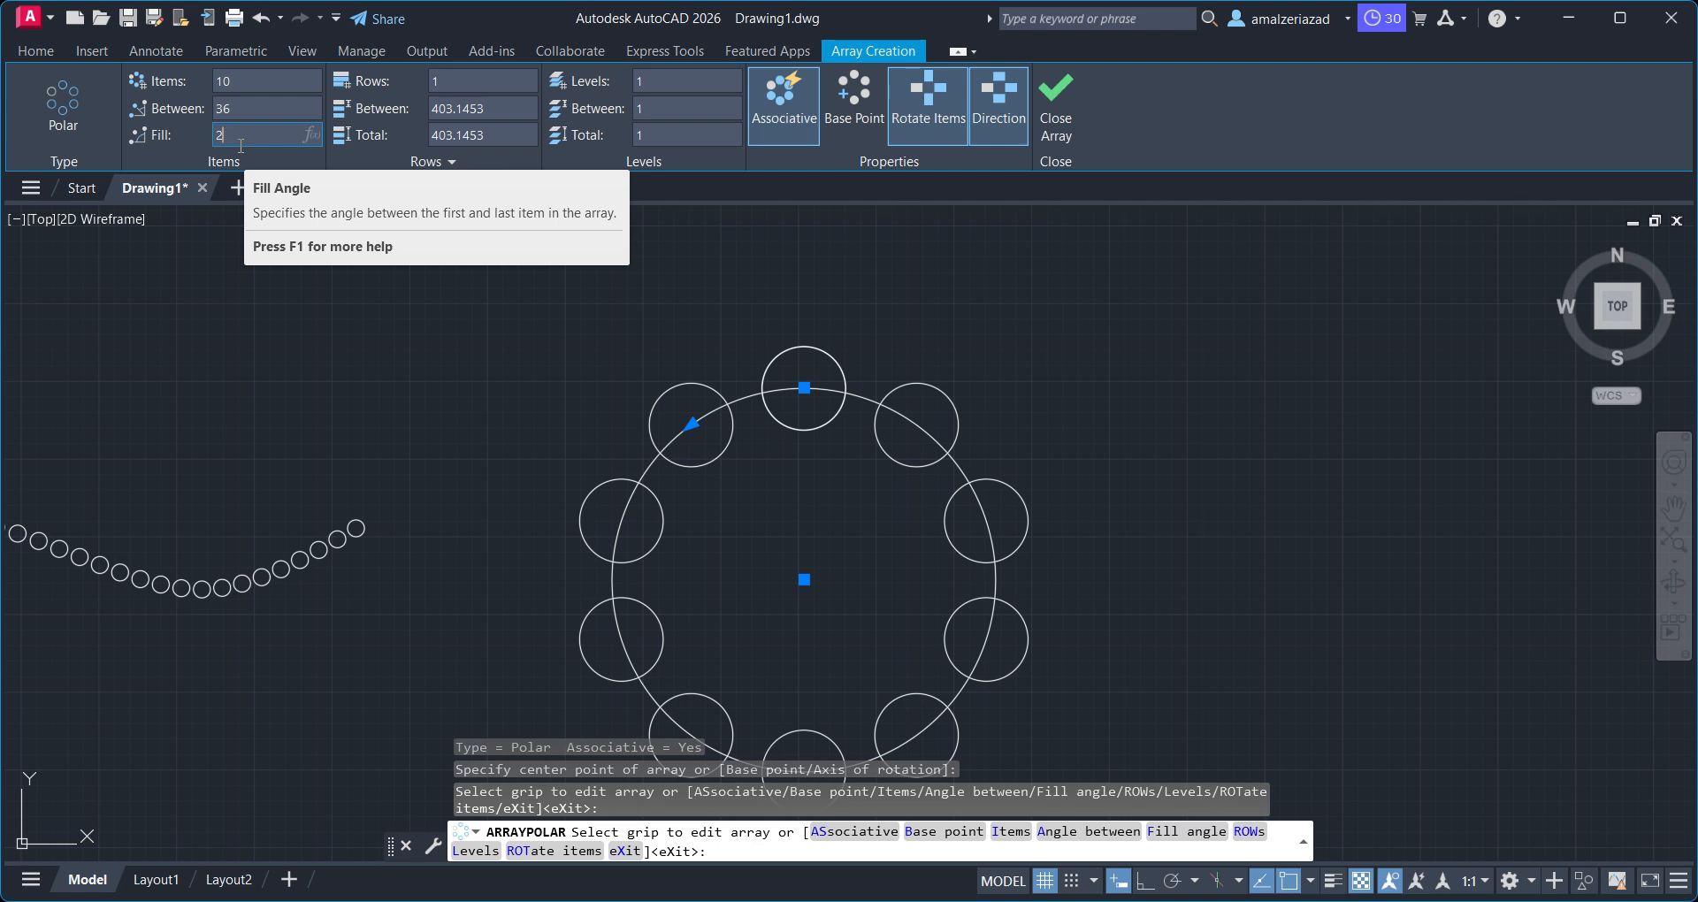
text(275)
key(Return)
Try to set the angle between the polar array's items to -31 degrees
middle_drag(965, 344, 908, 256)
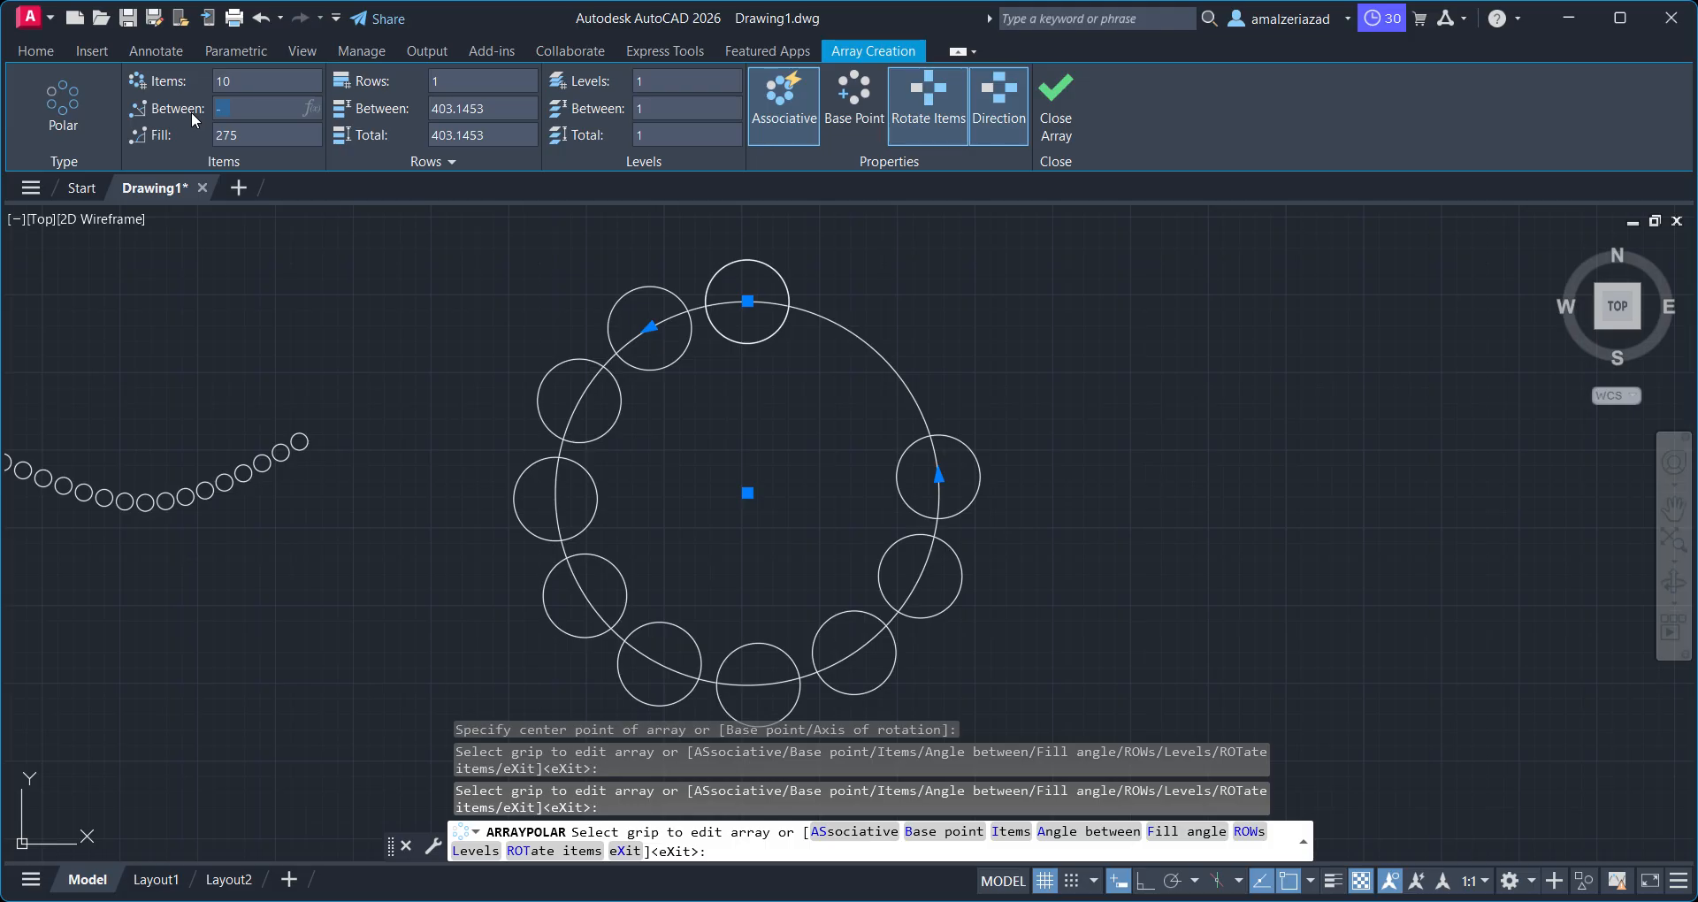
text(-31)
key(Return)
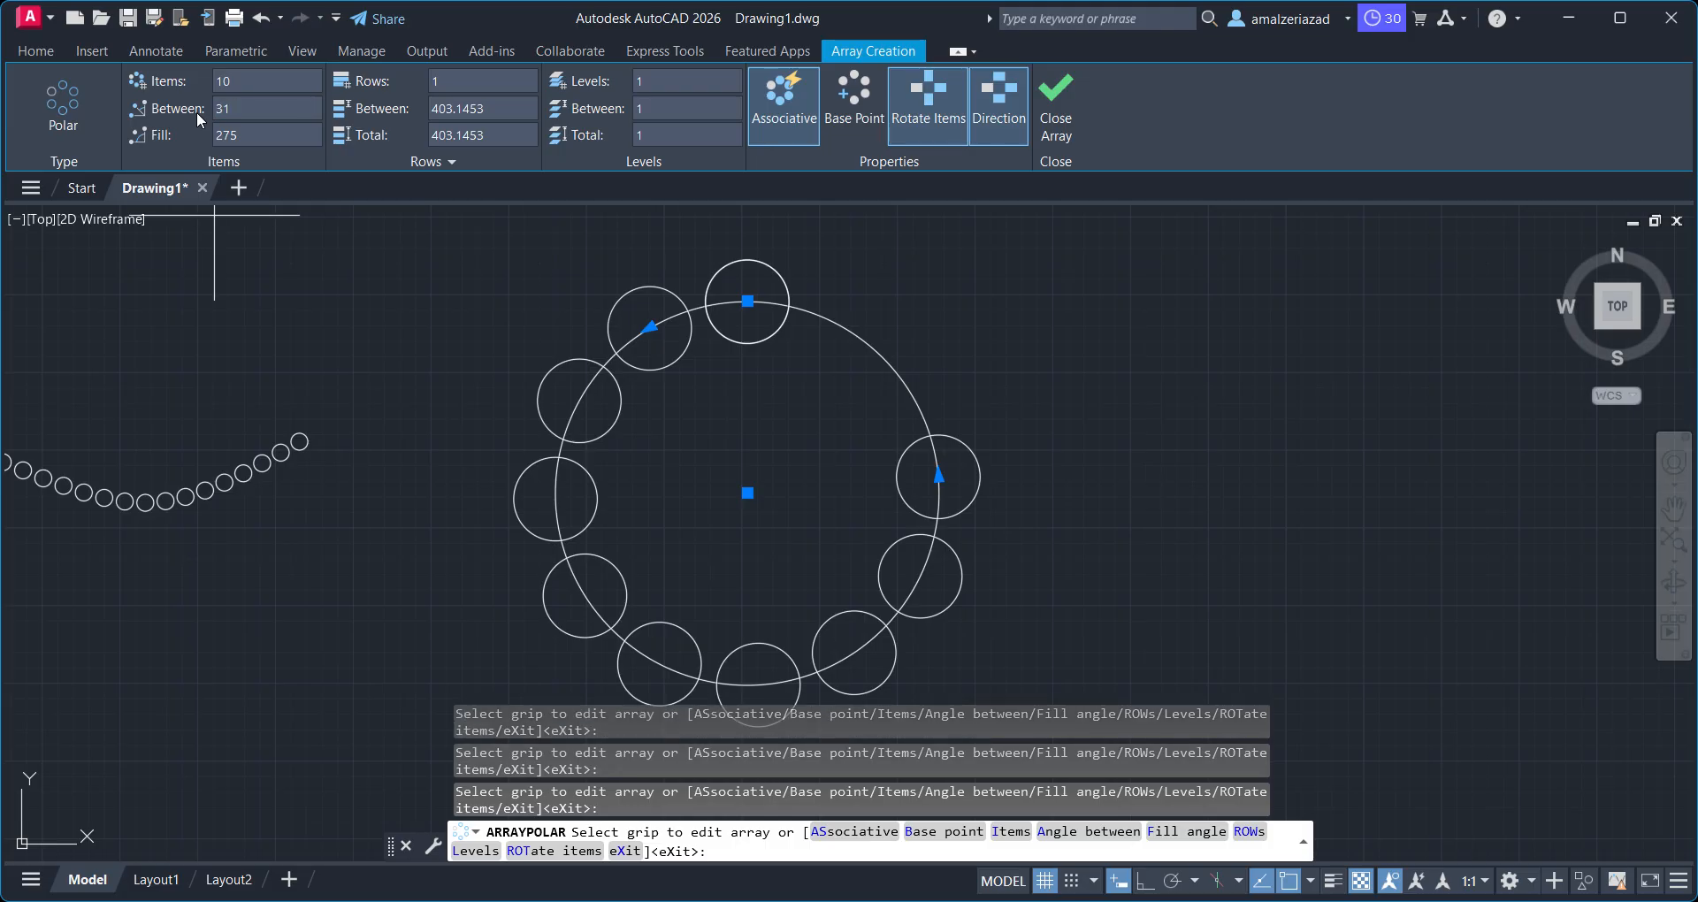
Extend the polar array along the large circle to 12 items, and try a negative angle between the items
click(939, 483)
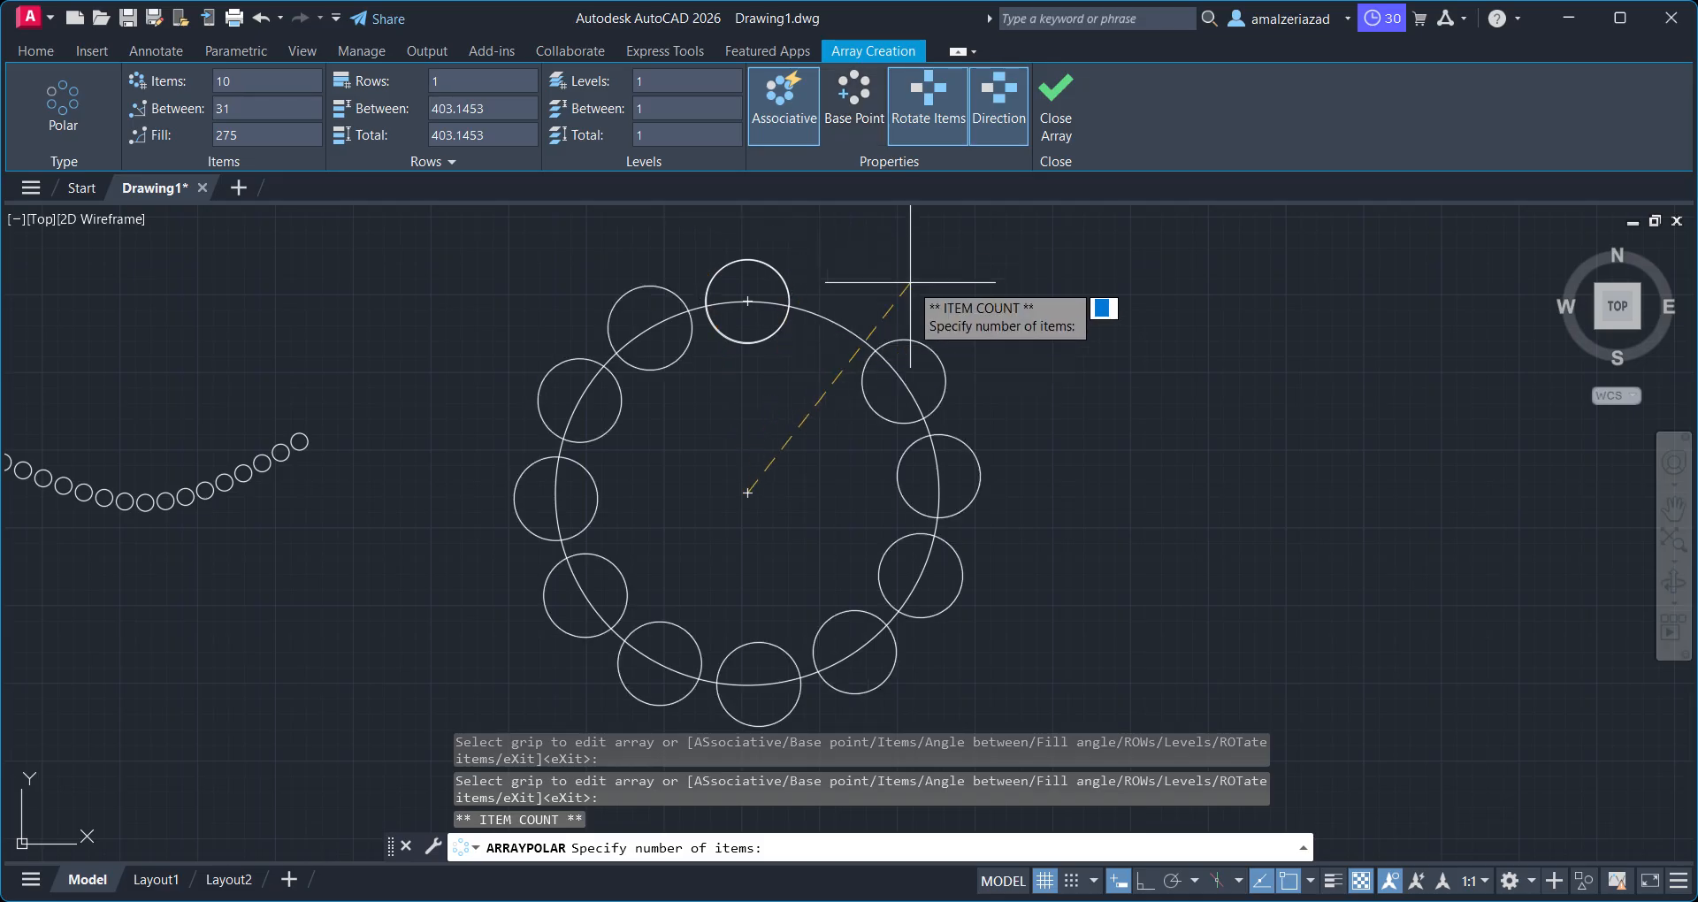
click(799, 287)
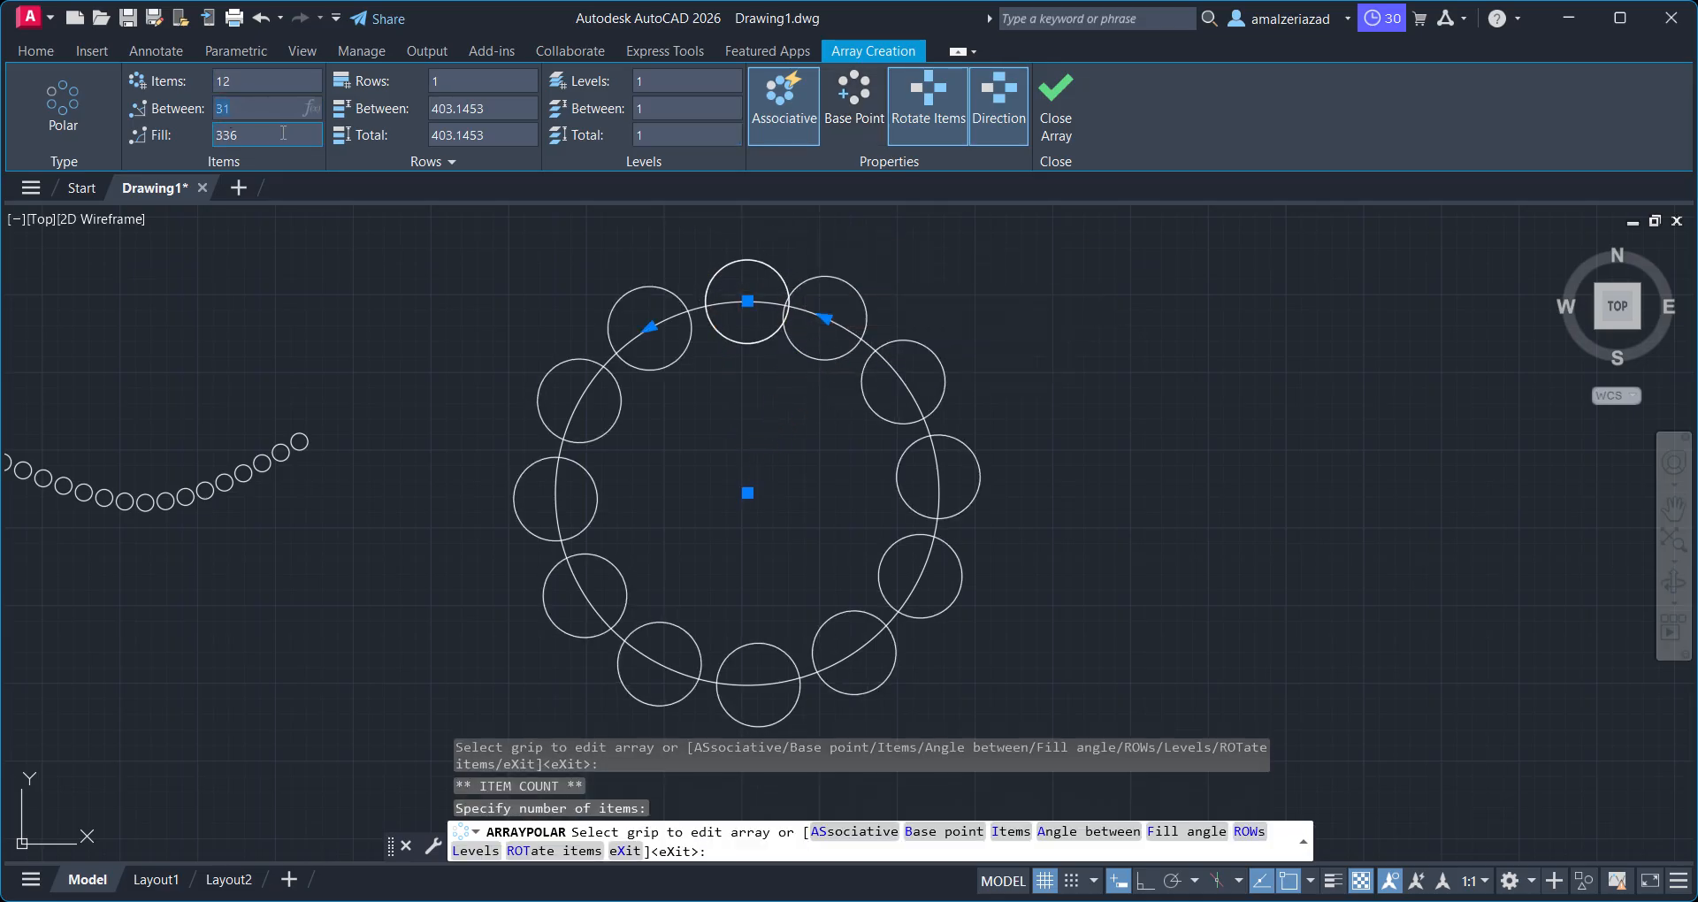
click(283, 120)
text(-3)
key(Return)
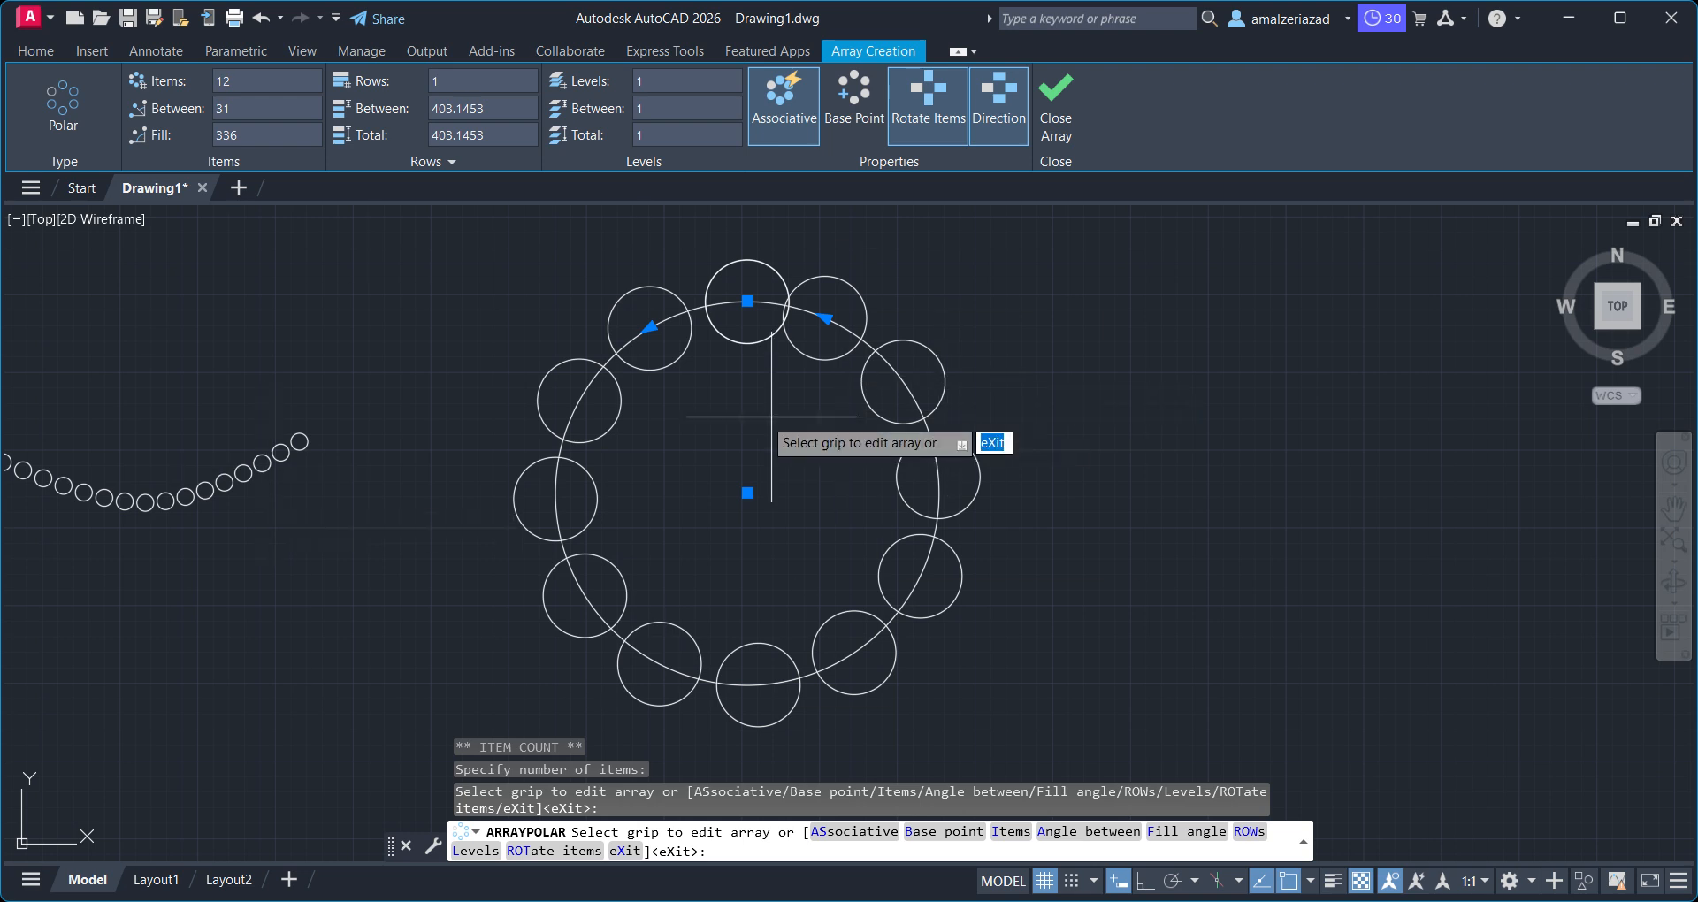
Make the polar array run clockwise with 23 degrees between its items, and finish creating it
click(825, 318)
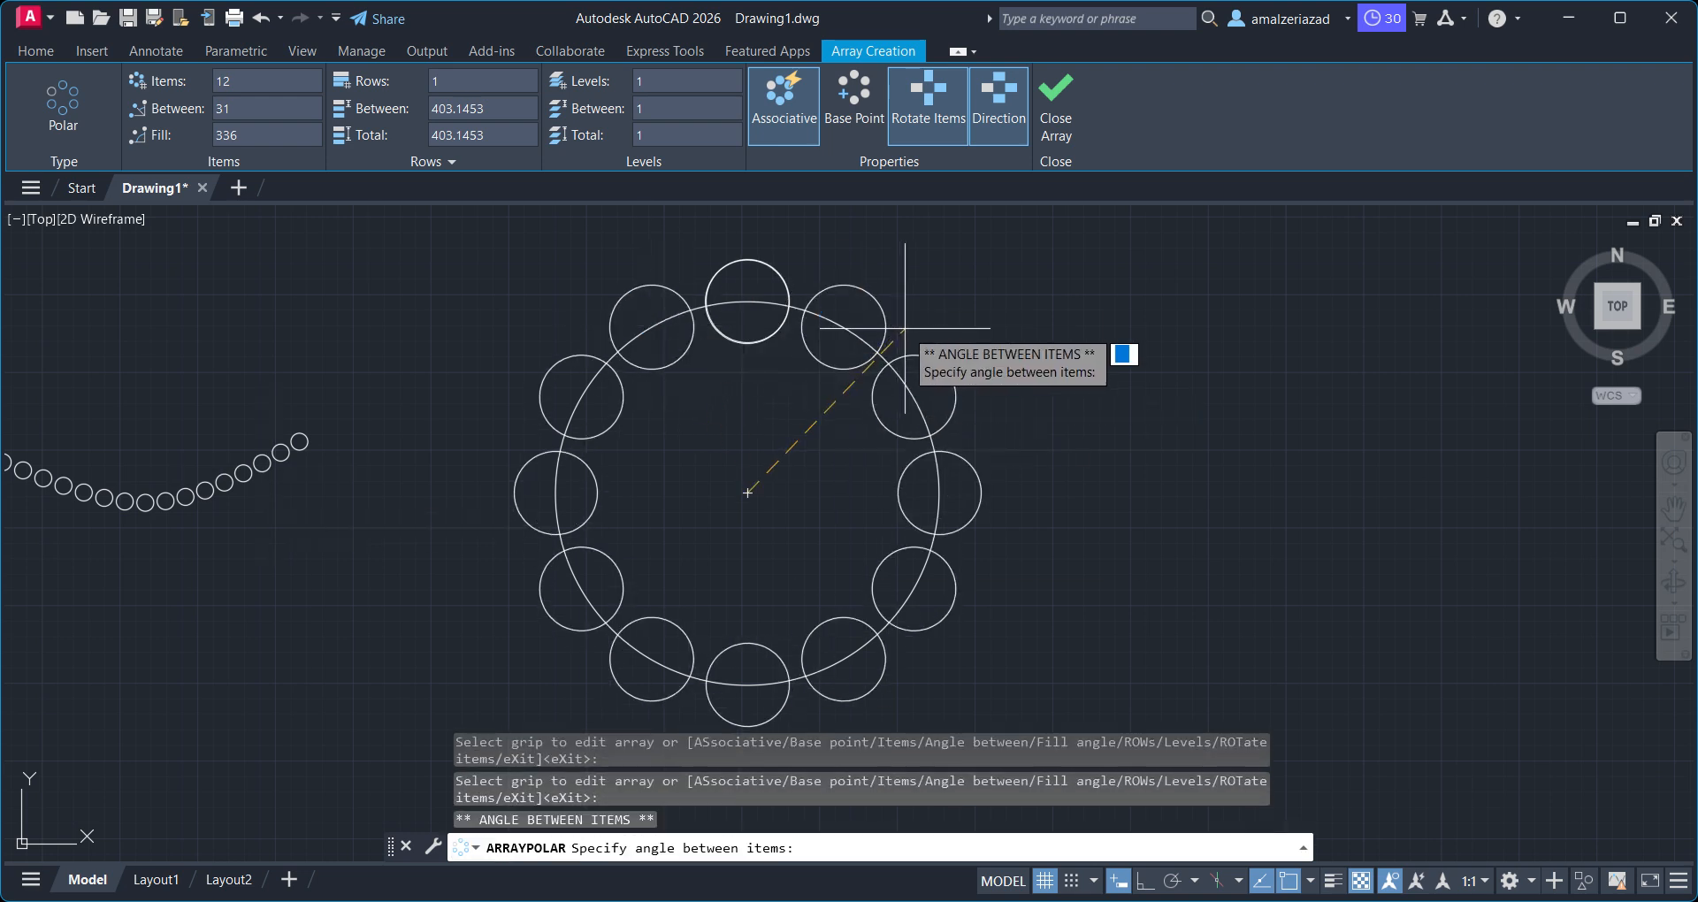
click(847, 309)
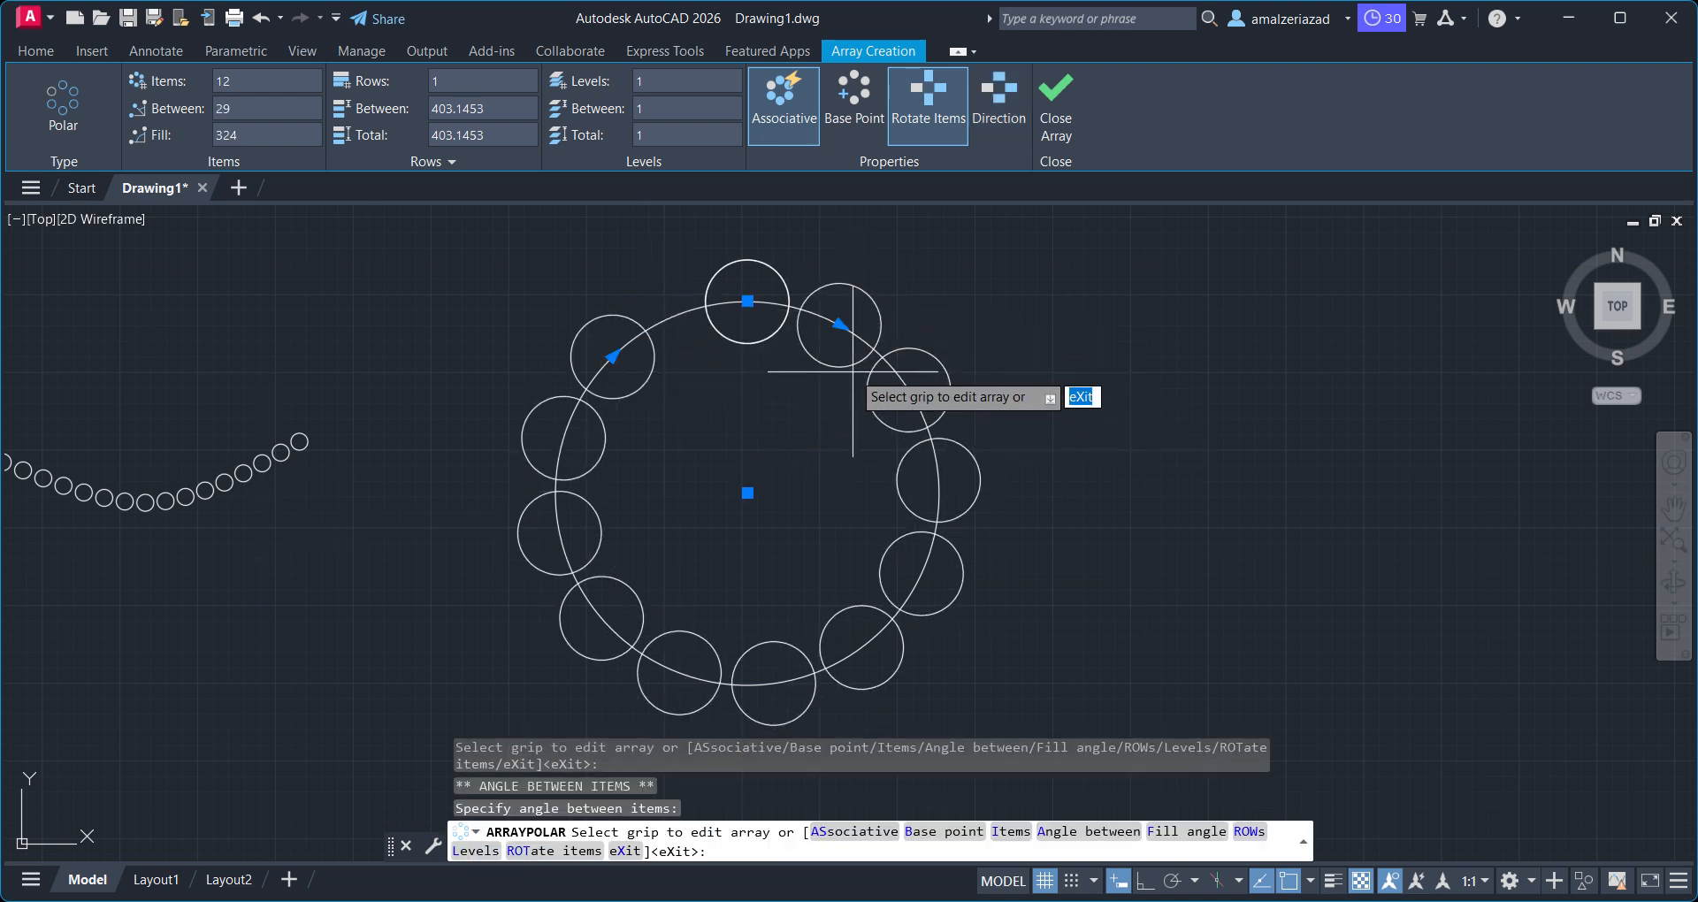
click(839, 324)
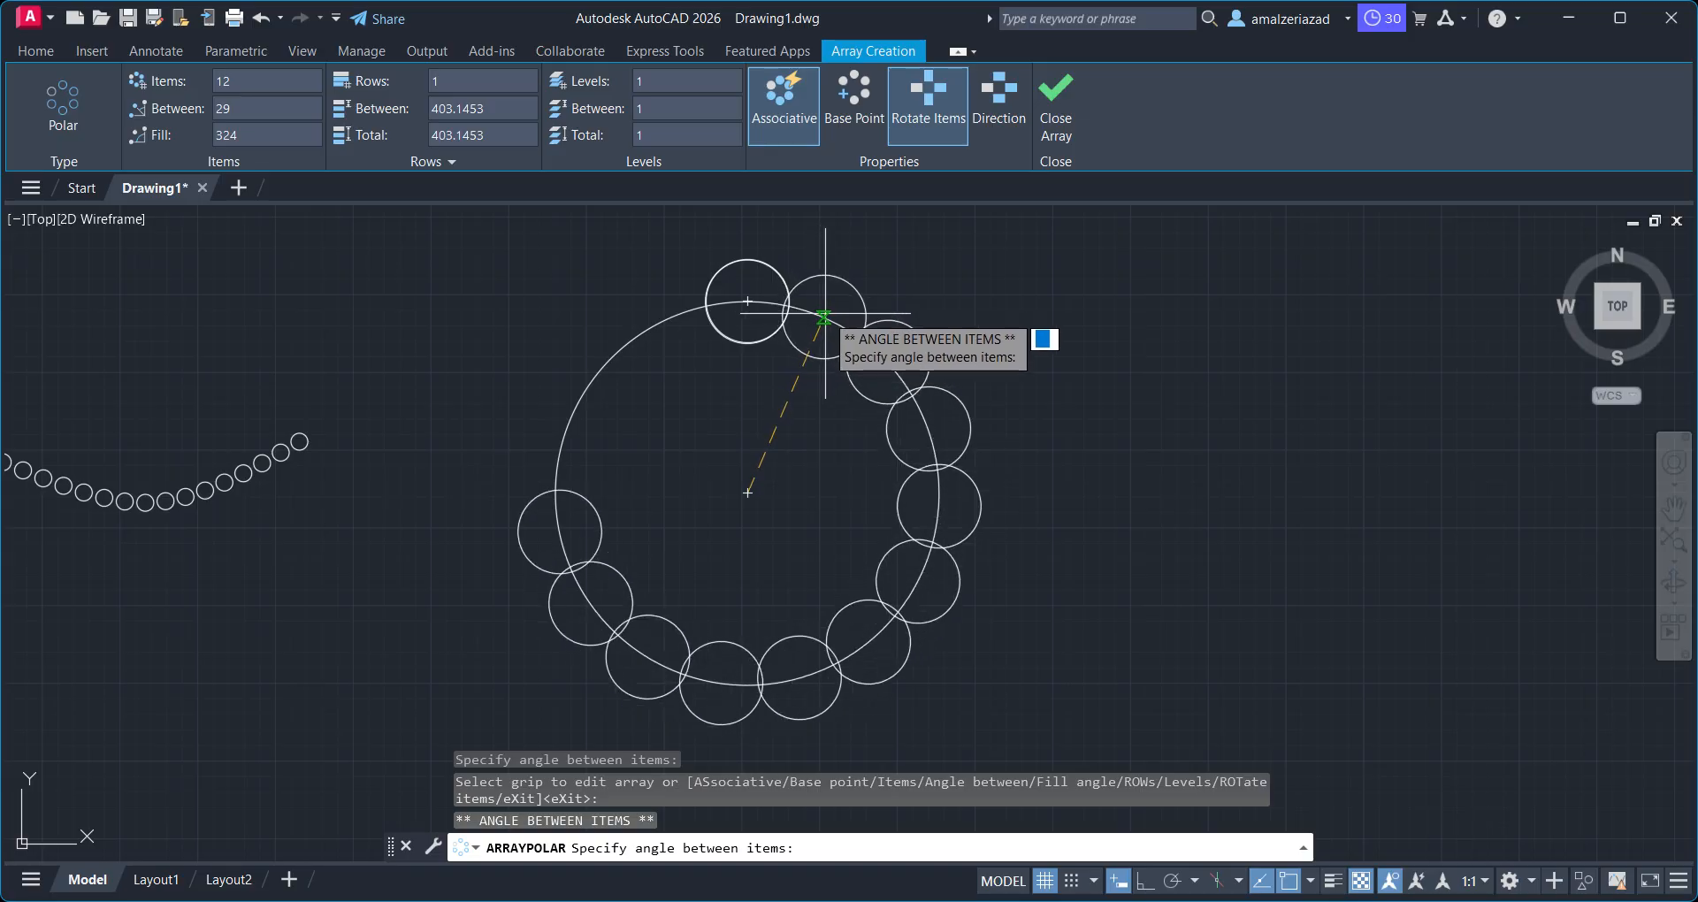
click(826, 304)
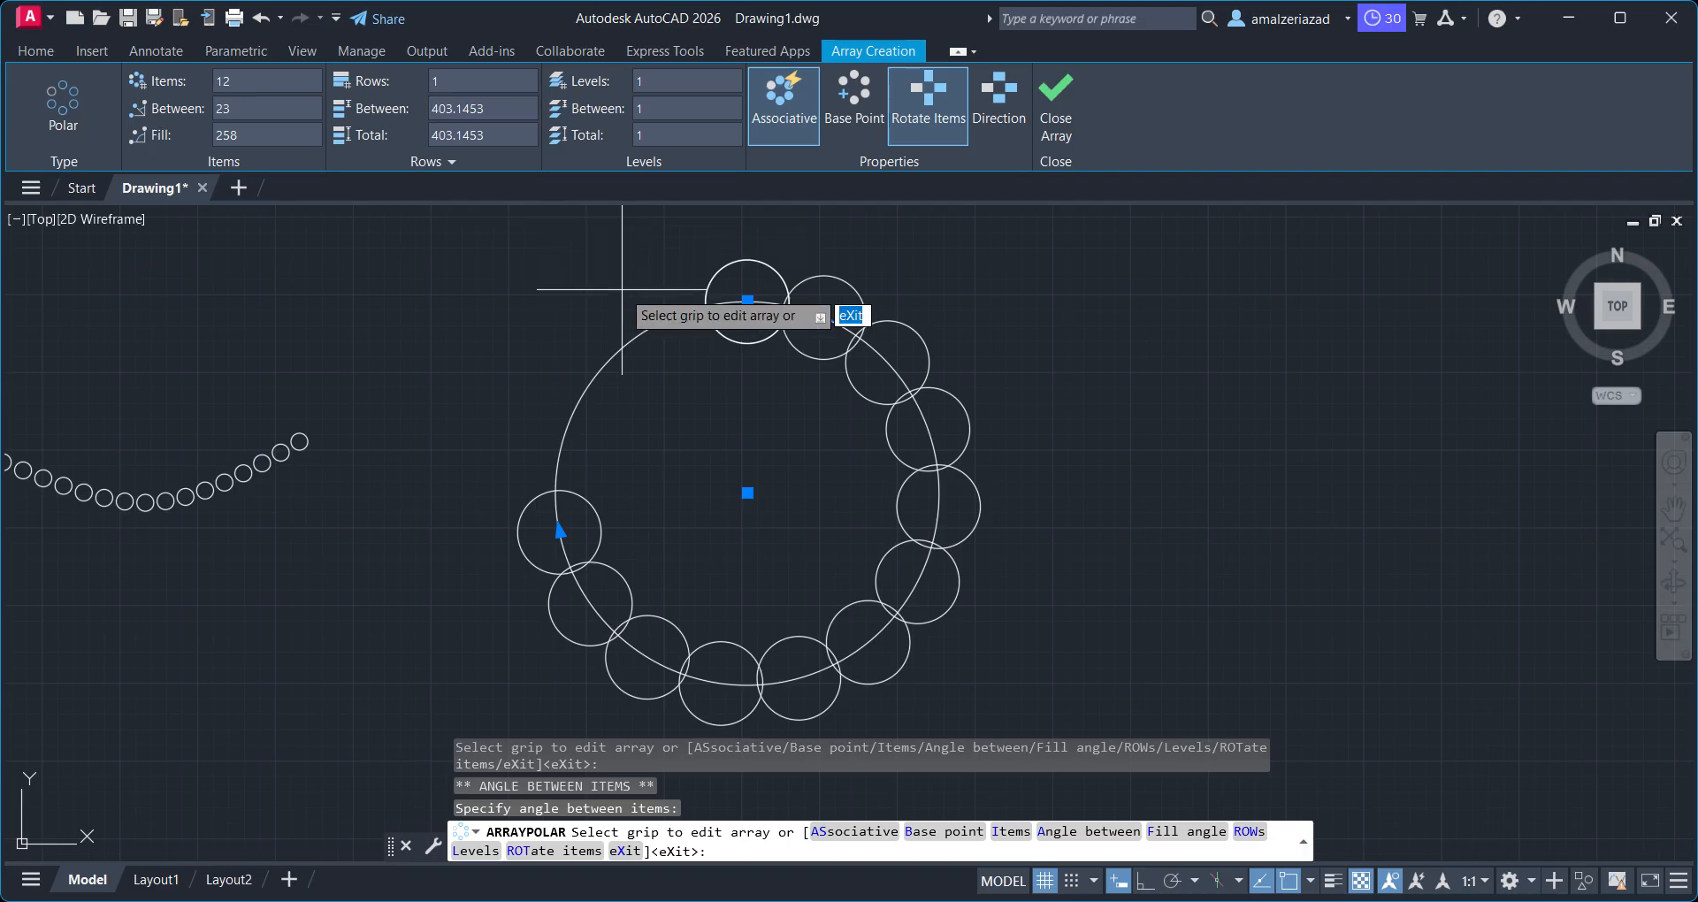
key(Escape)
Give the polar array 3 rows and close the array editing
click(782, 276)
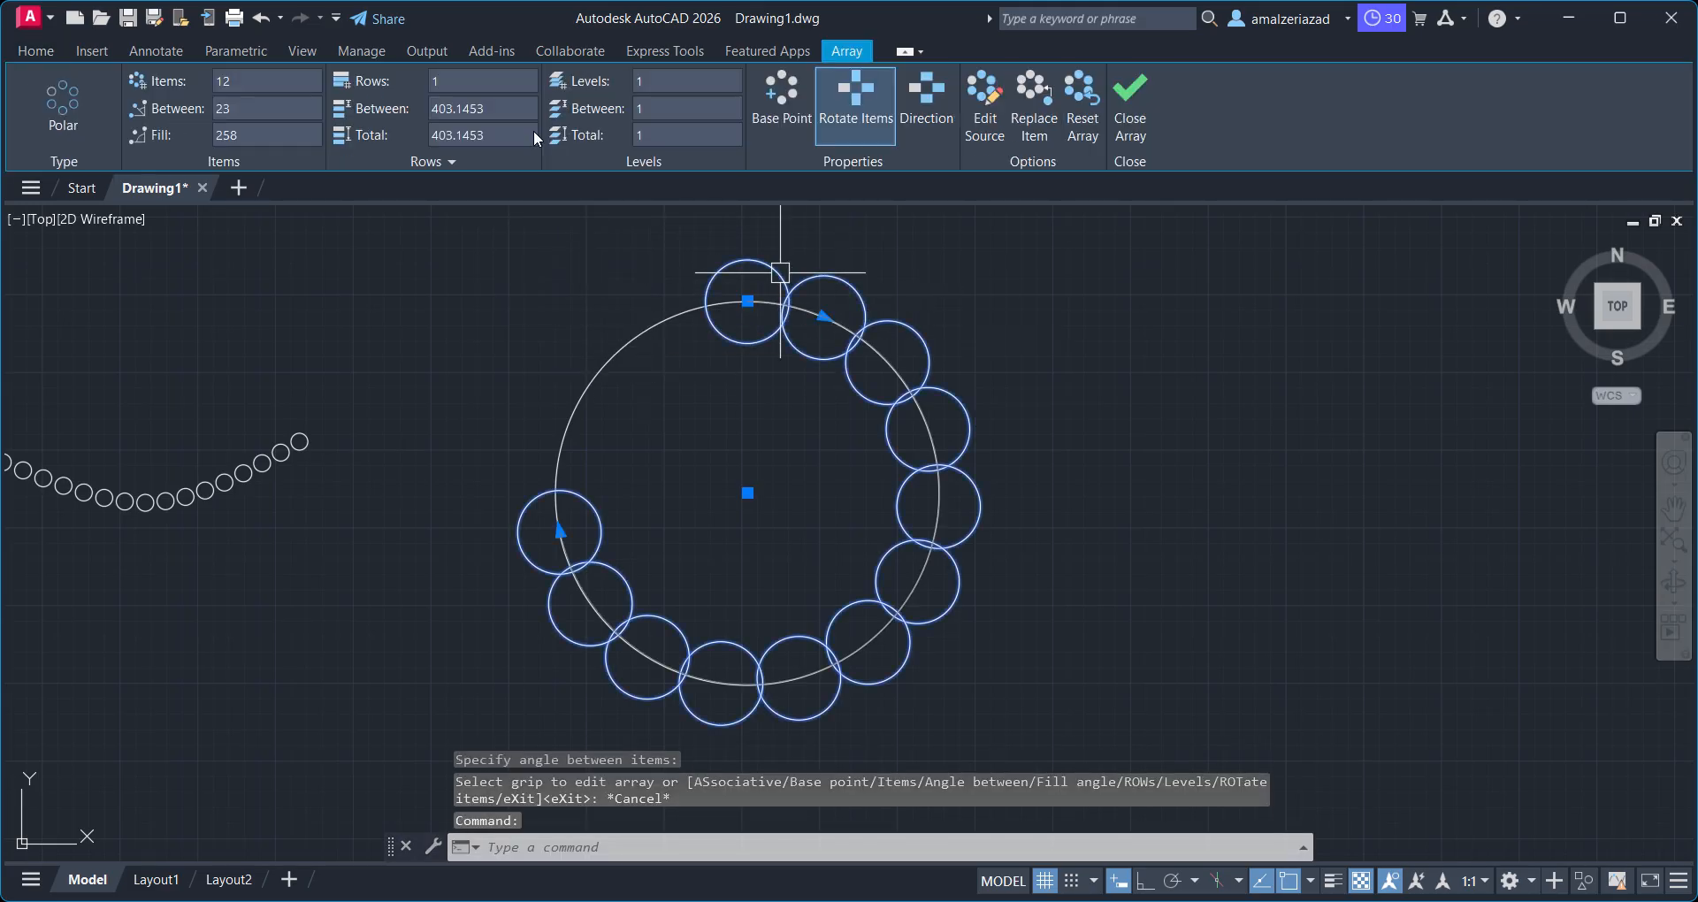
middle_drag(796, 344, 774, 416)
scroll(774, 415, down, 4)
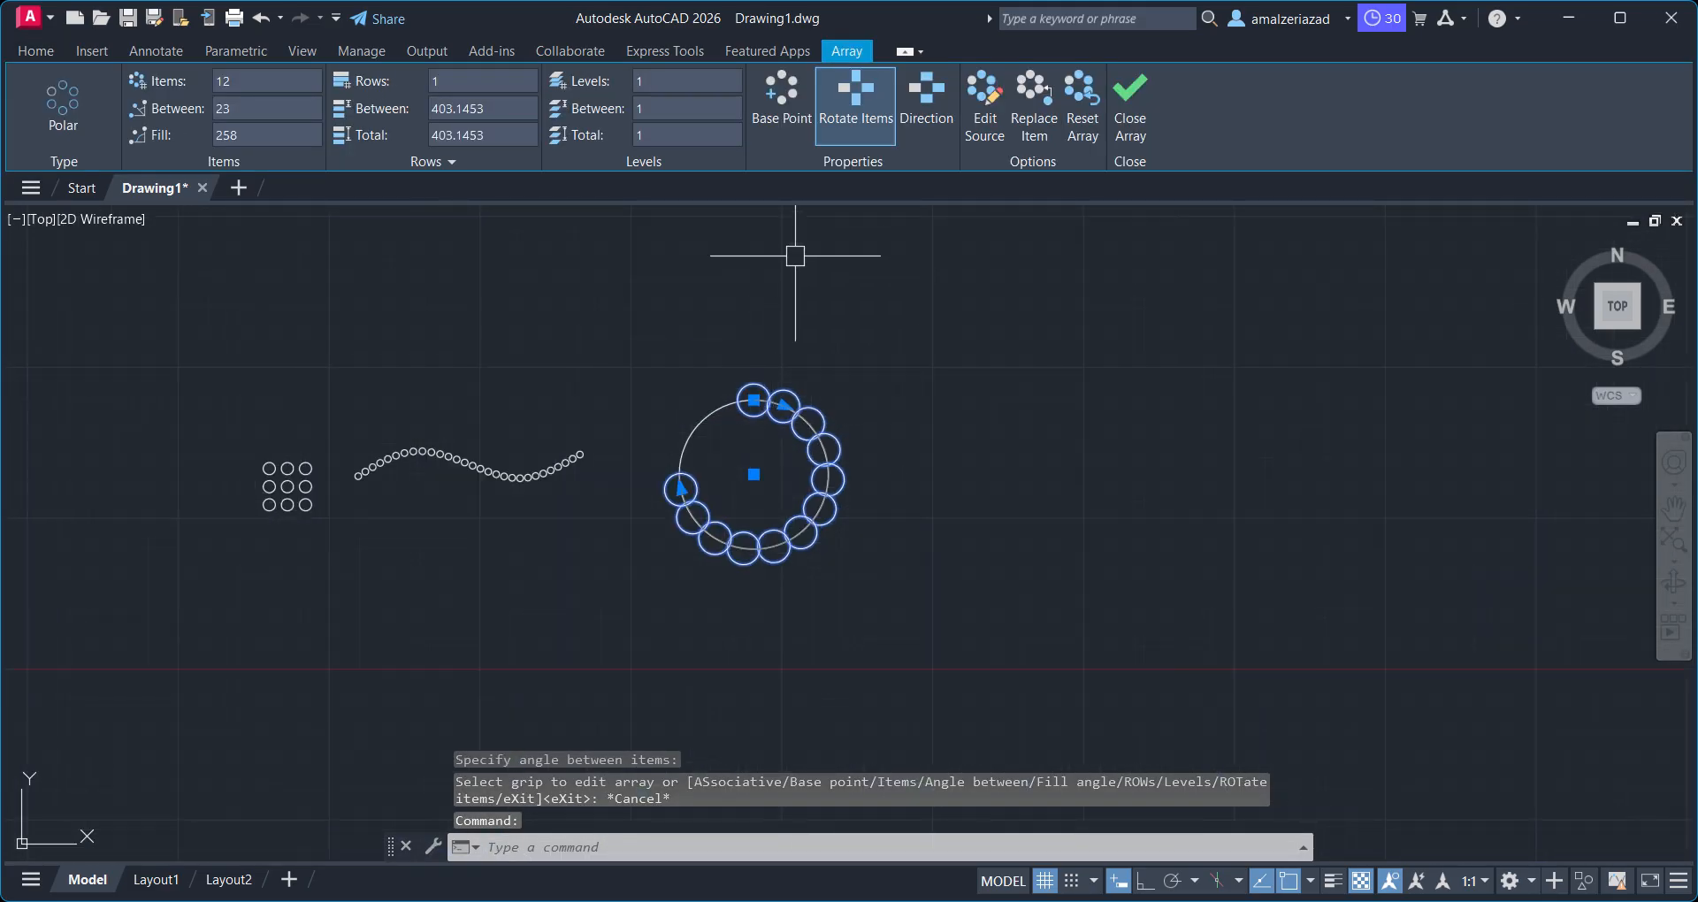
click(430, 84)
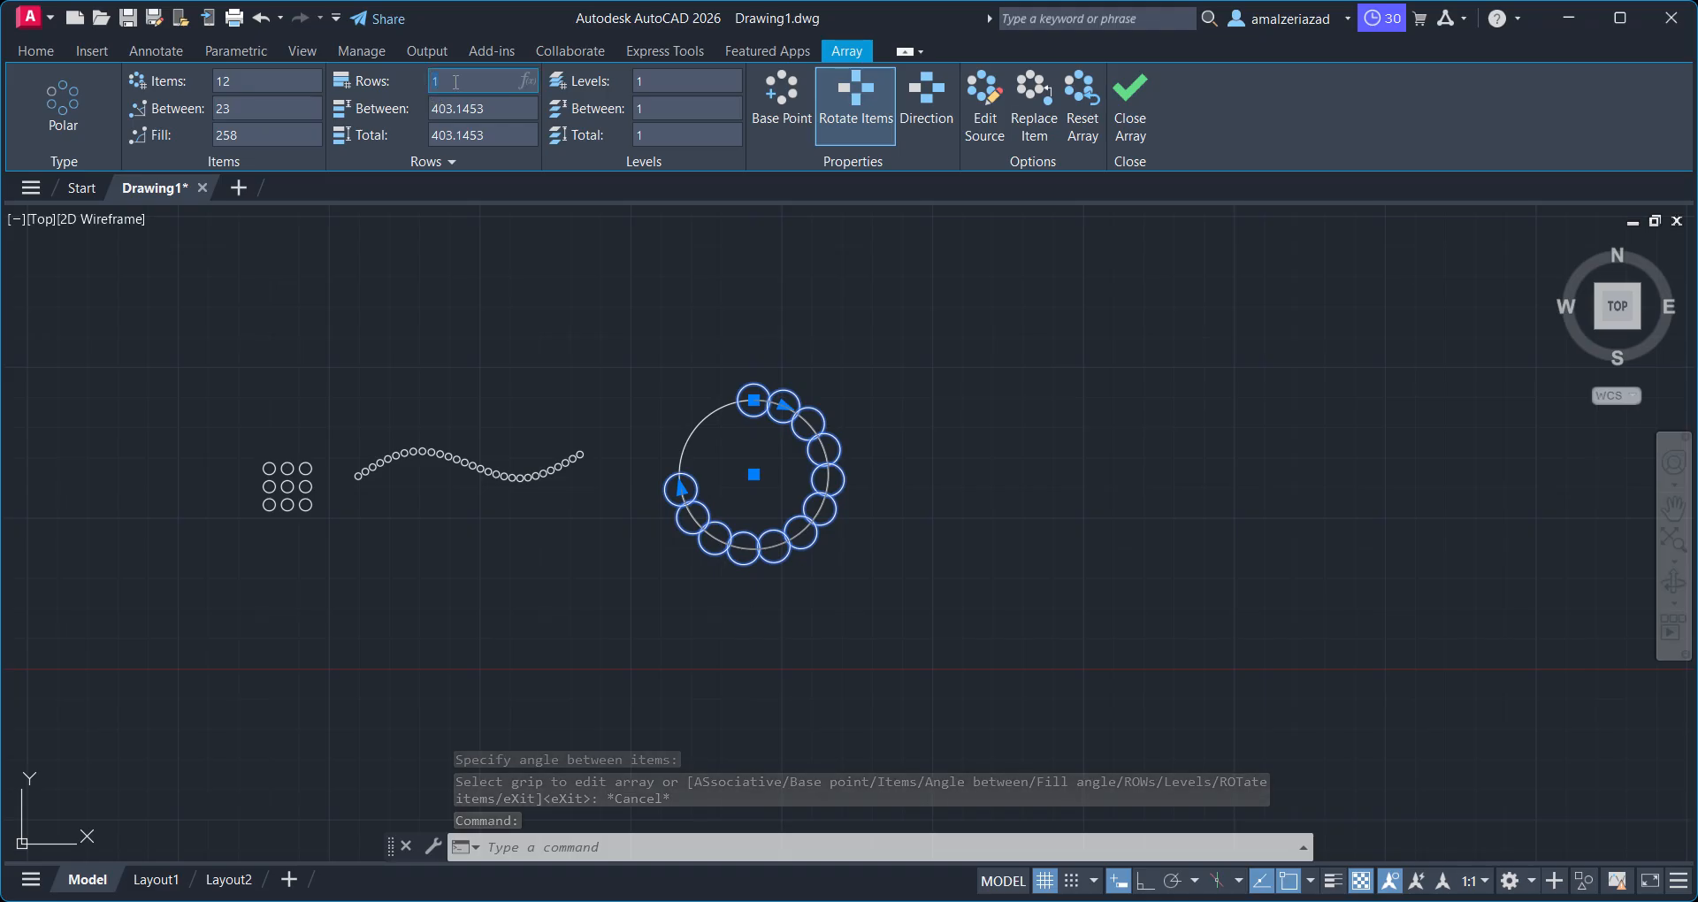
text(3)
key(Return)
scroll(737, 474, up, 2)
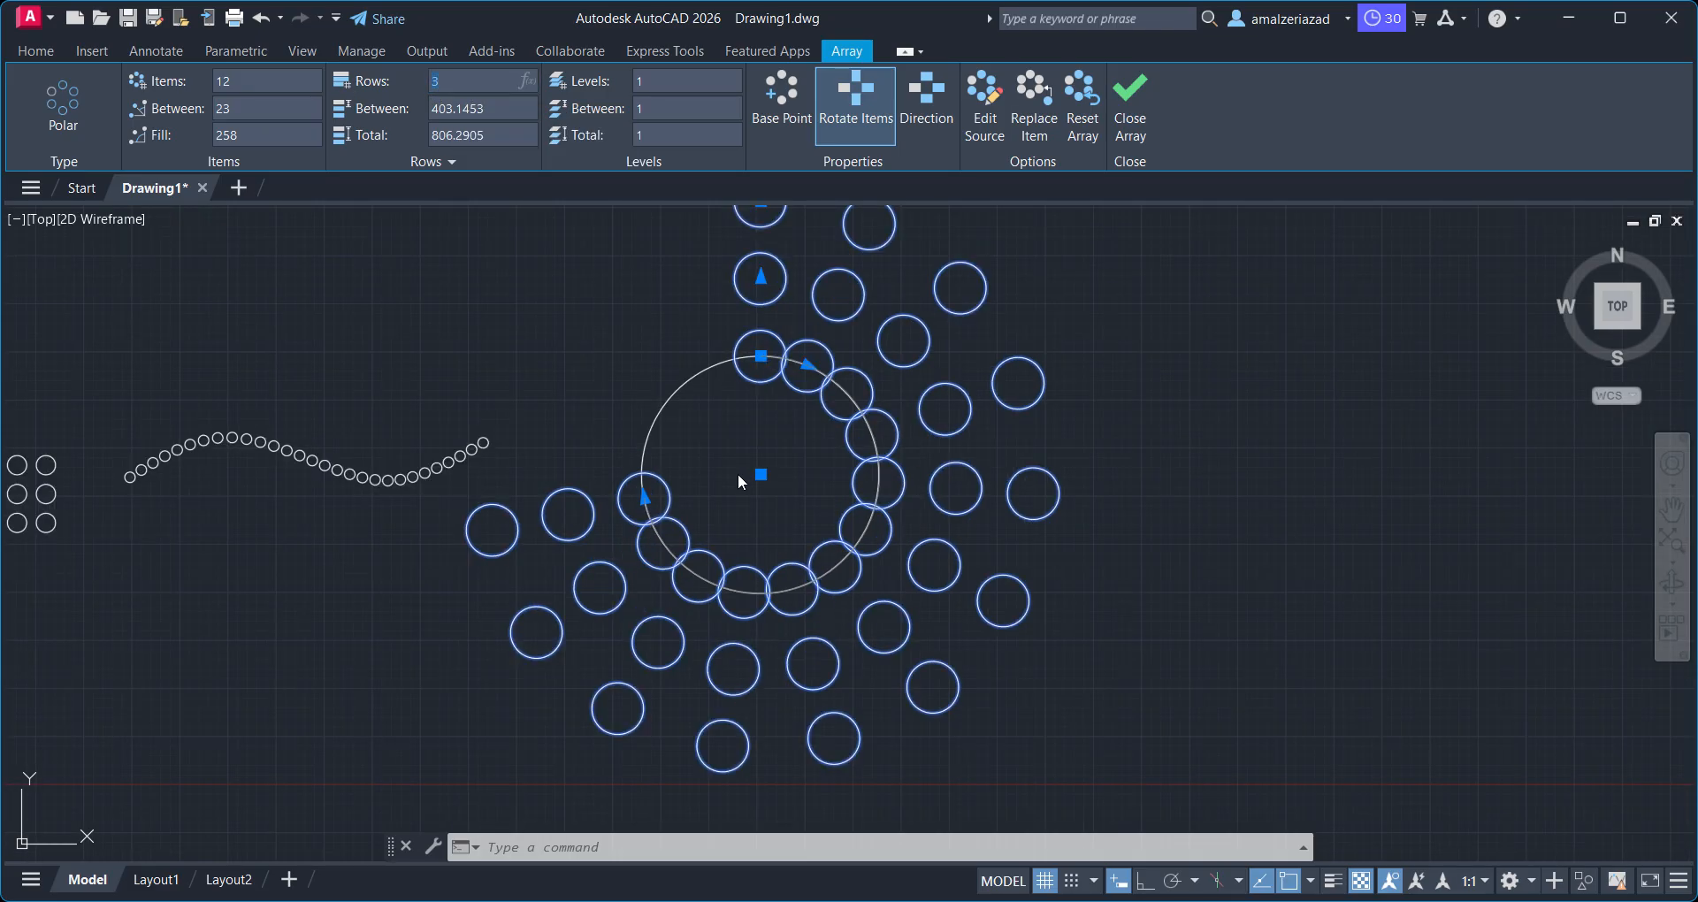
middle_drag(776, 358, 717, 497)
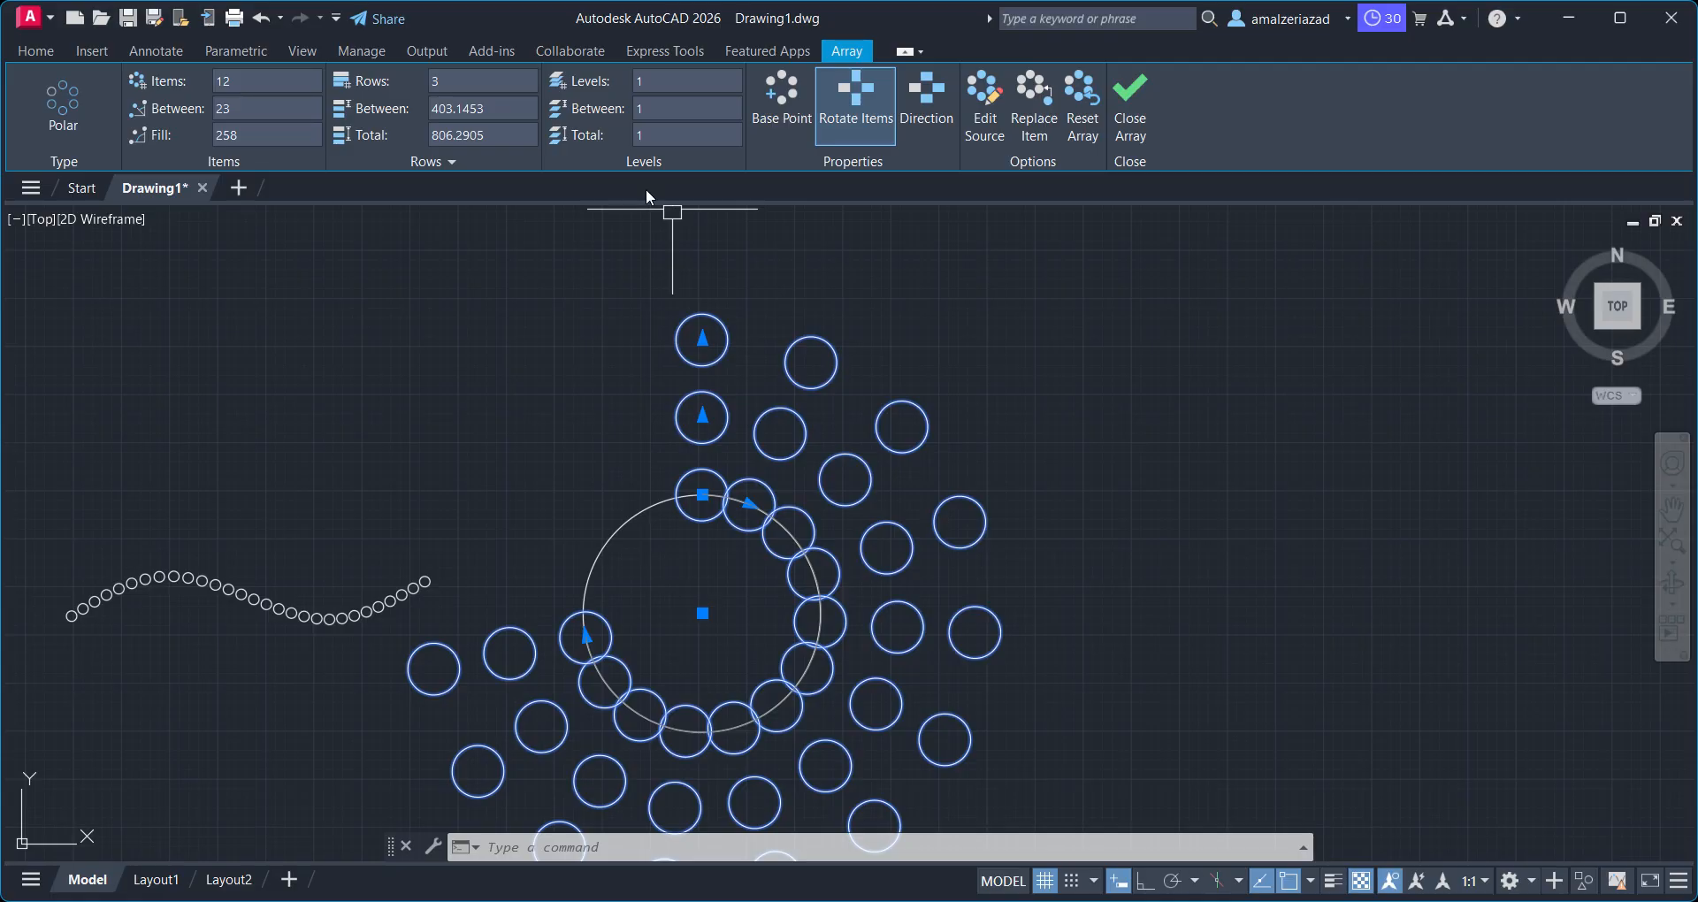
click(1130, 111)
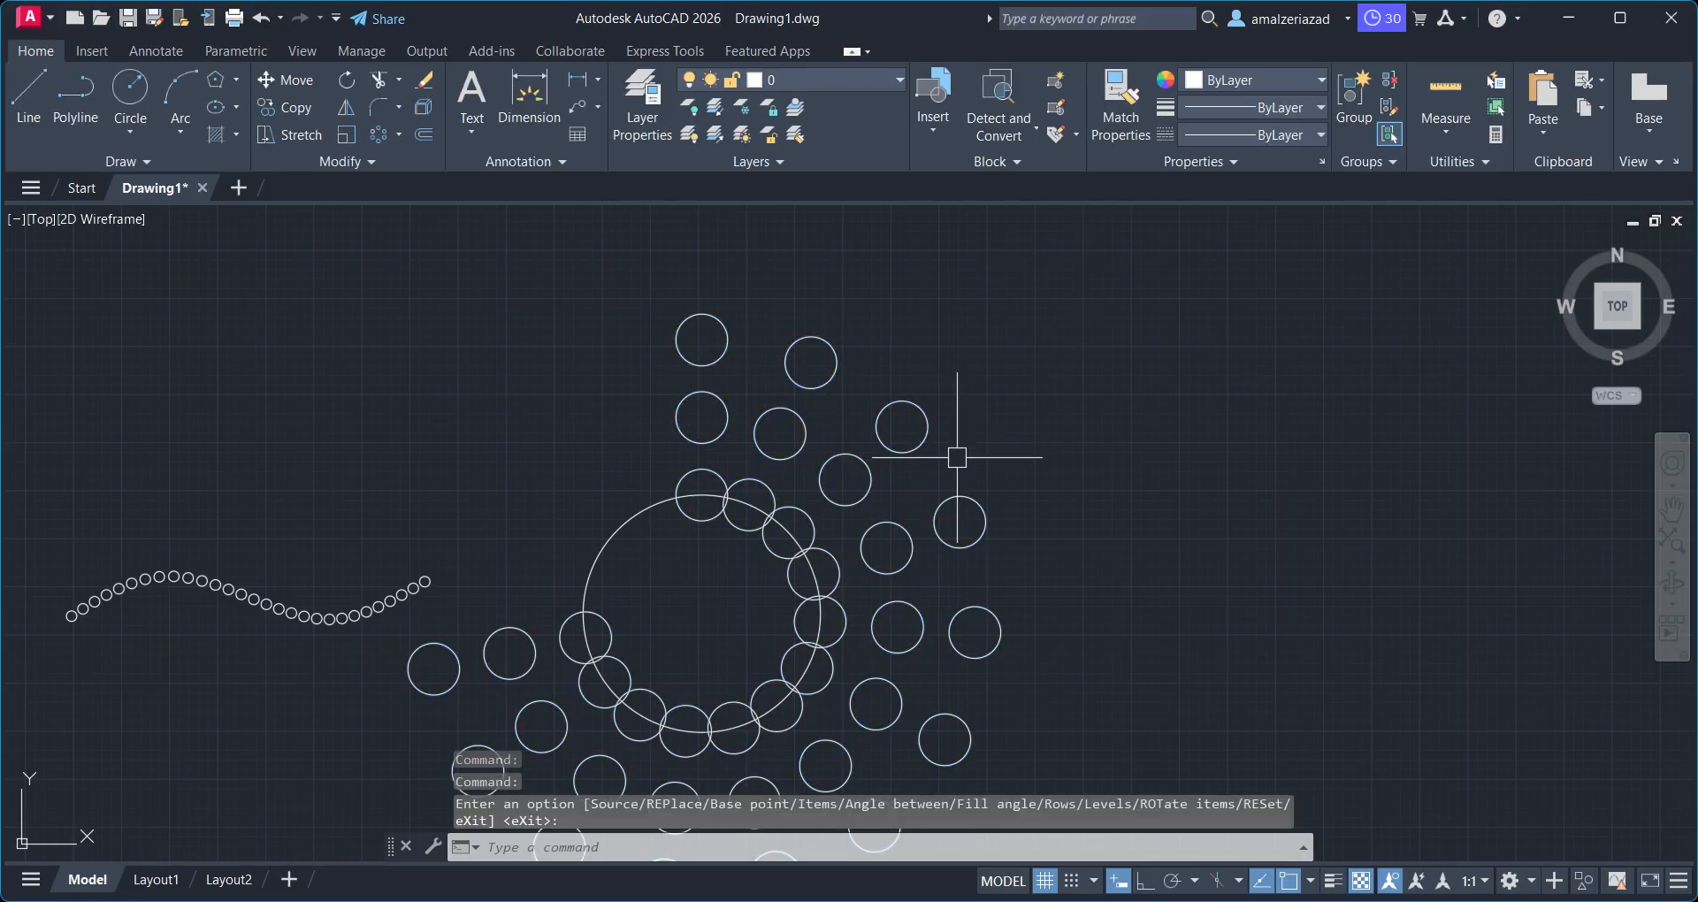
Delete the large circle under the polar array, keeping the arrayed circles
scroll(983, 470, down, 4)
middle_drag(955, 480, 668, 423)
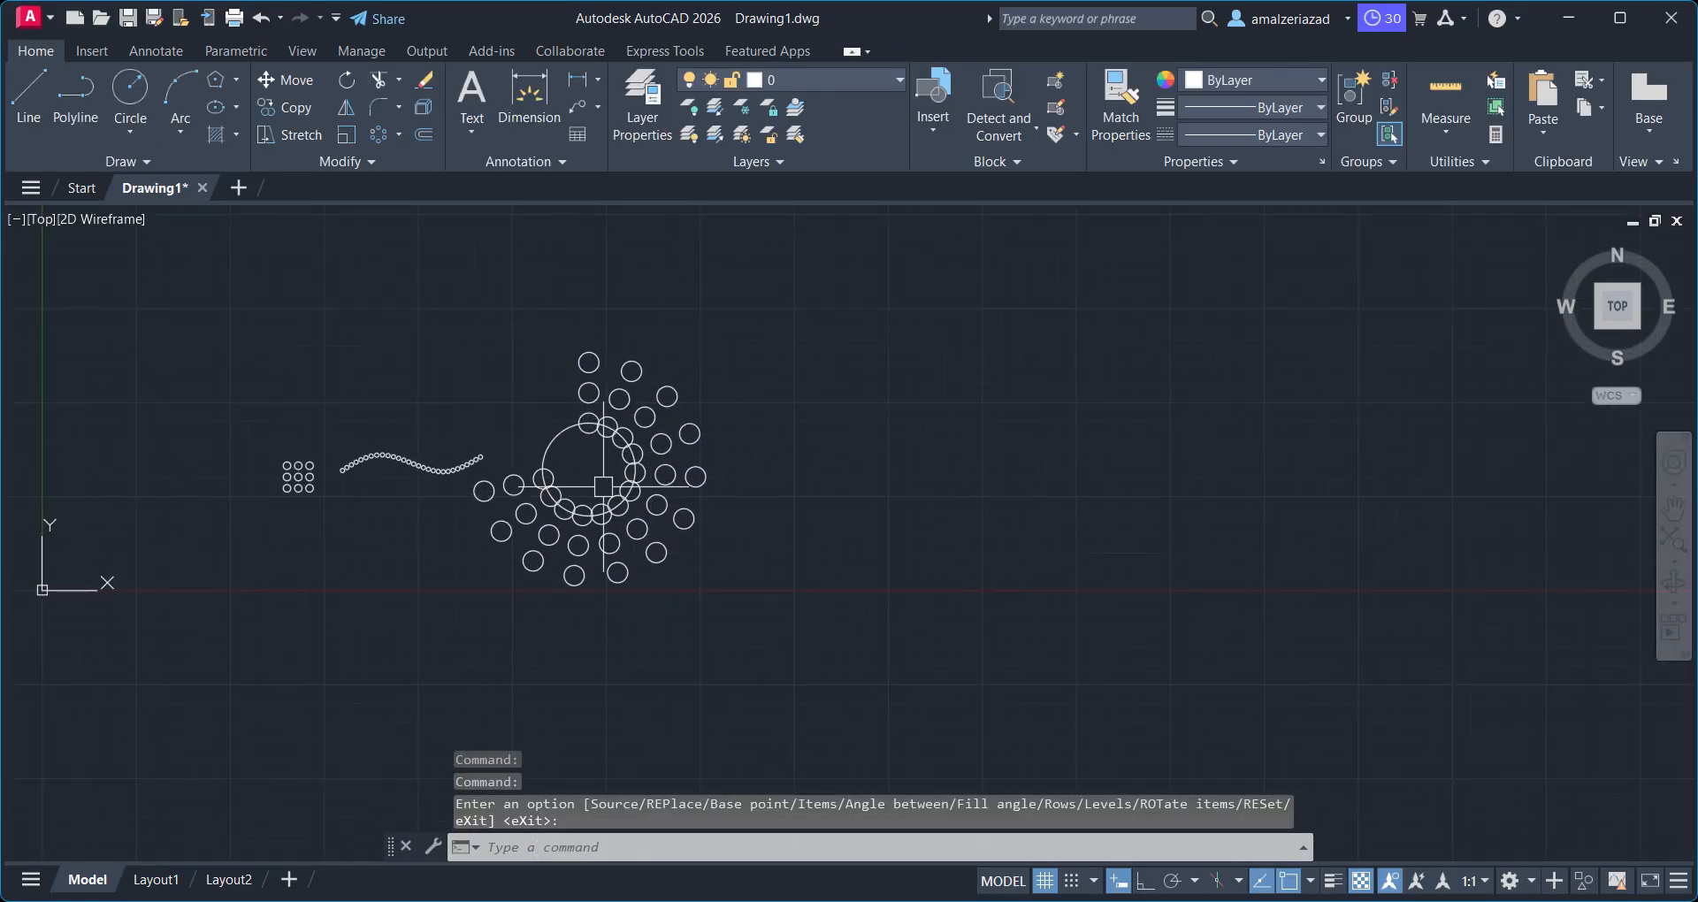
scroll(575, 469, up, 4)
click(516, 355)
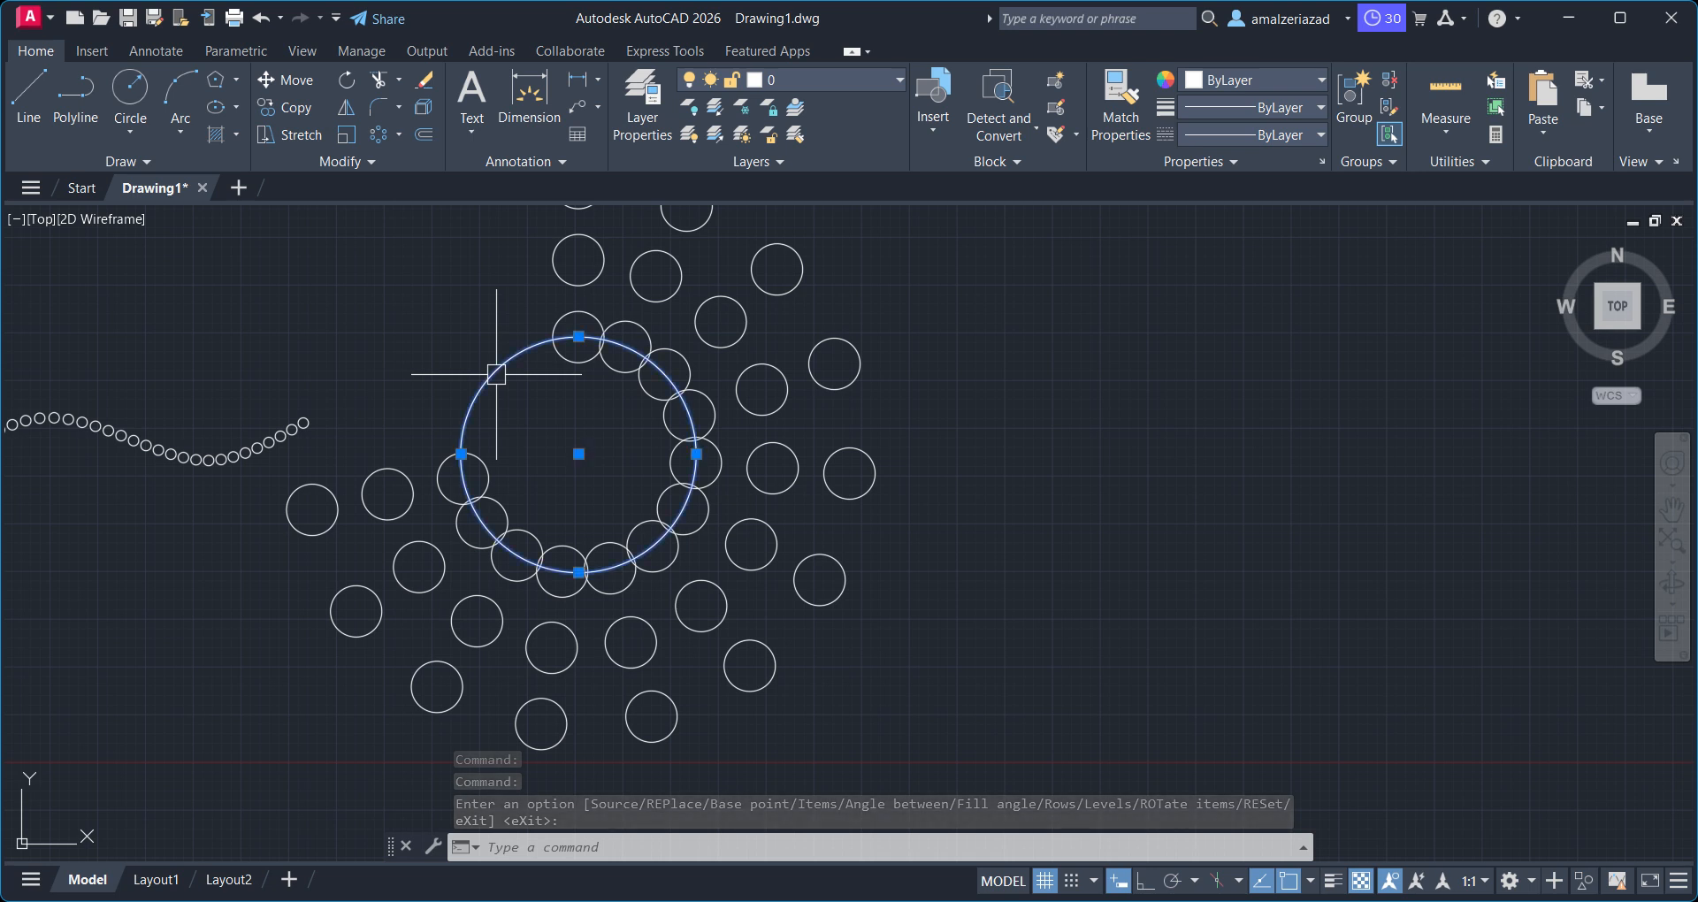
middle_drag(320, 422, 452, 444)
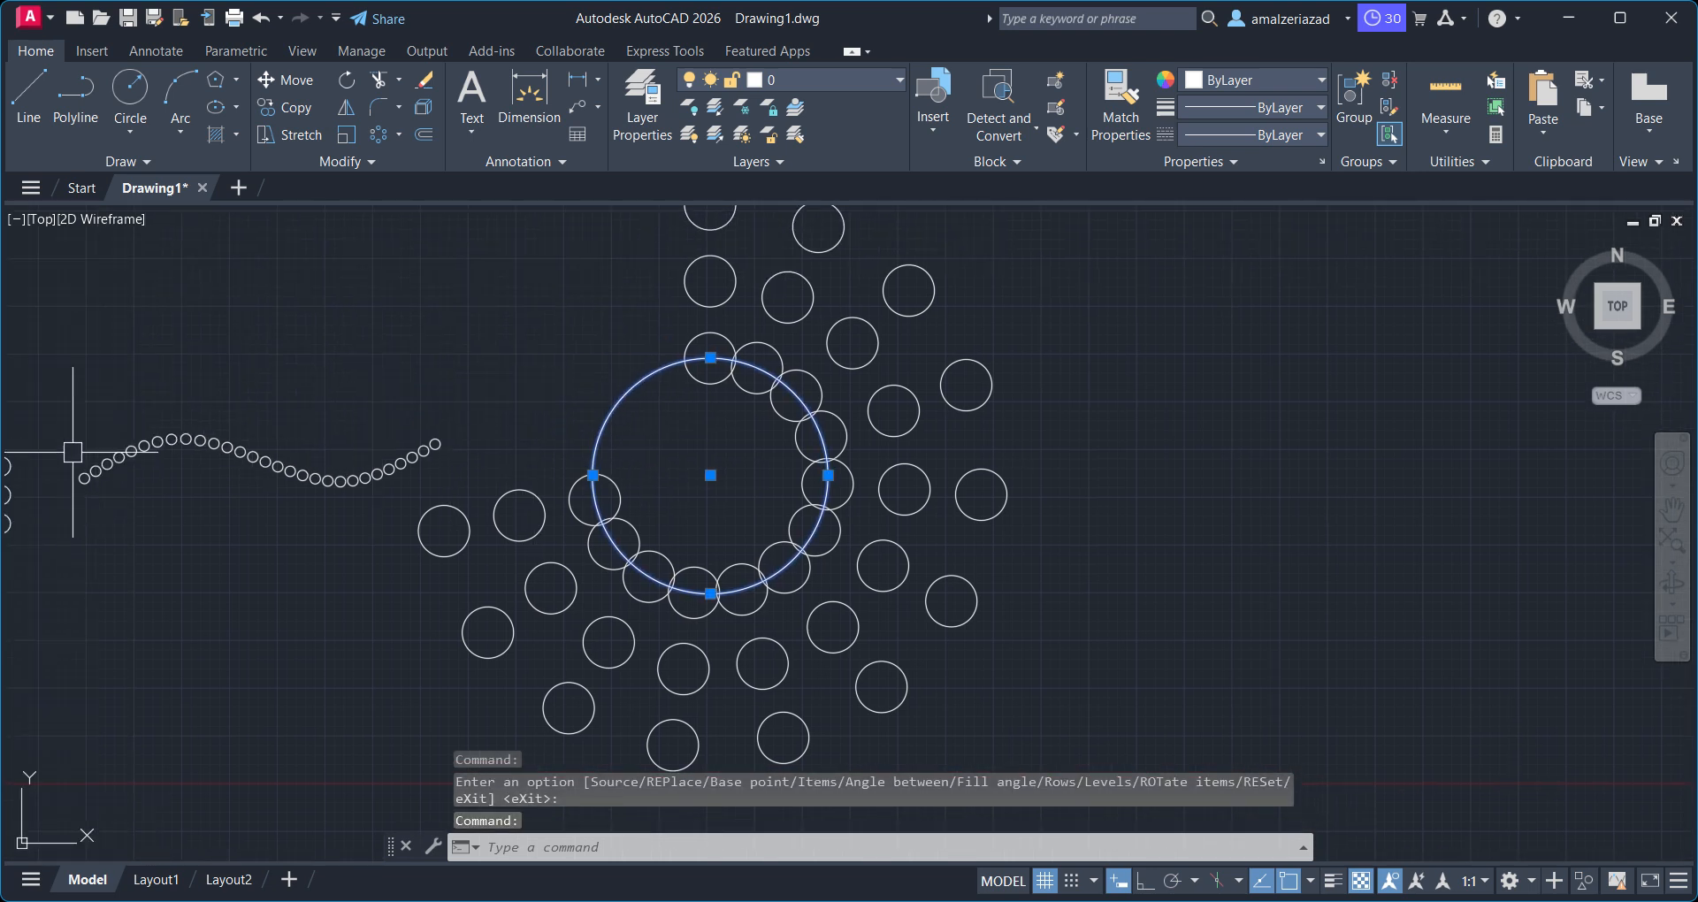
scroll(175, 490, up, 4)
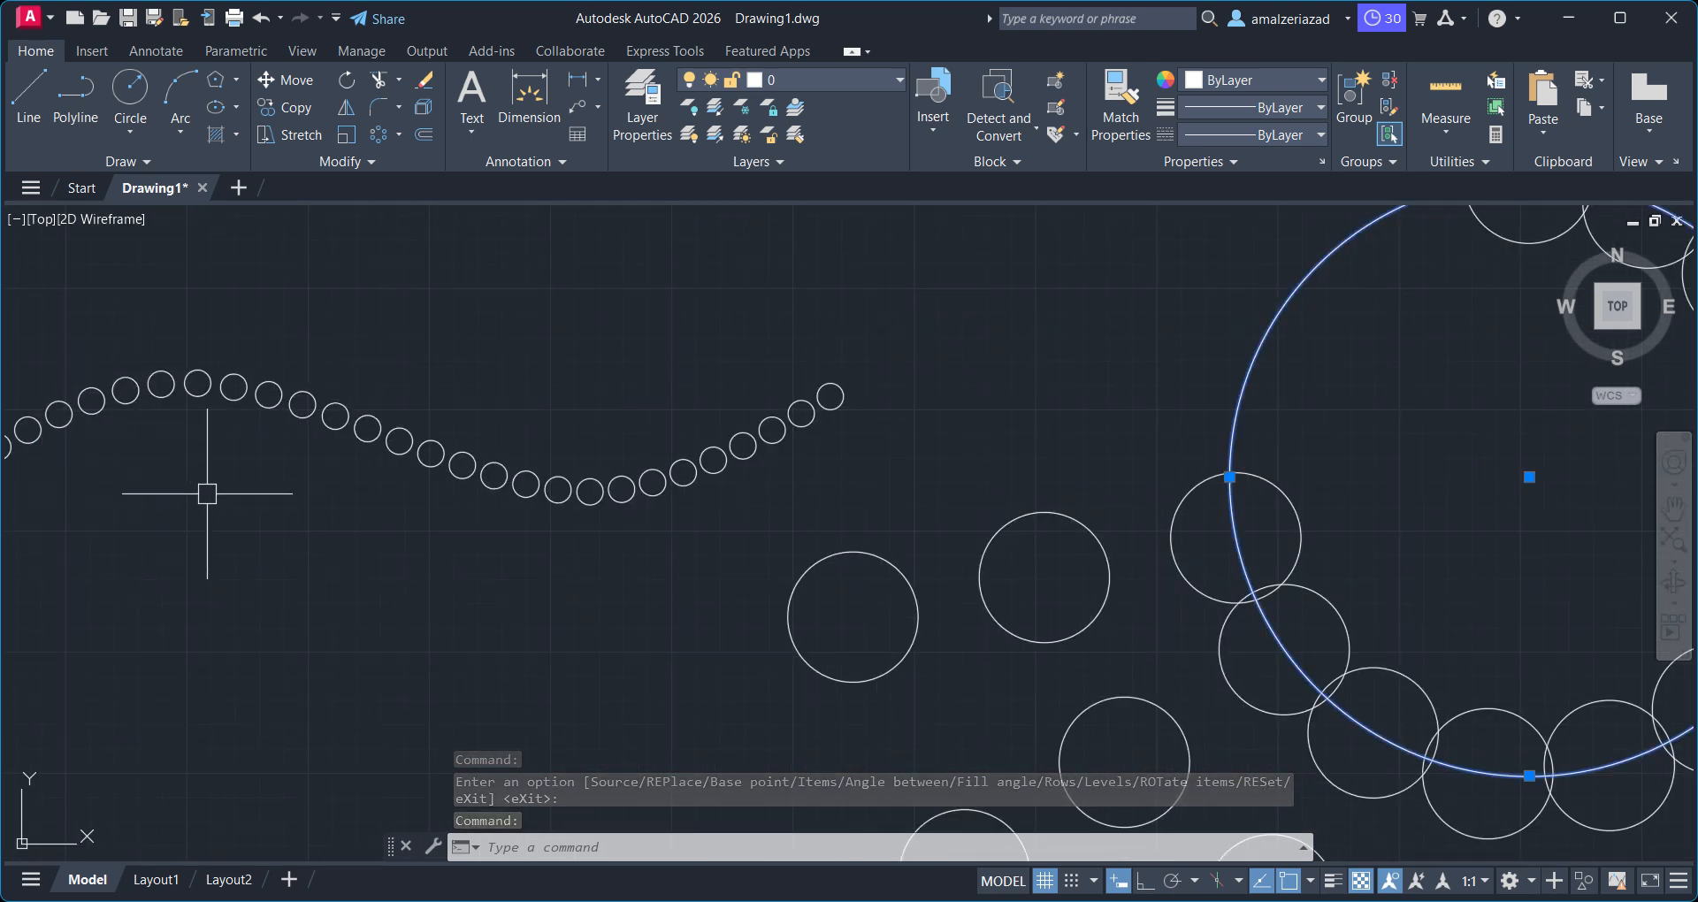
scroll(733, 522, down, 2)
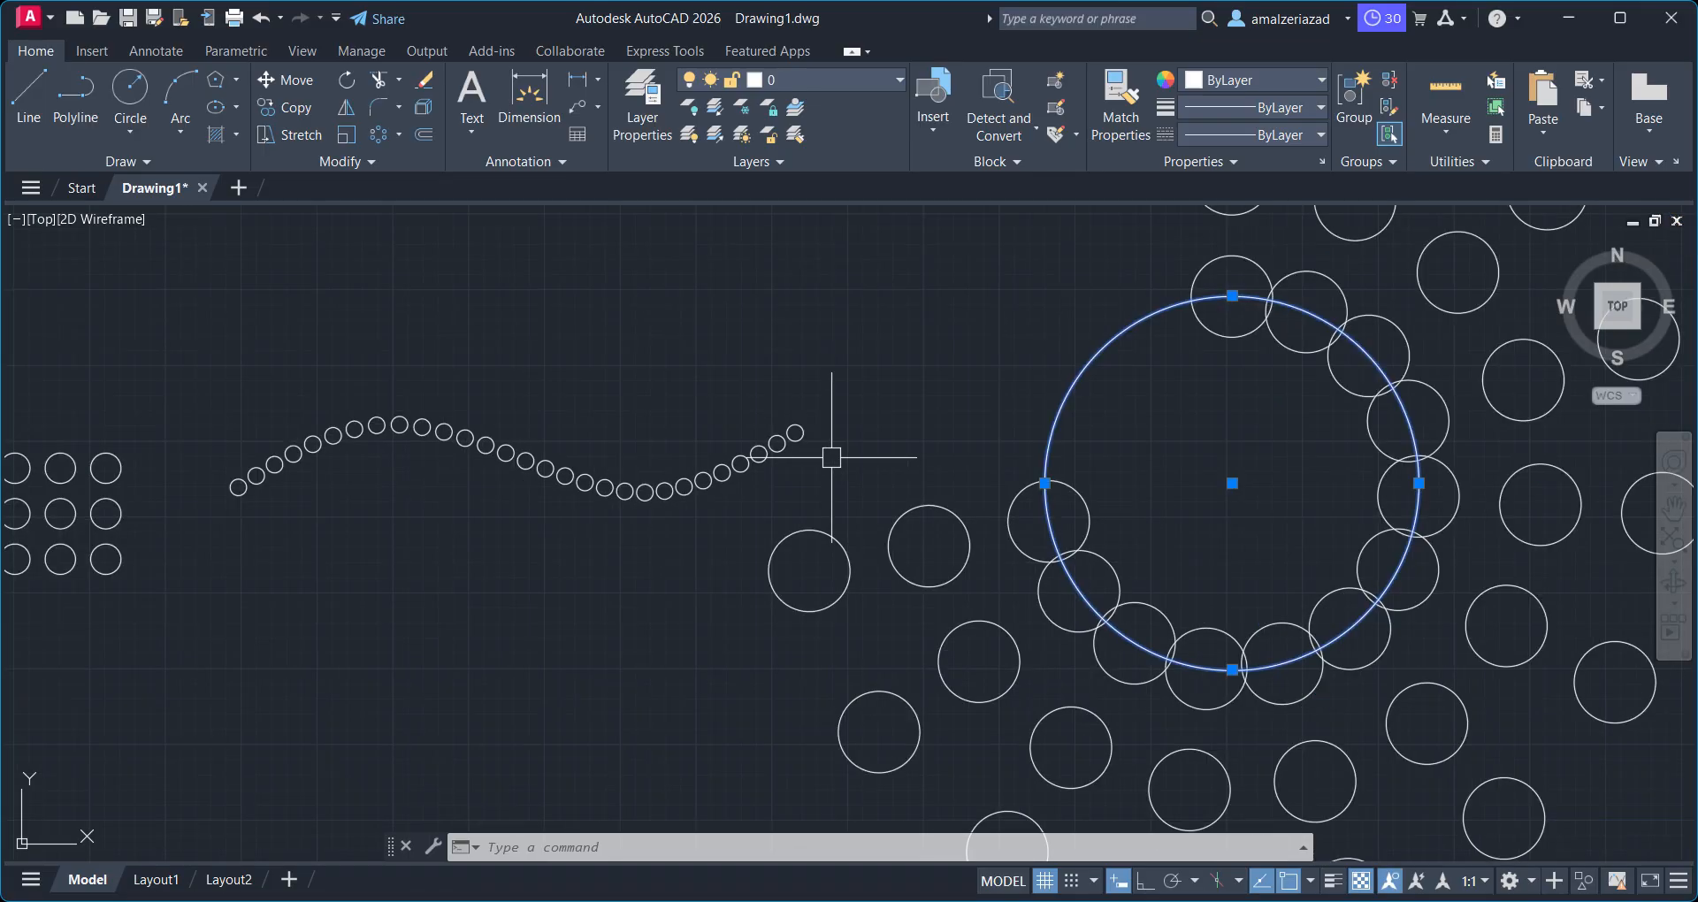
middle_drag(831, 455, 527, 428)
scroll(527, 428, down, 2)
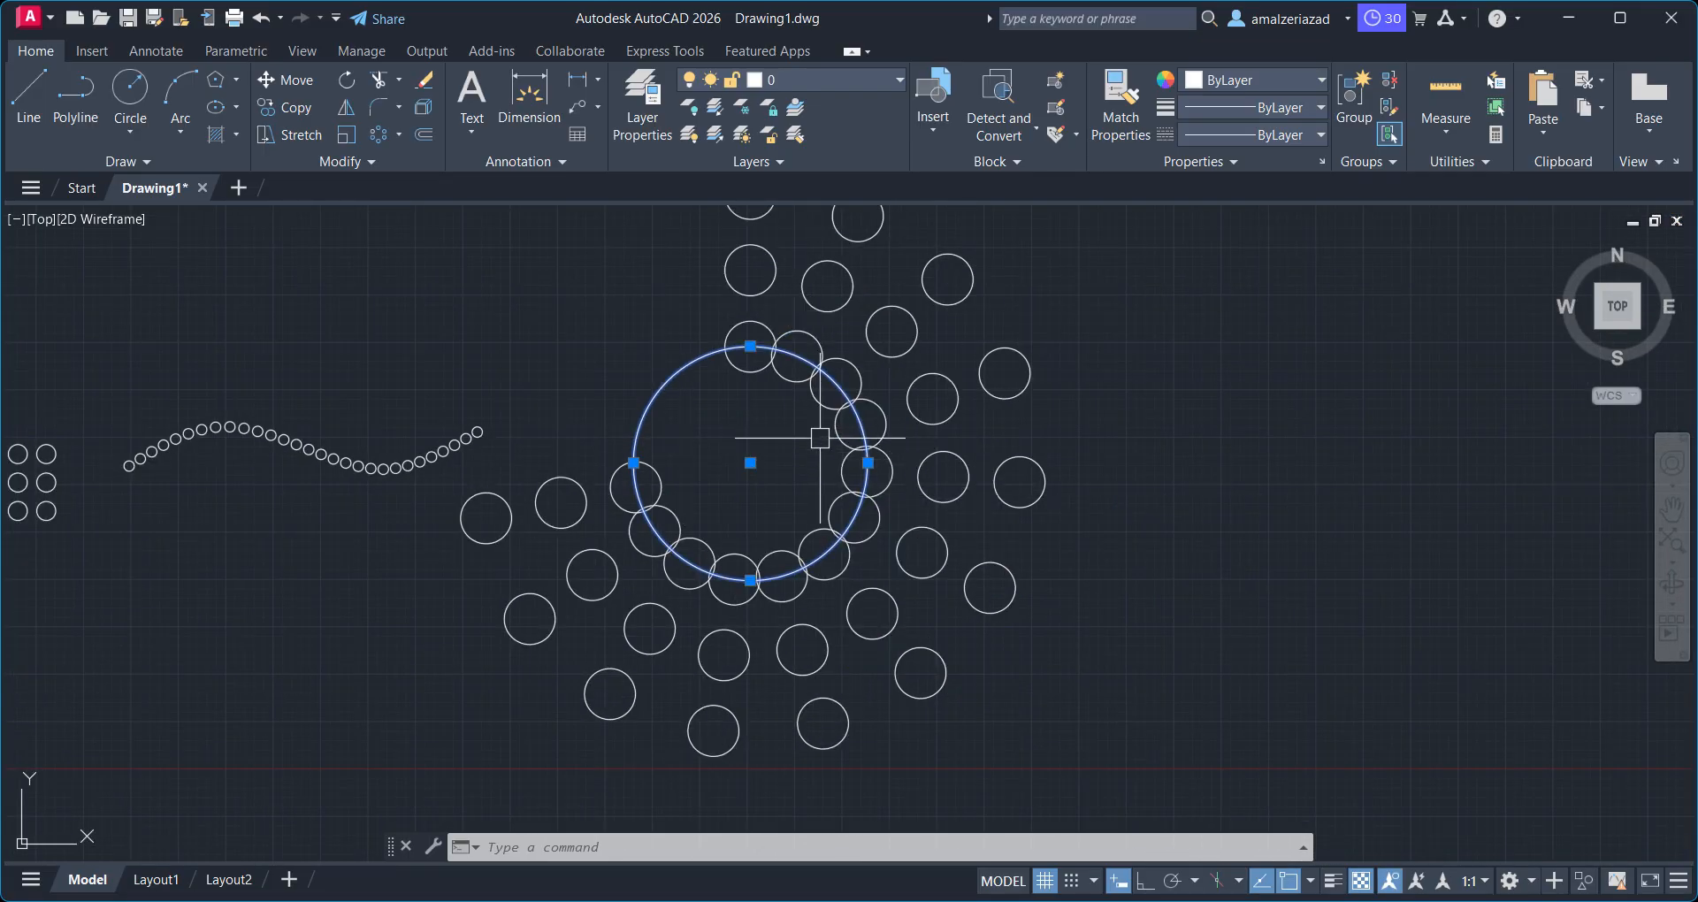
middle_drag(820, 438, 776, 485)
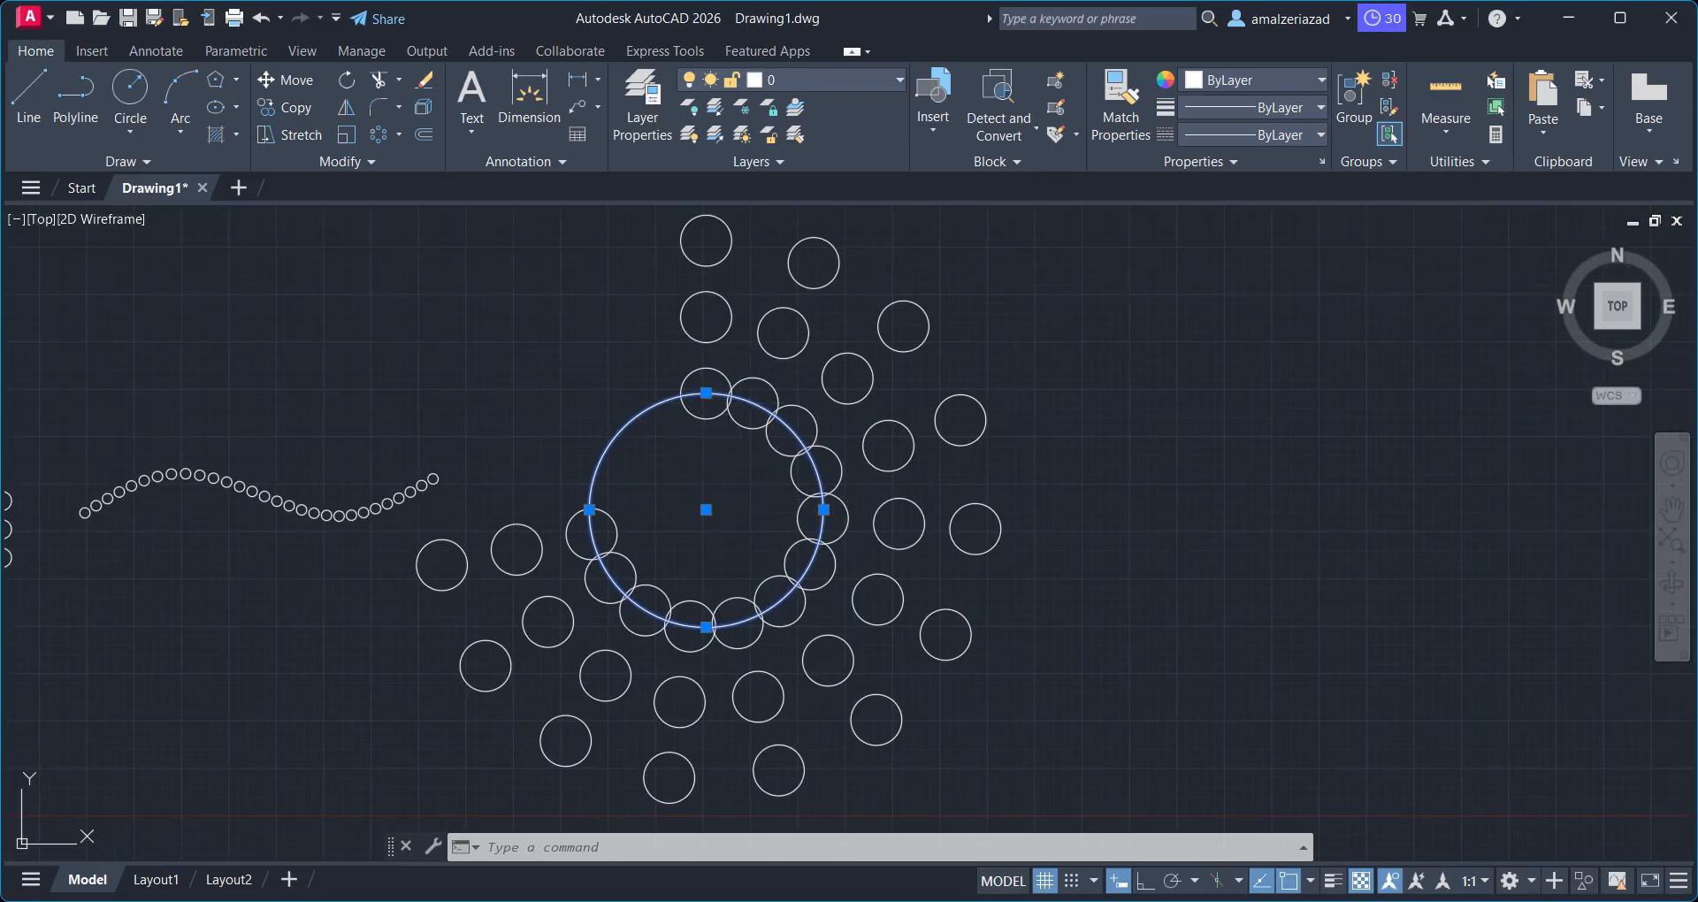
key(Delete)
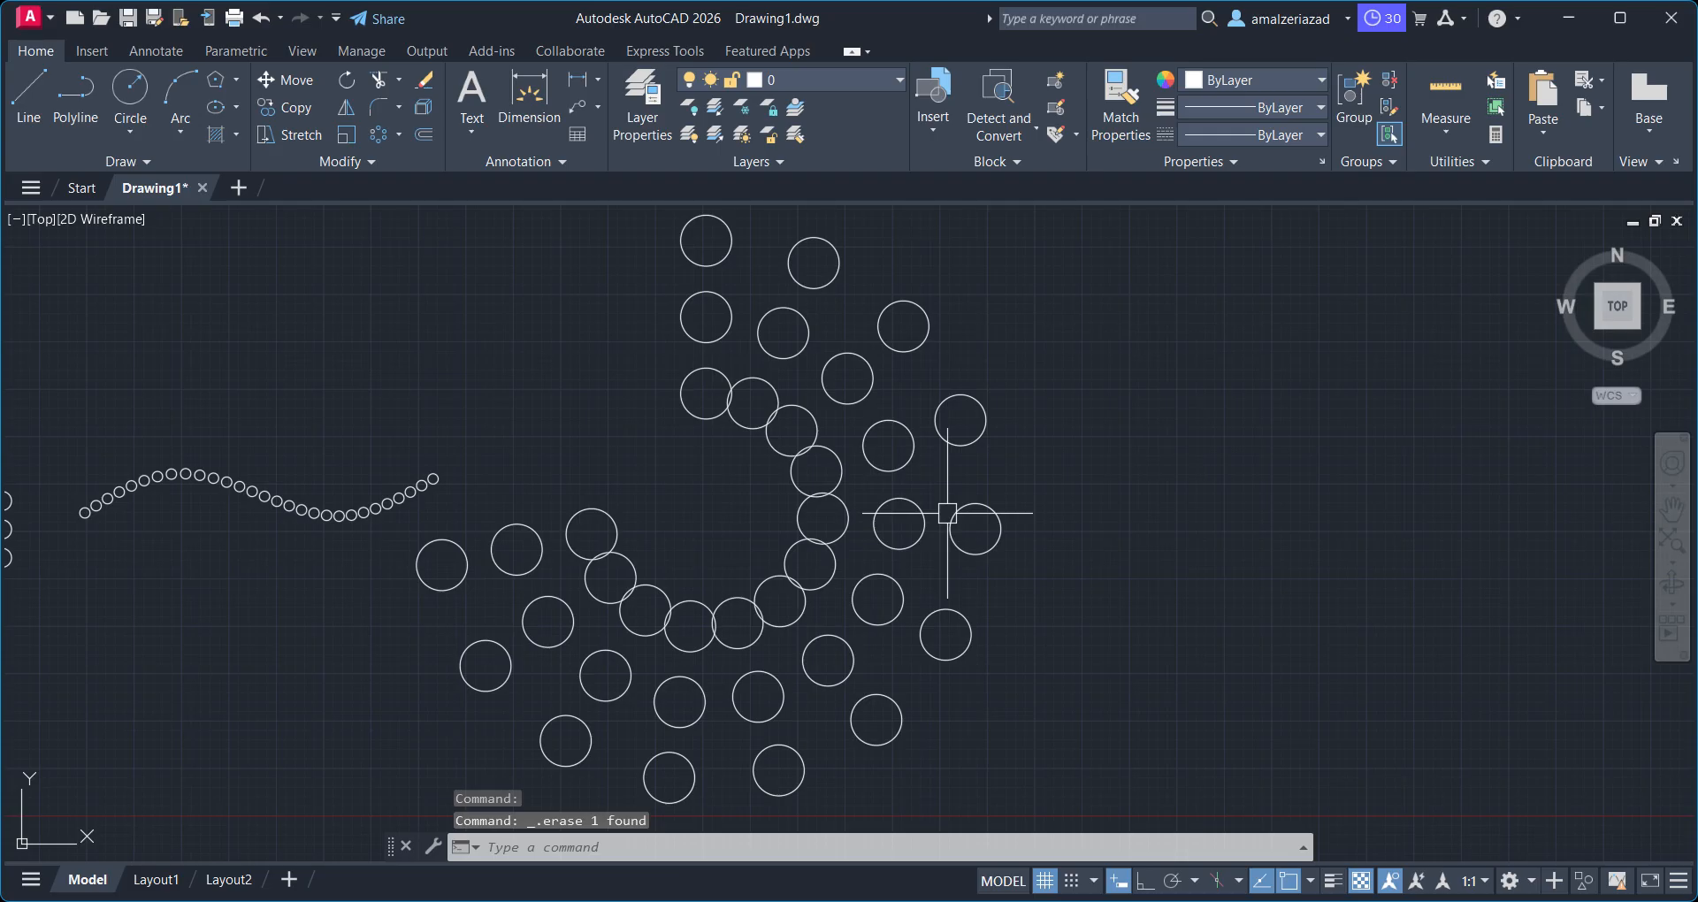
click(920, 453)
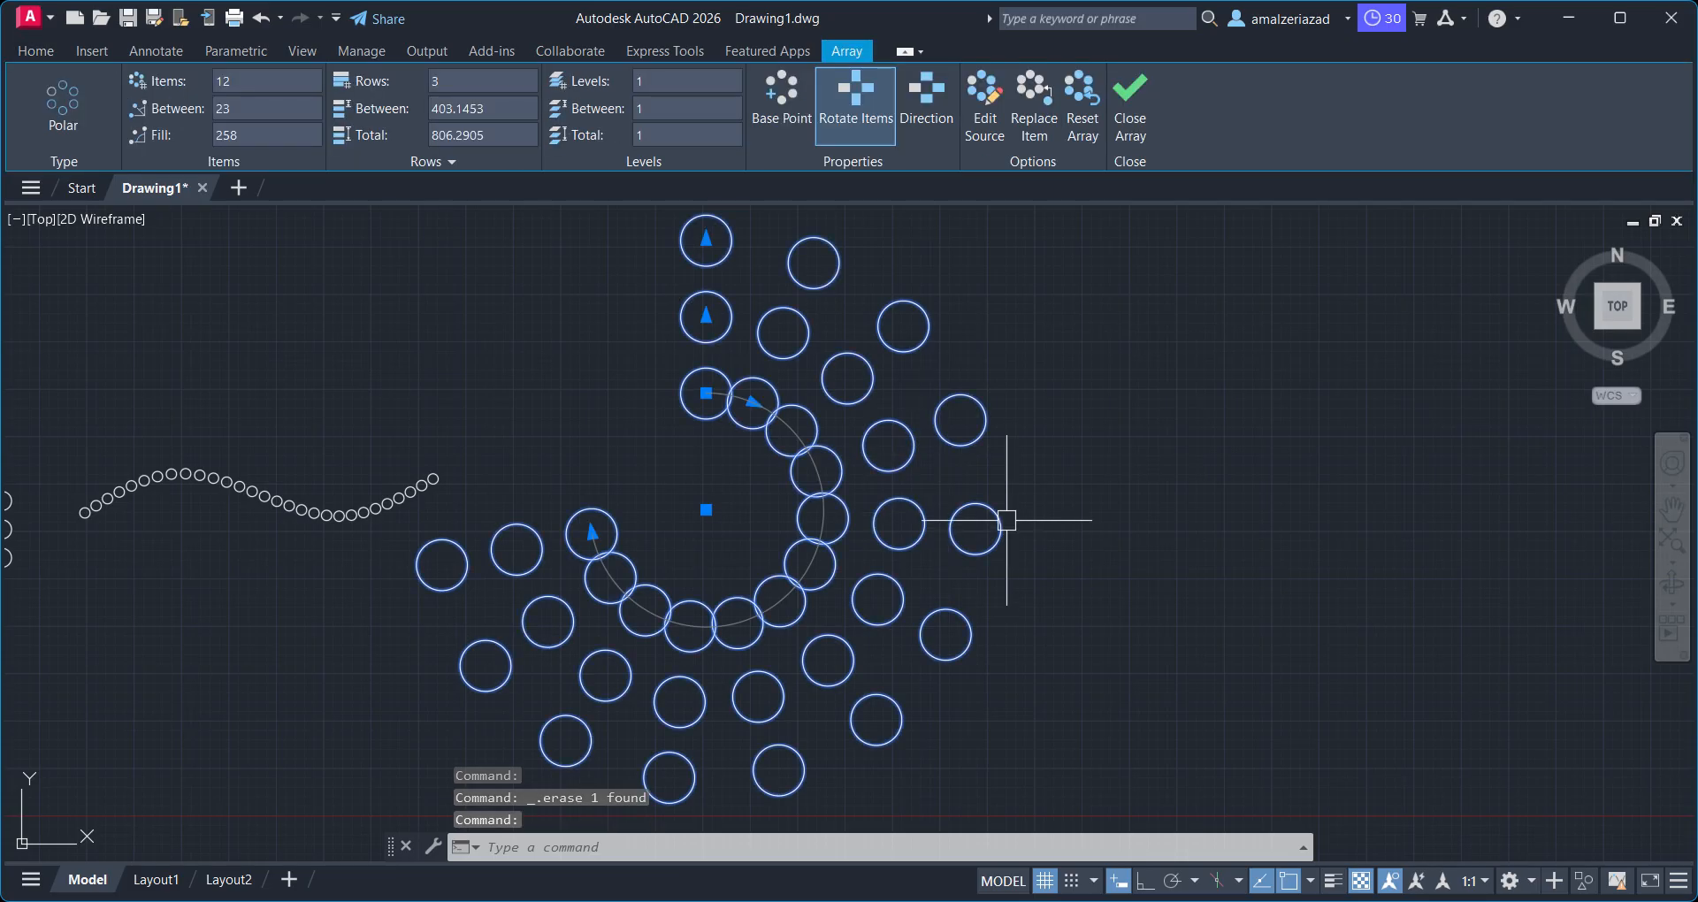
middle_drag(1119, 422, 584, 459)
scroll(583, 459, down, 2)
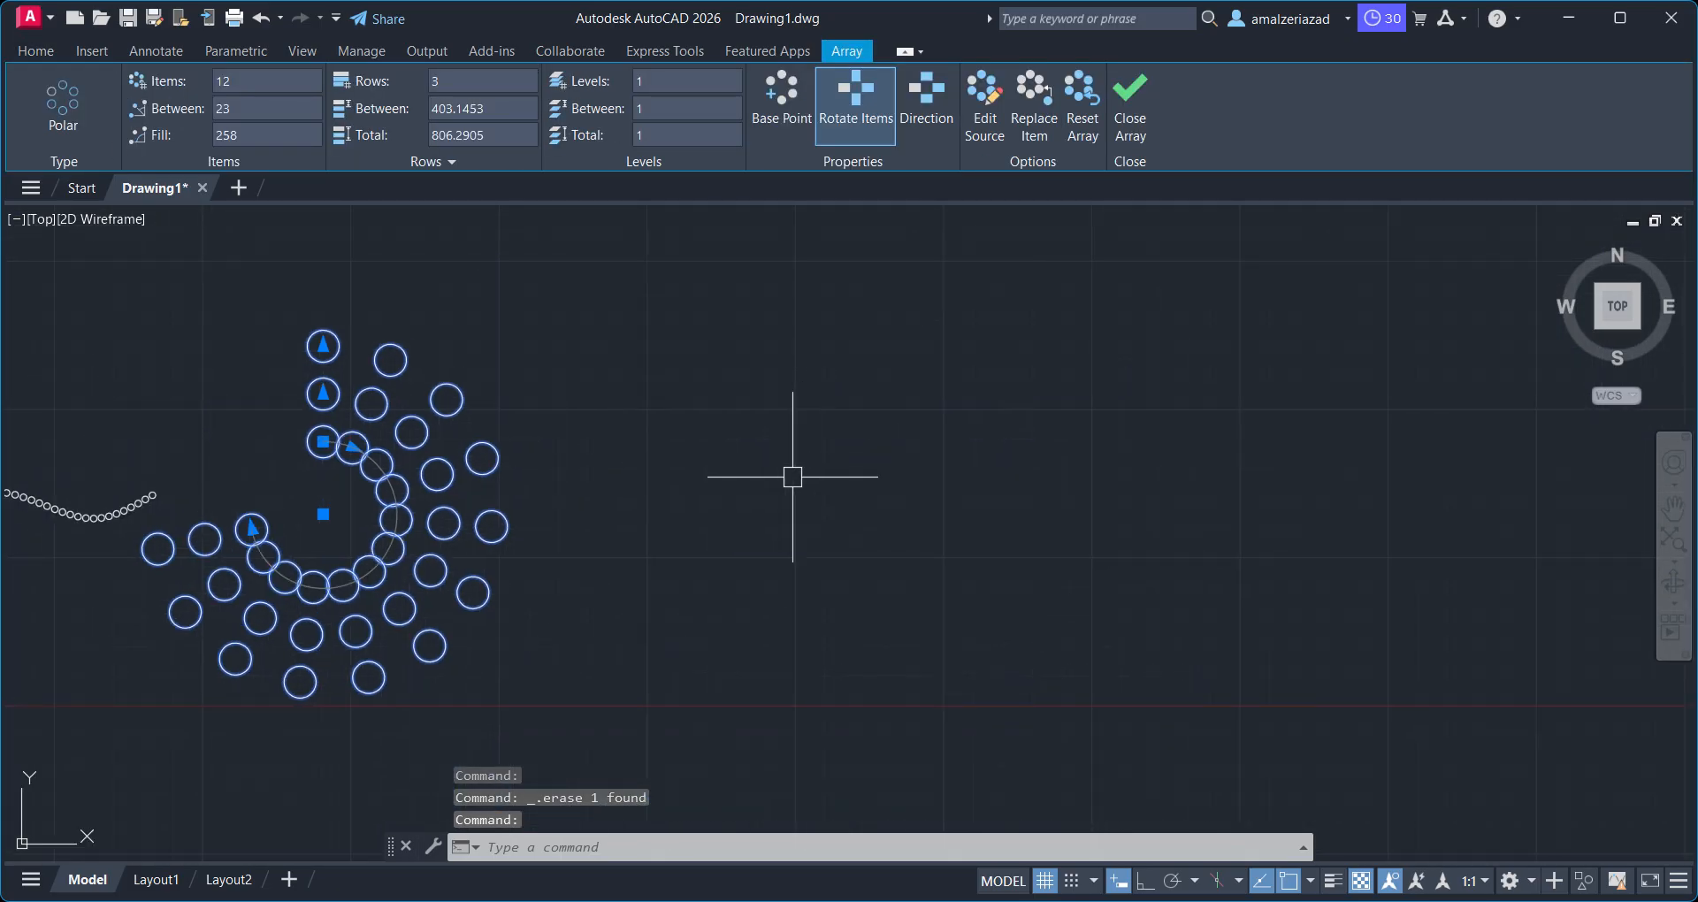
key(Escape)
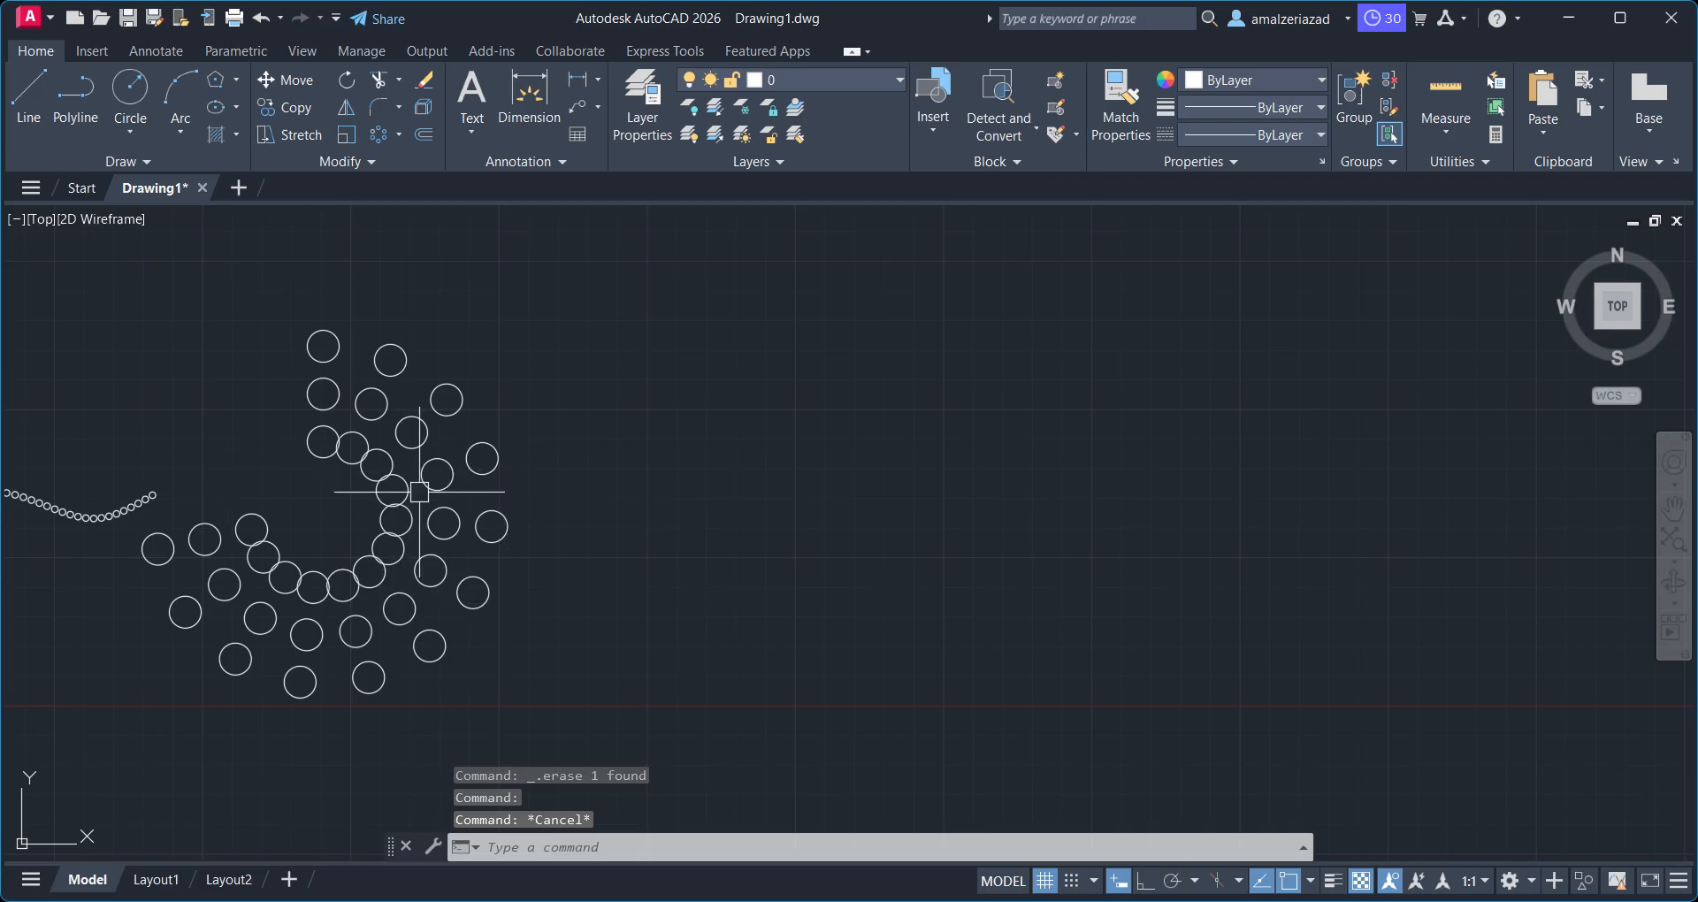
Draw a circle with a radius of about 808 in the empty space to the right of the three-row polar array
scroll(338, 476, up, 4)
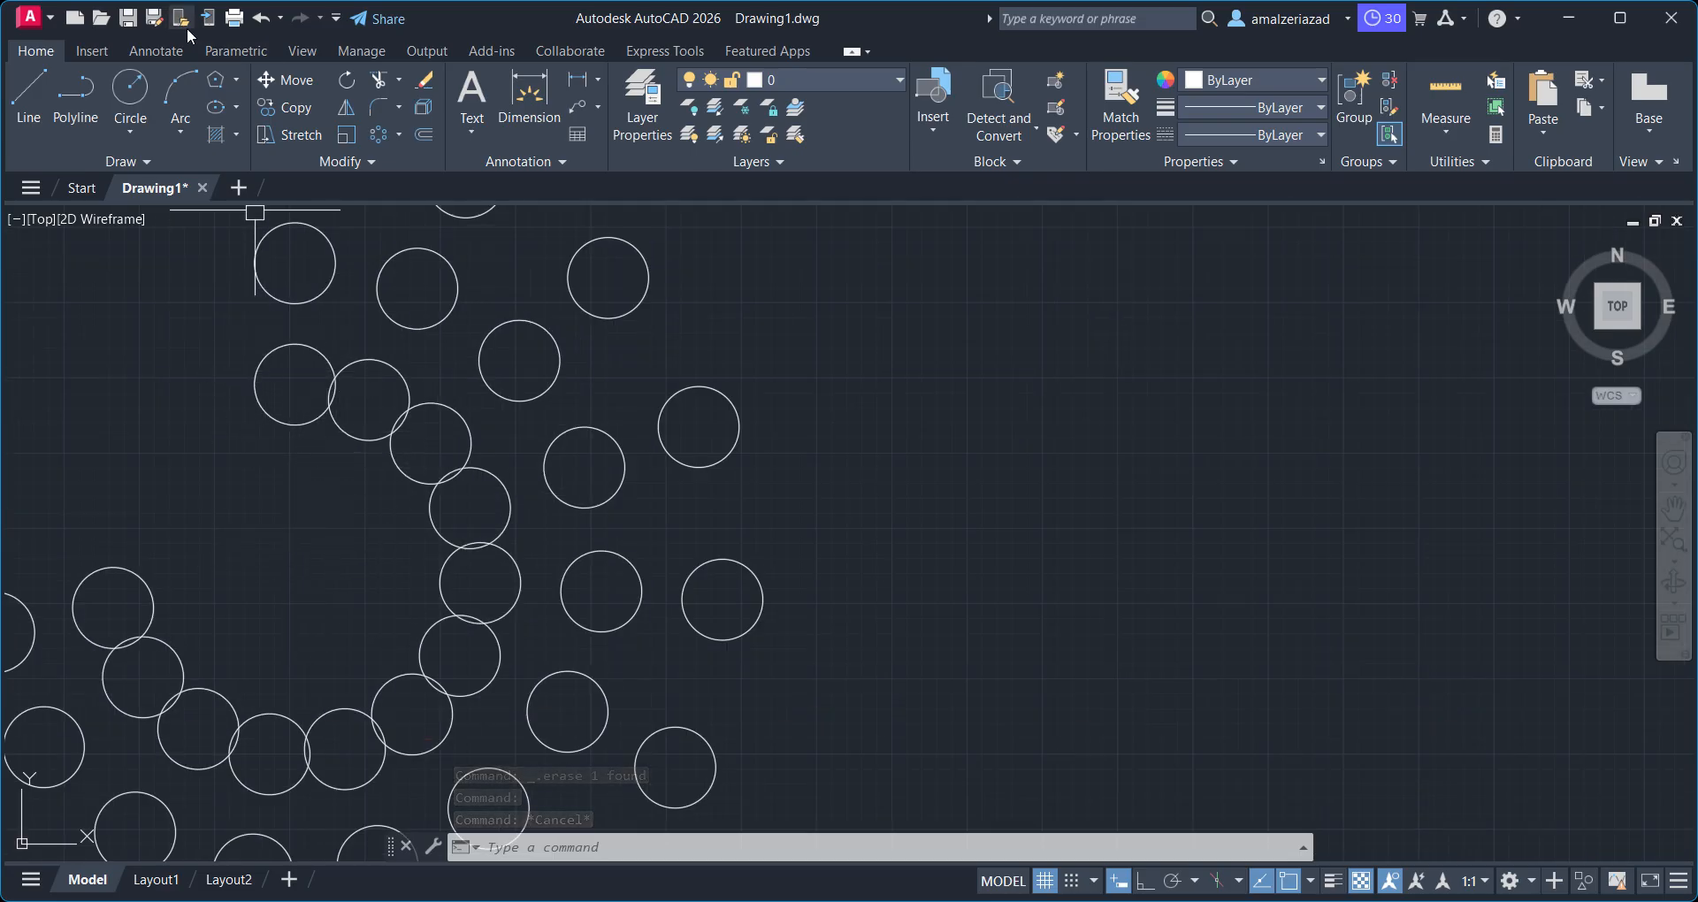
click(130, 89)
middle_drag(1133, 421, 710, 476)
click(938, 480)
click(1050, 263)
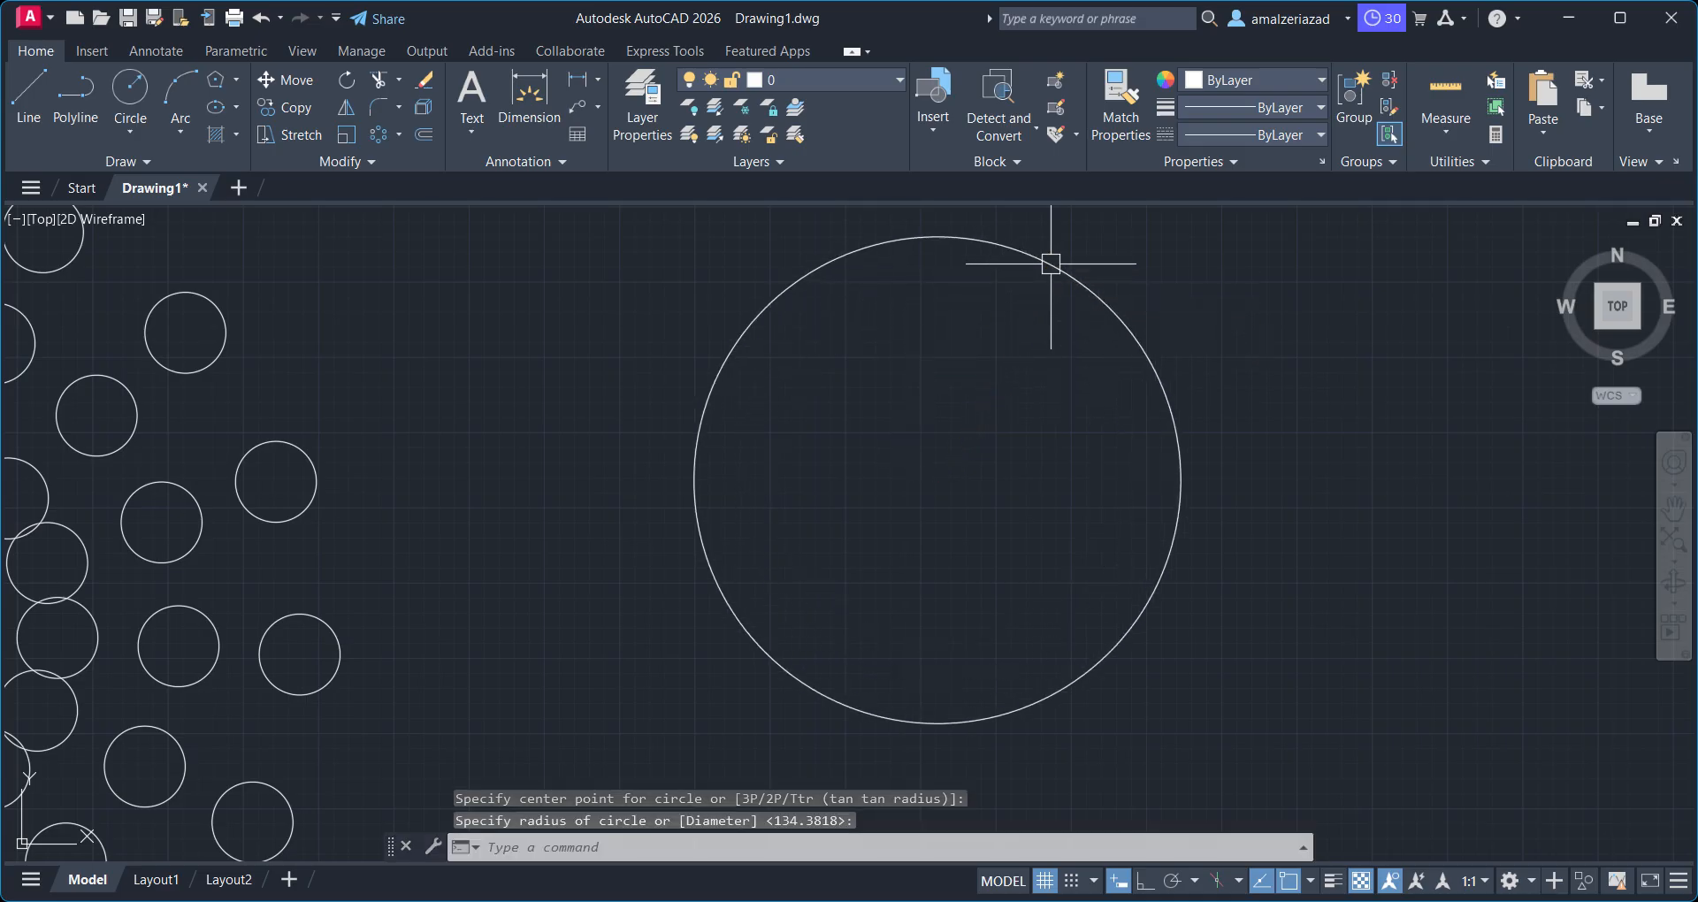
Draw a vertical line from the large circle's top quadrant down to its centre
click(29, 88)
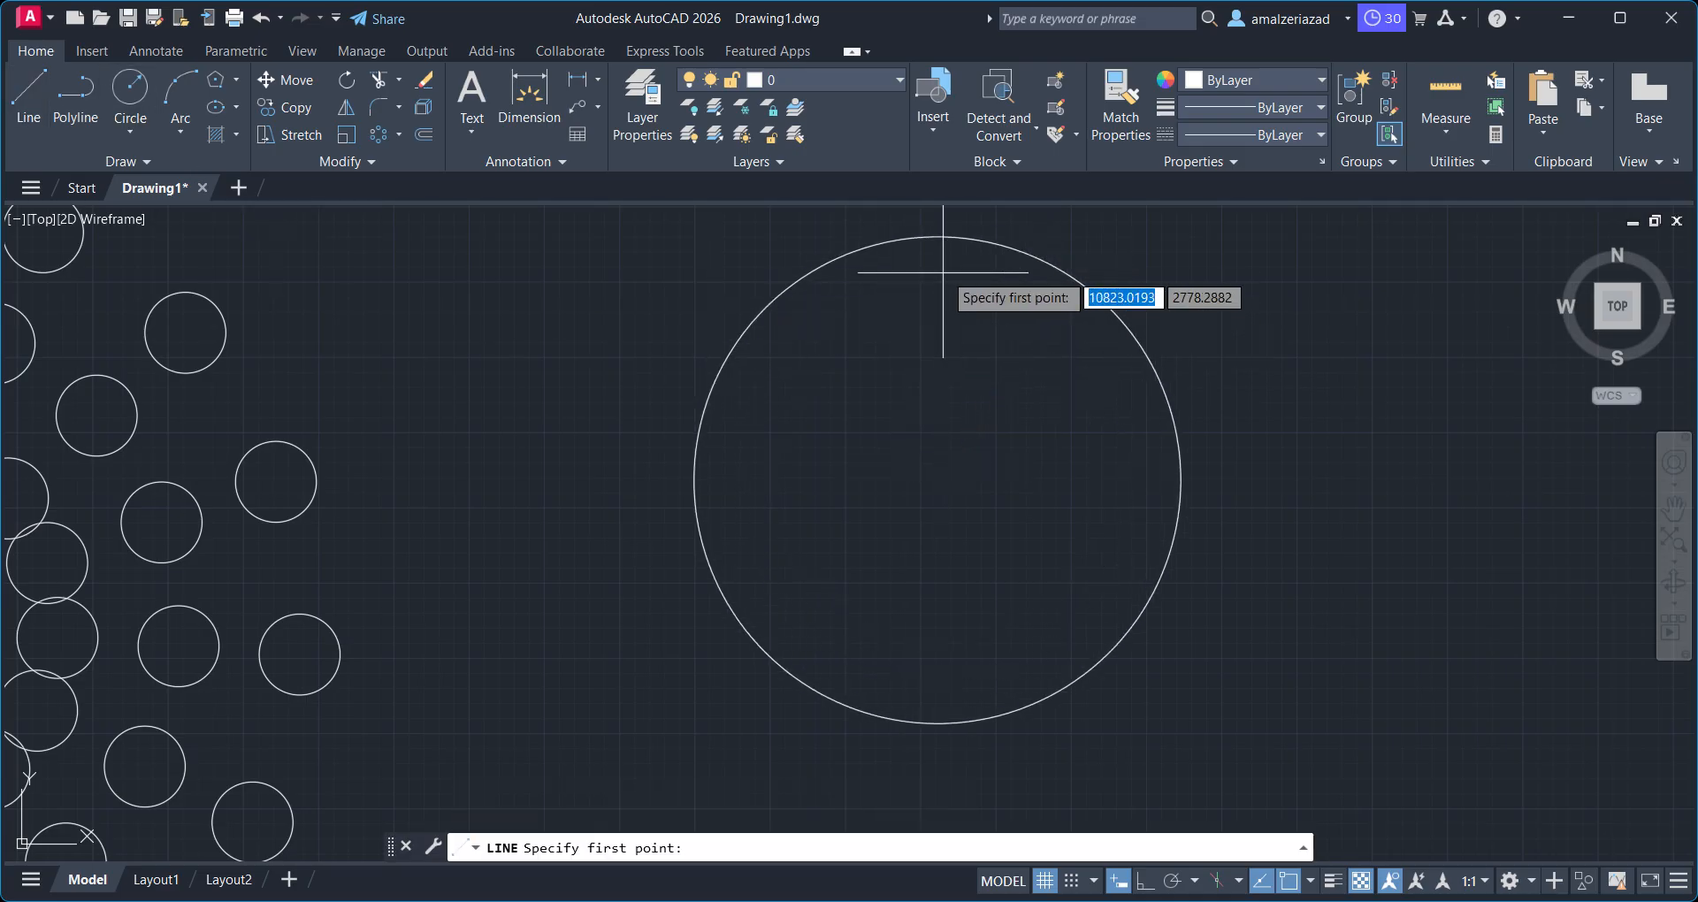
click(937, 236)
click(937, 480)
key(Escape)
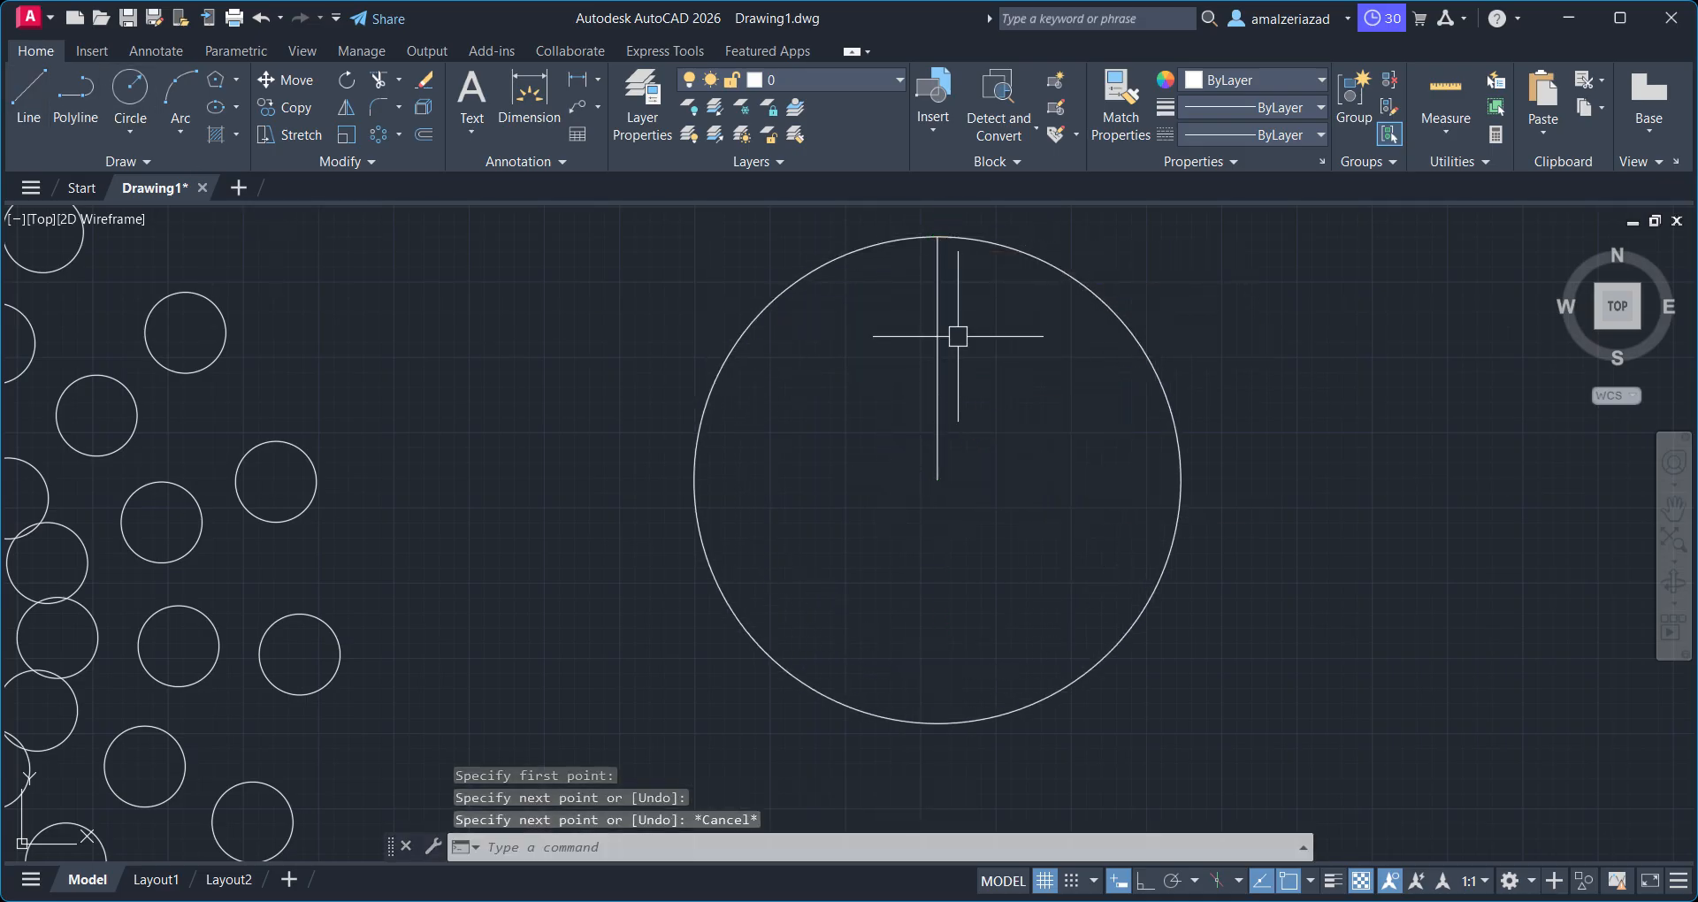
scroll(933, 362, down, 3)
middle_drag(945, 373, 429, 427)
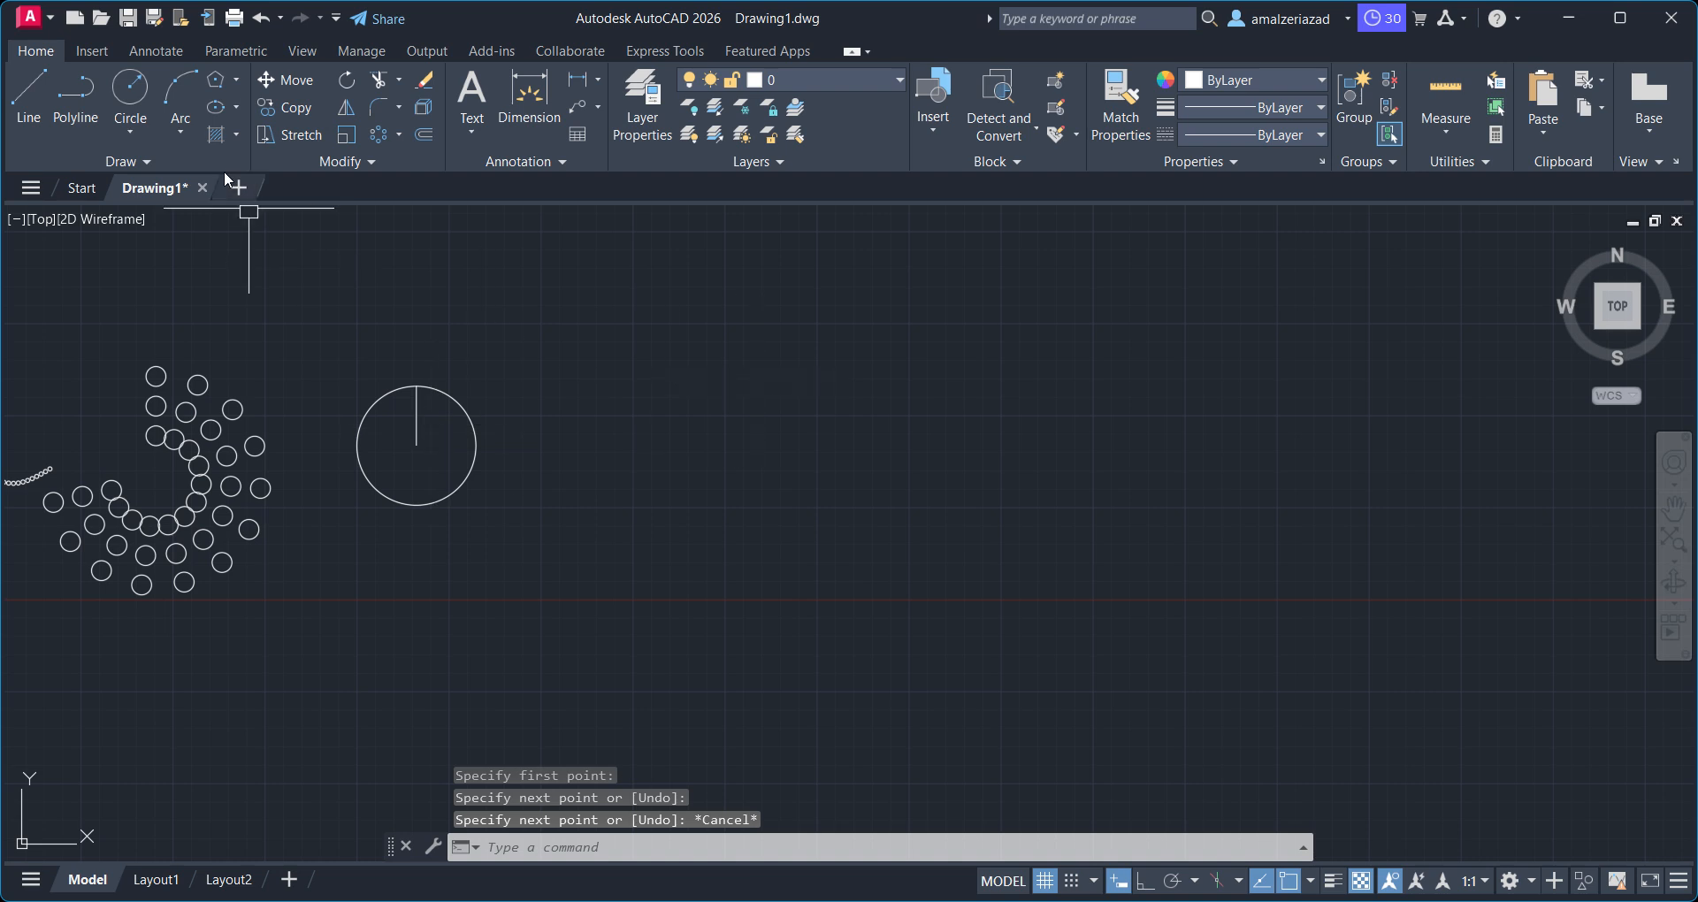
click(28, 86)
click(746, 314)
click(768, 431)
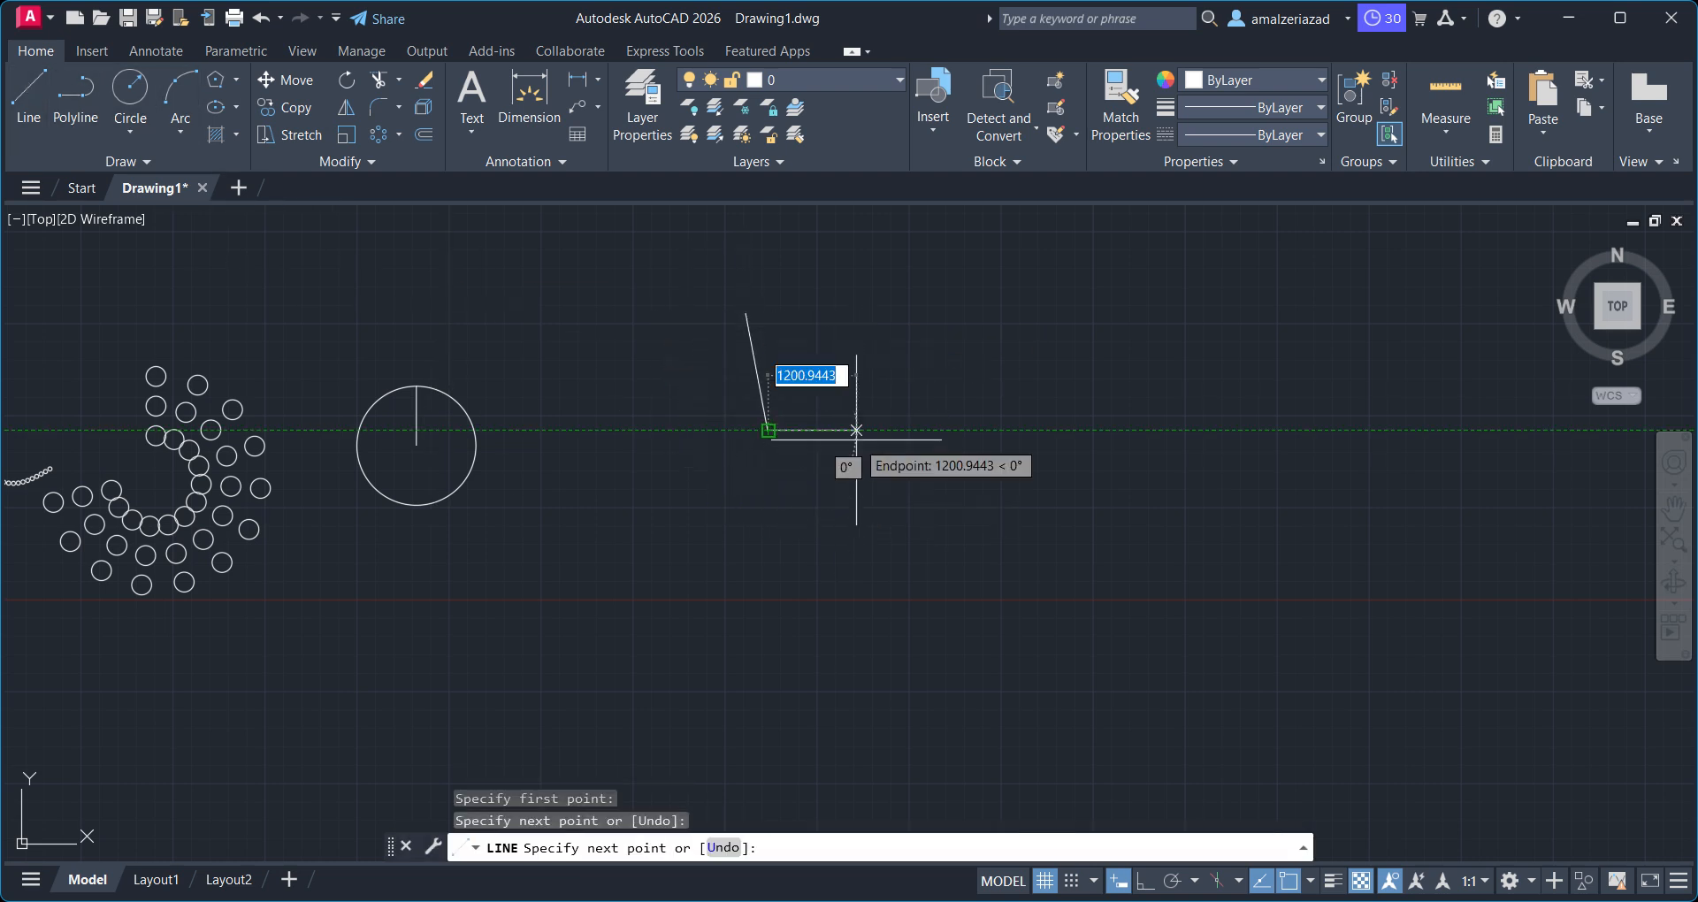
key(Return)
click(804, 258)
click(712, 475)
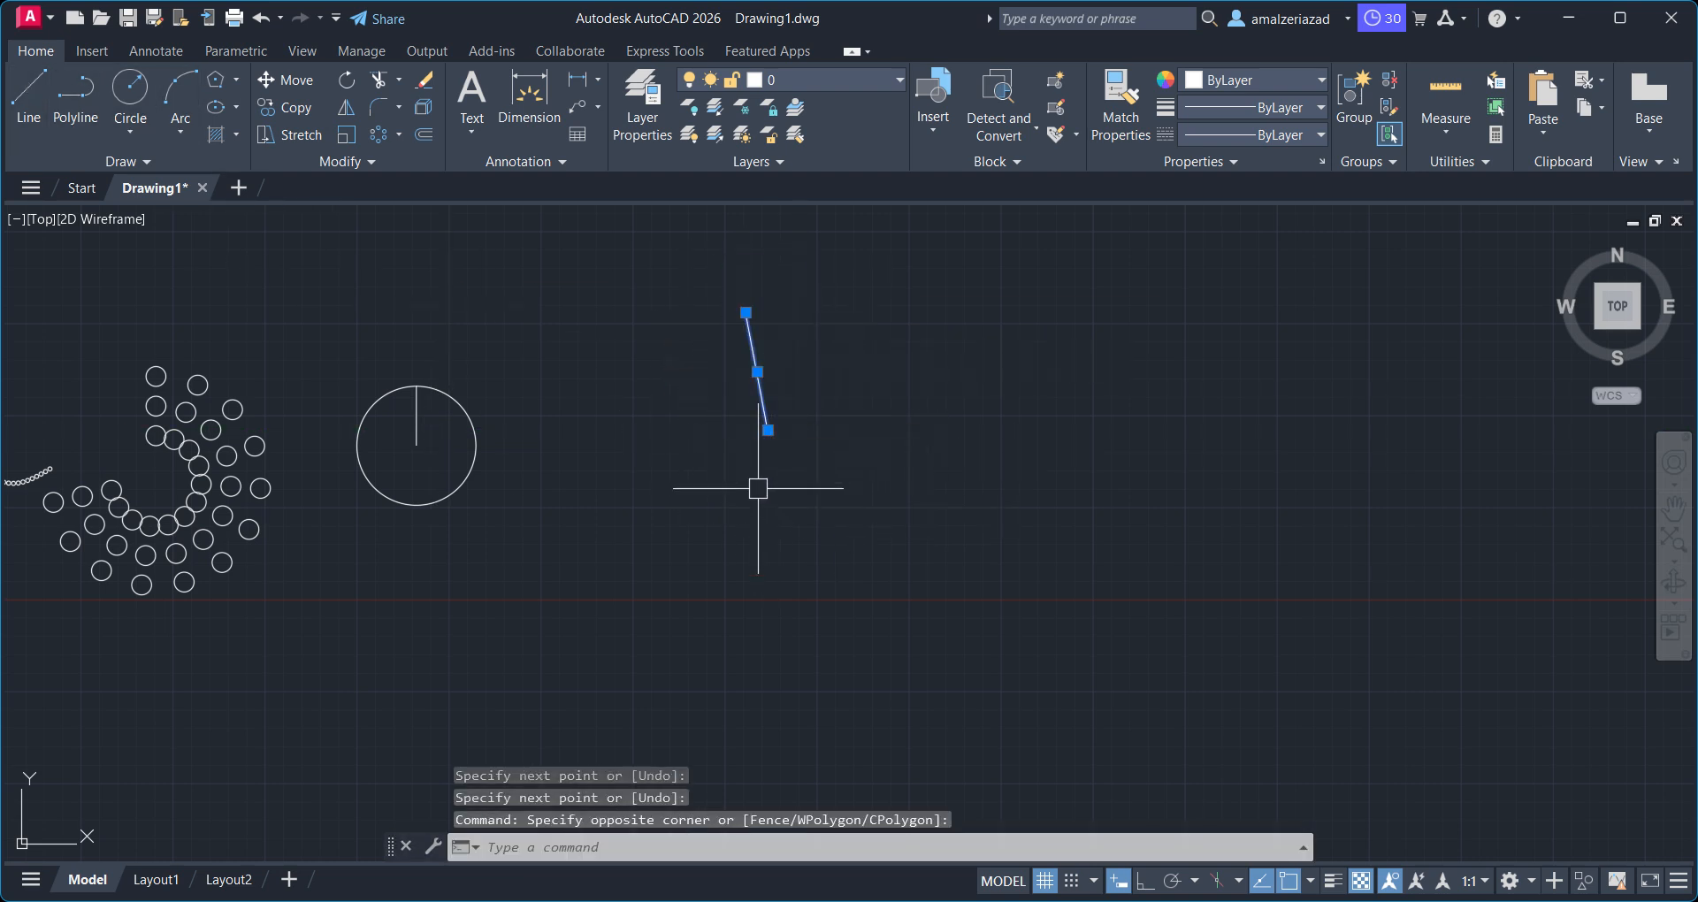
key(Delete)
With Ortho on, draw a separate vertical line 1000 long downwards, to the upper right of the large circle
click(29, 86)
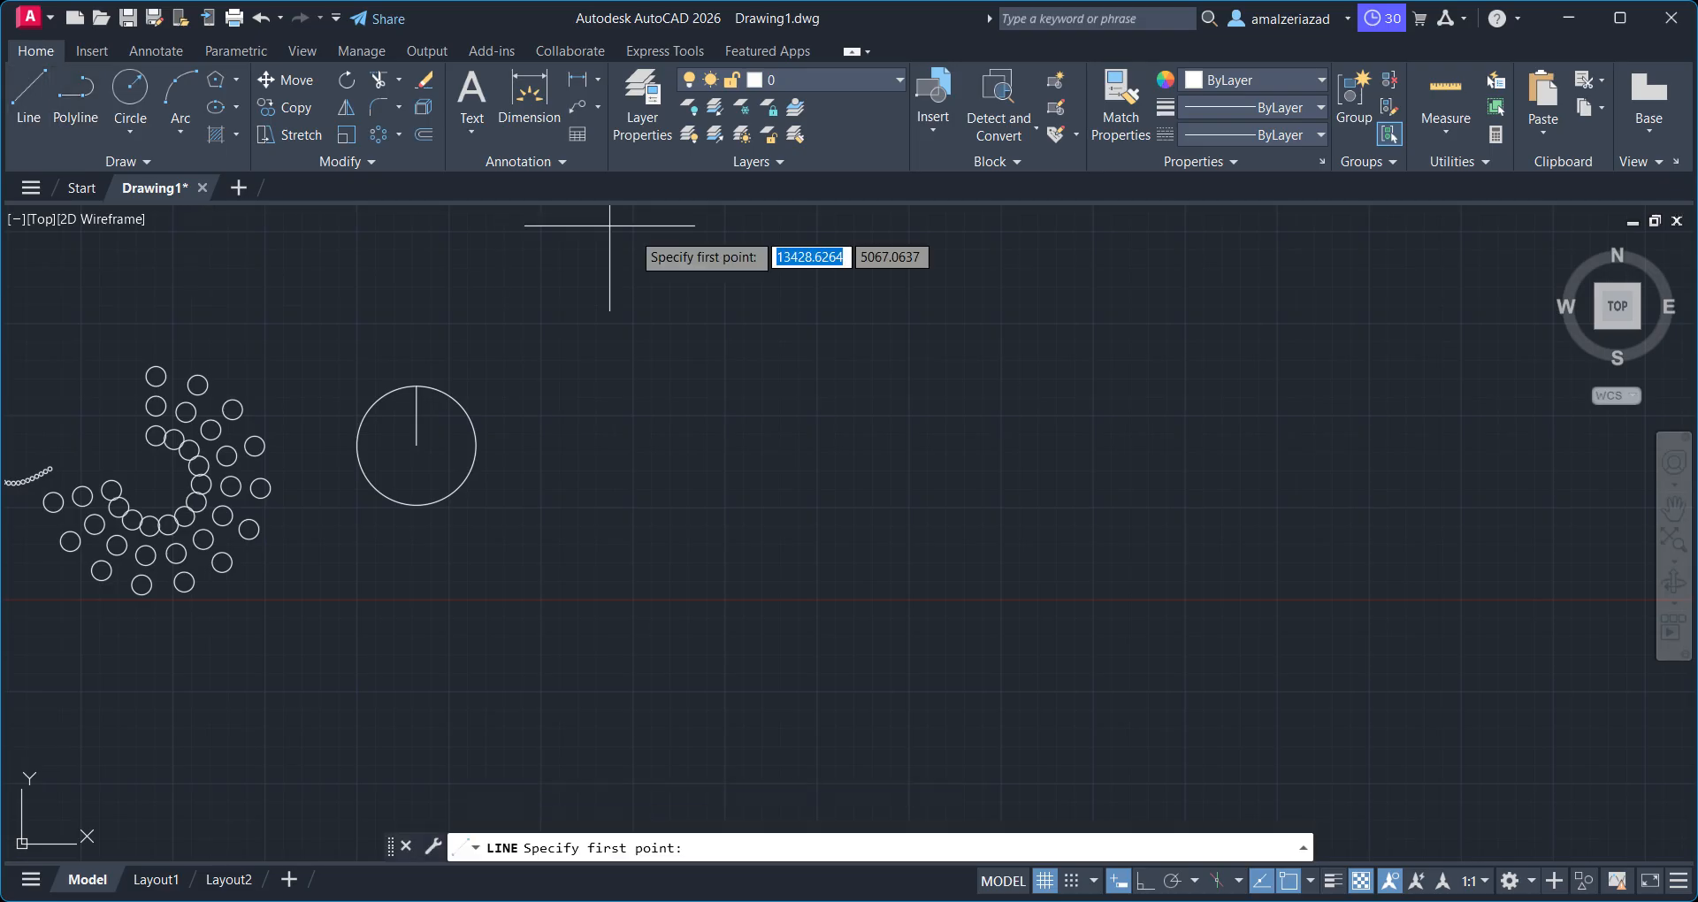
click(739, 284)
click(1145, 880)
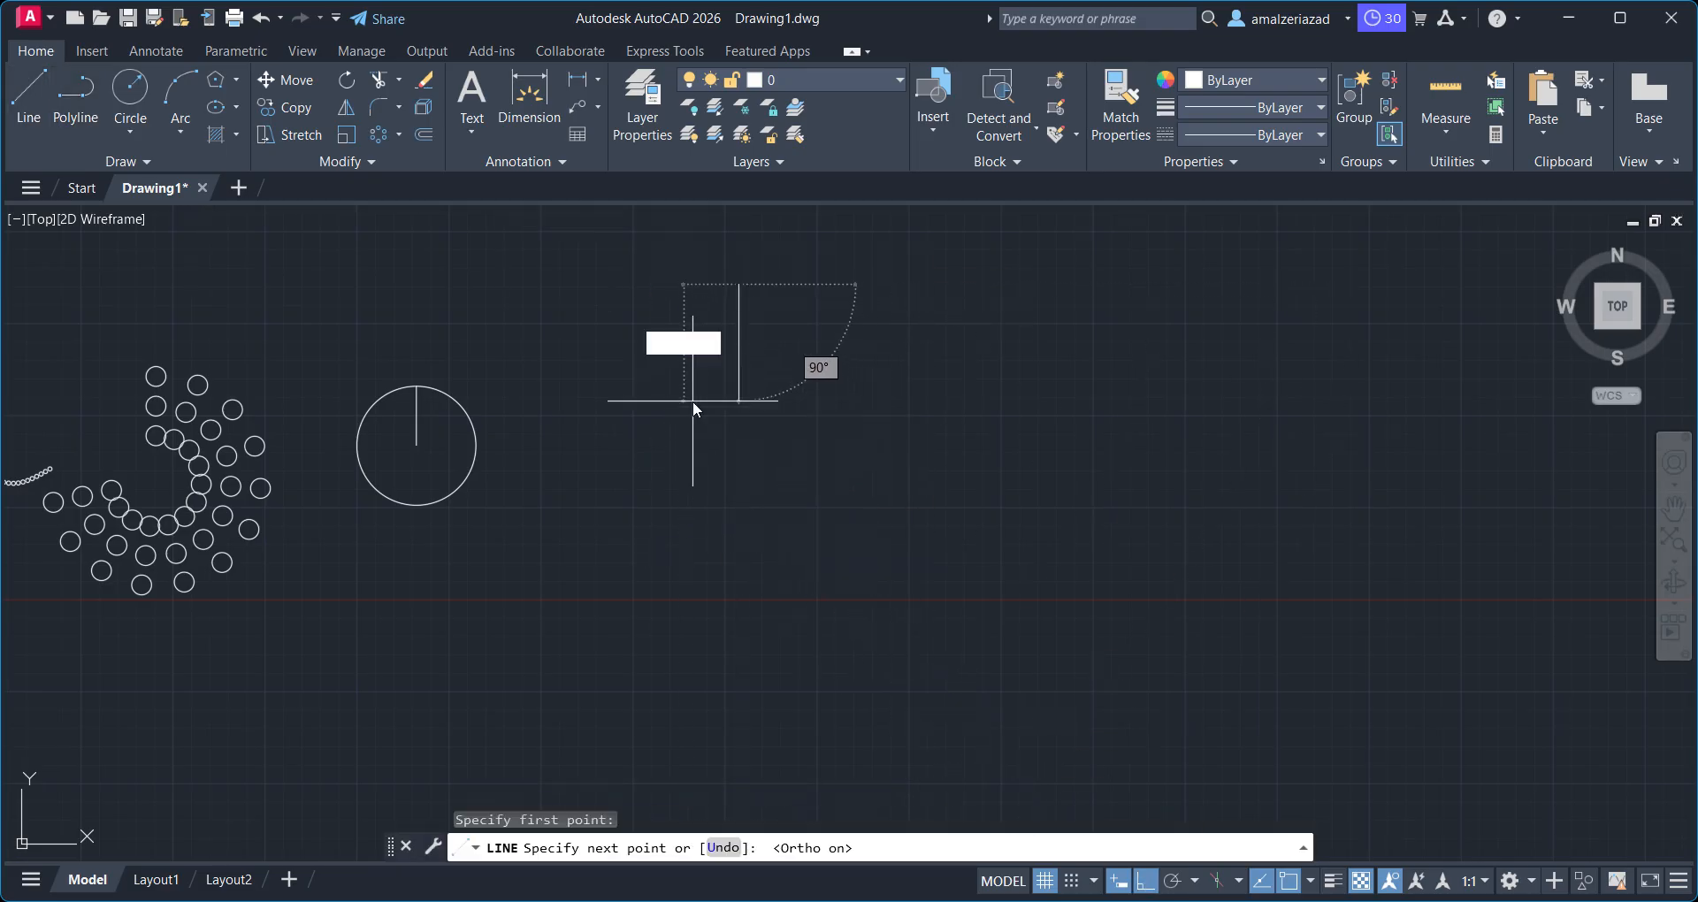
text(1000)
key(Return)
key(Return)
Draw a circle with a radius of about 170 centred on the upper end of the 1000-long line
scroll(867, 276, up, 5)
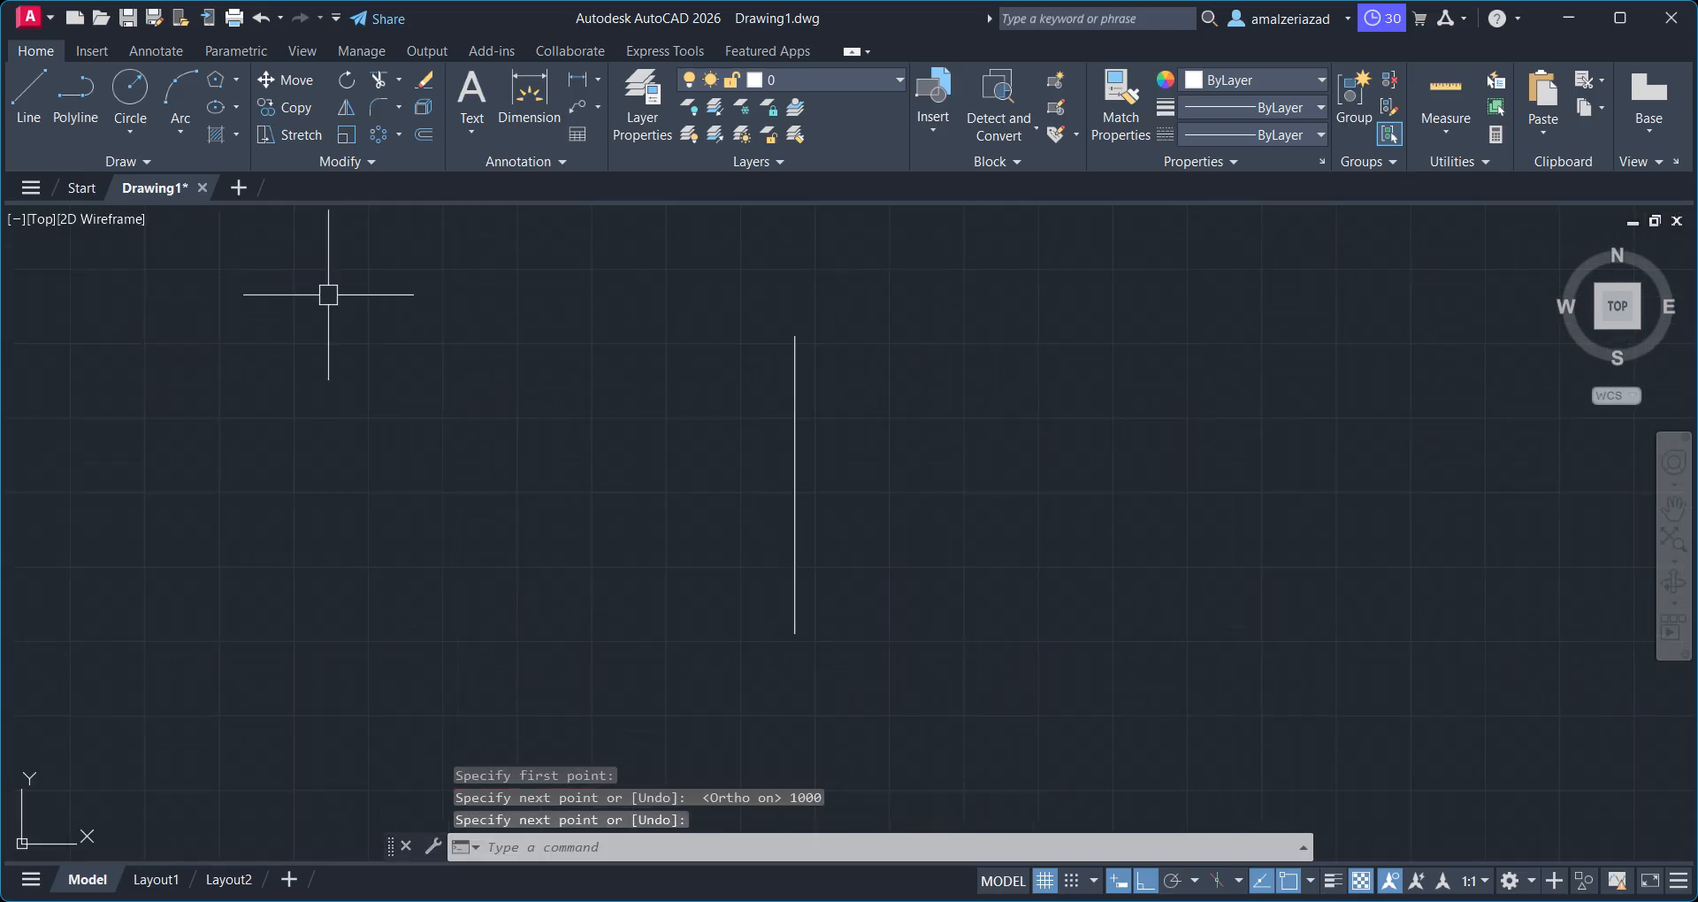
click(130, 88)
click(794, 336)
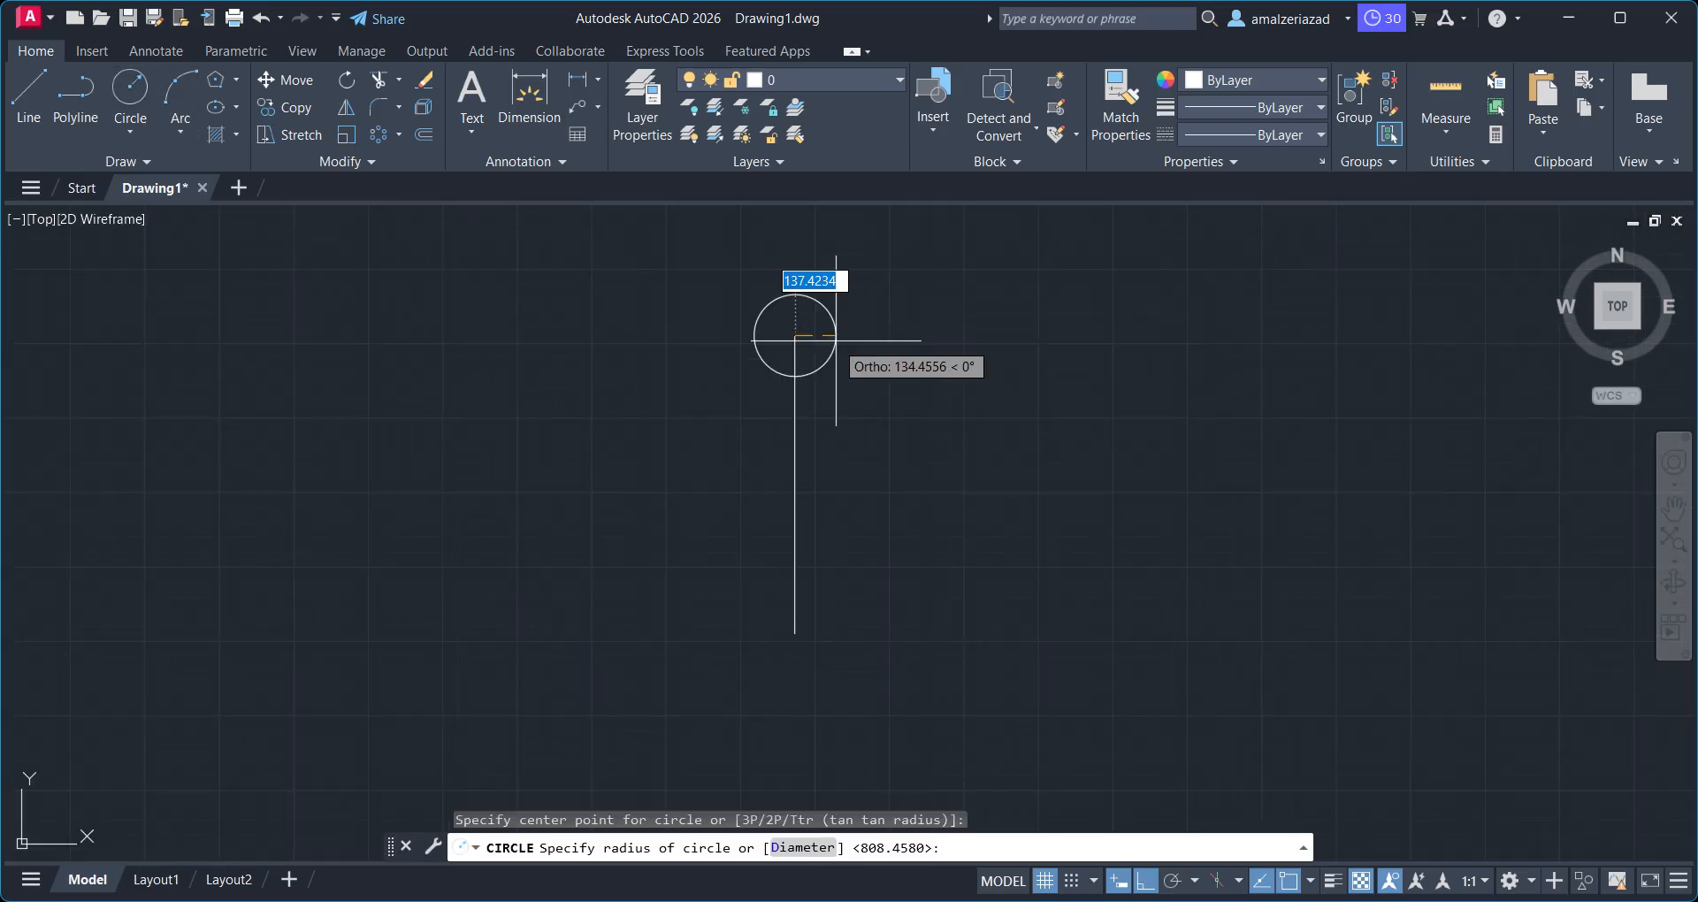
click(846, 339)
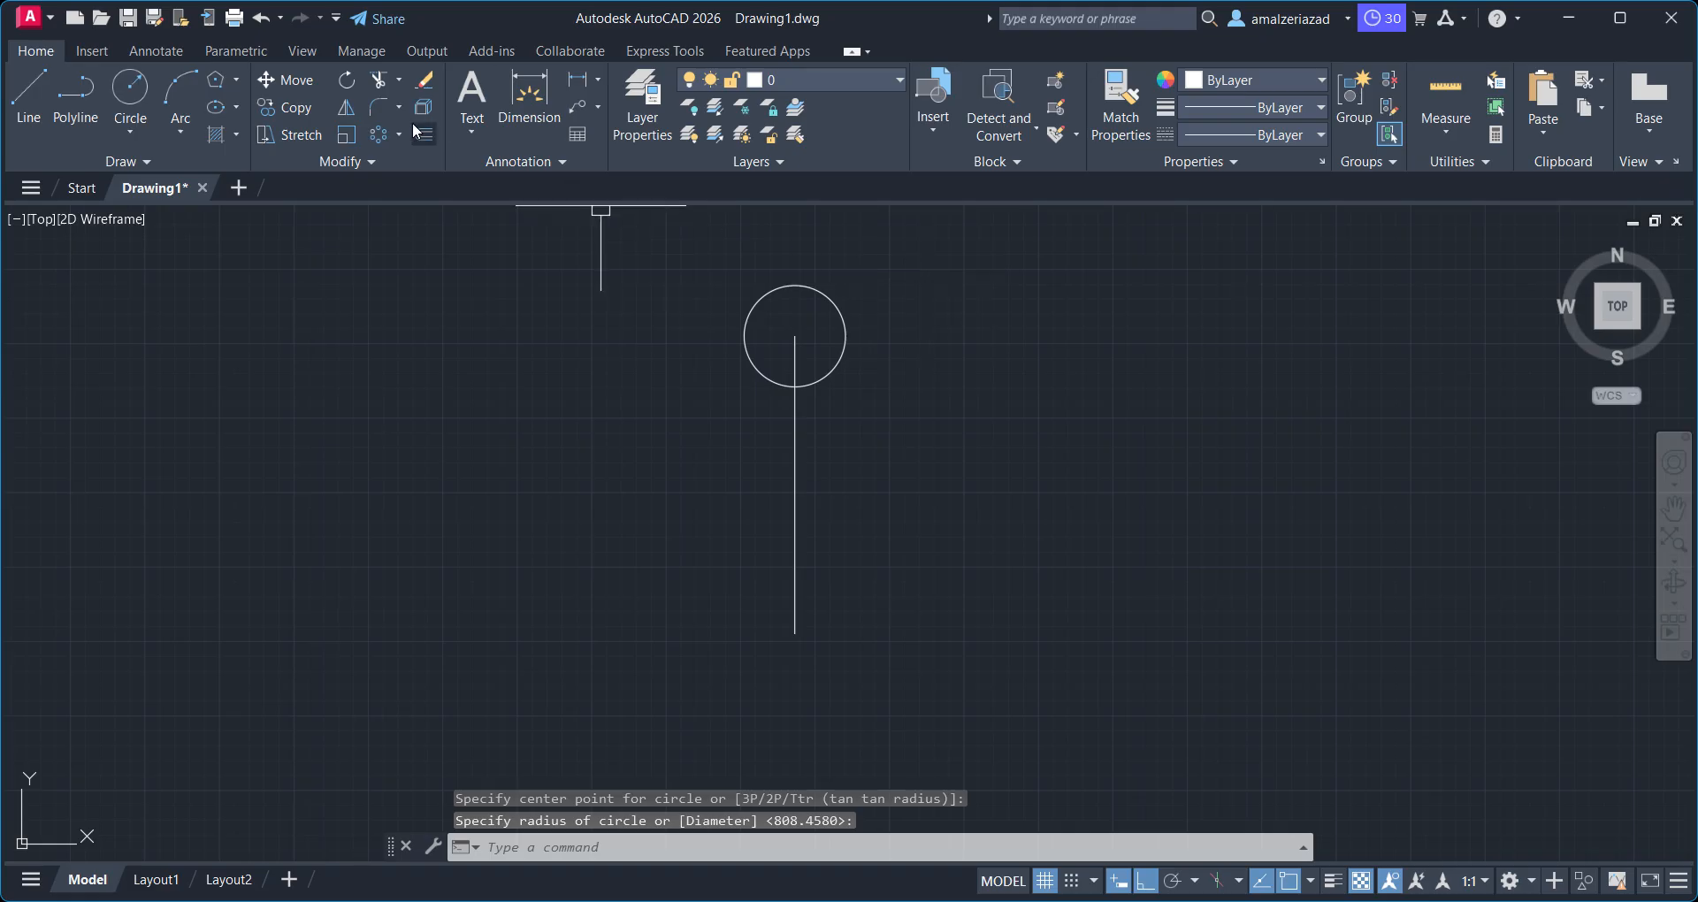
Start a polar array of the small circle, using the lower end of the vertical line as its centre point
click(378, 135)
click(821, 312)
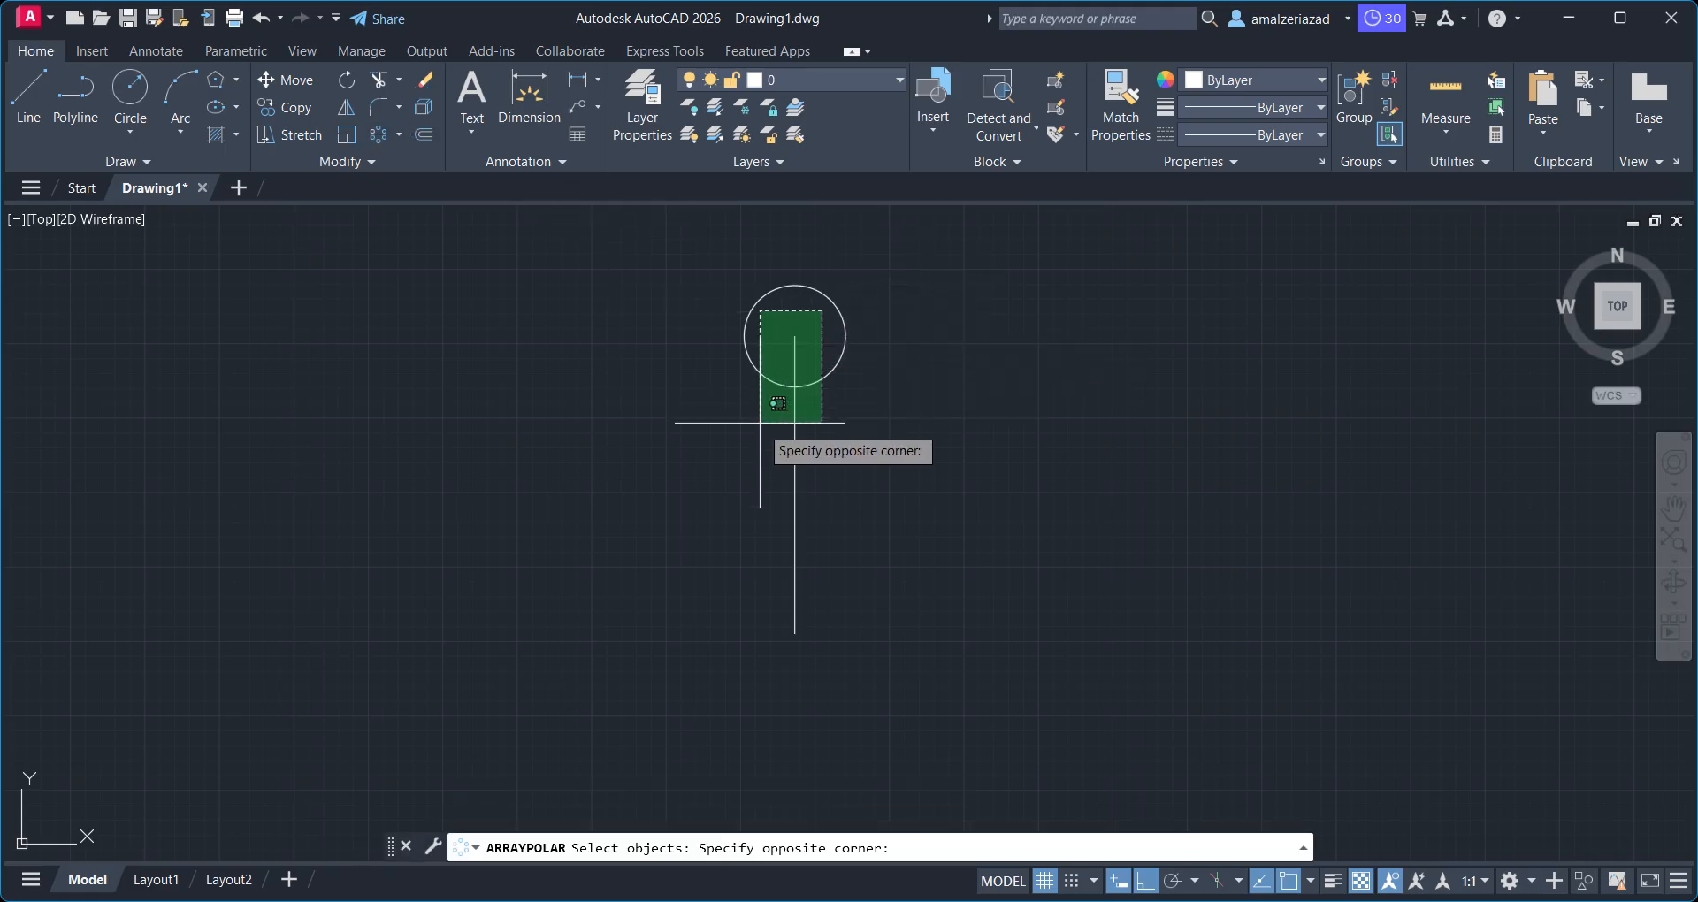
click(726, 305)
key(Return)
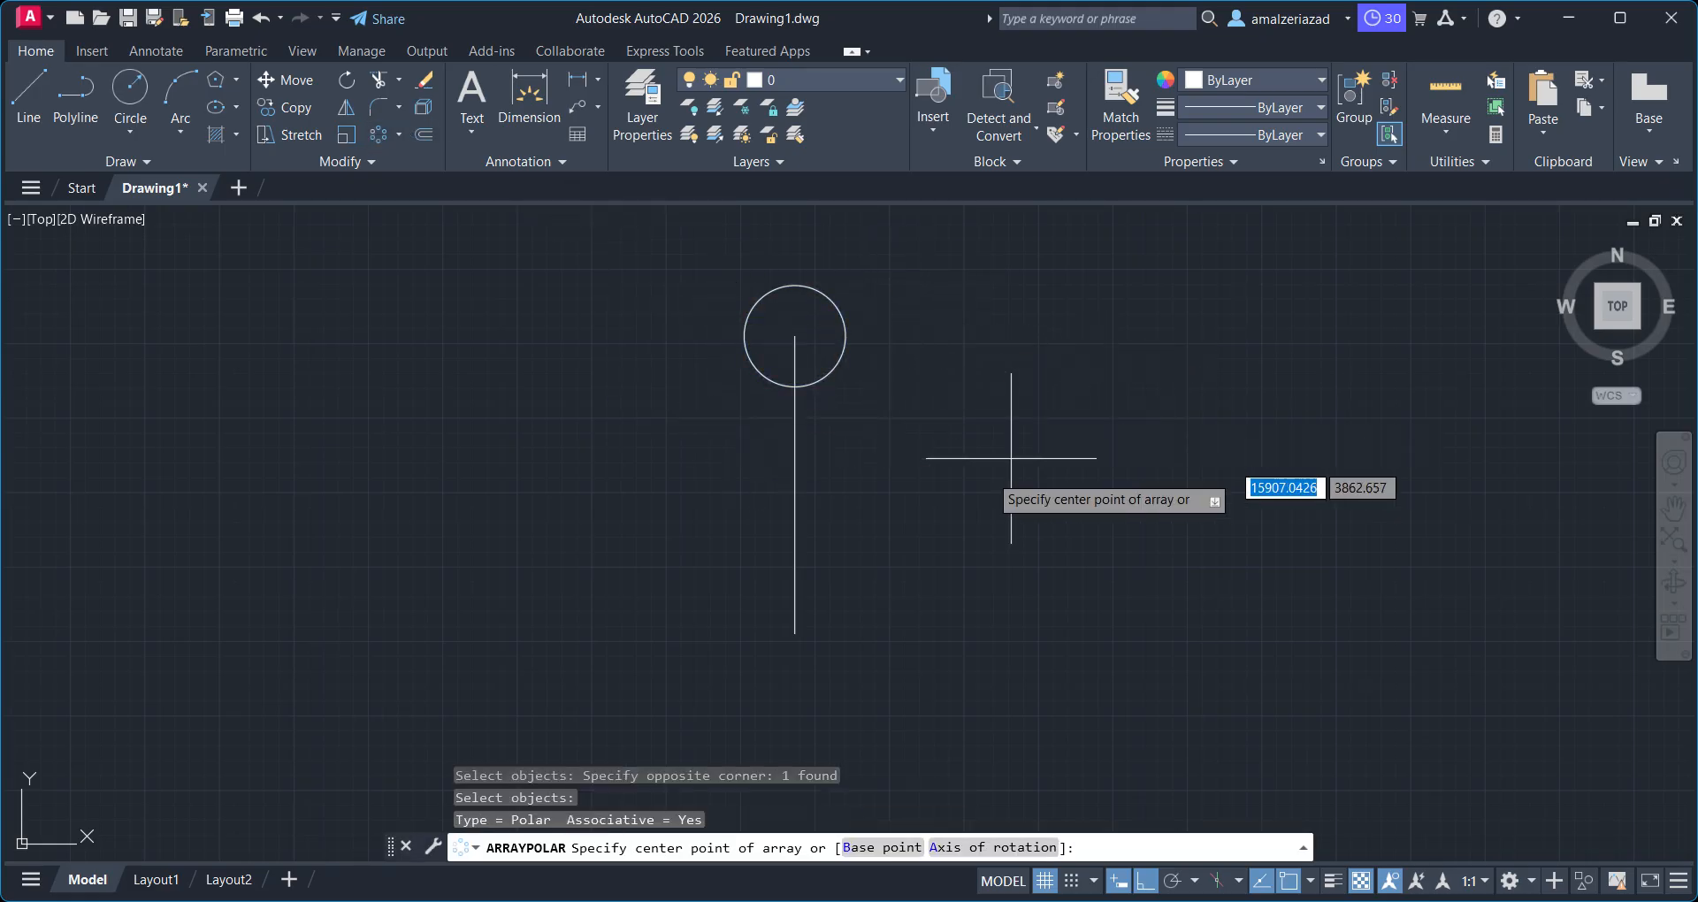
click(795, 633)
Set the polar array around the line's lower end to 10 items and finish creating it
scroll(831, 602, down, 2)
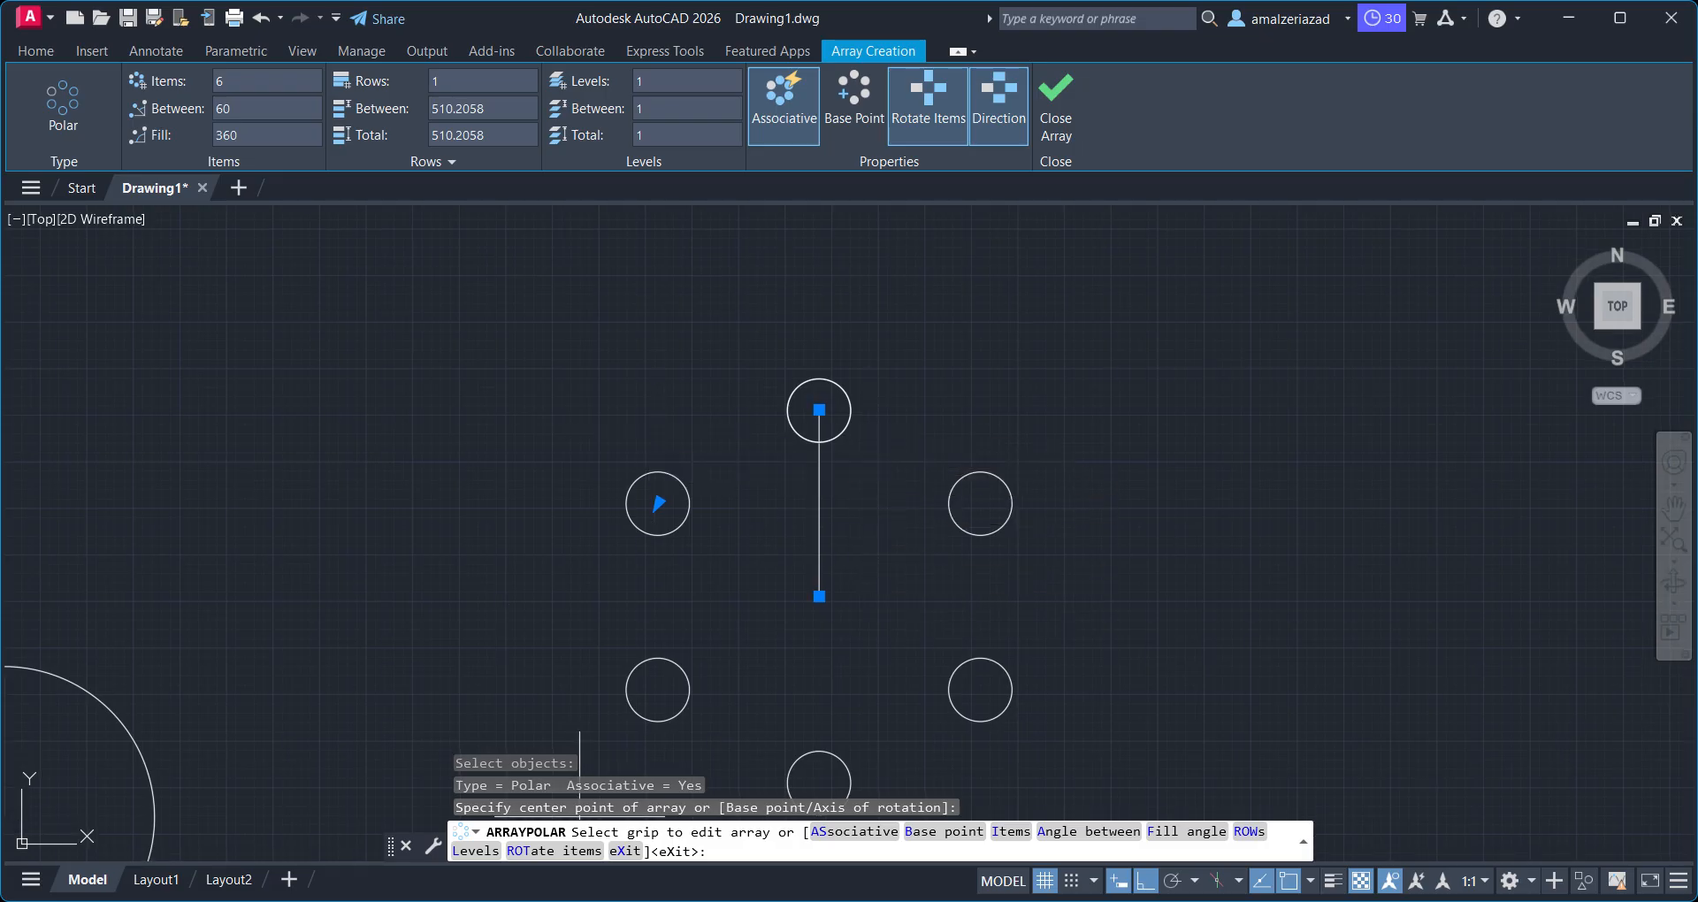
middle_drag(987, 598, 968, 505)
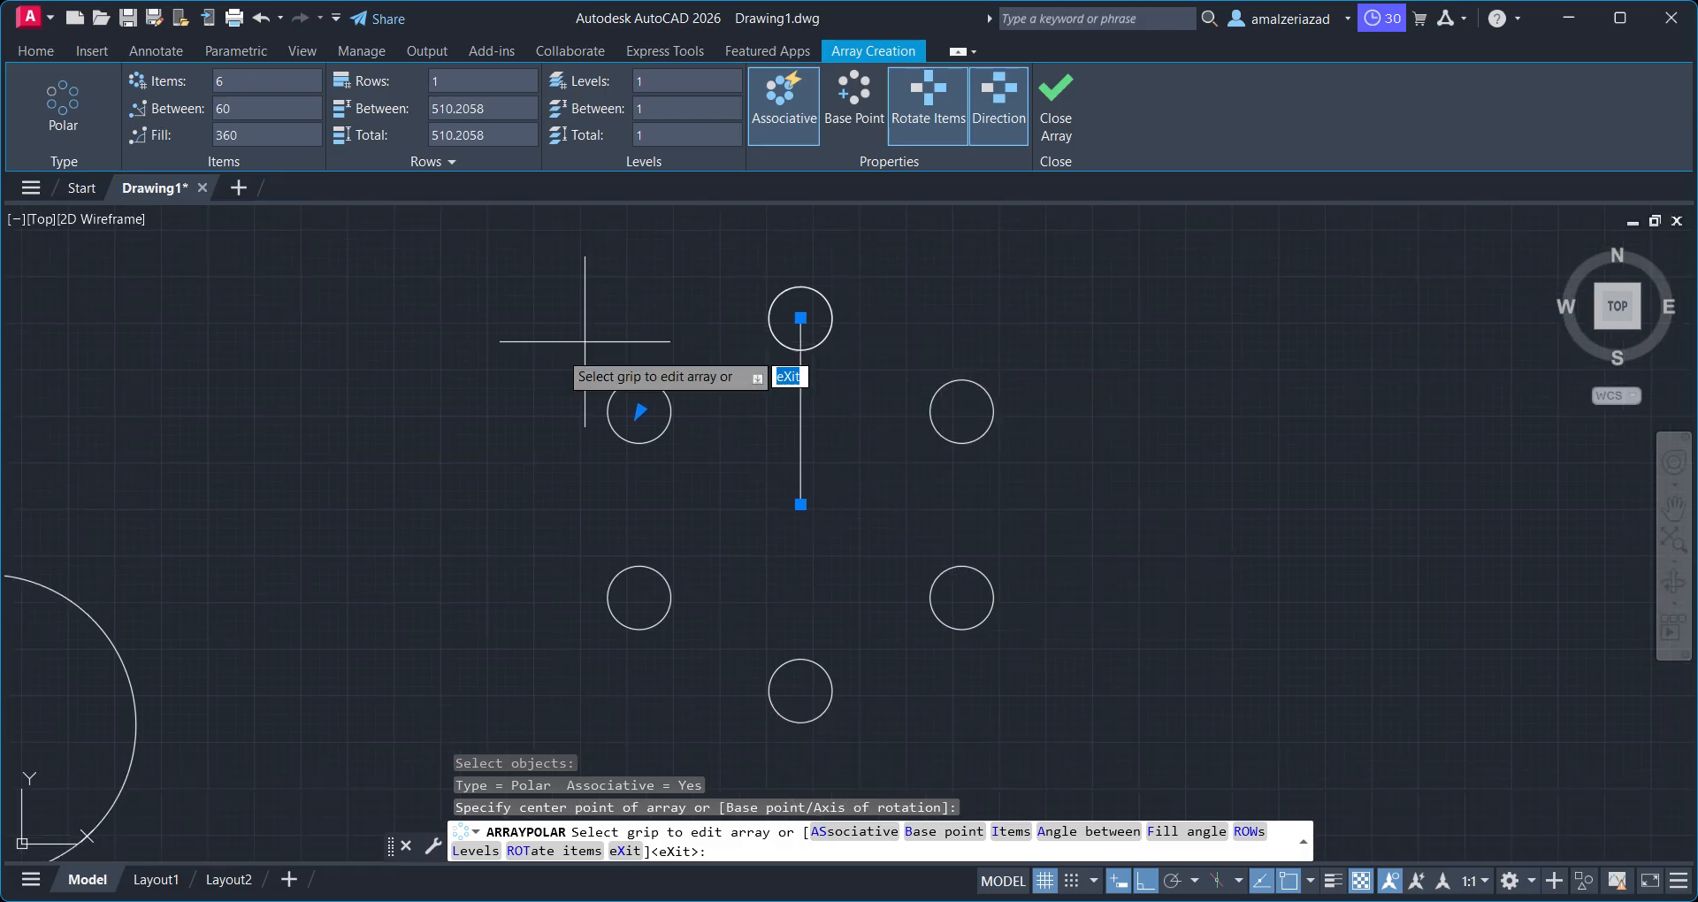
scroll(606, 484, down, 5)
middle_drag(606, 484, 876, 484)
scroll(963, 477, up, 2)
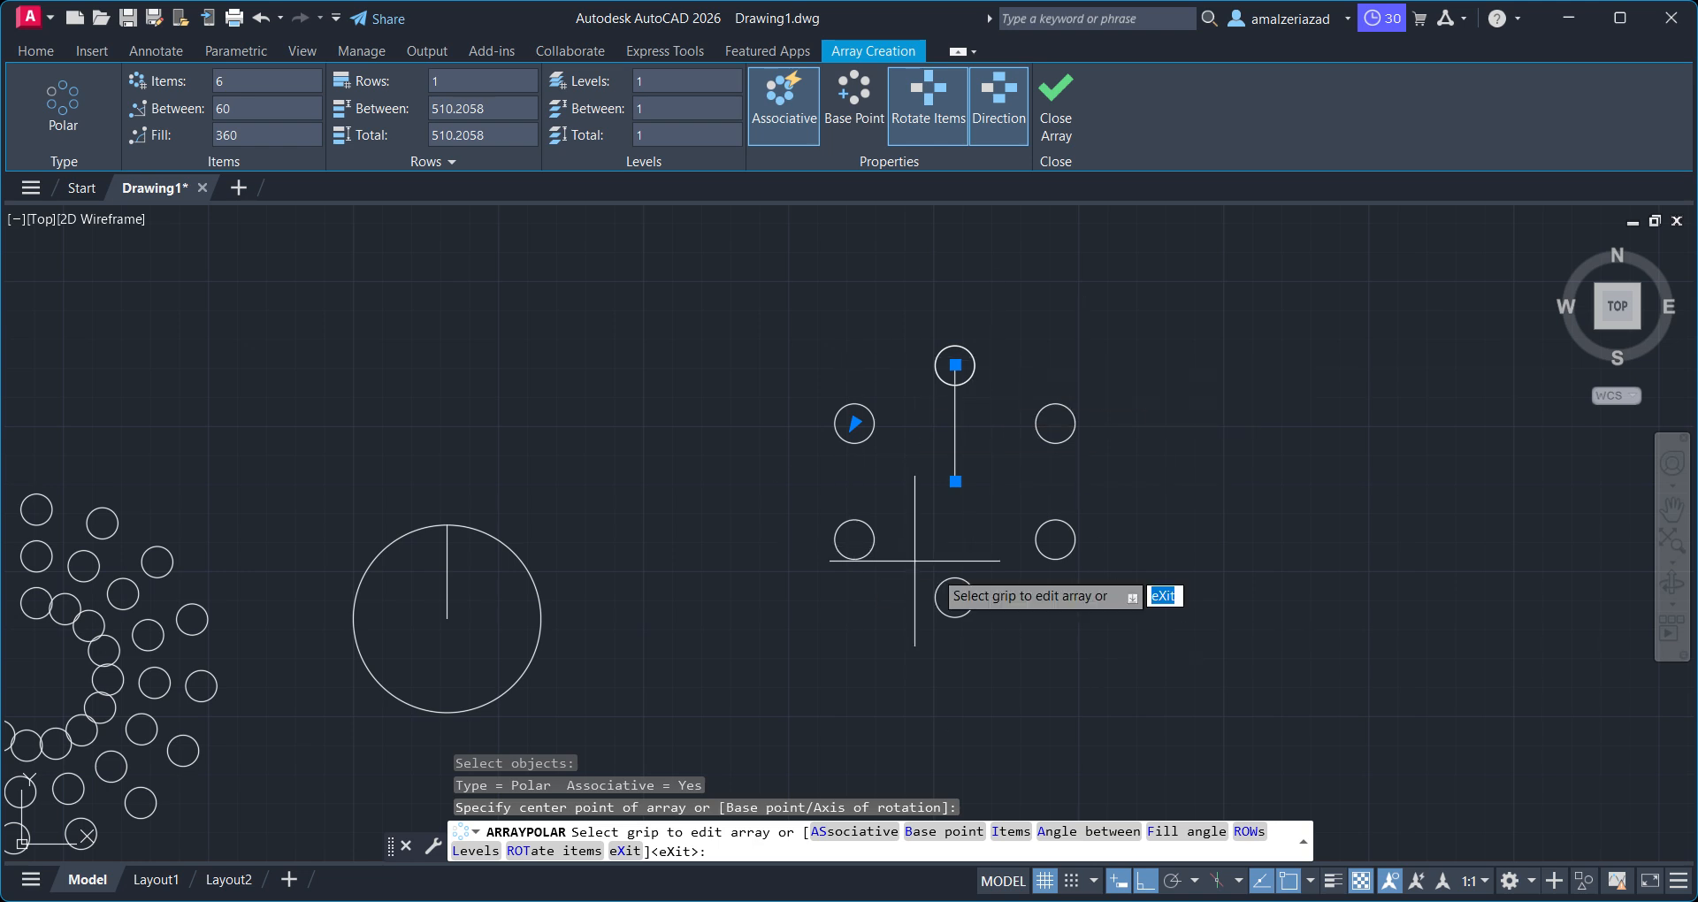
middle_drag(1010, 507, 991, 532)
scroll(980, 482, up, 2)
scroll(972, 489, up, 2)
scroll(973, 489, down, 2)
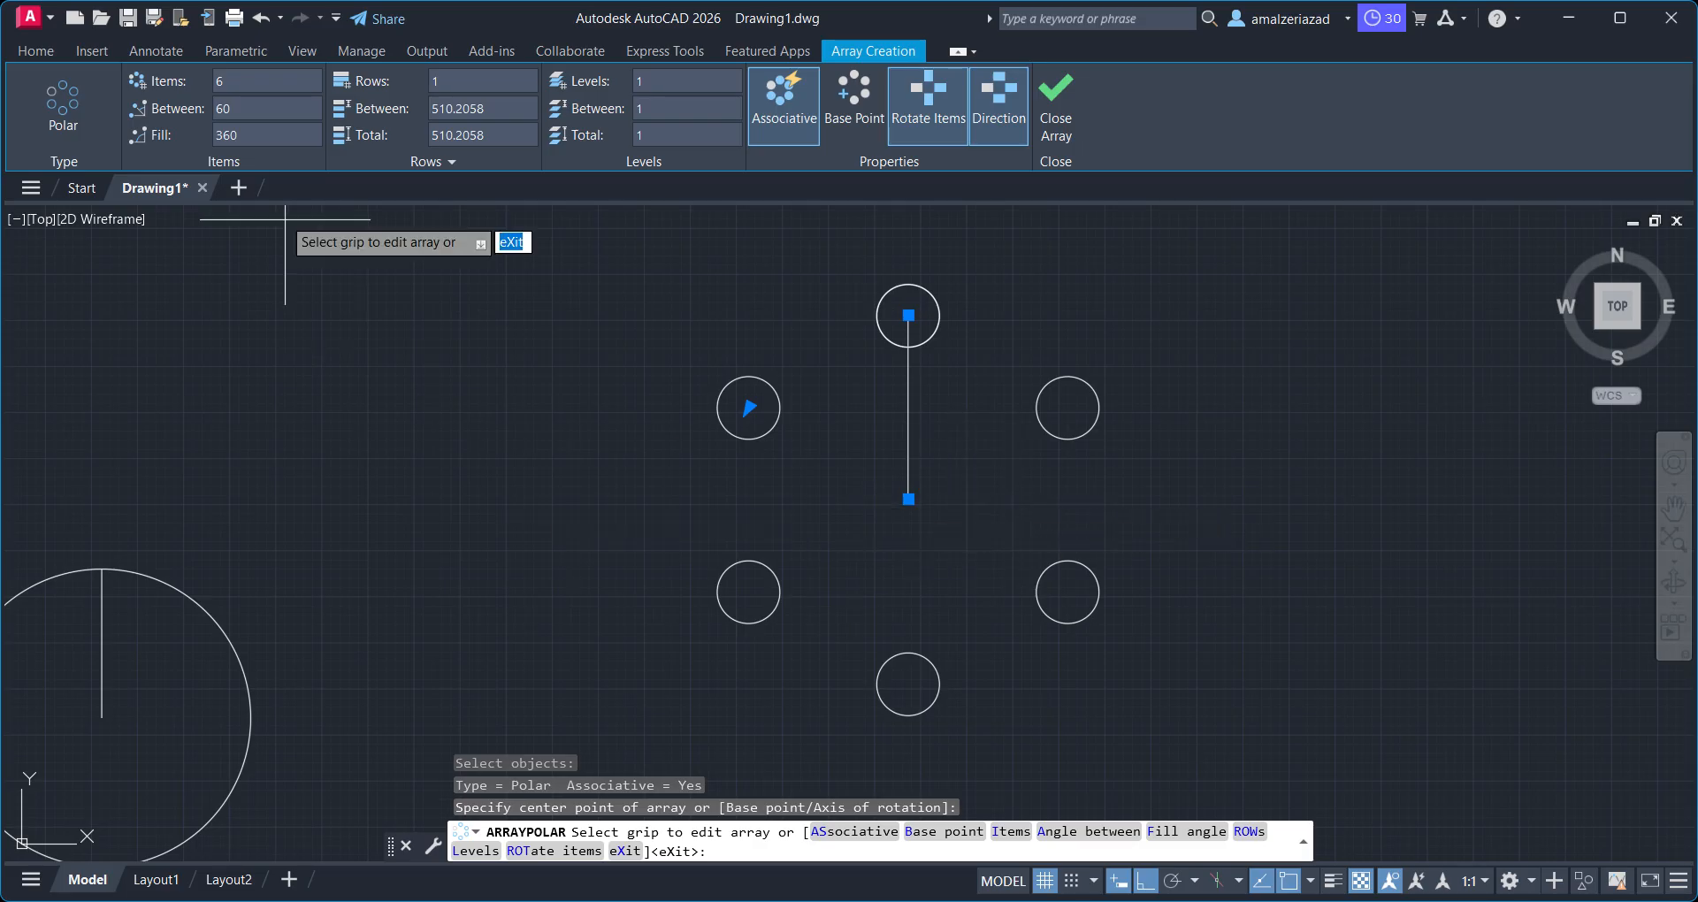
text(1)
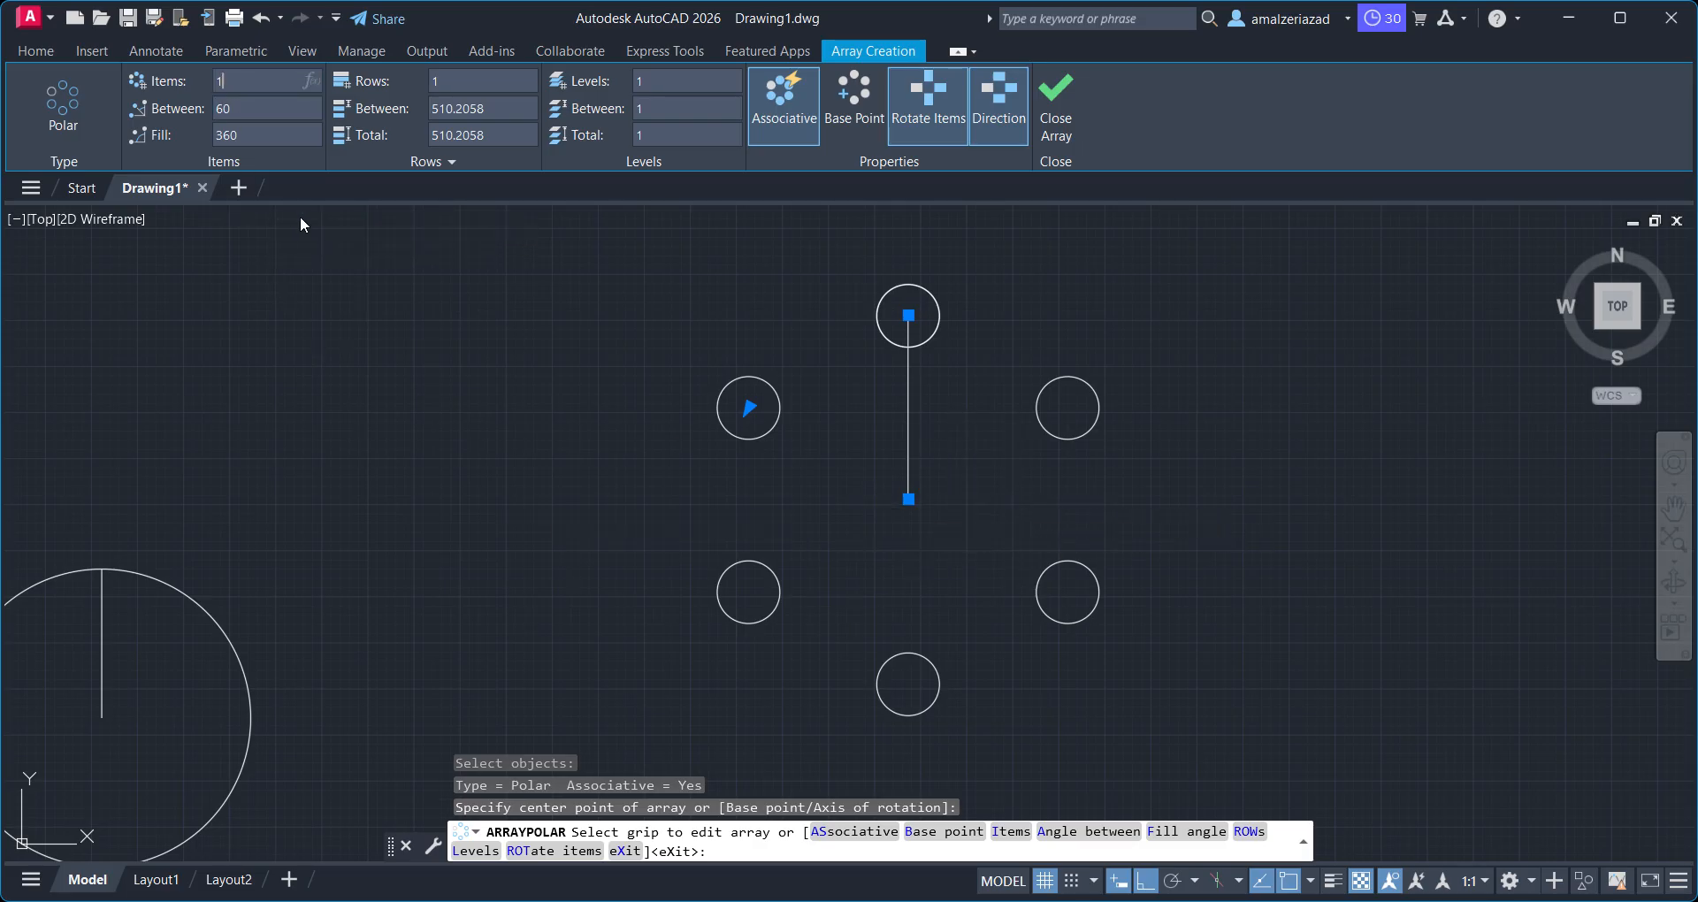
text(0)
key(Return)
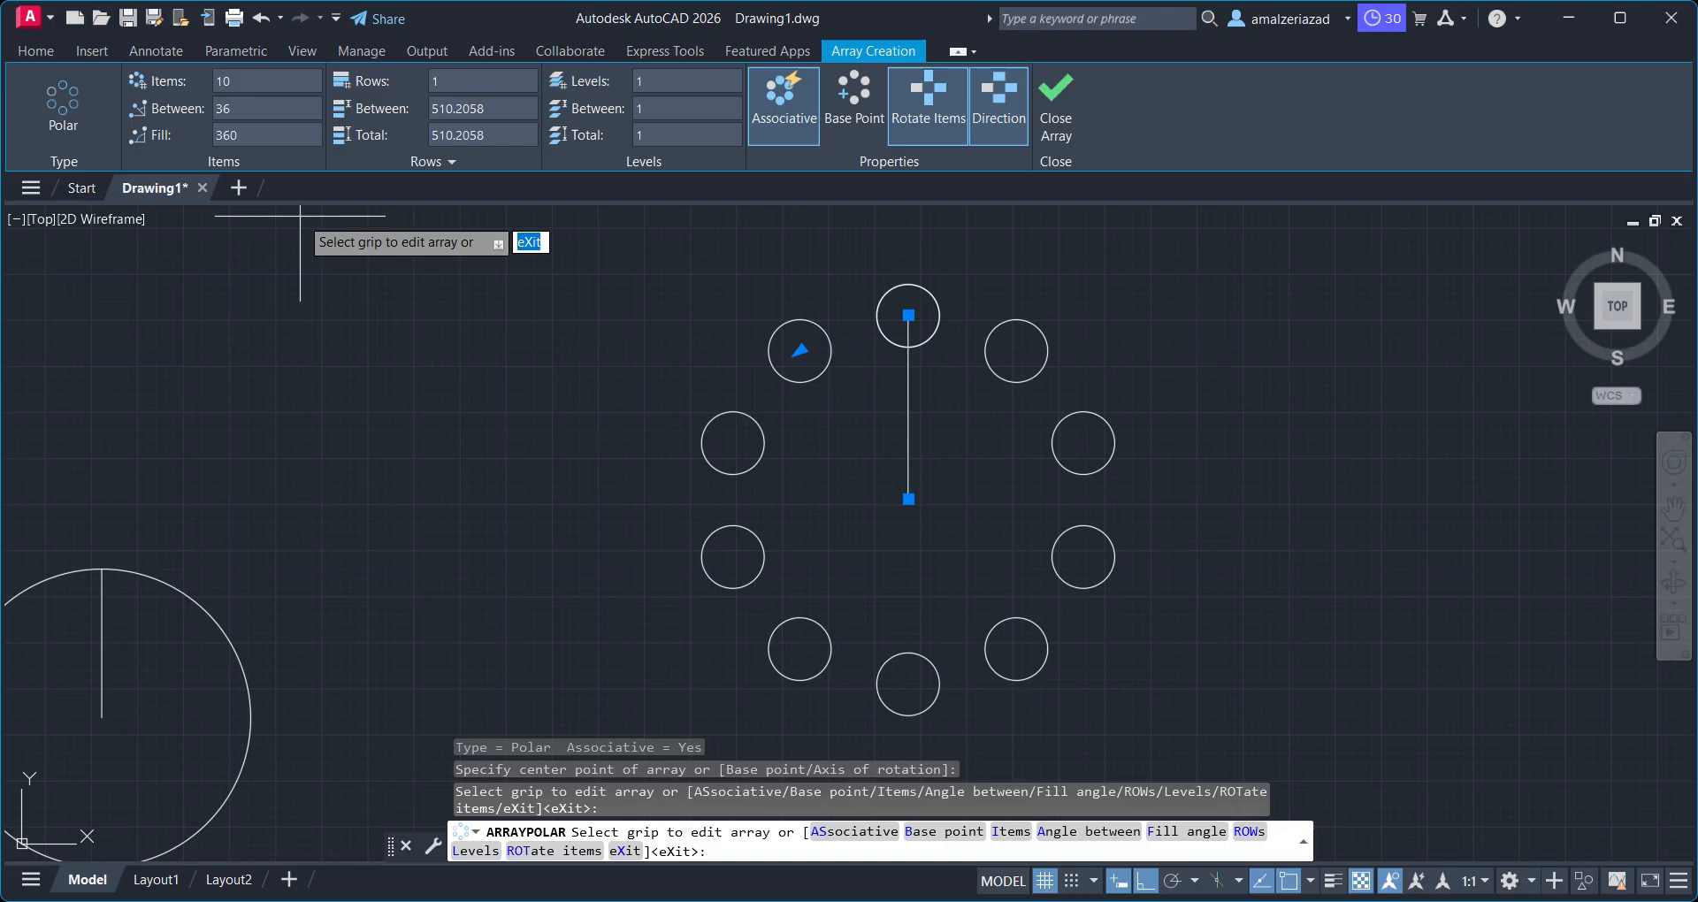
click(1056, 106)
Draw another circle in the empty space to the right of the 10-item polar array
scroll(1080, 308, down, 4)
scroll(1009, 344, up, 2)
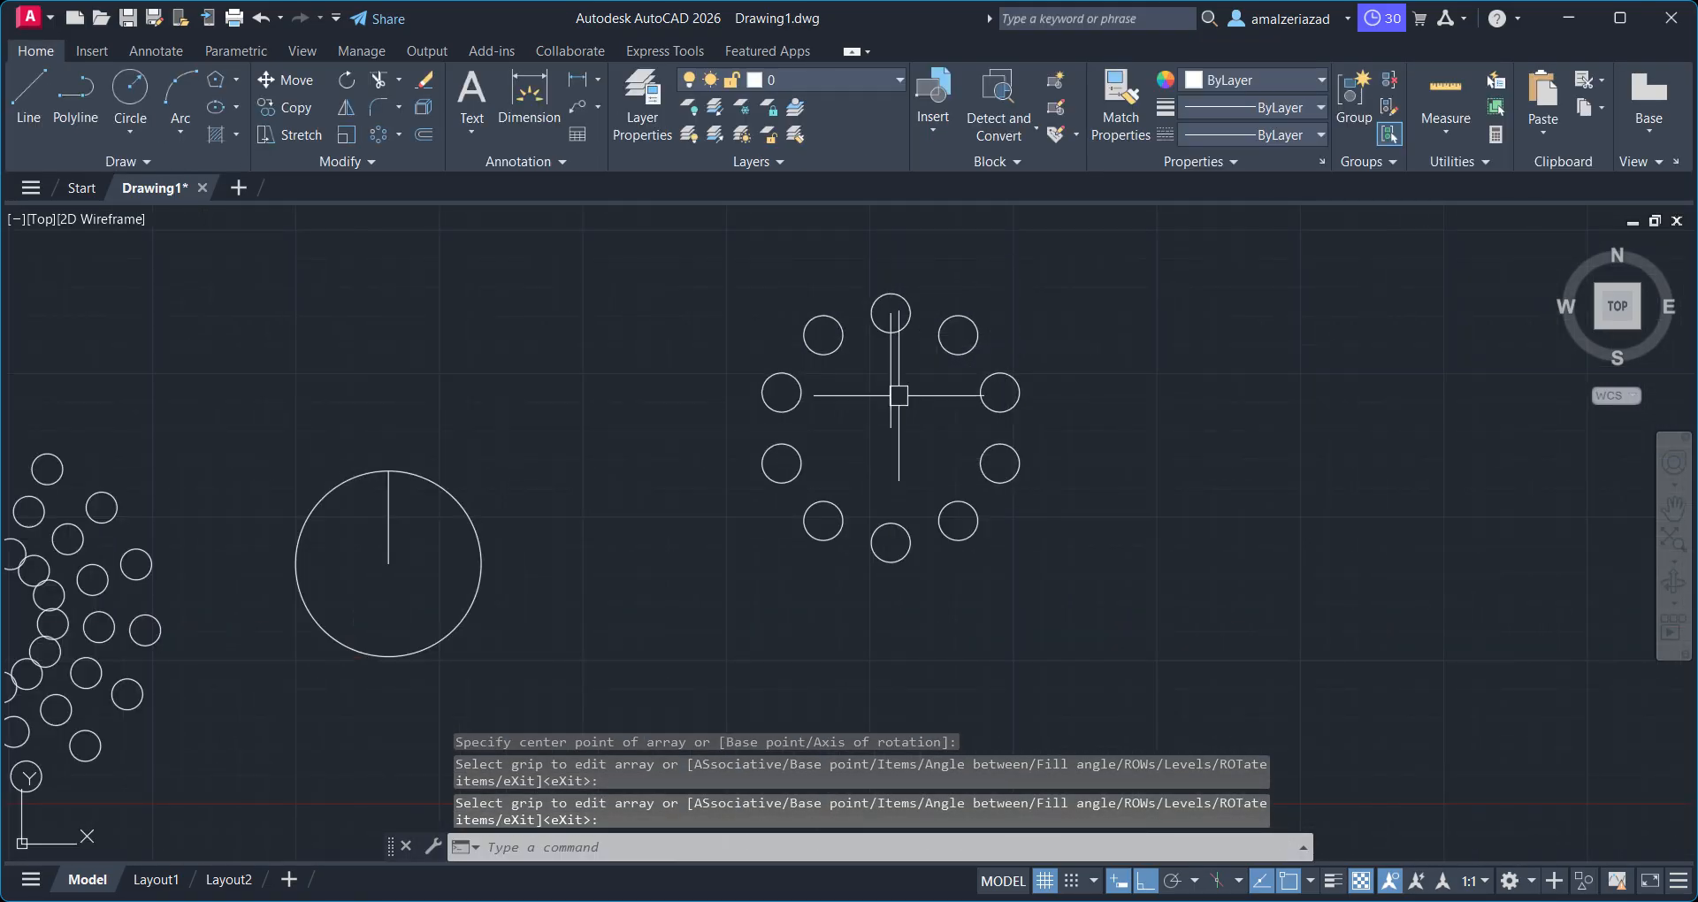
middle_drag(1047, 371, 665, 430)
click(130, 88)
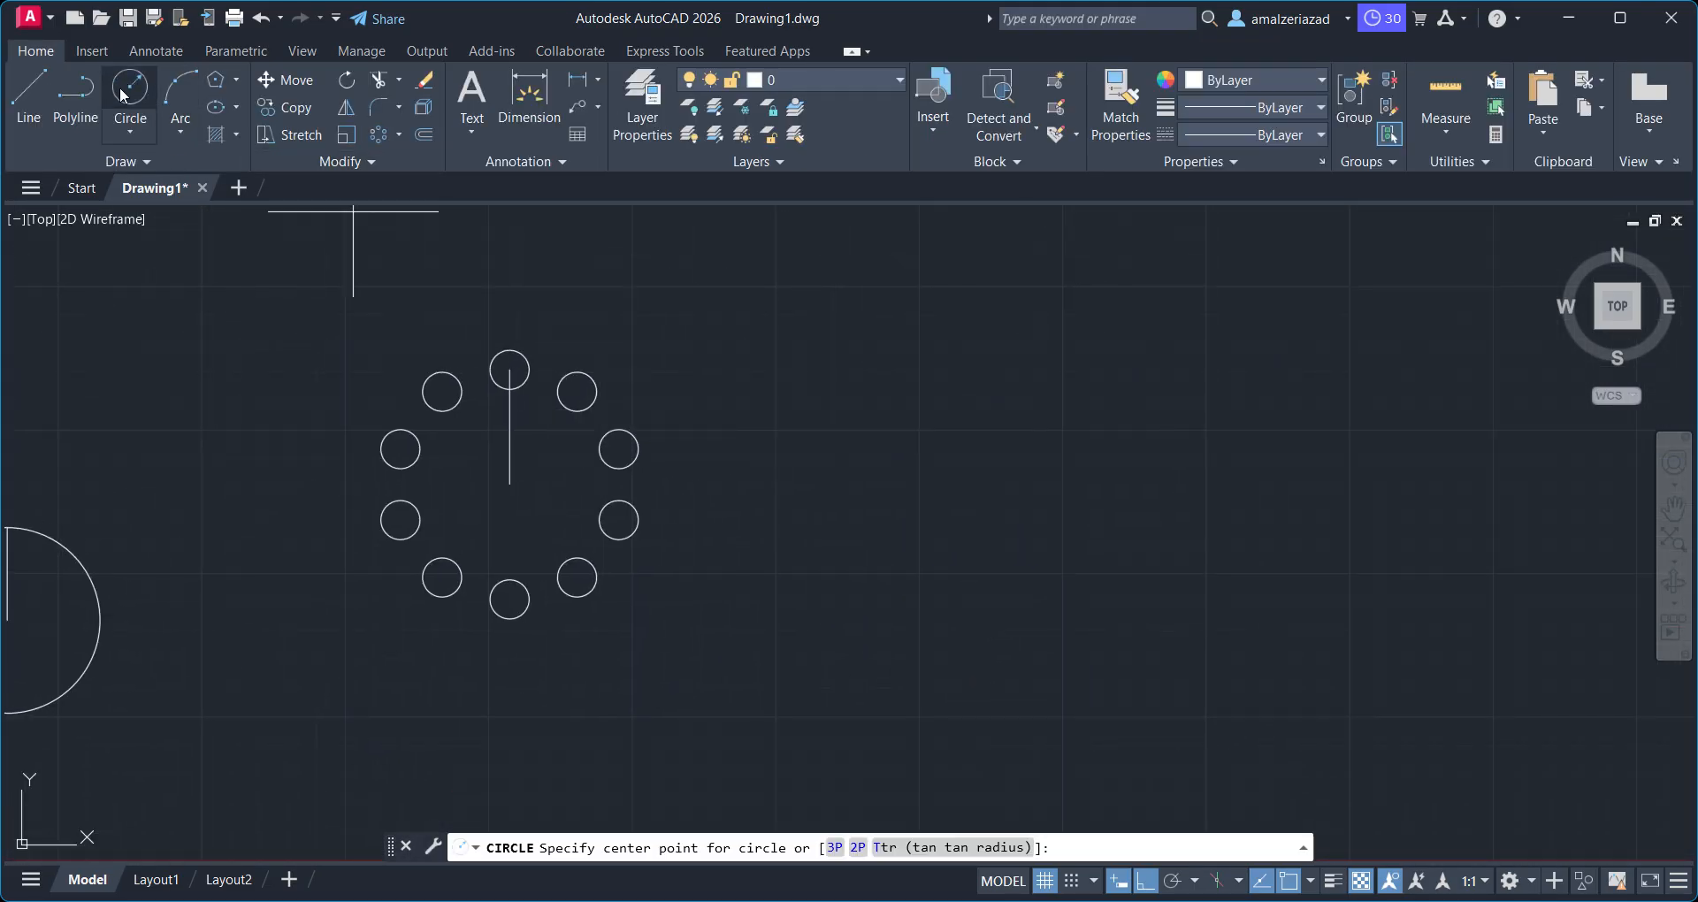
click(977, 346)
click(1010, 364)
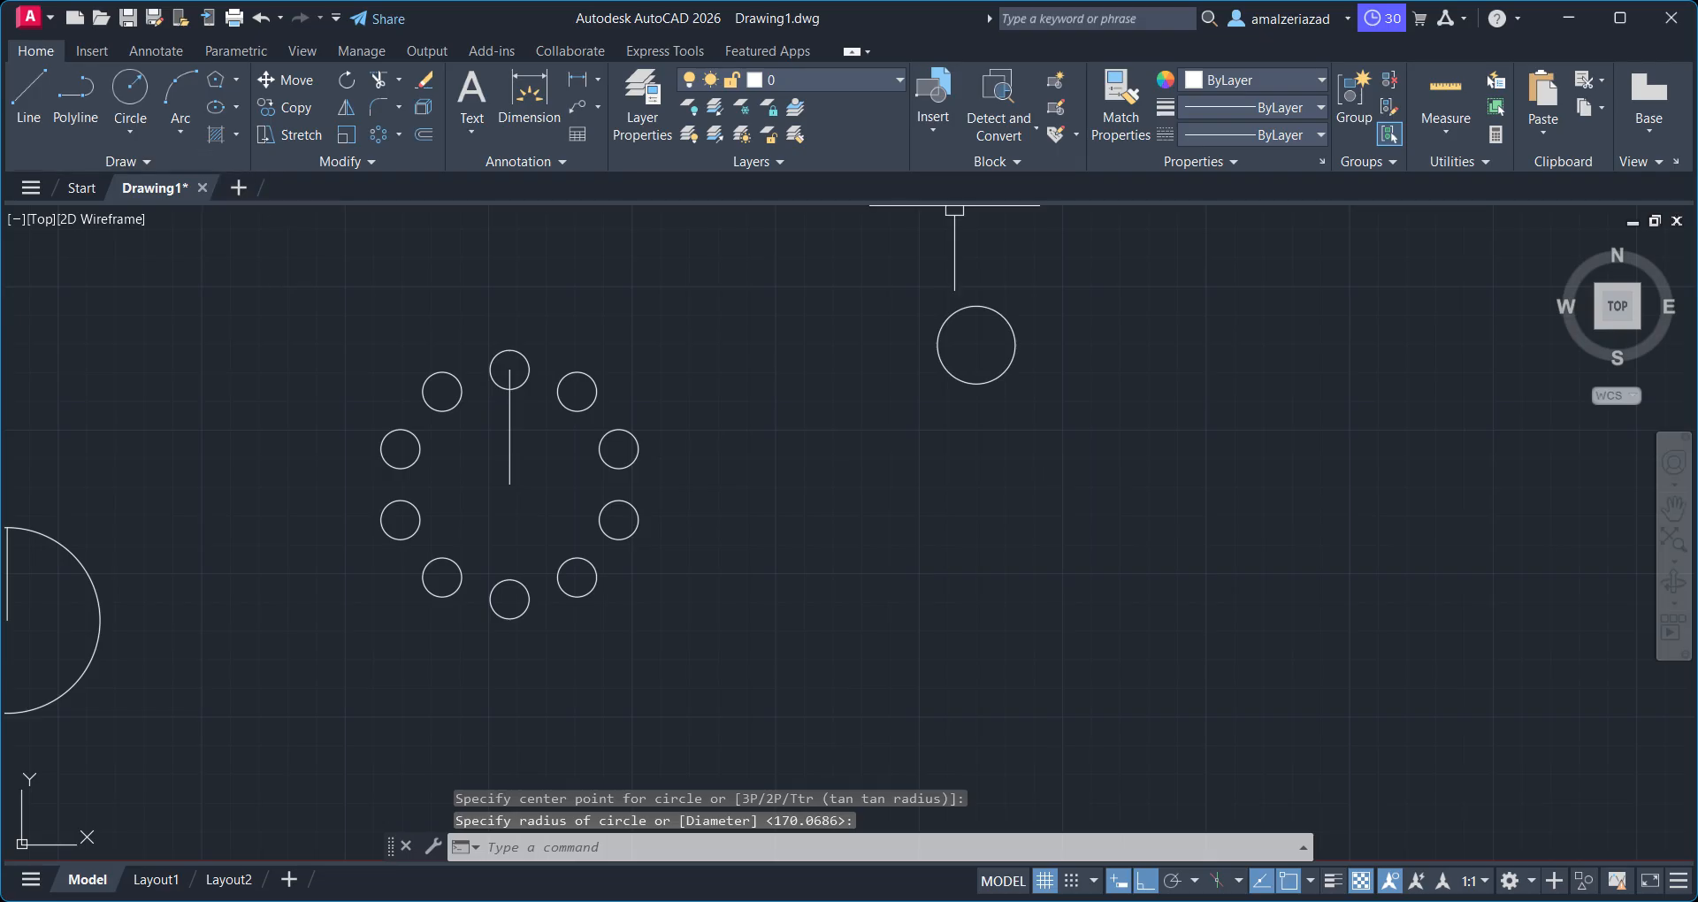
Create a 6-item polar array of the new circle about a free point directly below it, filling 360 degrees
click(954, 212)
click(910, 398)
click(379, 135)
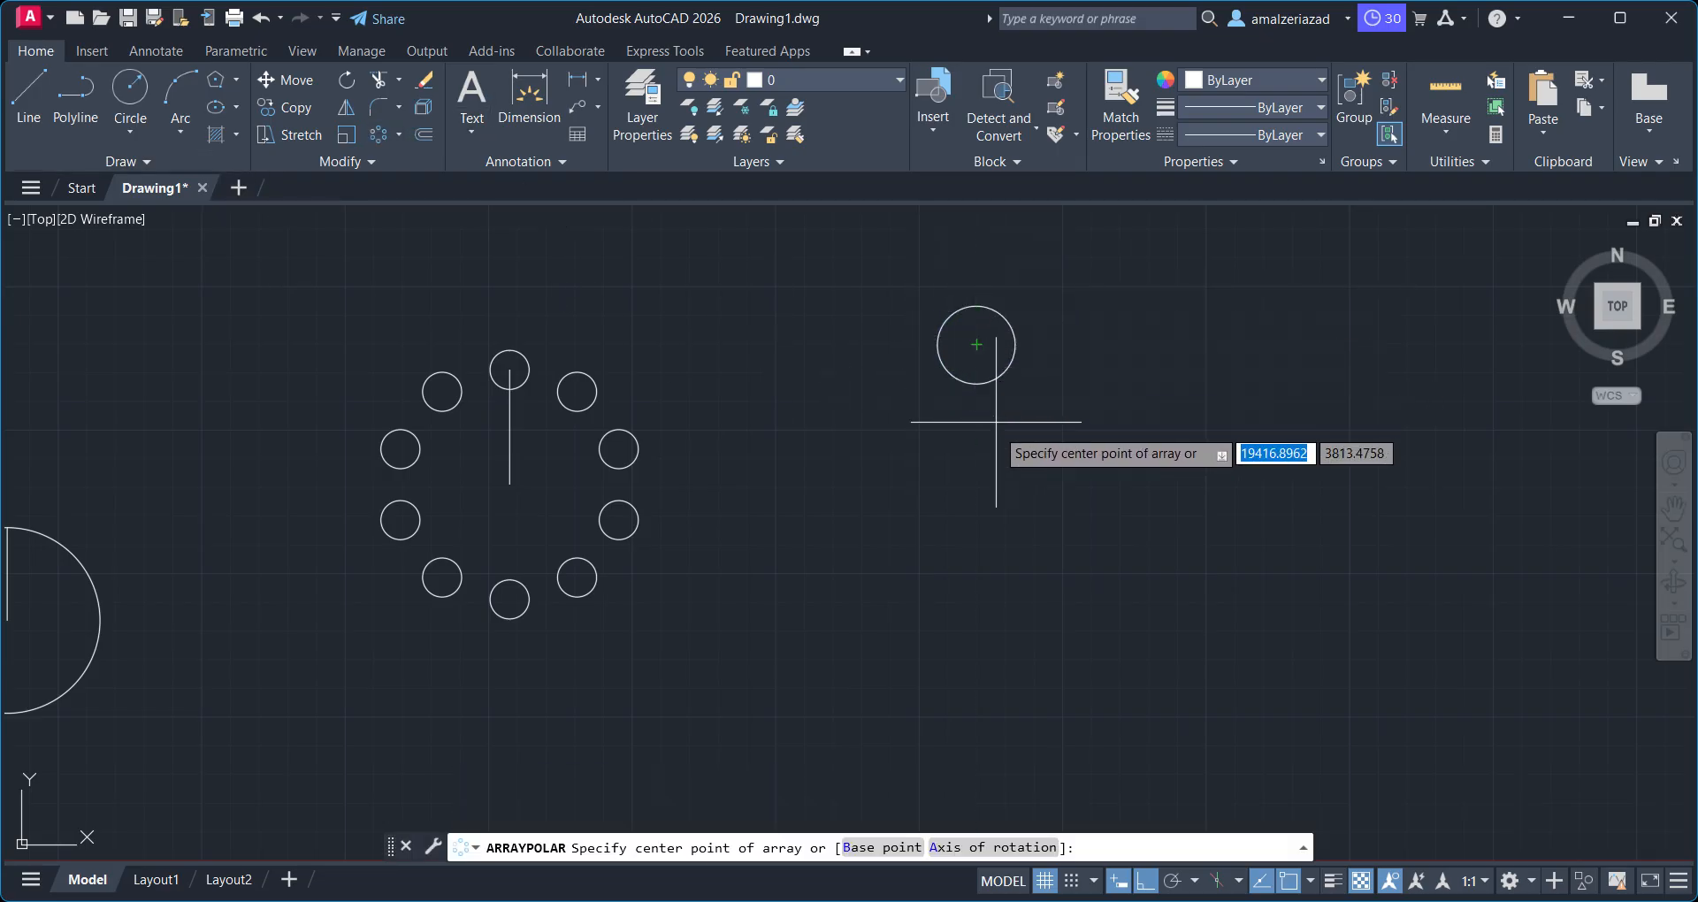
click(976, 608)
scroll(1066, 617, down, 4)
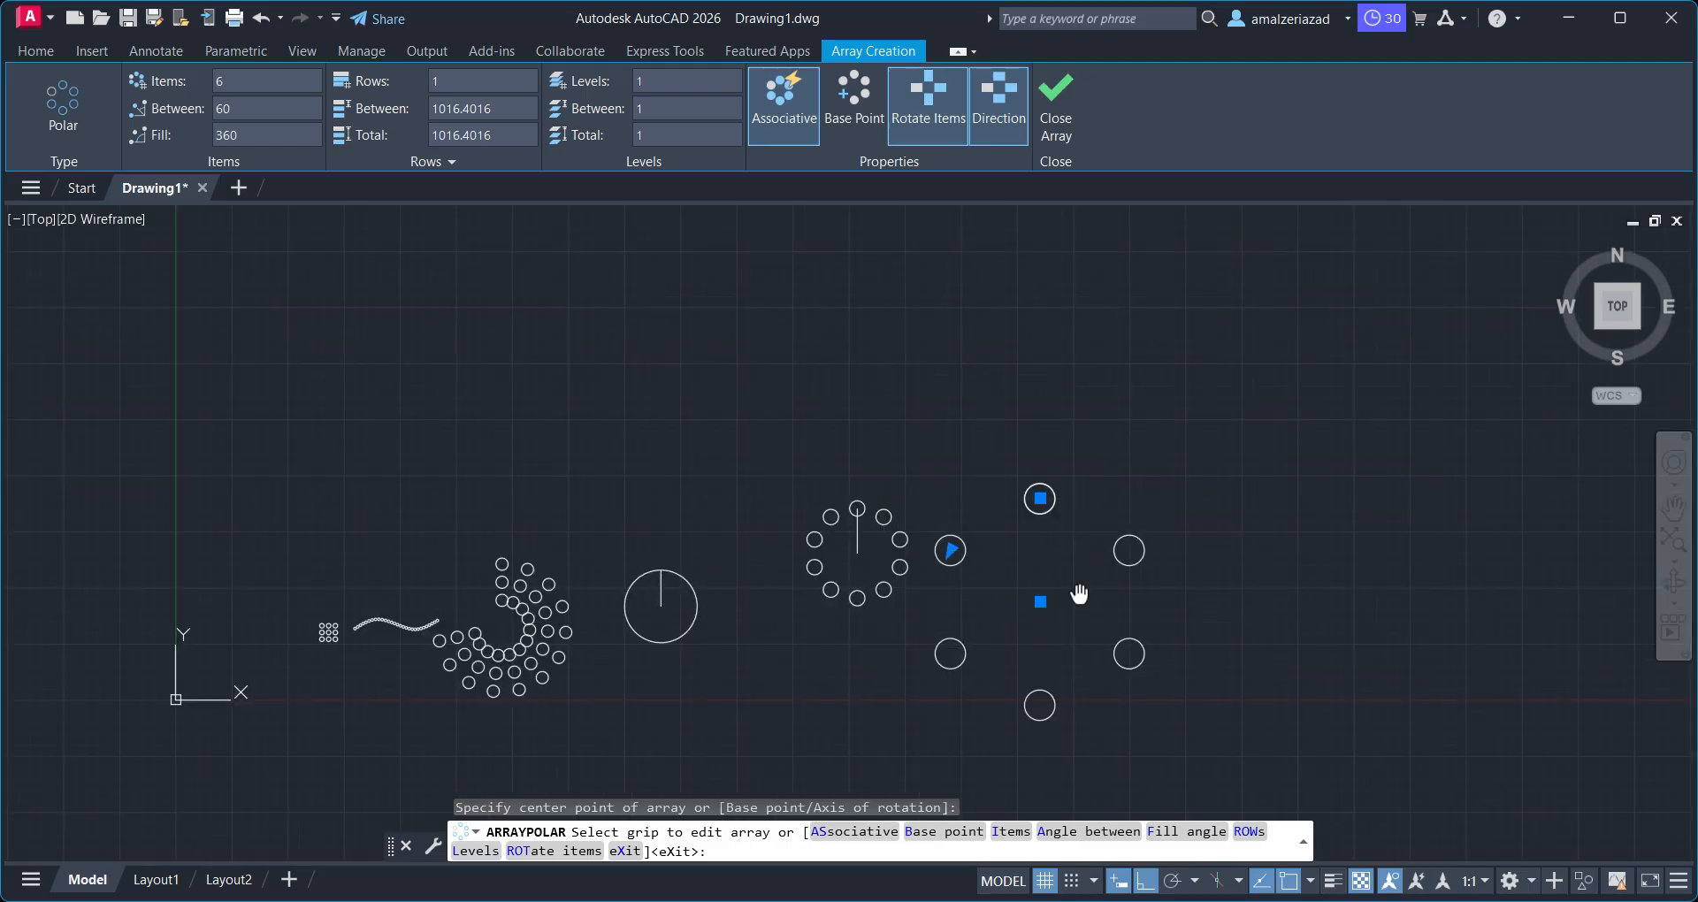
click(1061, 126)
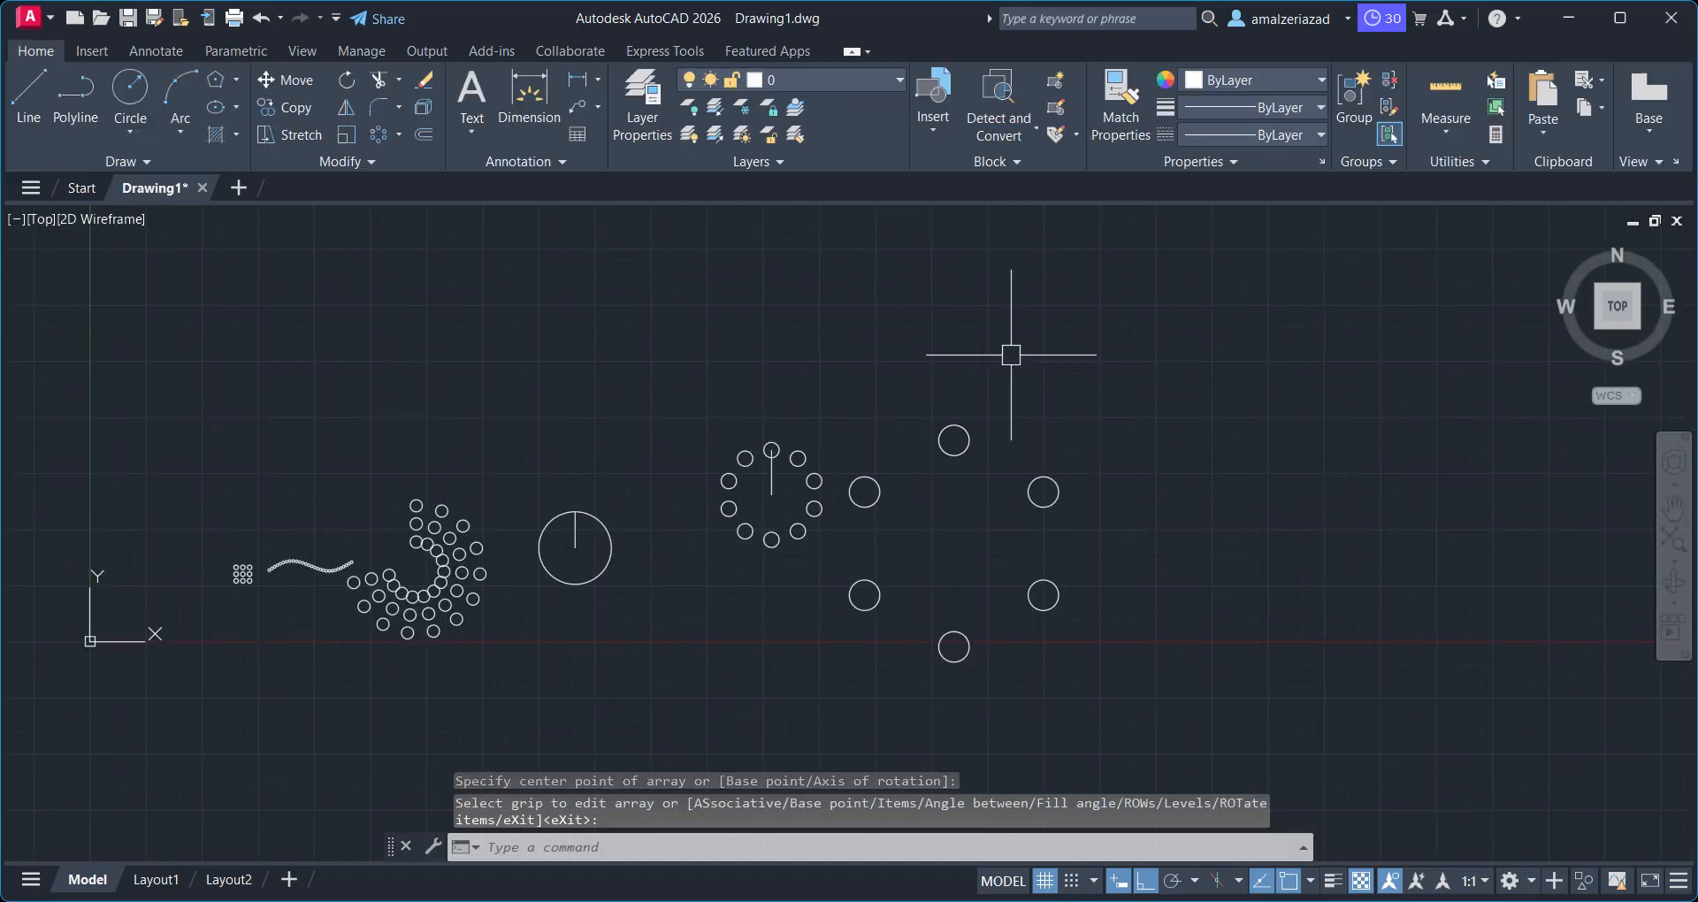
Review the rectangular, path and polar arrays across the drawing, comparing their layouts
scroll(1011, 353, up, 3)
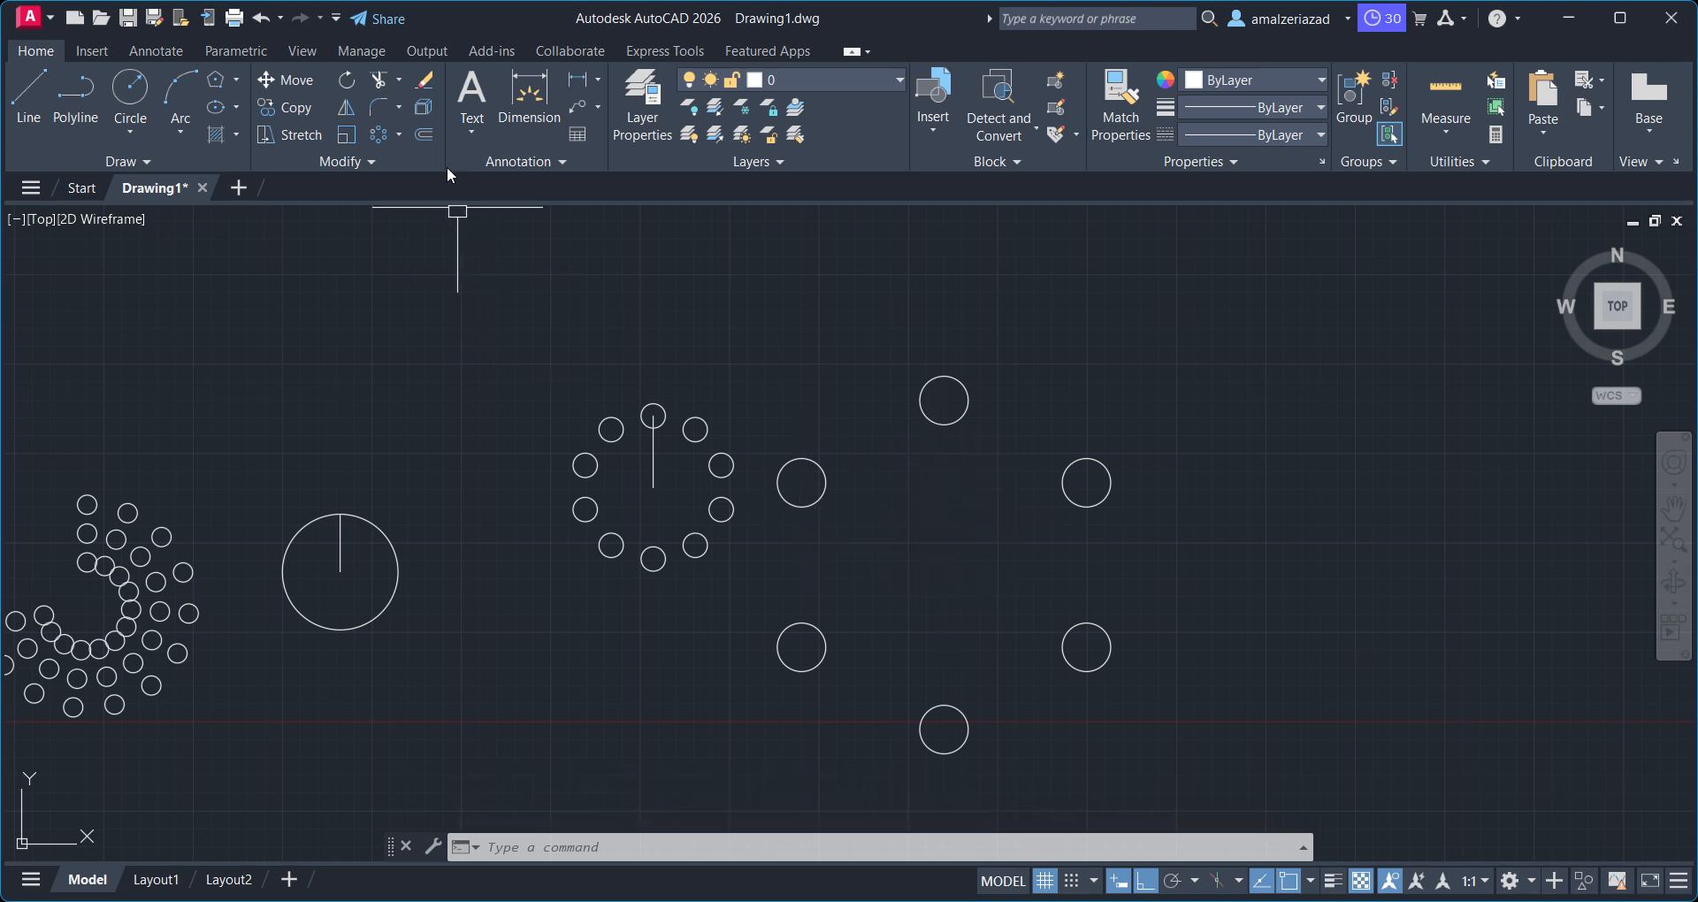
scroll(678, 390, down, 3)
middle_drag(678, 390, 875, 351)
scroll(468, 557, up, 2)
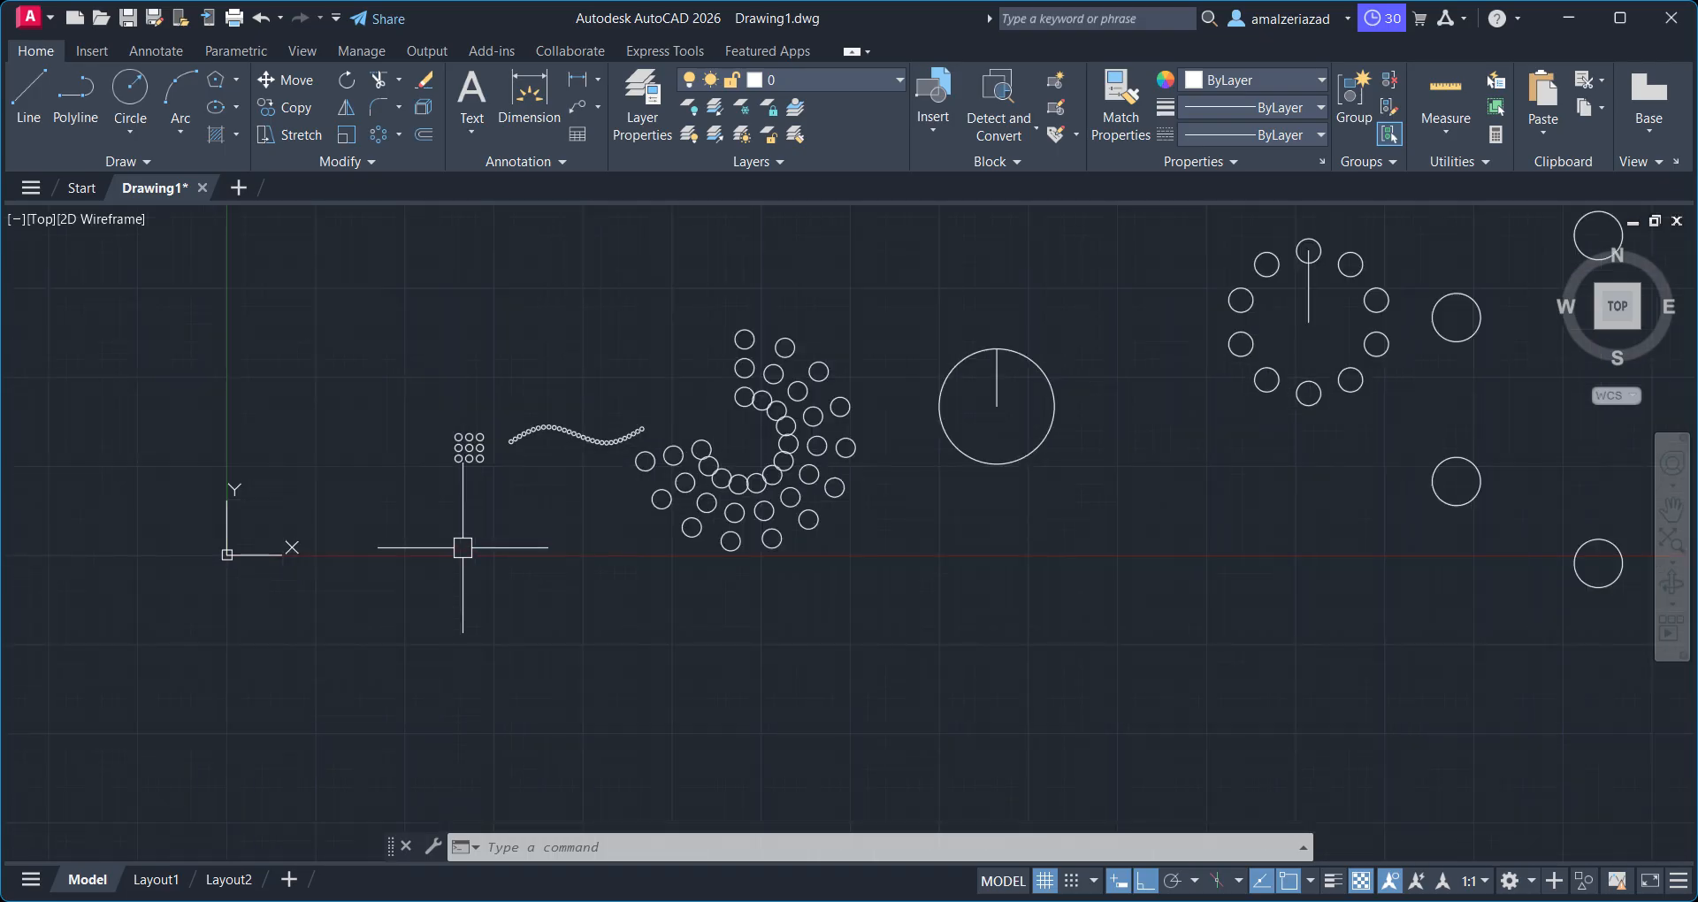
middle_drag(813, 482, 722, 562)
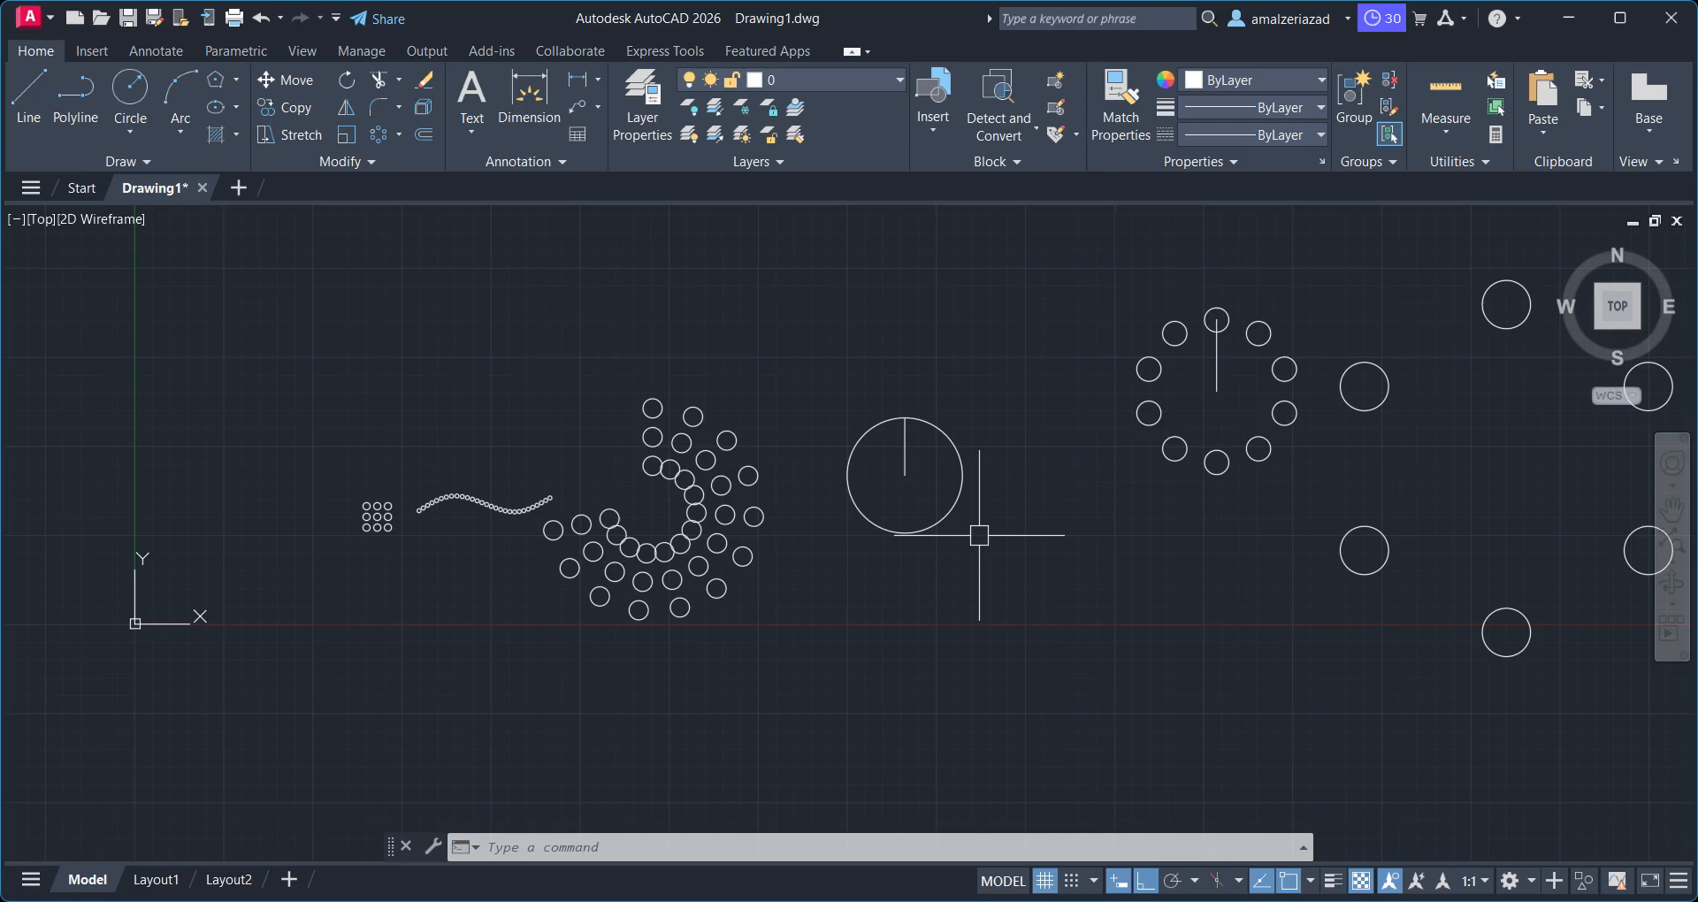
scroll(334, 554, up, 4)
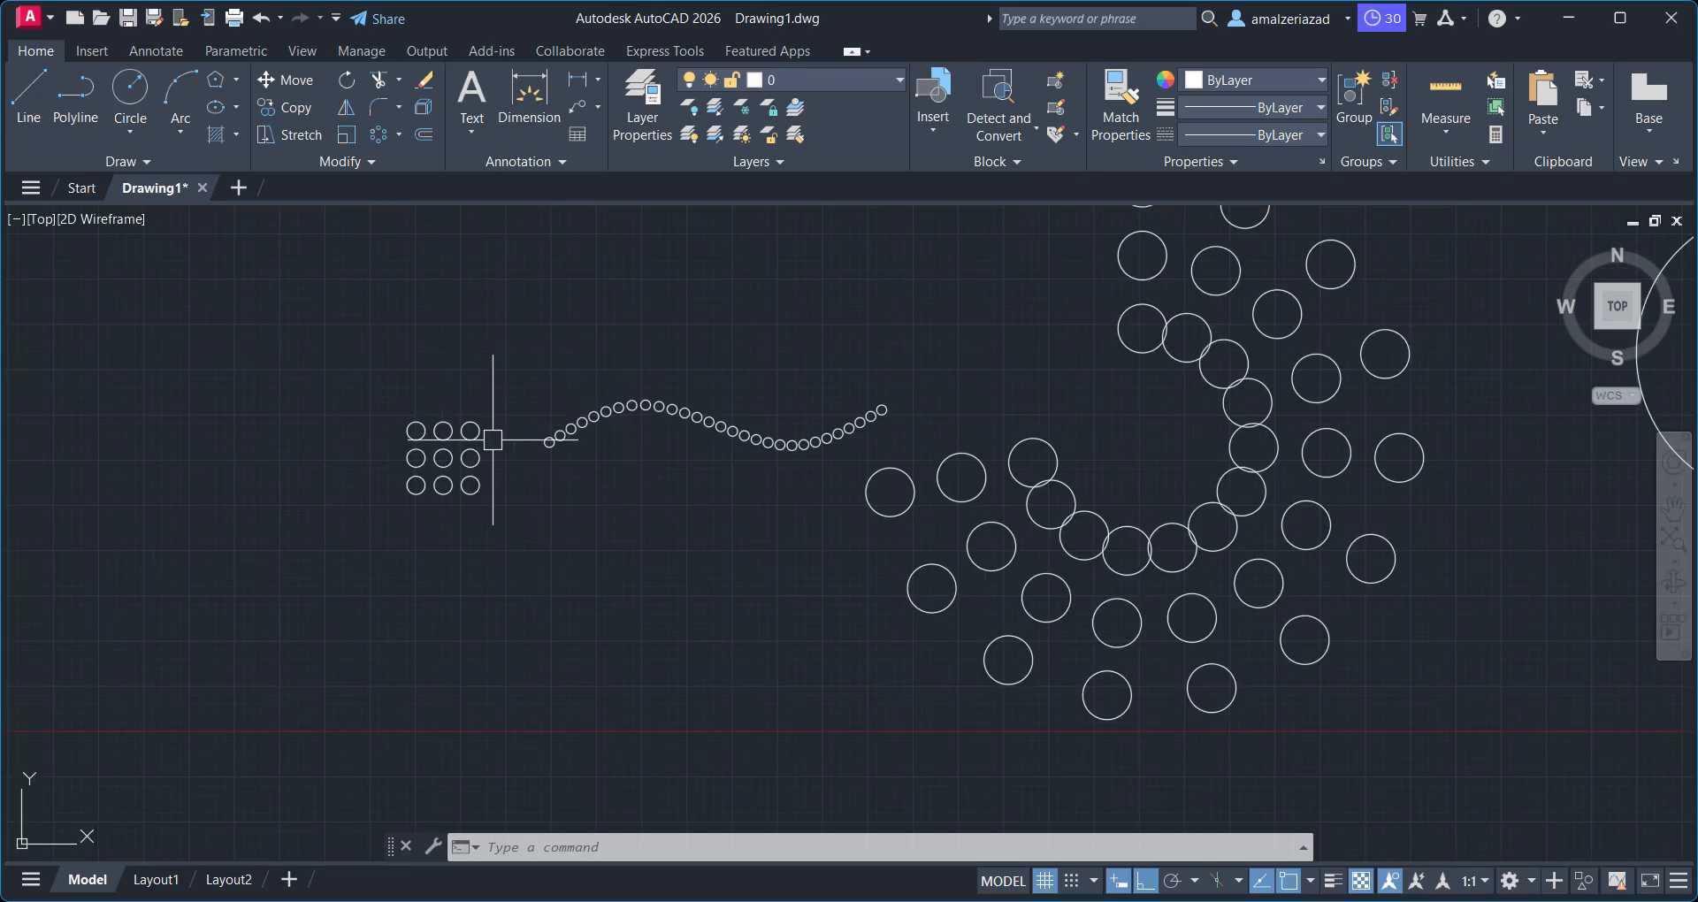
scroll(703, 532, down, 4)
middle_drag(834, 489, 681, 531)
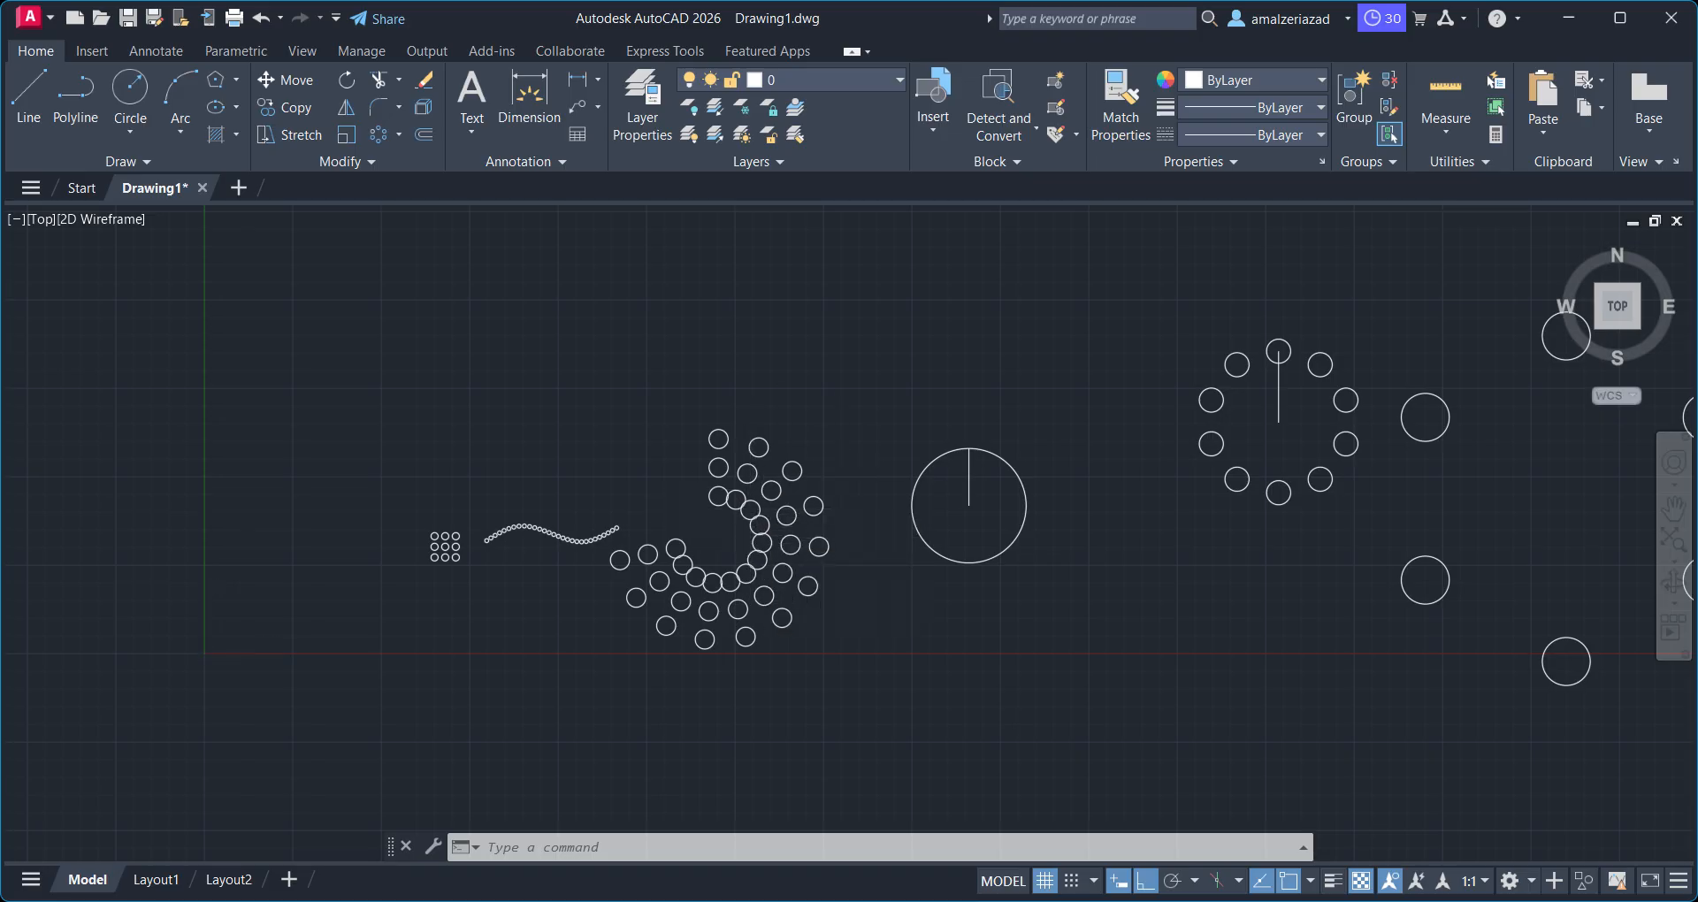
scroll(748, 509, up, 2)
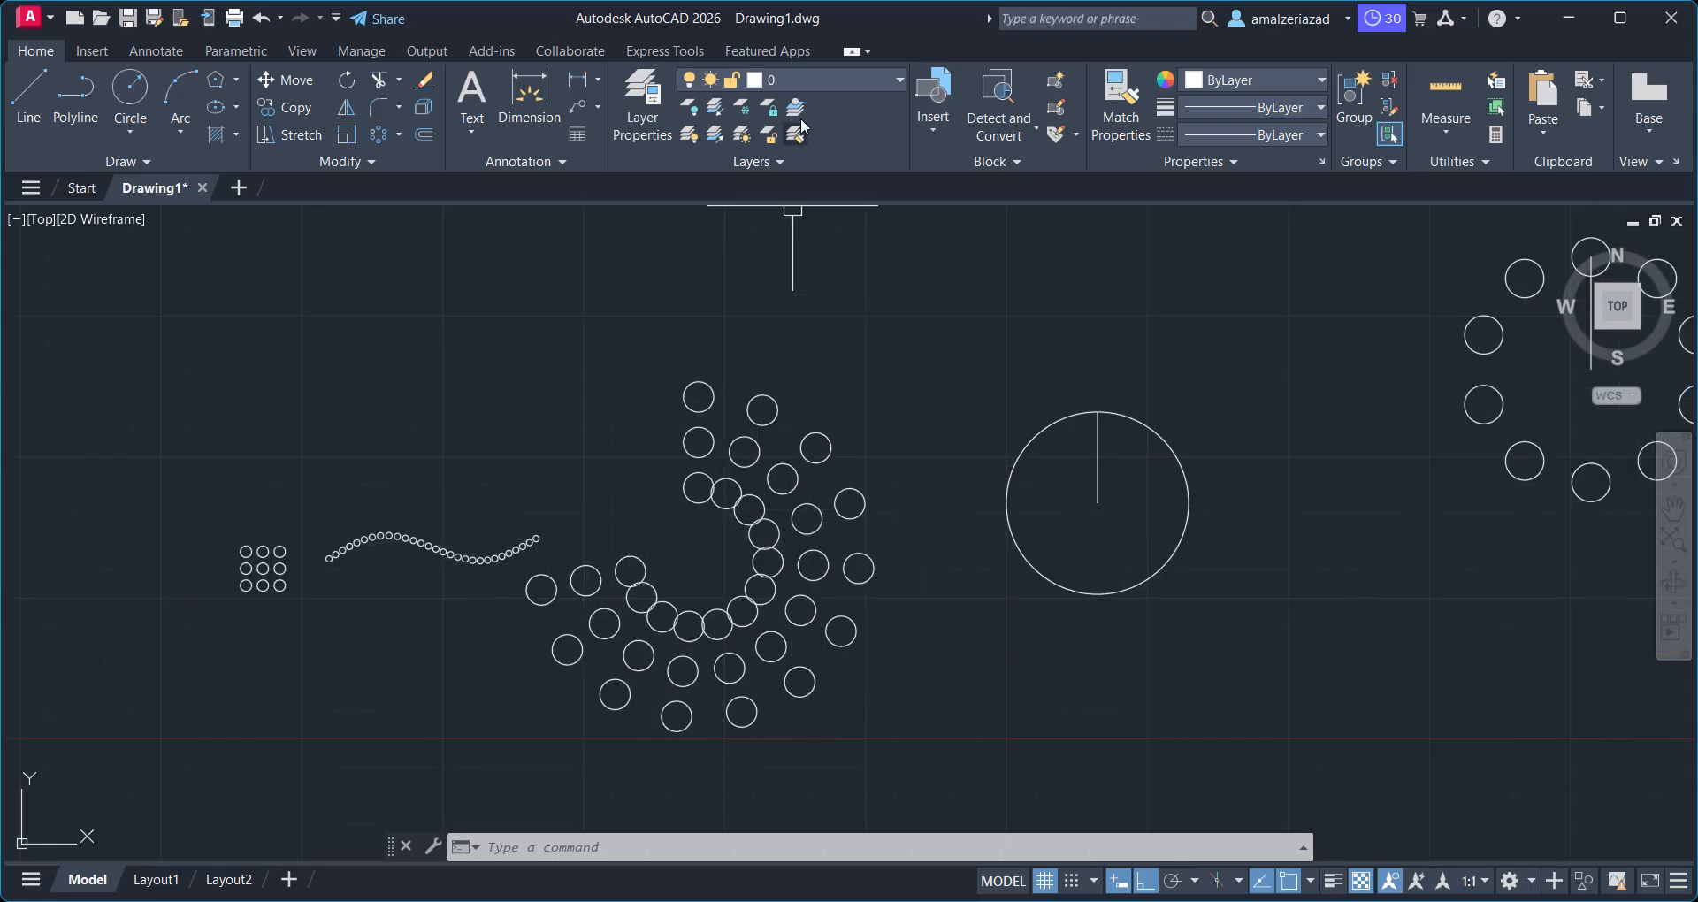